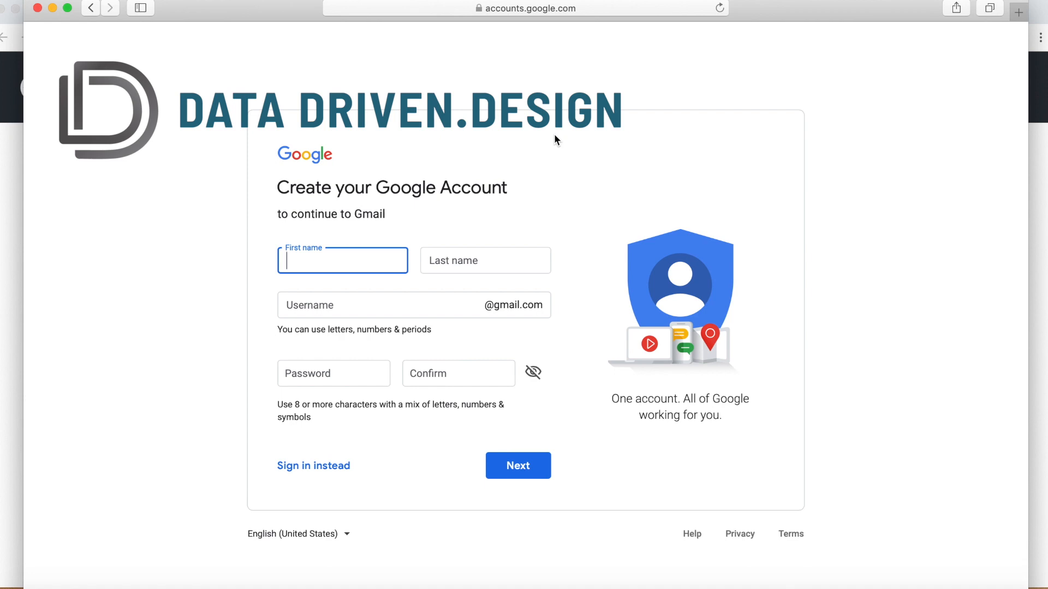
Enter the name Black Business Boom and choose an account username
type("Black Business")
key("Tab")
type("Boom")
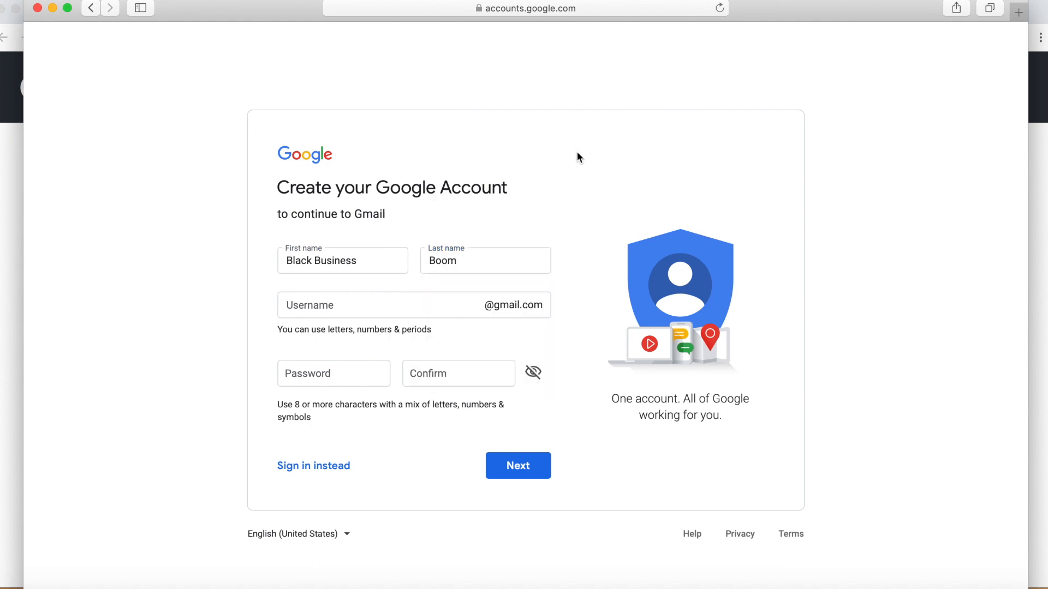
left_click(406, 308)
Decline Safari's suggested password, type a matching password in both fields and submit the form
left_click(342, 371)
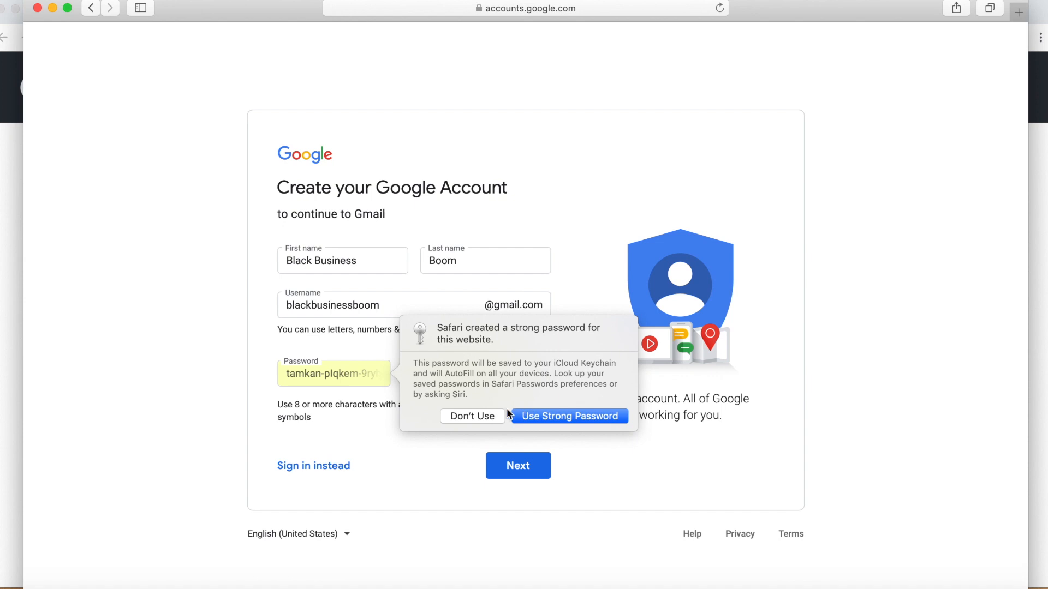
left_click(489, 418)
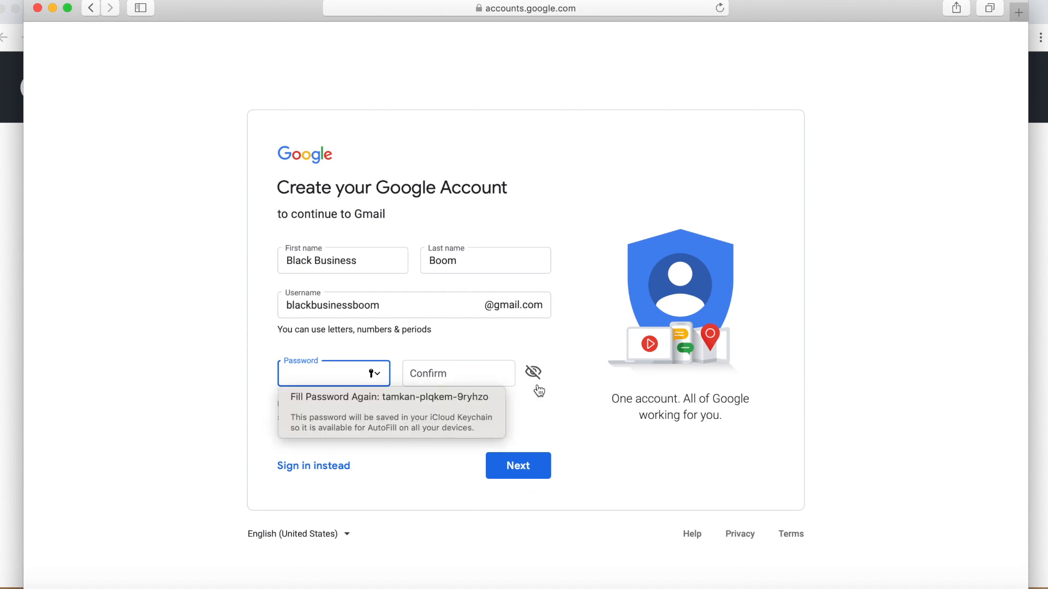
left_click(533, 372)
left_click(366, 383)
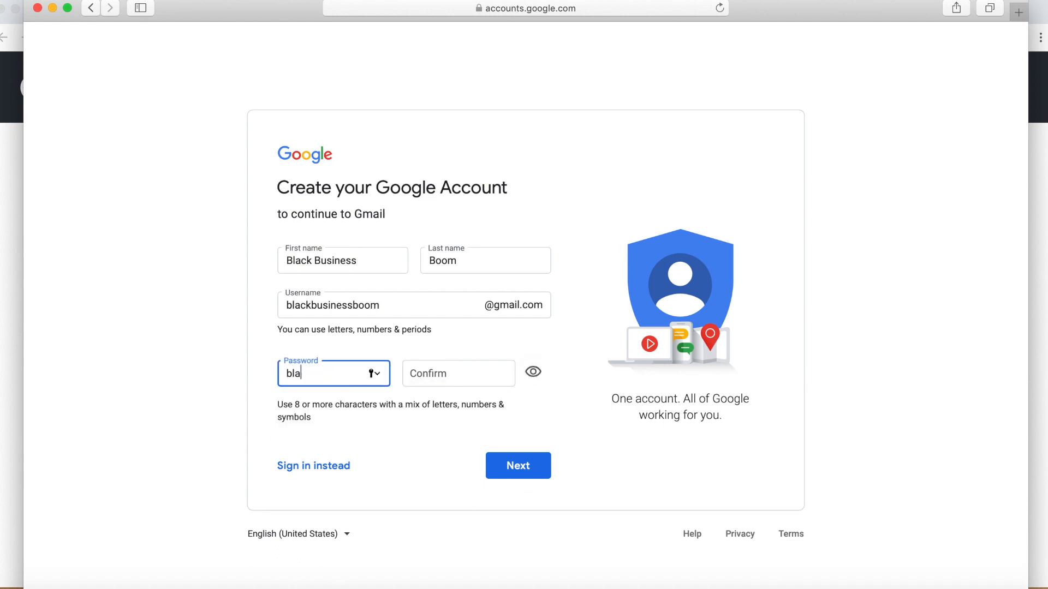
key("Tab")
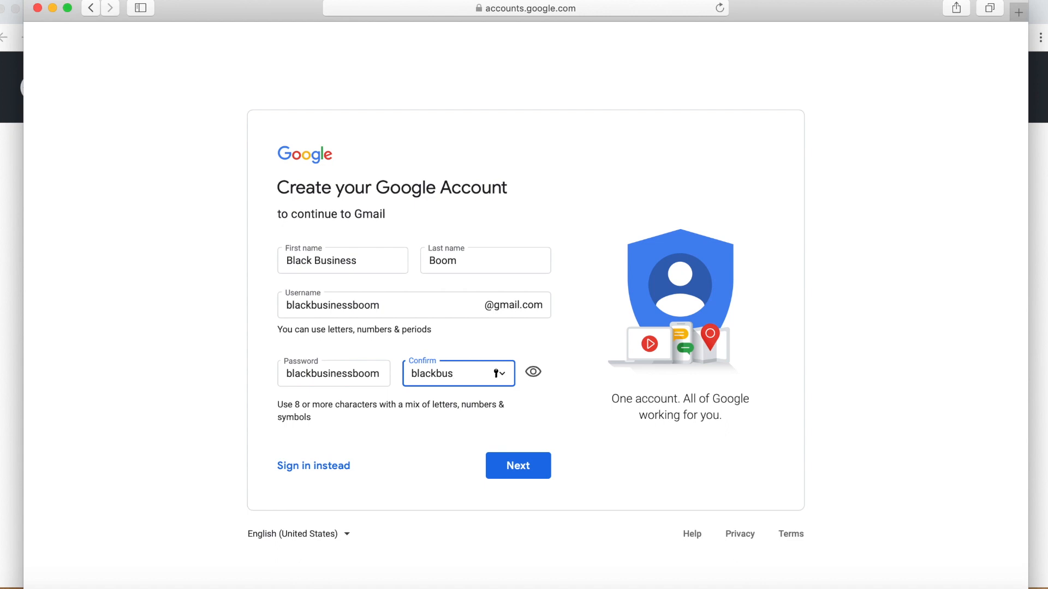
left_click(536, 469)
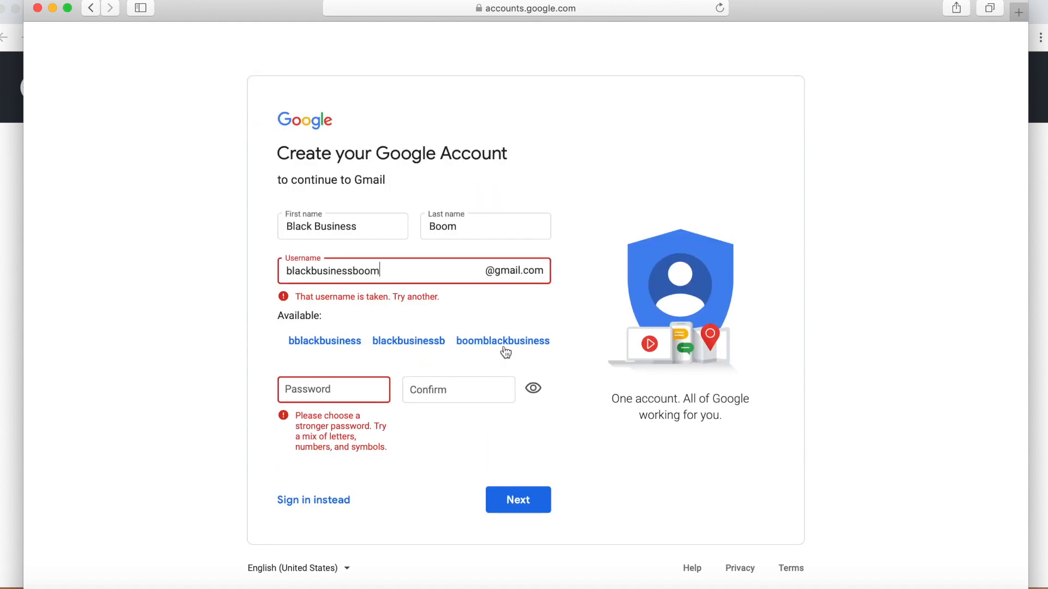
Append 'podcast' to the username, paste it into both password fields and resubmit
left_click(349, 399)
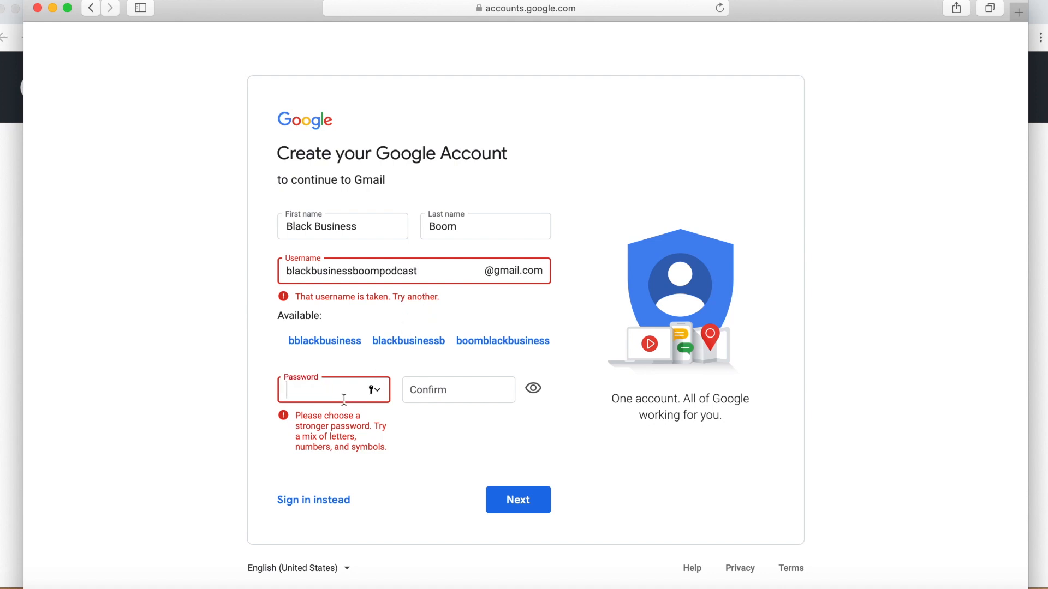
double_click(362, 267)
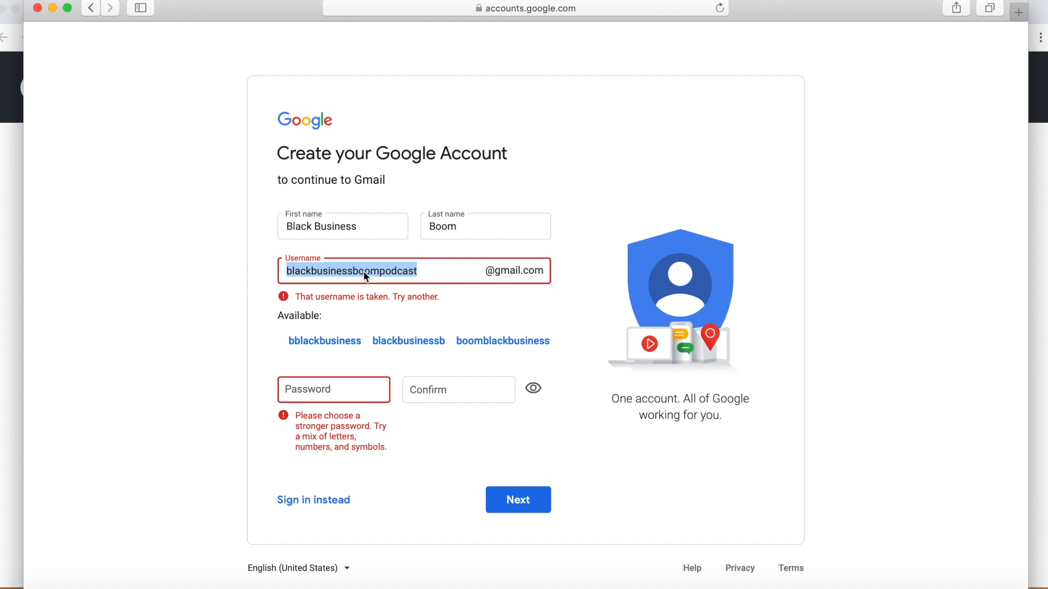
right_click(363, 268)
left_click(394, 329)
left_click(367, 389)
key("super+v")
left_click(421, 390)
key("super+v")
left_click(458, 447)
left_click(515, 500)
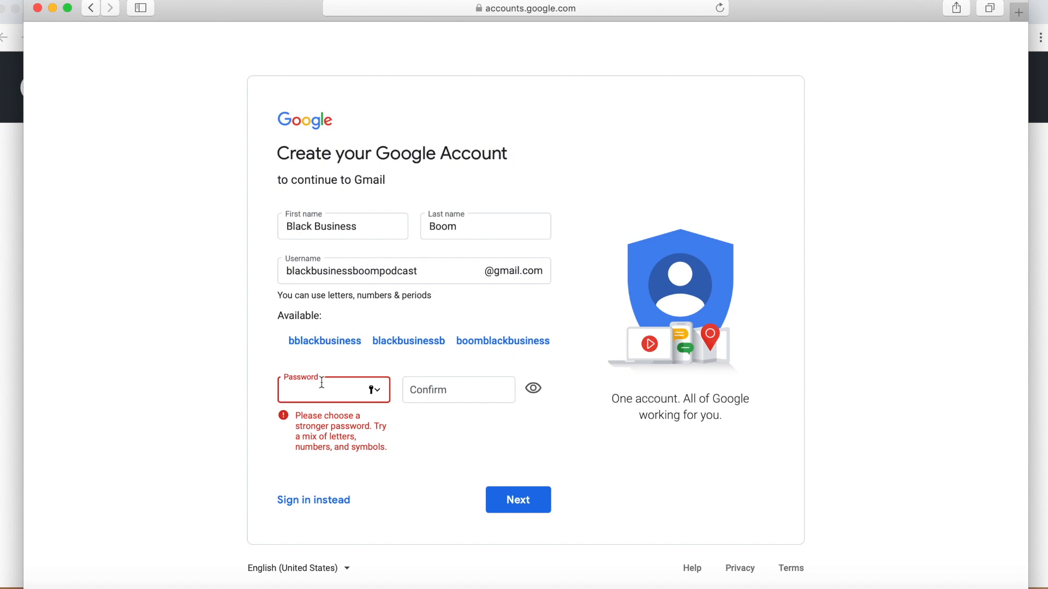
key("super+v")
left_click(428, 386)
key("super+v")
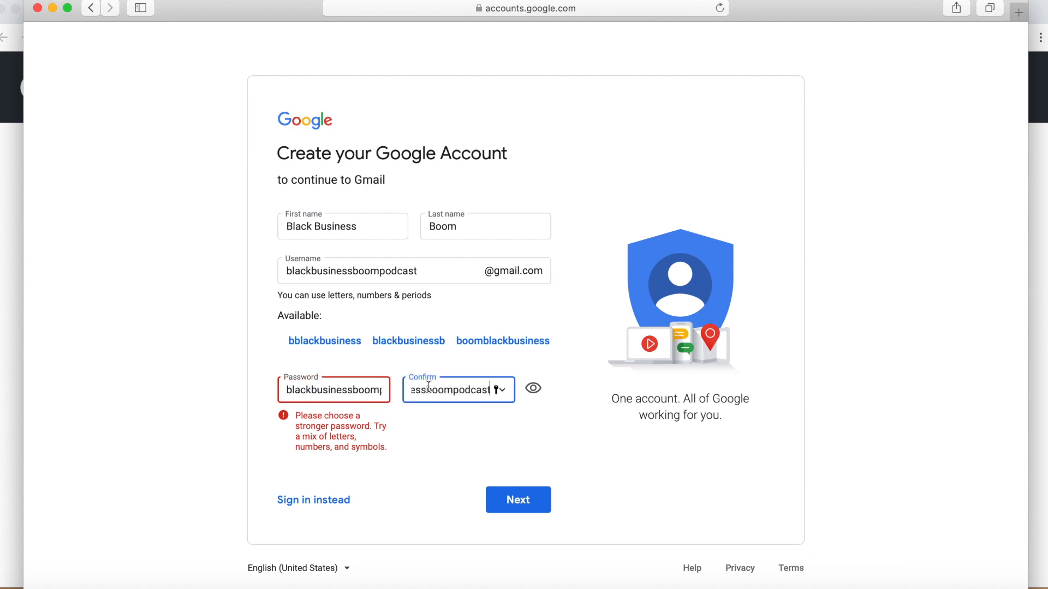
left_click(504, 488)
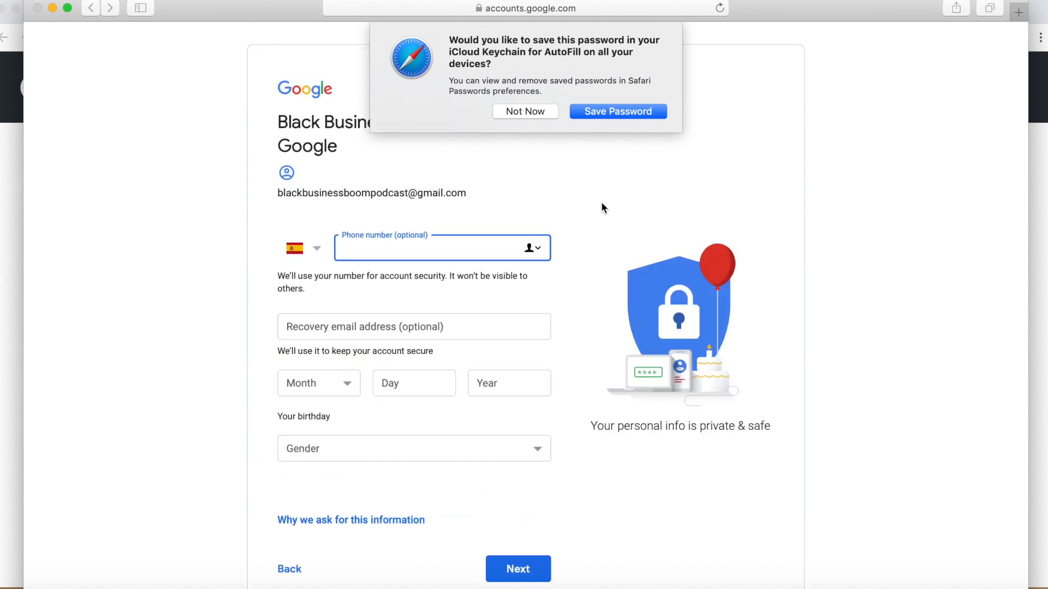
left_click(604, 110)
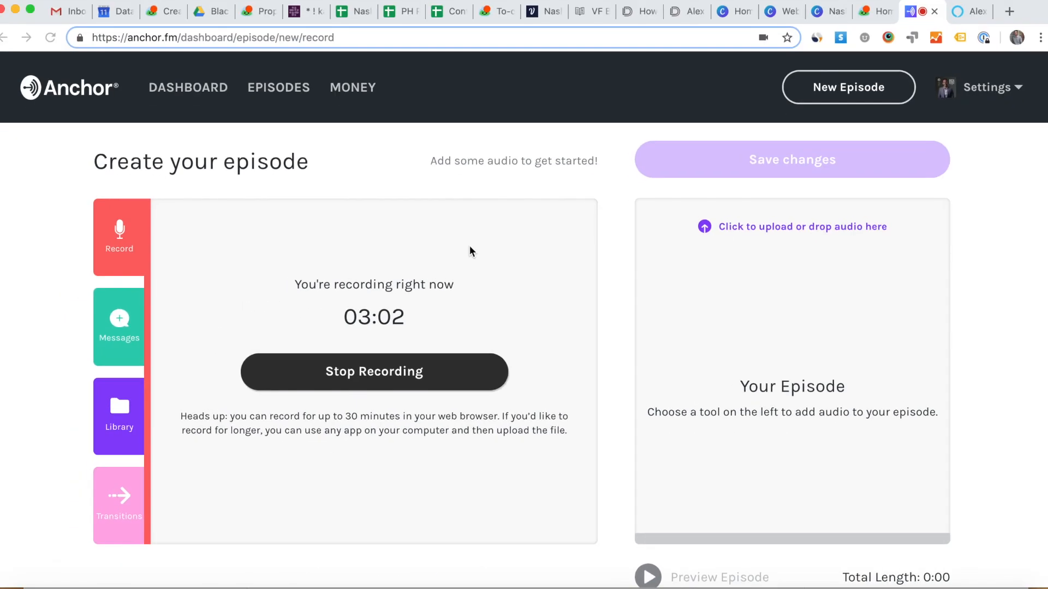
Start a new Gmail draft and paste the new account's password into the body
left_click(63, 21)
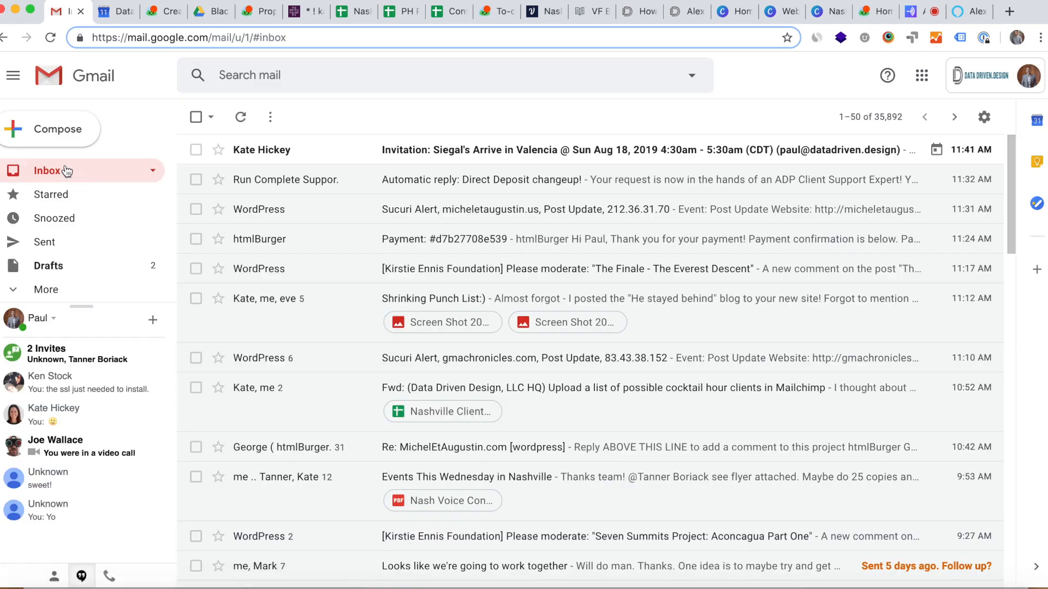
left_click(52, 129)
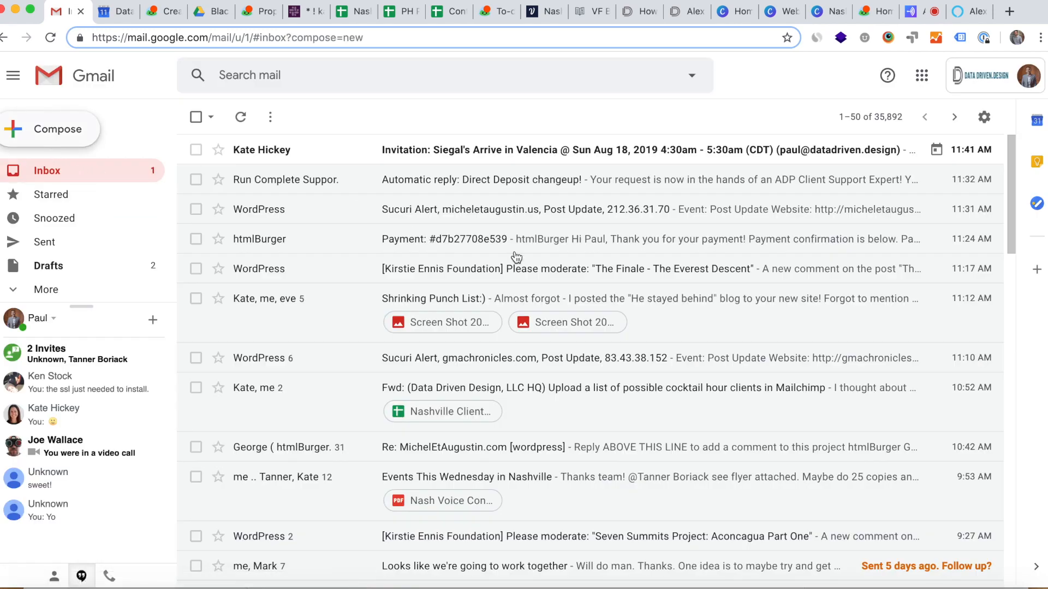
left_click(645, 247)
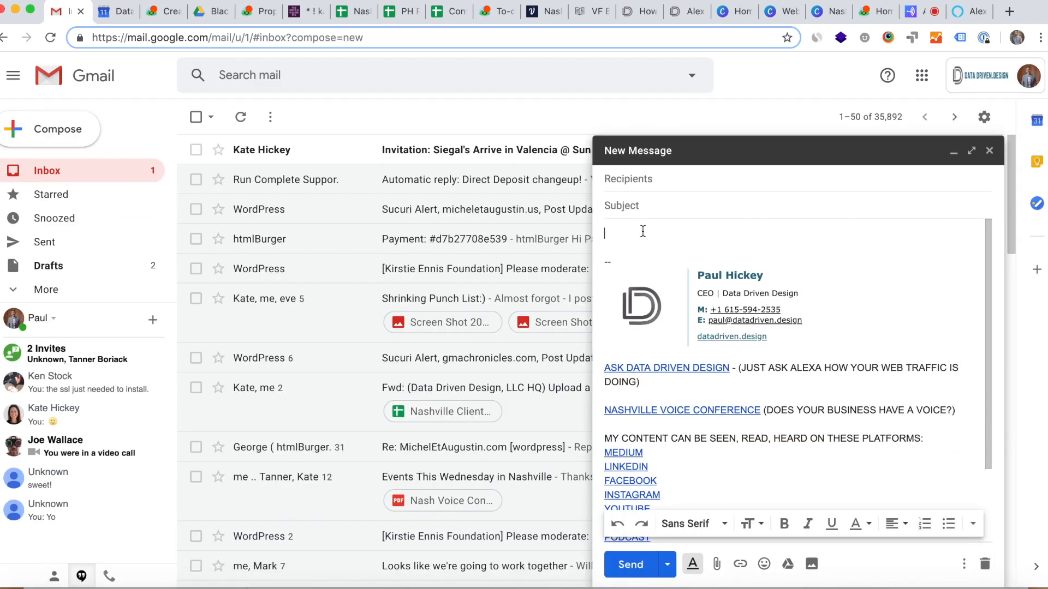
key("super+v")
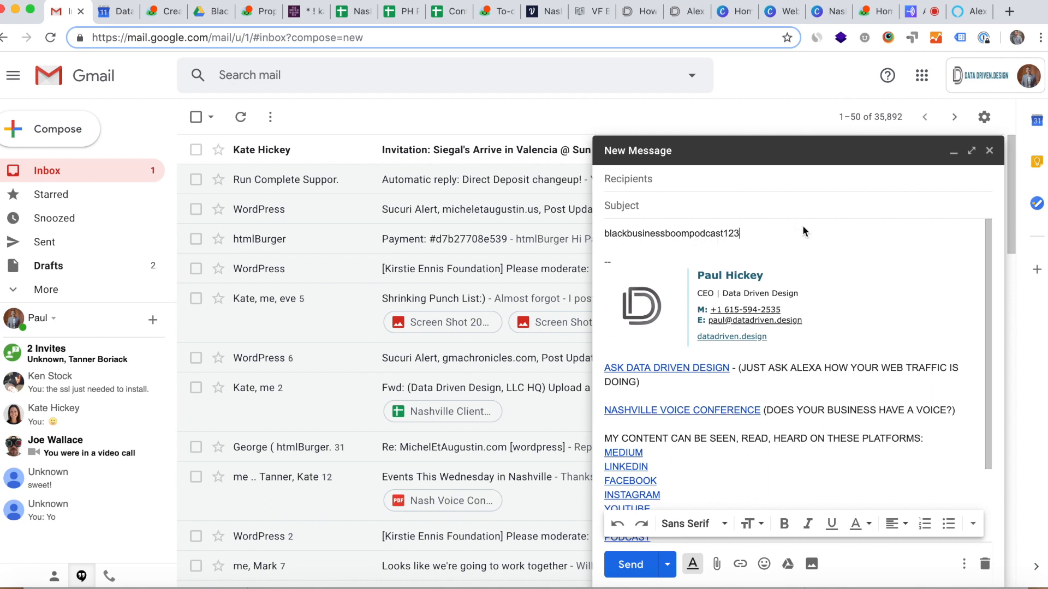
Add the full Gmail address on a new line, minimize the draft, and return to Anchor
key("Return")
key("super+v")
type("@gm")
key("BackSpace")
type("gmail.")
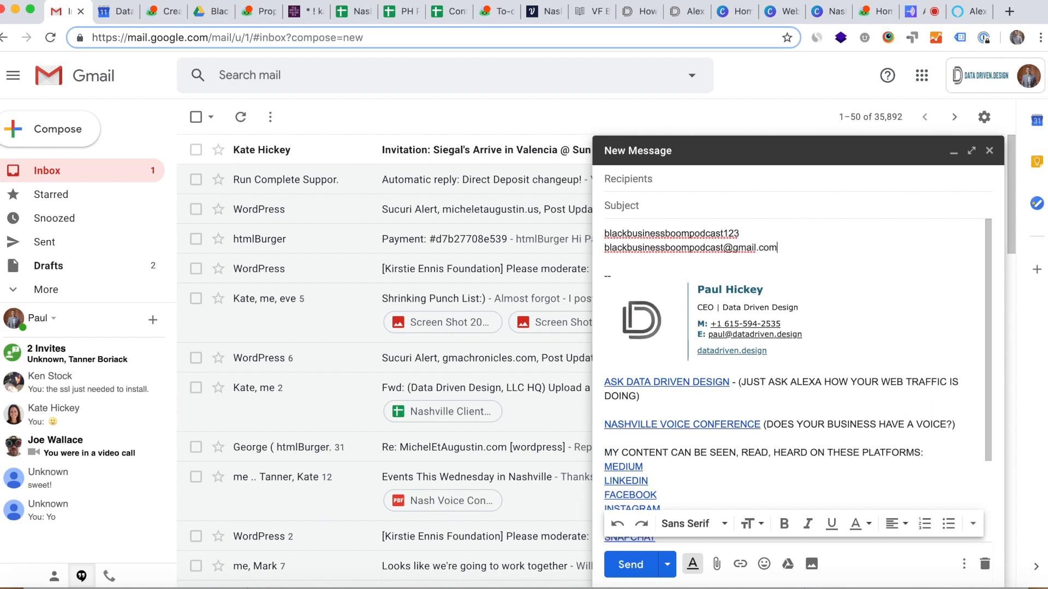
left_click(954, 153)
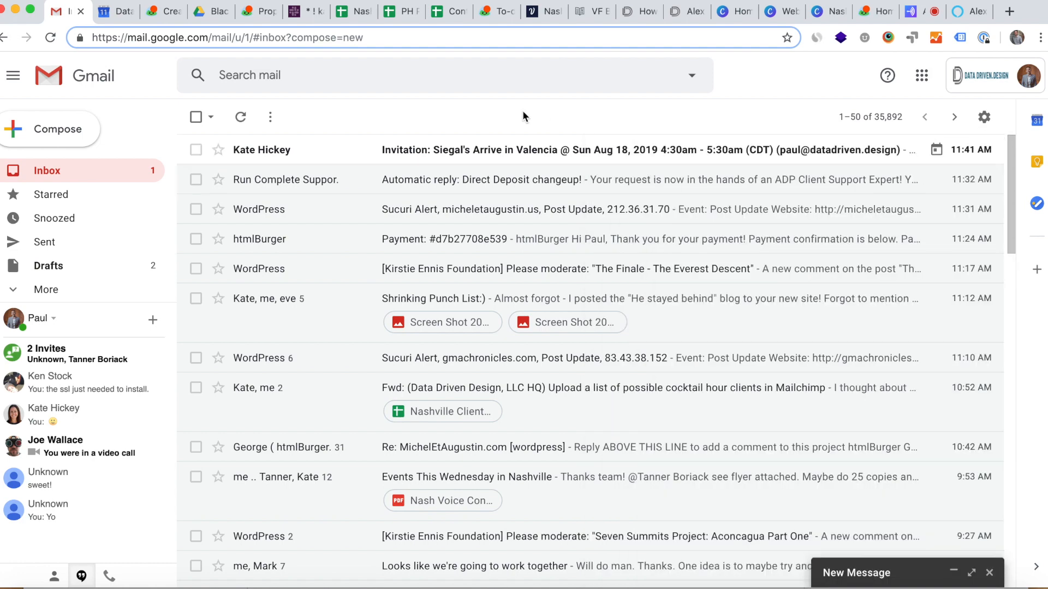
left_click(916, 16)
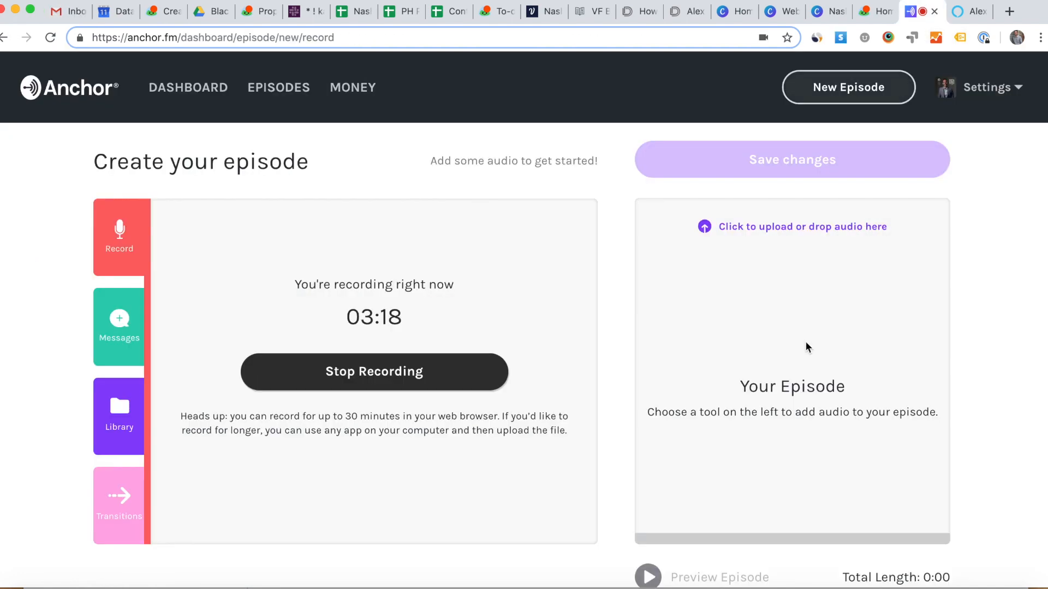
key("ctrl+Up")
Enter a Spanish phone number and a recovery e-mail address for the new account
left_click(768, 320)
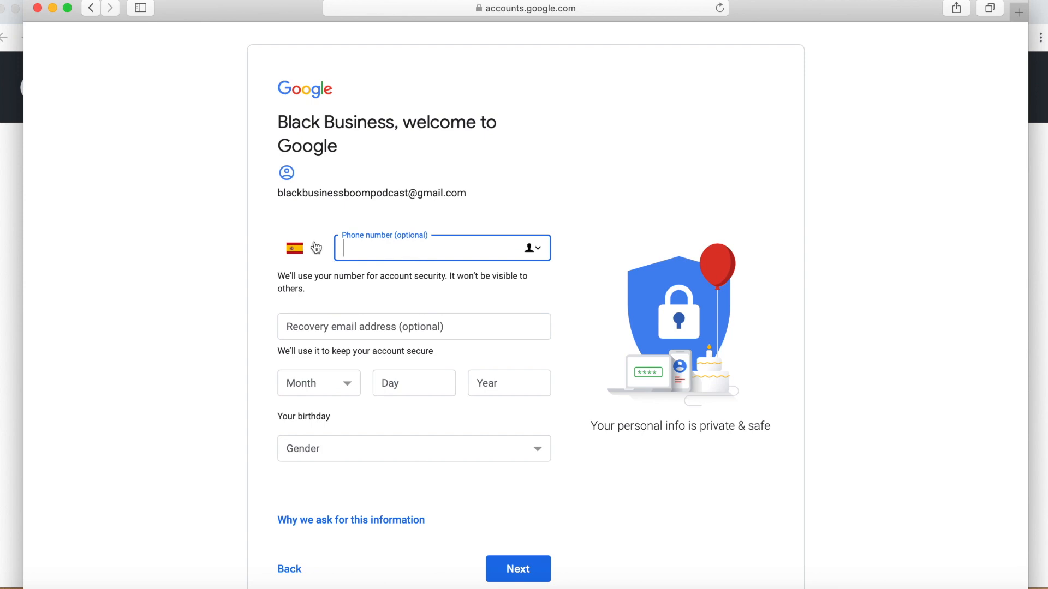
left_click(317, 249)
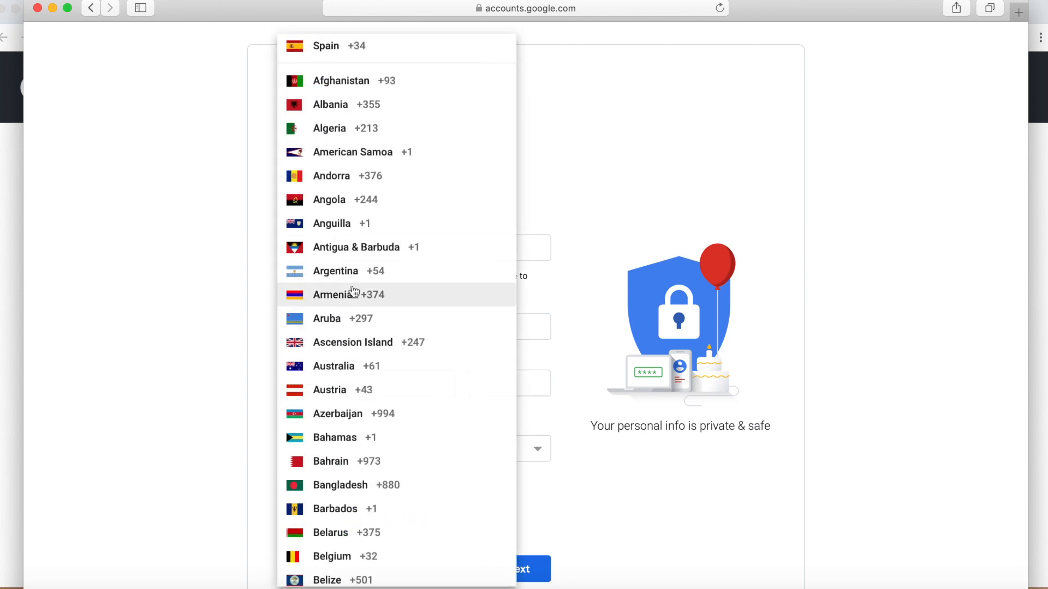
left_click(375, 46)
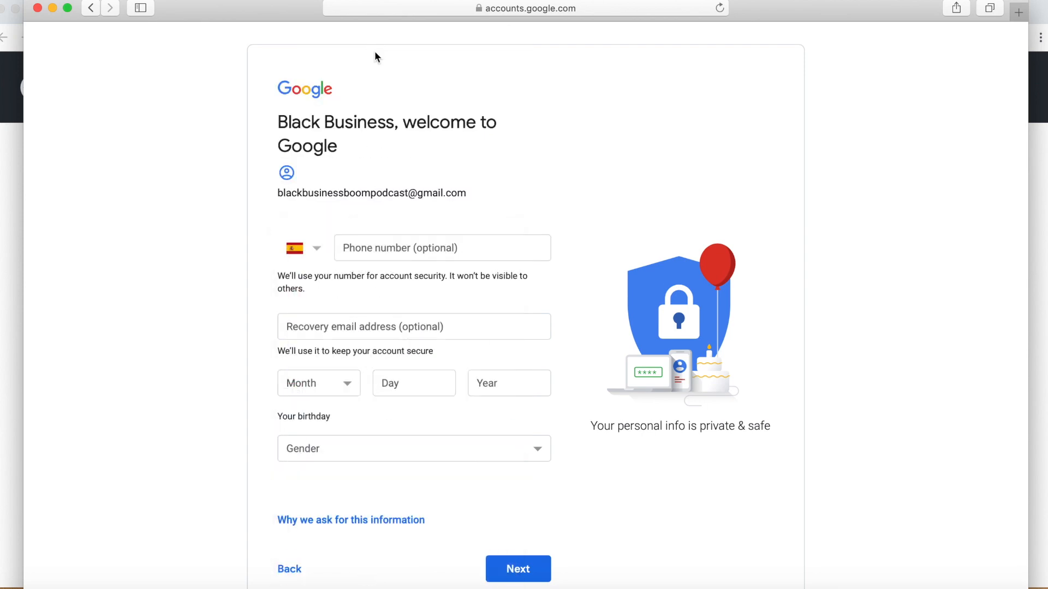
left_click(425, 242)
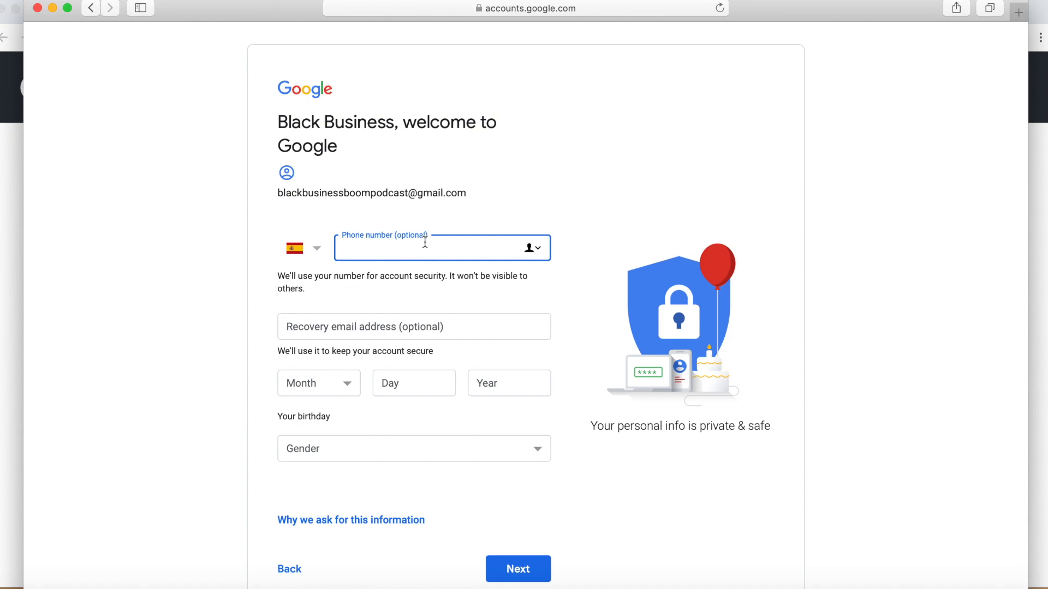
left_click(380, 318)
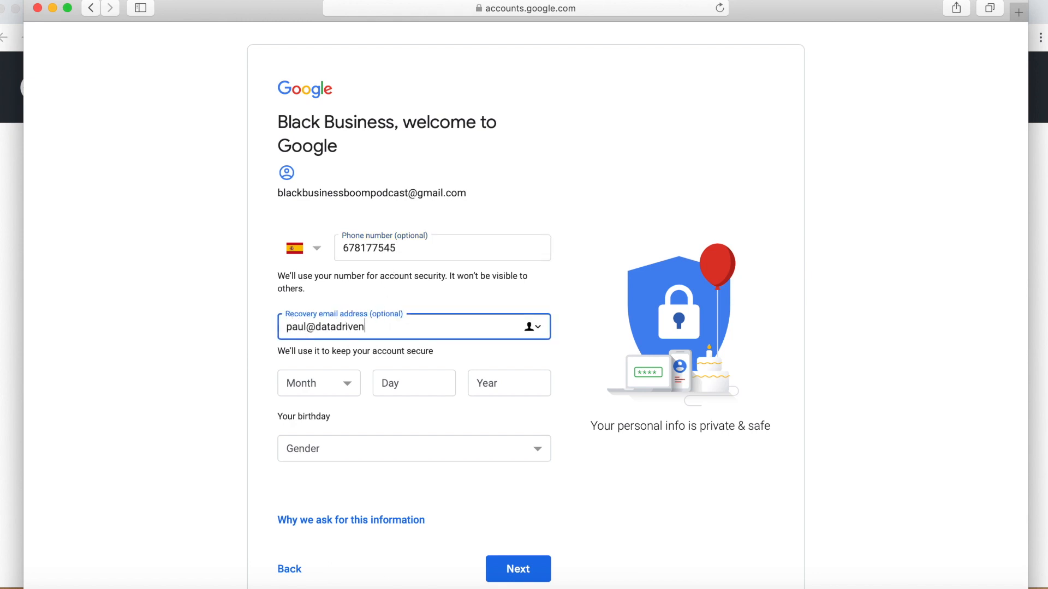
Fill in the birth month, day and year and a gender, then submit the details
left_click(345, 392)
left_click(336, 398)
left_click(384, 395)
type("1")
left_click(511, 383)
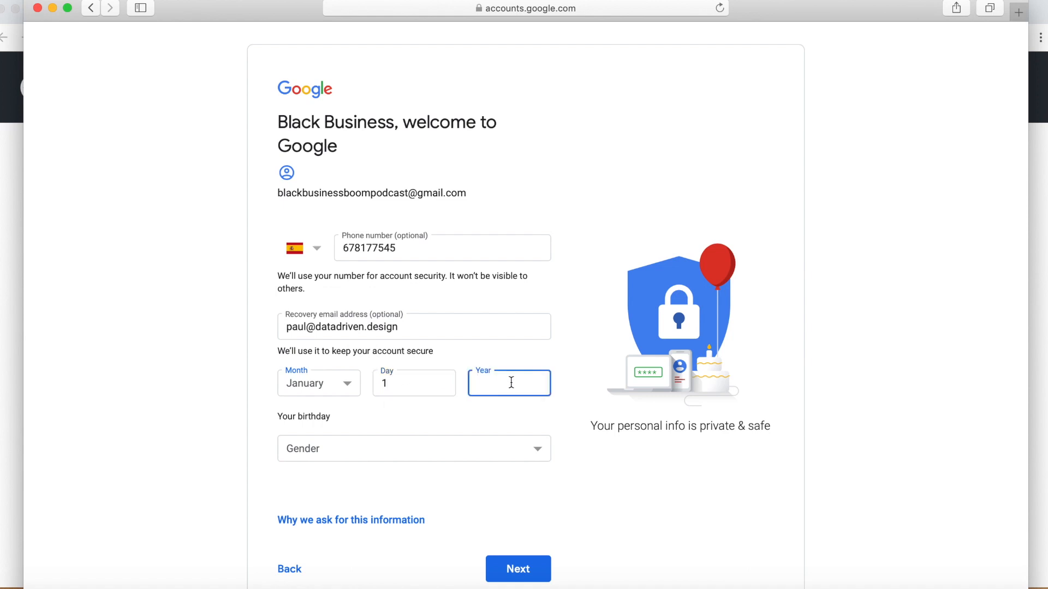
type("1981")
left_click(408, 444)
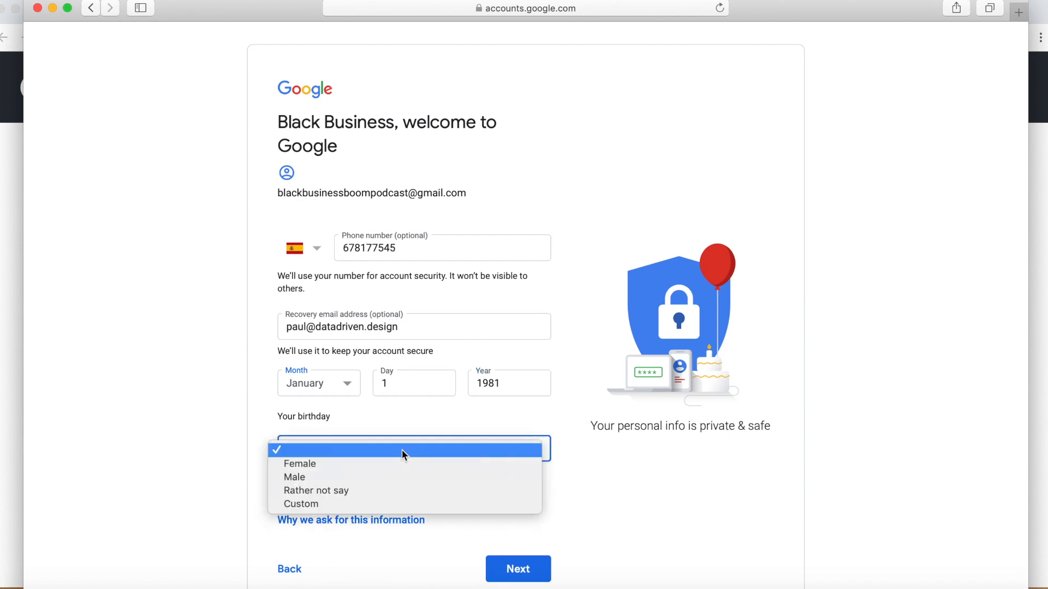
left_click(398, 477)
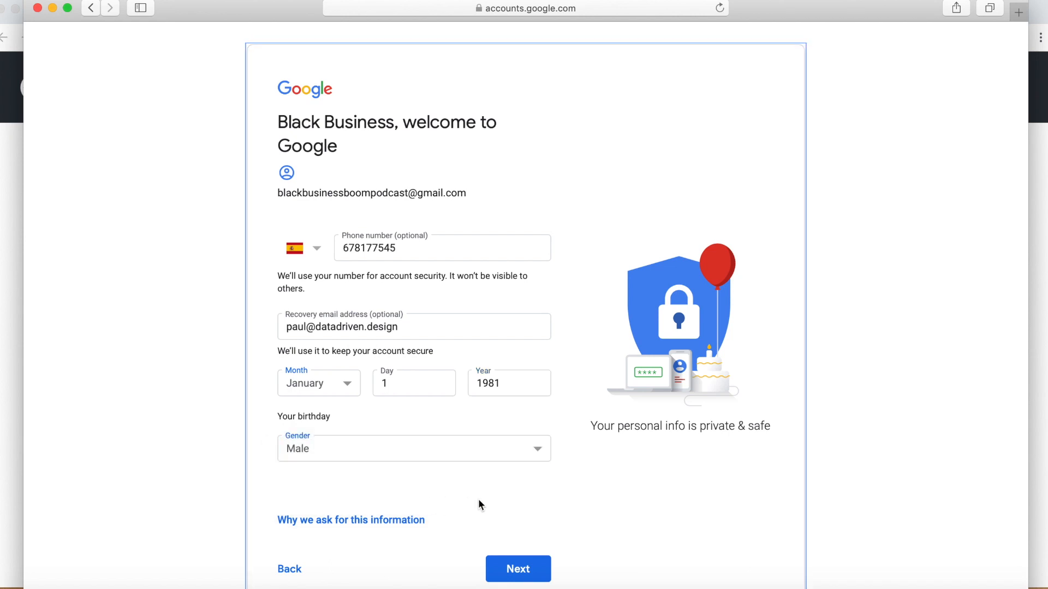
scroll(479, 503, "down", 2)
left_click(517, 529)
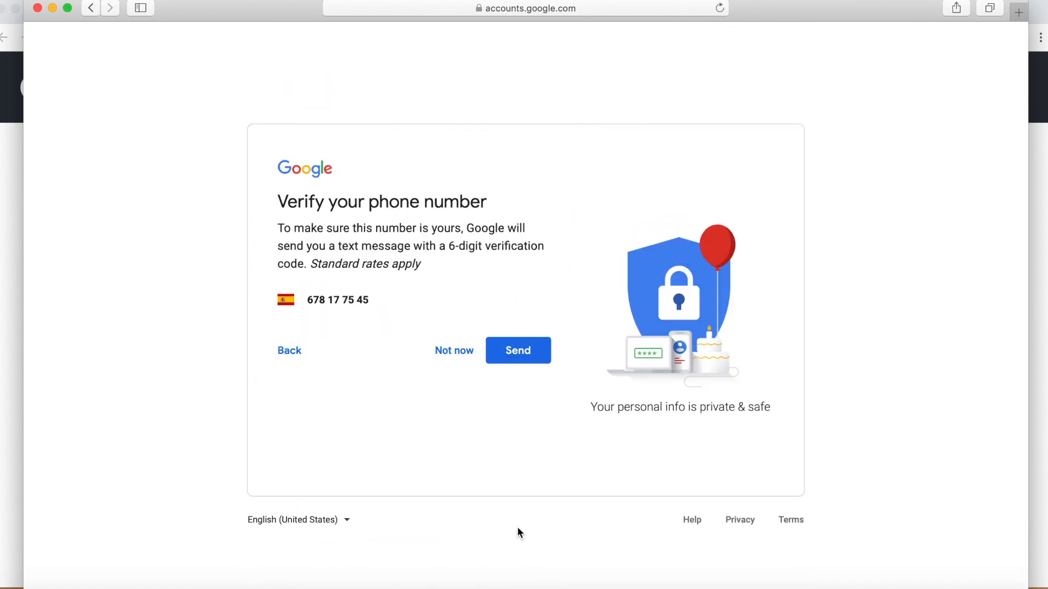
Verify the phone with the texted code, then skip adding the number to other services
left_click(526, 351)
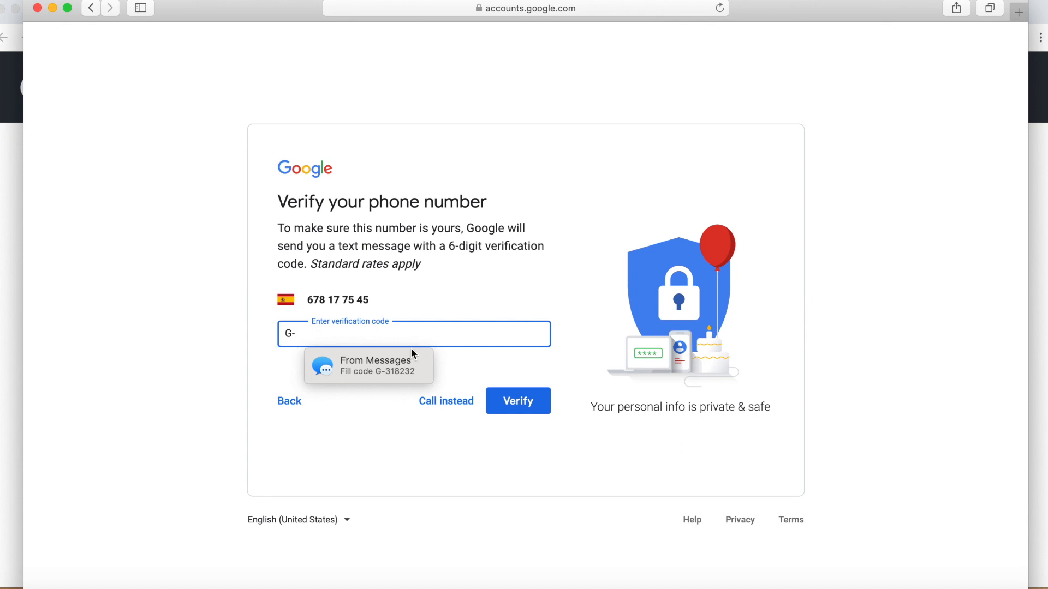
left_click(402, 369)
left_click(520, 406)
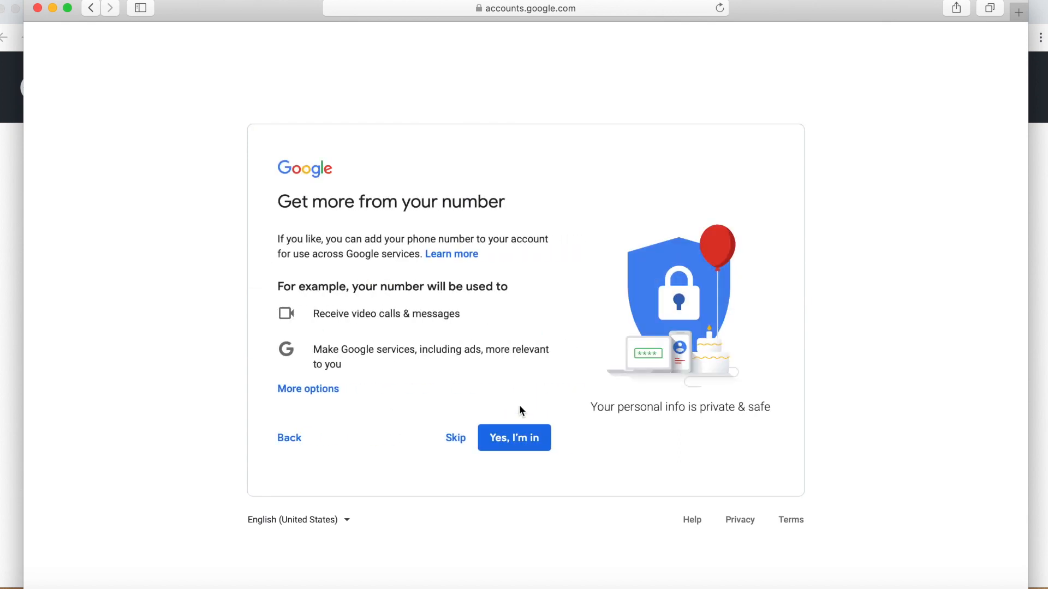
left_click(457, 439)
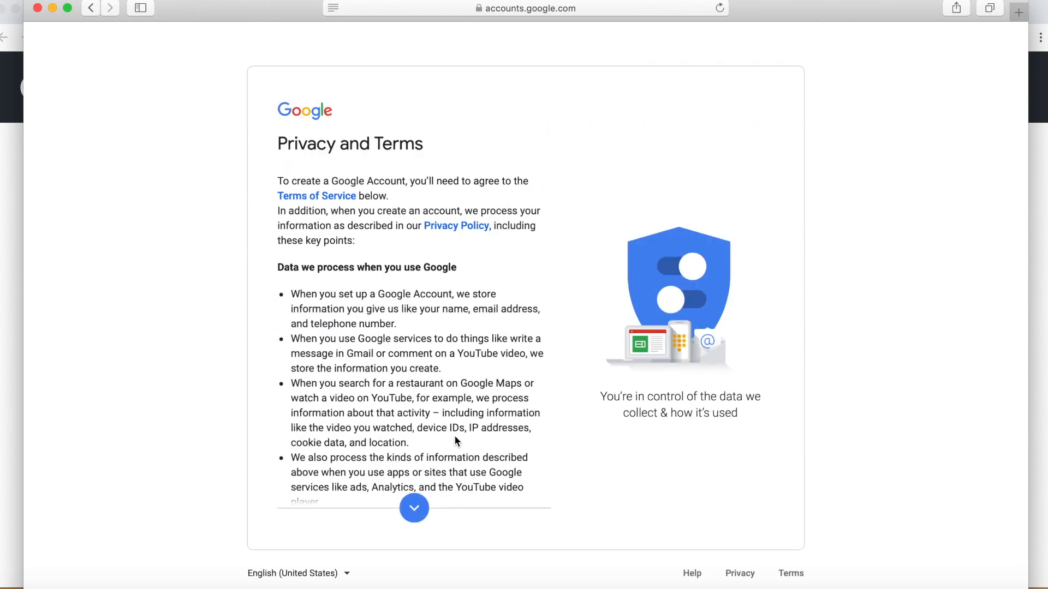
Scroll through the terms, tick both agreement checkboxes, then create and confirm the account
left_click(423, 505)
left_click(421, 506)
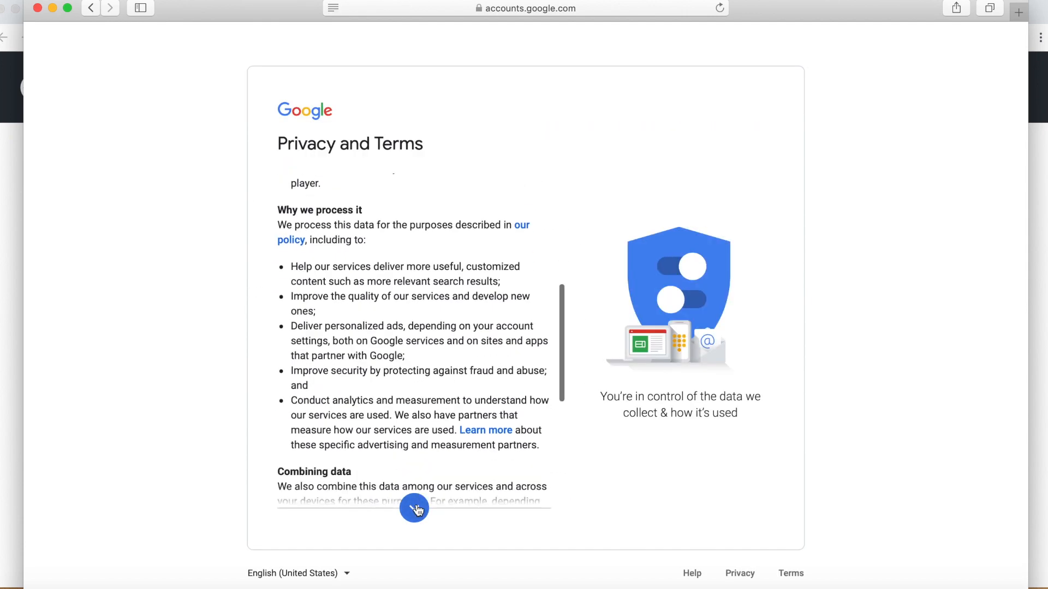
left_click(417, 511)
left_click(284, 425)
left_click(284, 443)
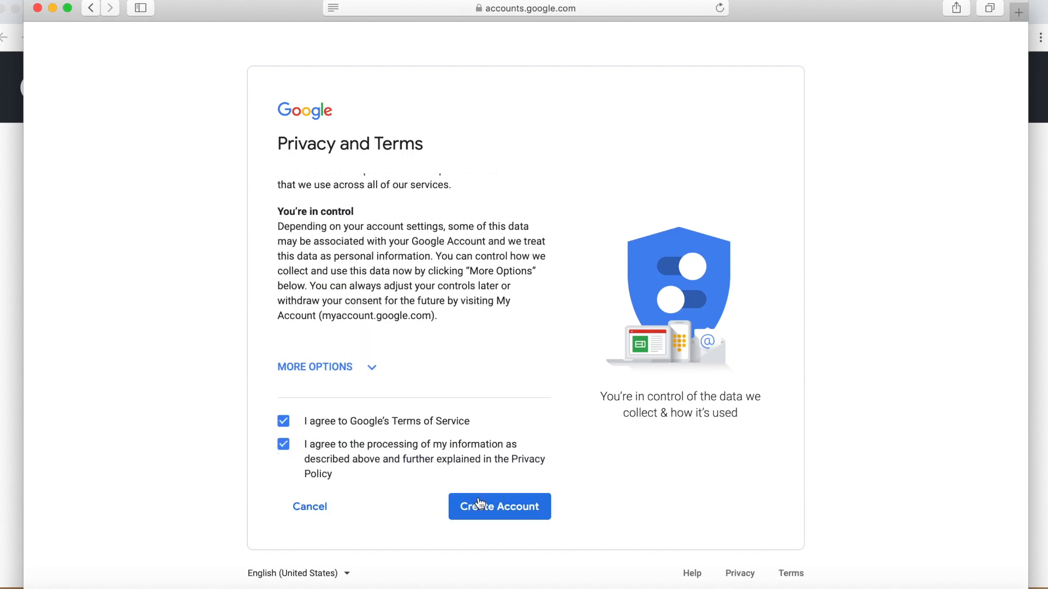
left_click(484, 507)
left_click(697, 383)
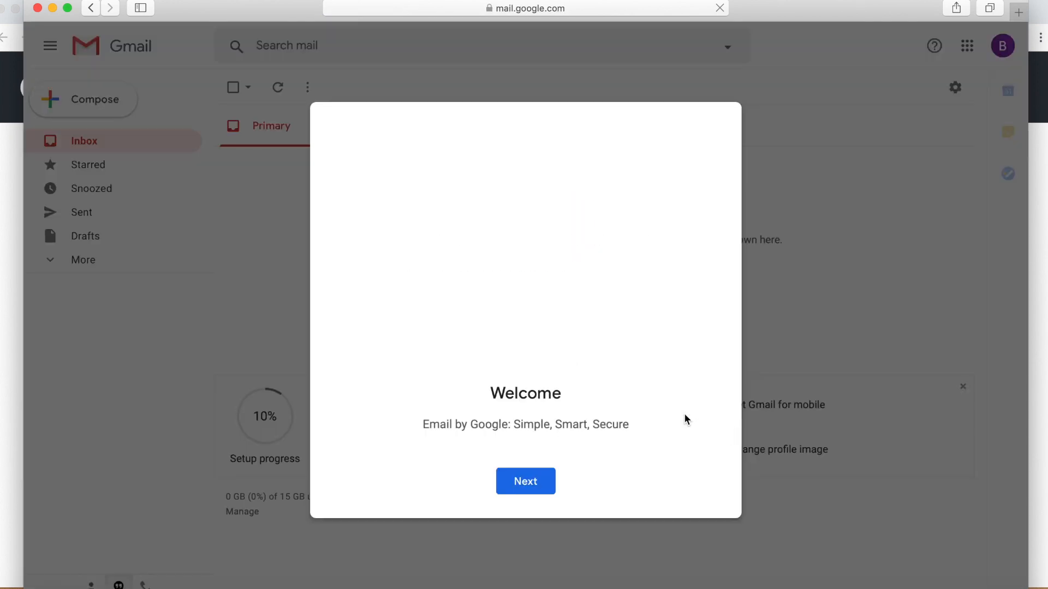
Move past the Gmail Welcome dialog and keep Default as the inbox view
left_click(505, 479)
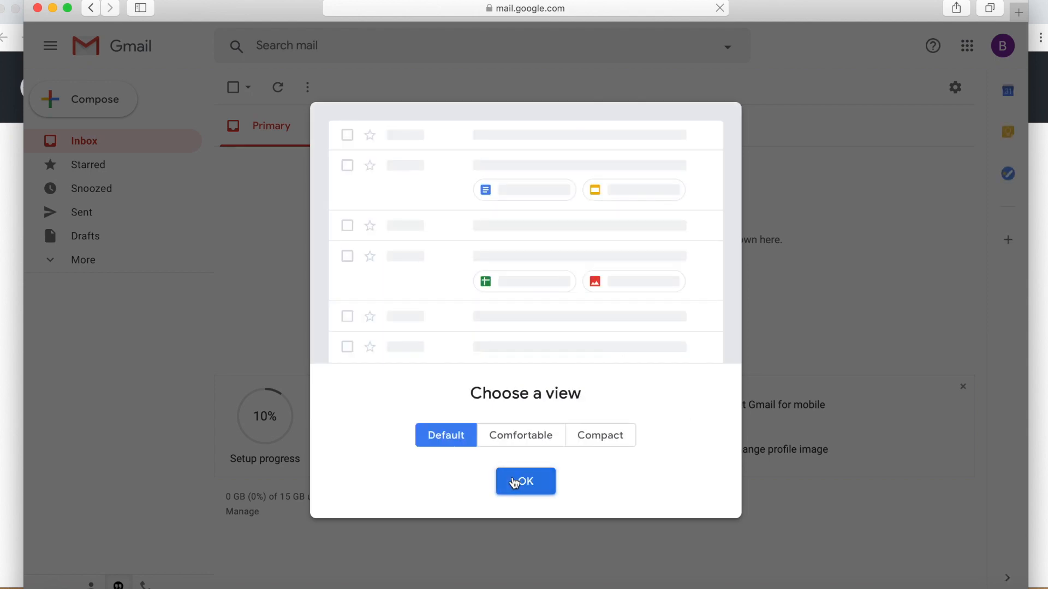
left_click(514, 482)
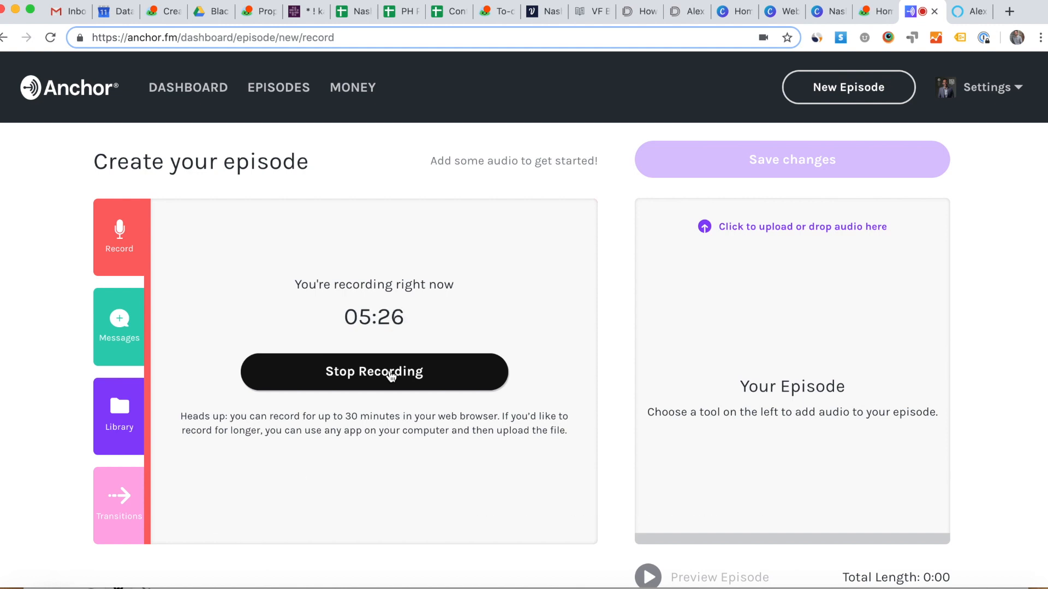
Stop the Anchor recording to add the 05:28 clip, then bring the Gmail window forward
left_click(391, 376)
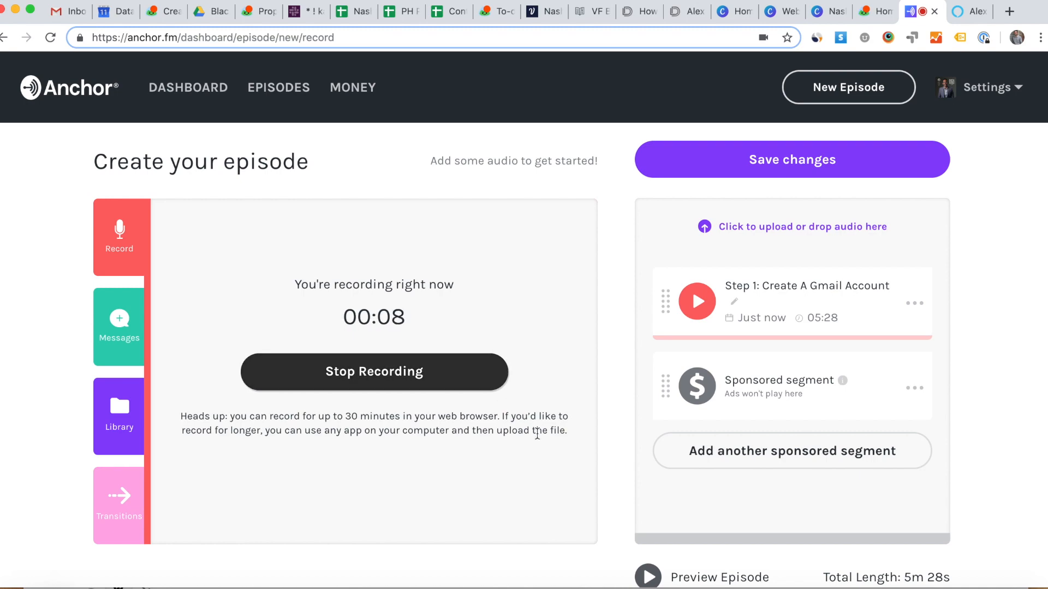
key("ctrl+Up")
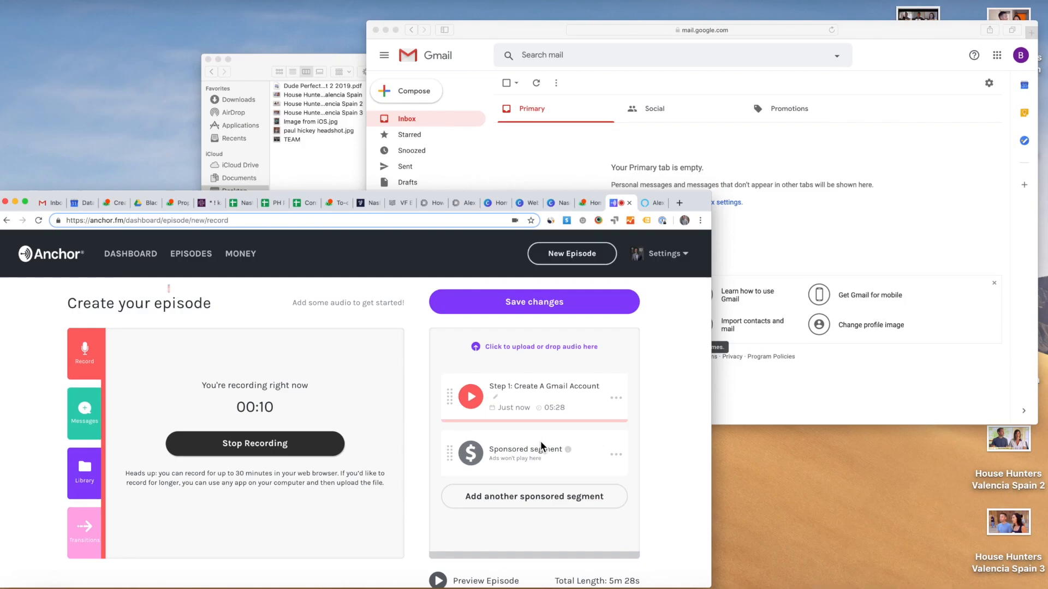
left_click(715, 276)
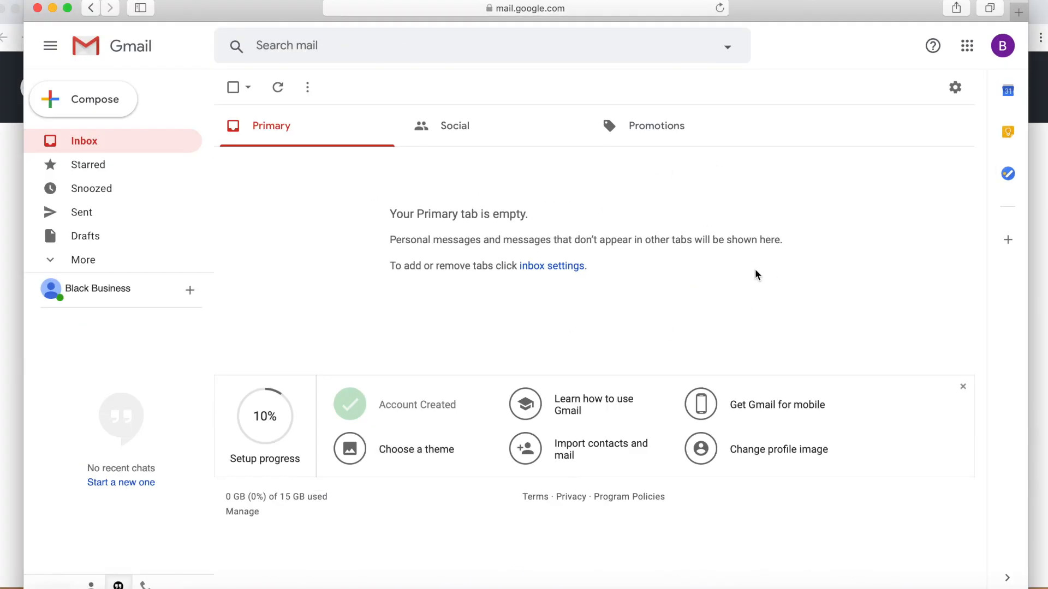
Load anchor.fm in a new browser tab and dismiss its cookie notice
left_click(1018, 12)
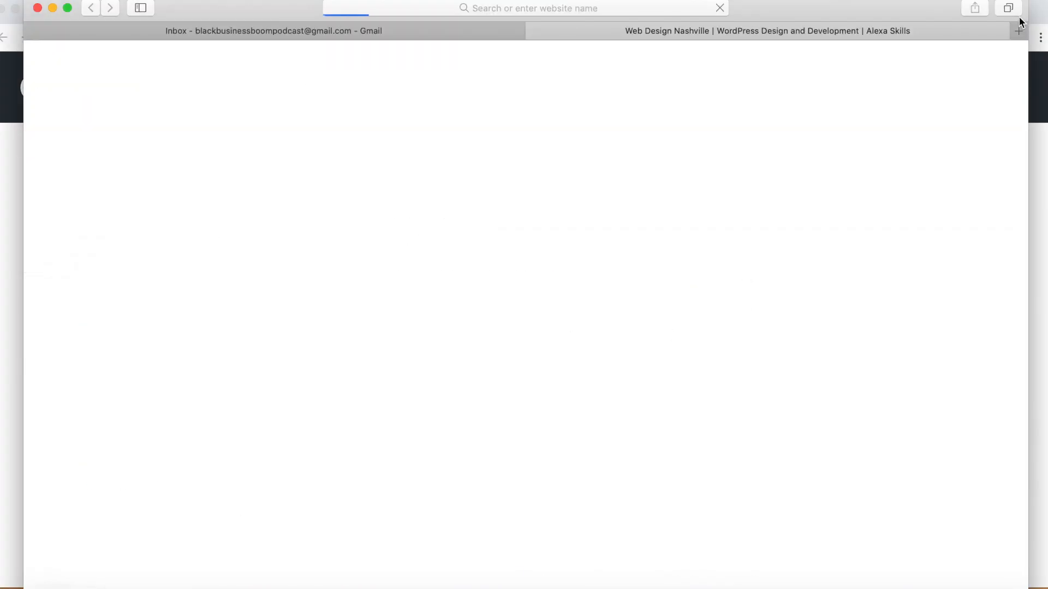
left_click(642, 9)
type("anchor.")
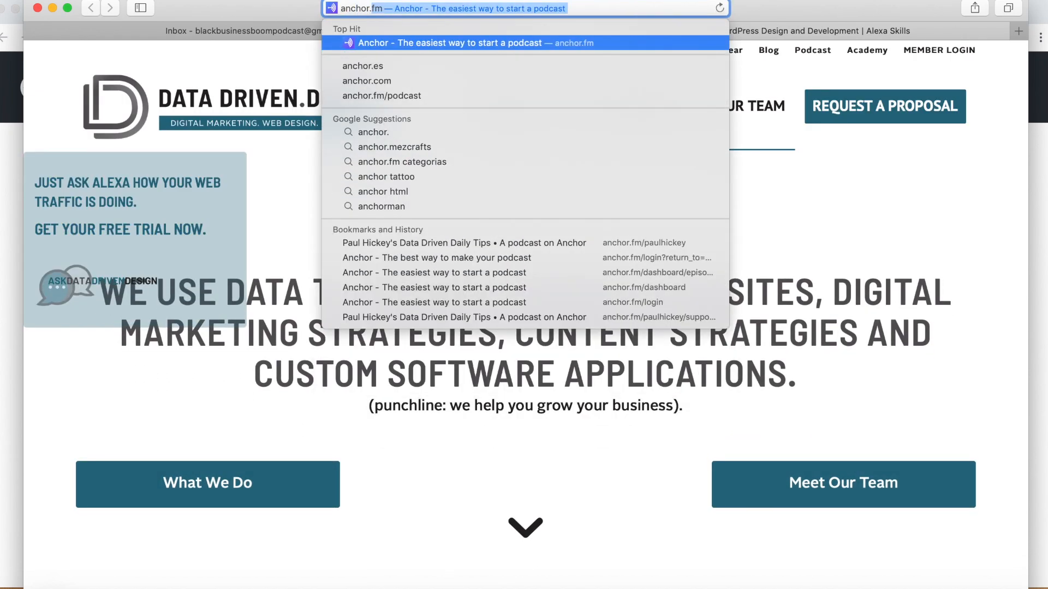
type("fm")
key("Return")
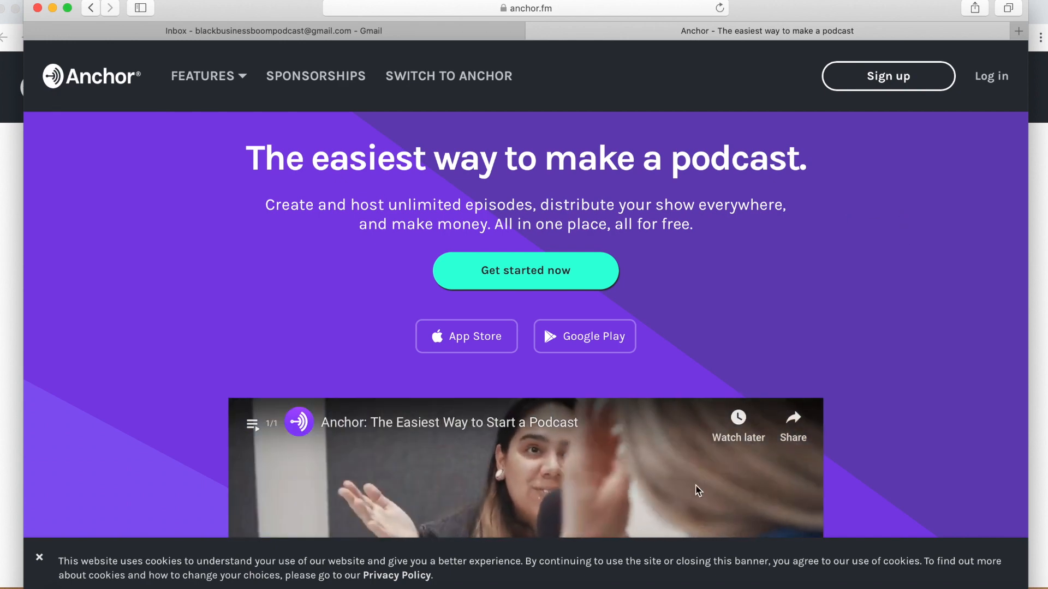
left_click(39, 558)
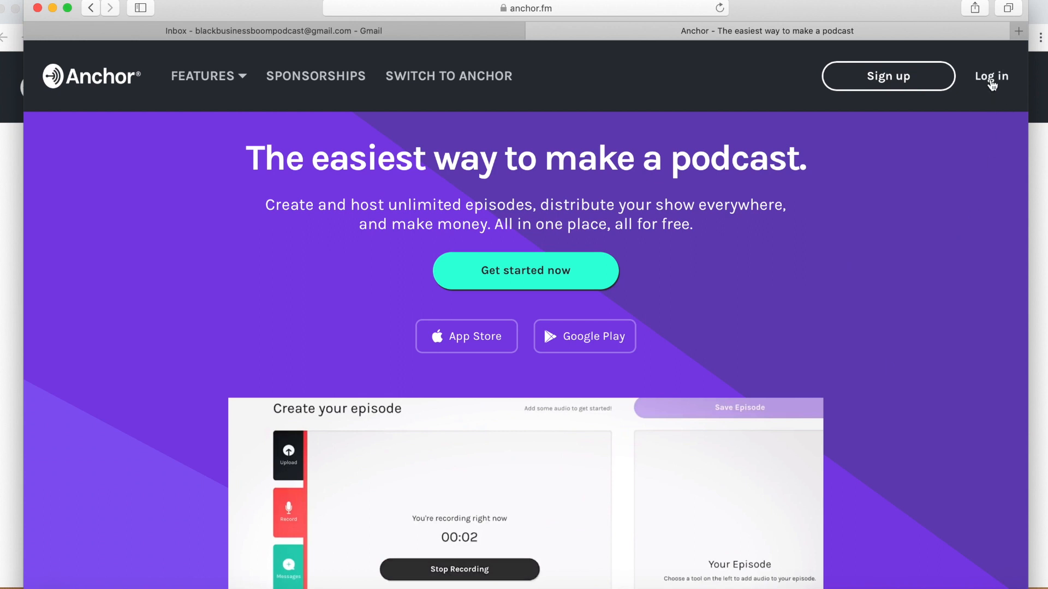
Sign up to Anchor as Black Business Boom with the podcast's Gmail address and password, then start the robot check
left_click(897, 85)
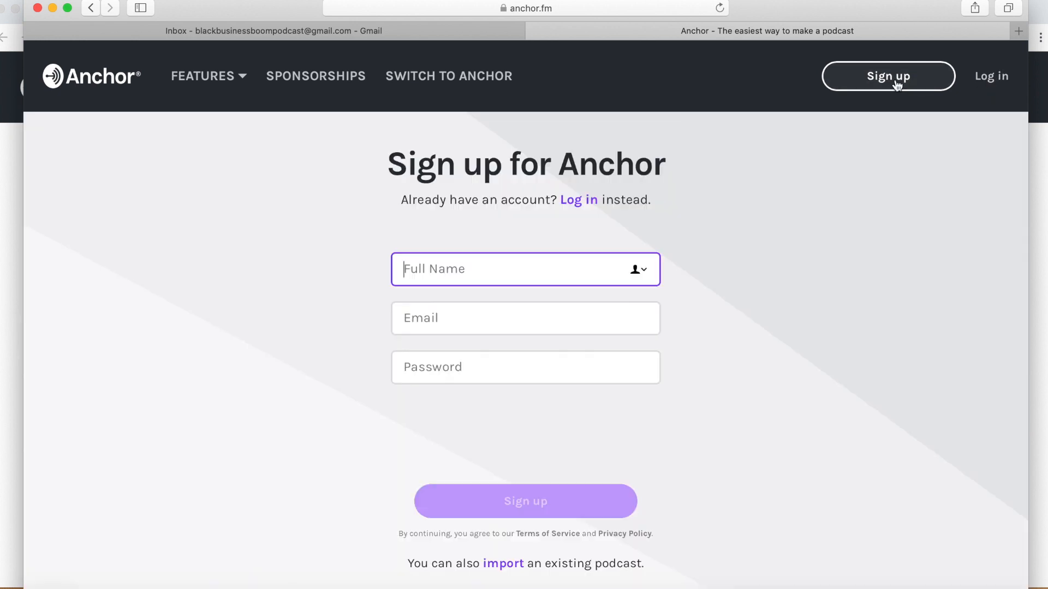
type("B")
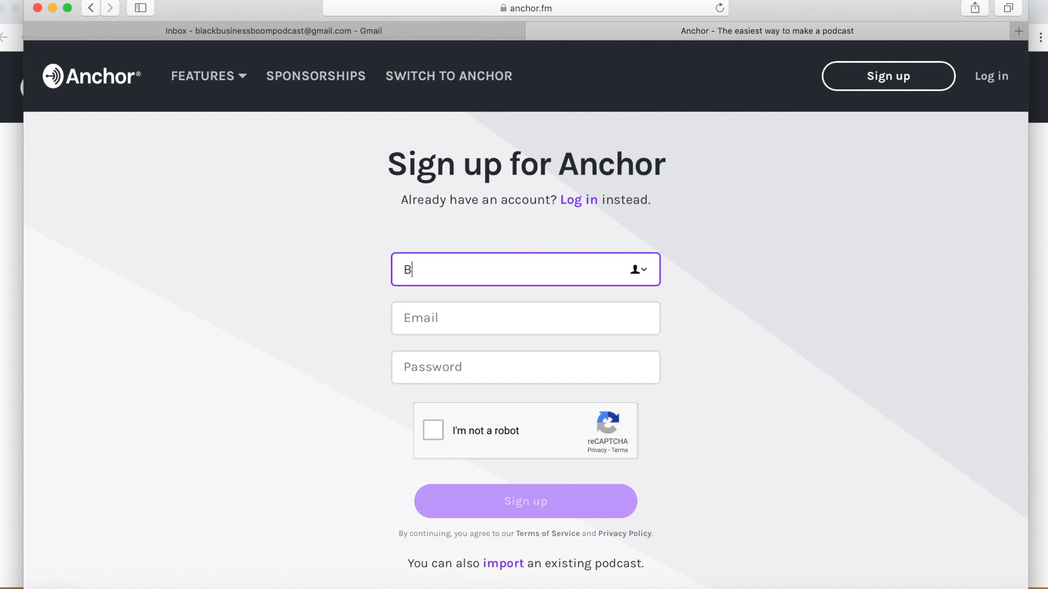
type("lack Business Boom")
key("Tab")
key("Tab")
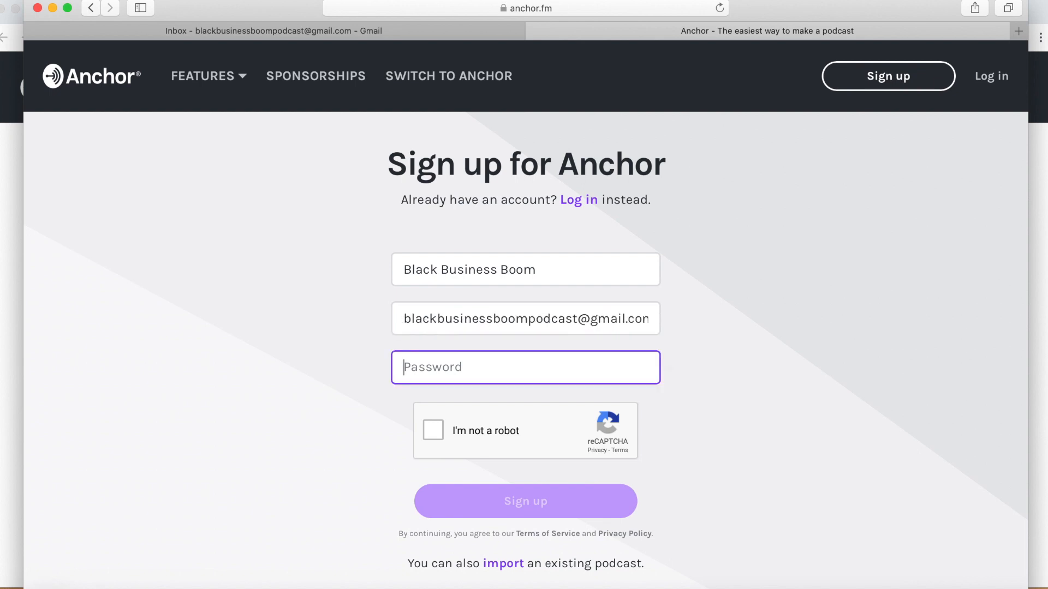
left_click(731, 412)
key("super+v")
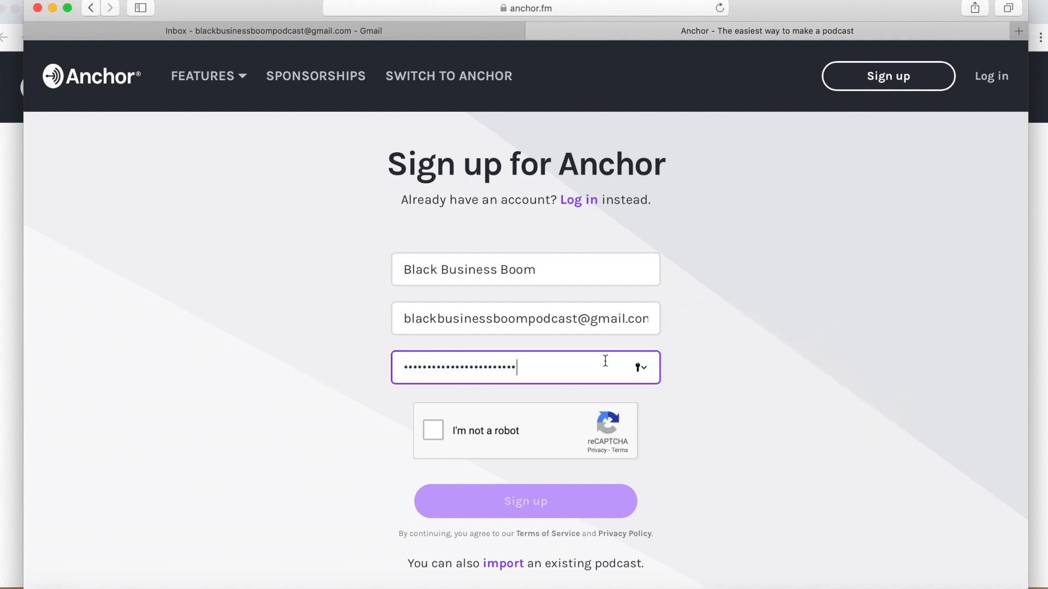
left_click(439, 428)
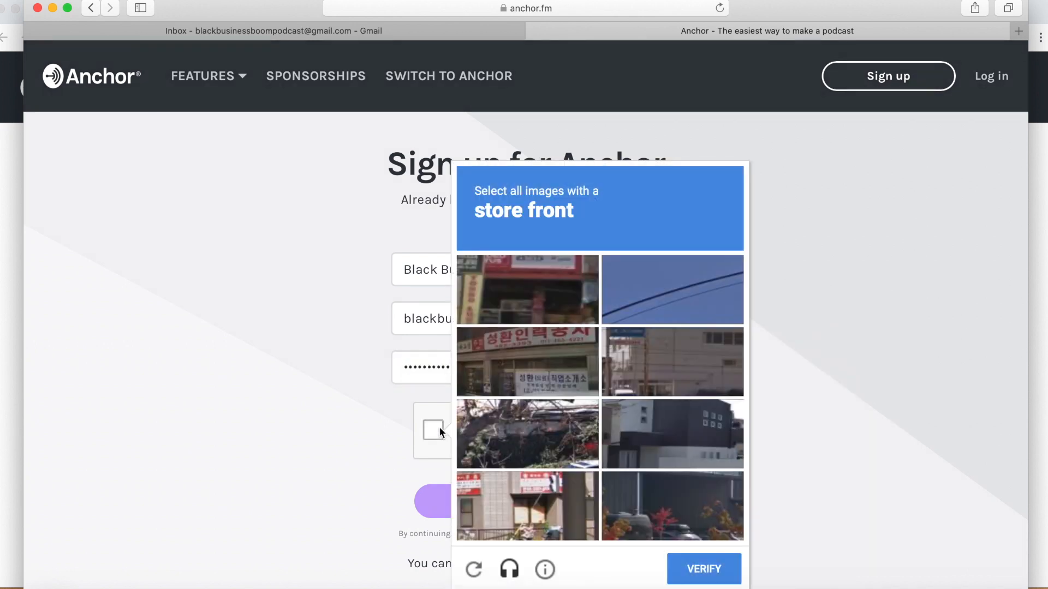
Mark the store-front tiles, verify the reCAPTCHA challenge, and submit the Anchor sign-up
left_click(546, 296)
left_click(546, 360)
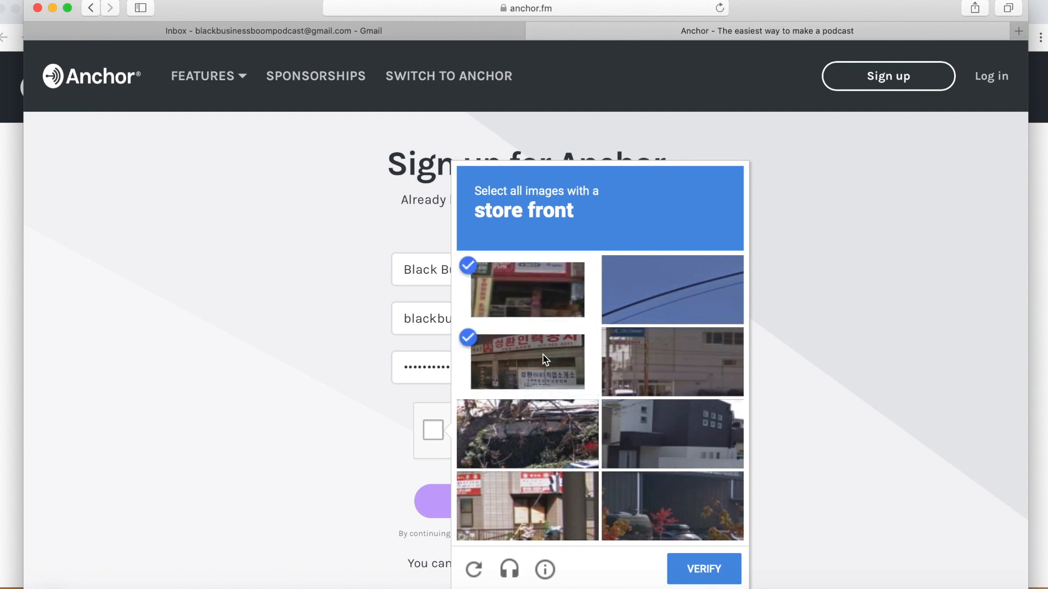
left_click(658, 388)
left_click(680, 380)
left_click(569, 512)
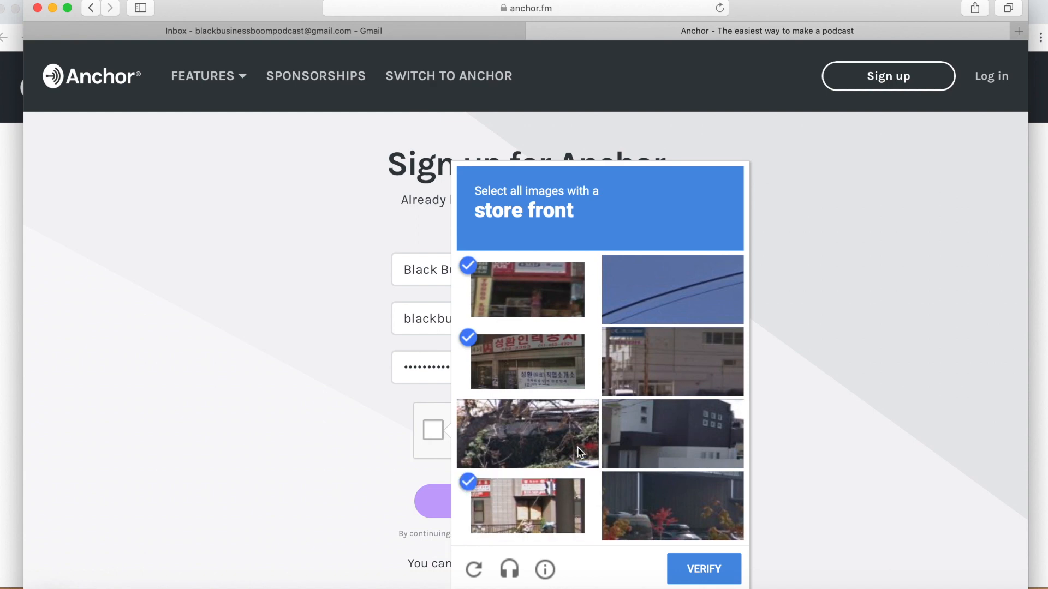
left_click(700, 581)
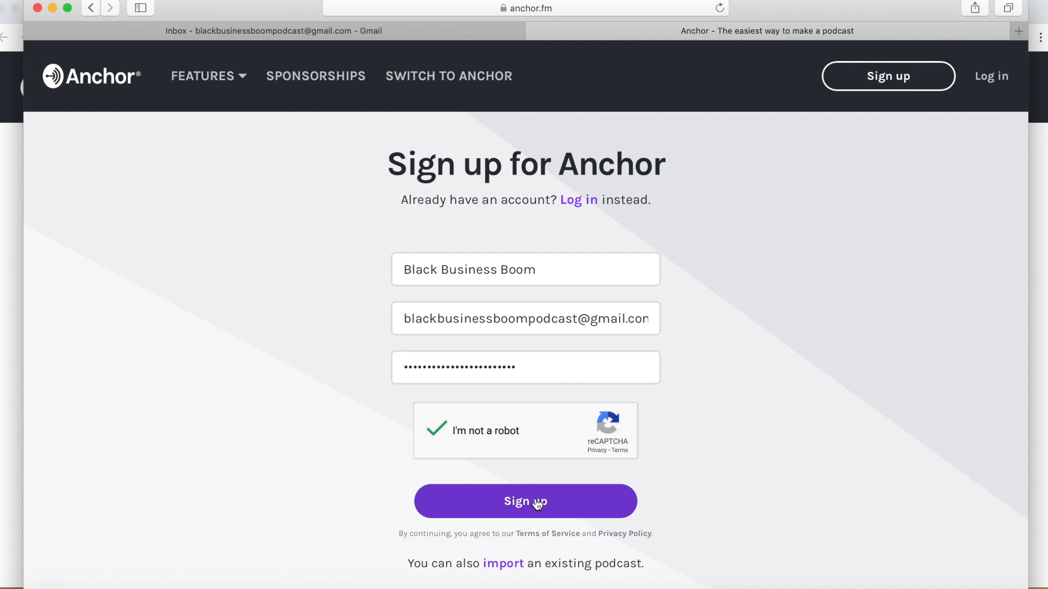
left_click(536, 499)
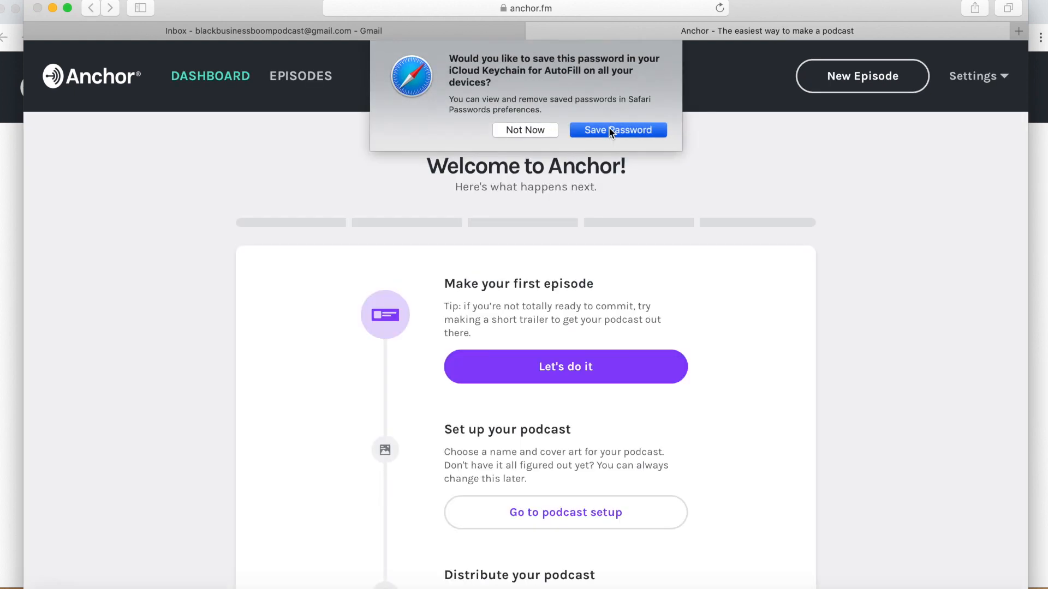
Save the new password and start making the first episode with Let's do it
left_click(609, 130)
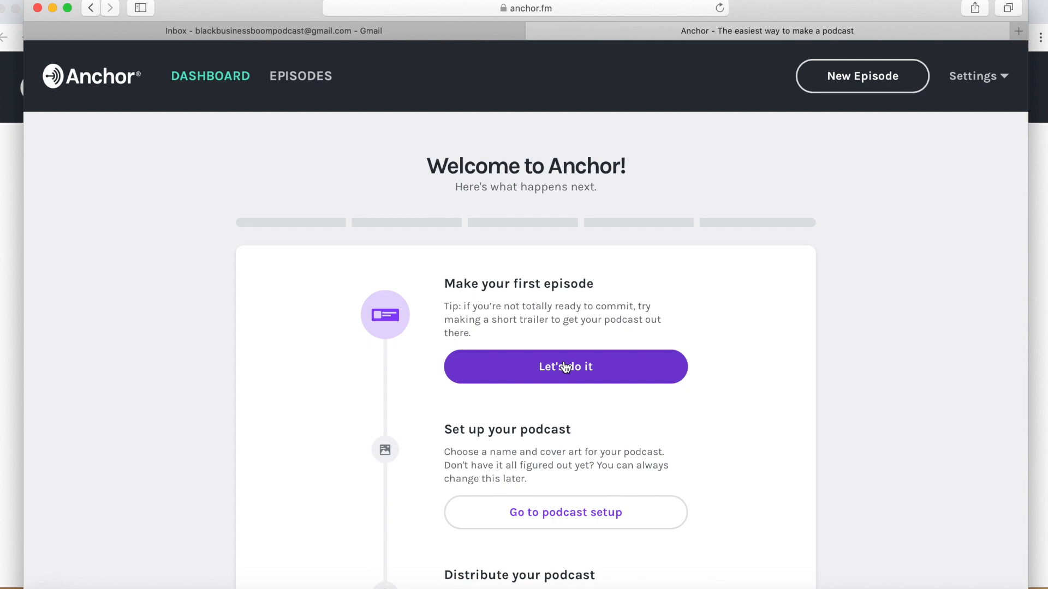
scroll(753, 420, "down", 2)
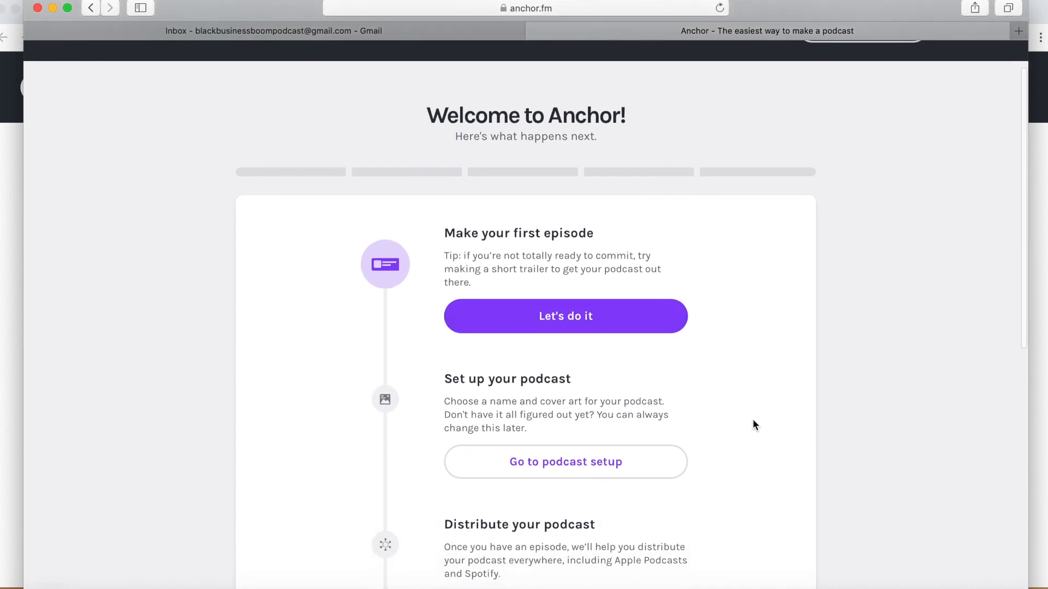
scroll(753, 420, "down", 4)
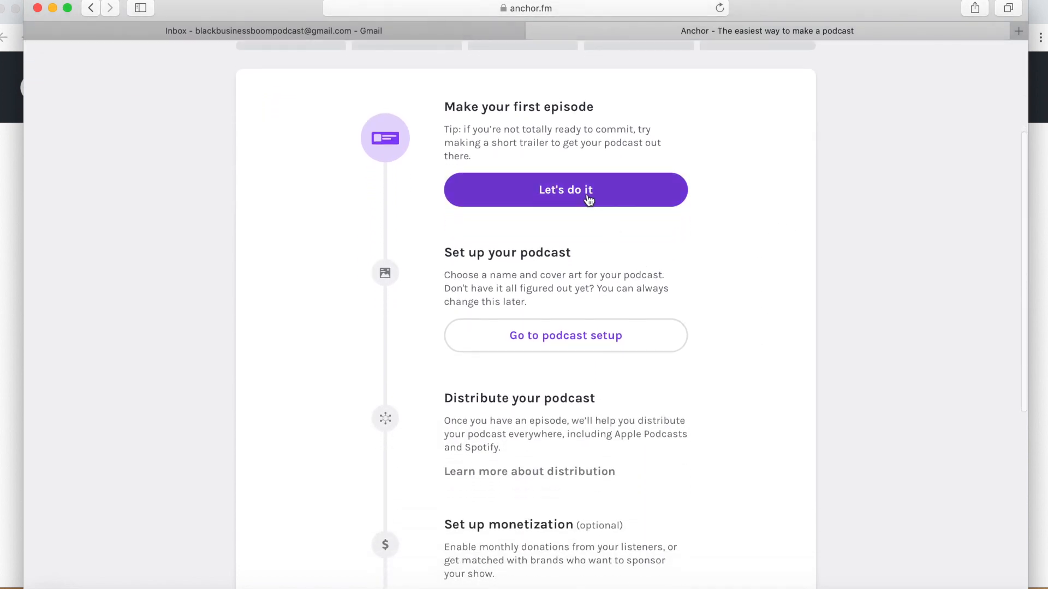
left_click(564, 190)
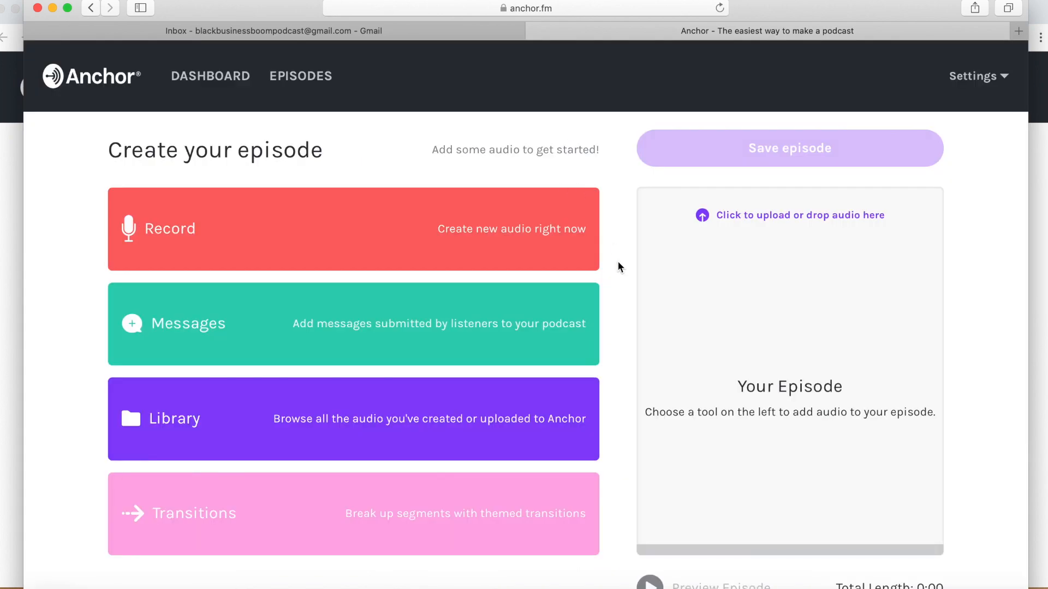
Look over the episode editor, then bring up Mission Control to switch windows
scroll(618, 266, "down", 5)
scroll(618, 266, "up", 5)
key("ctrl+Up")
In the Black Business Boom Drive folder, preview and download the Surreal Spice mp3
left_click(498, 393)
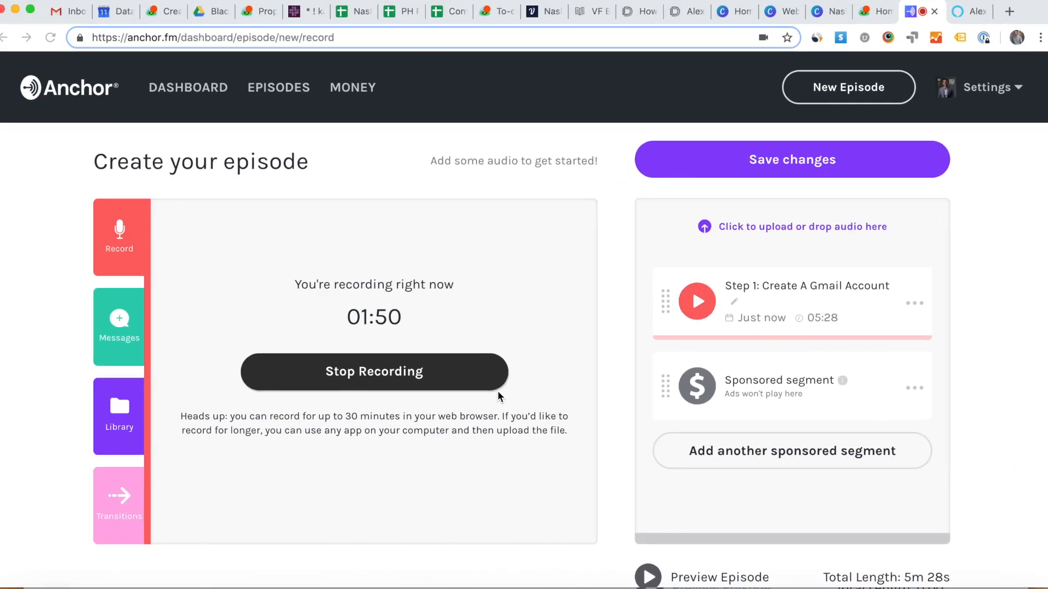
left_click(200, 13)
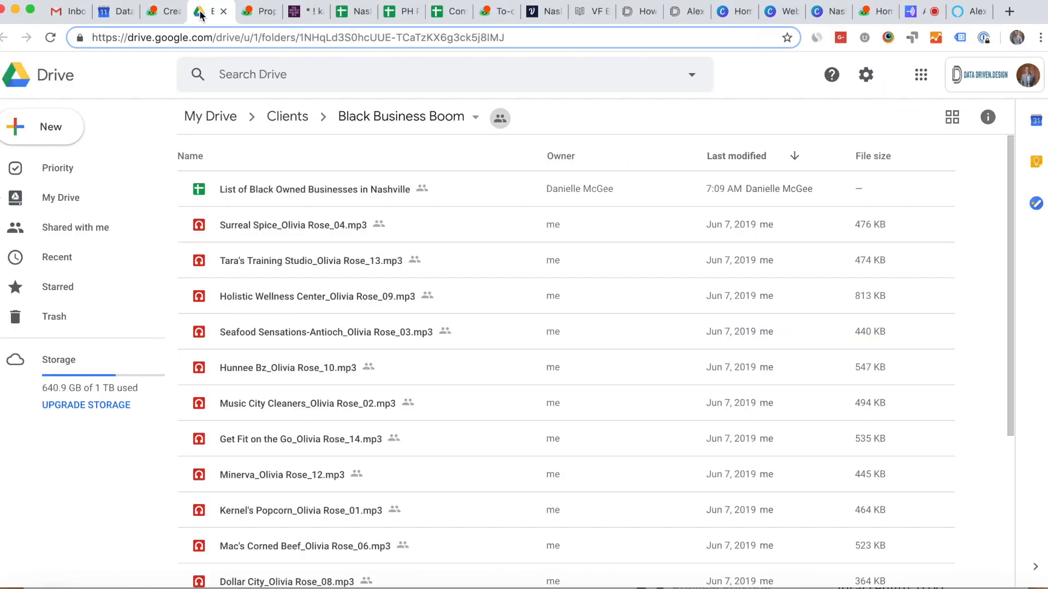
double_click(300, 224)
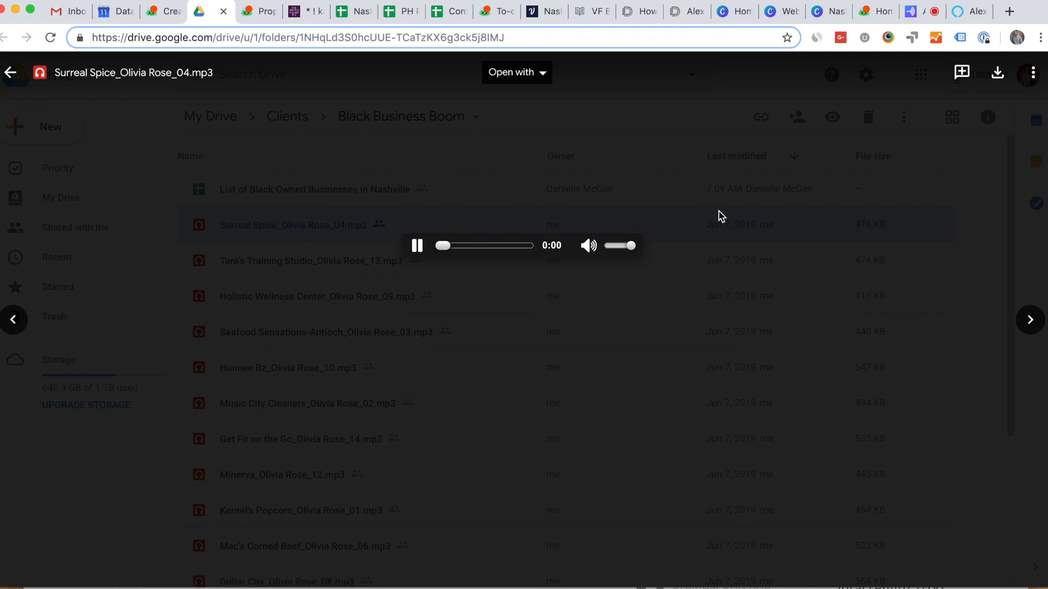
left_click_drag(446, 247, 551, 248)
left_click(417, 246)
left_click(998, 76)
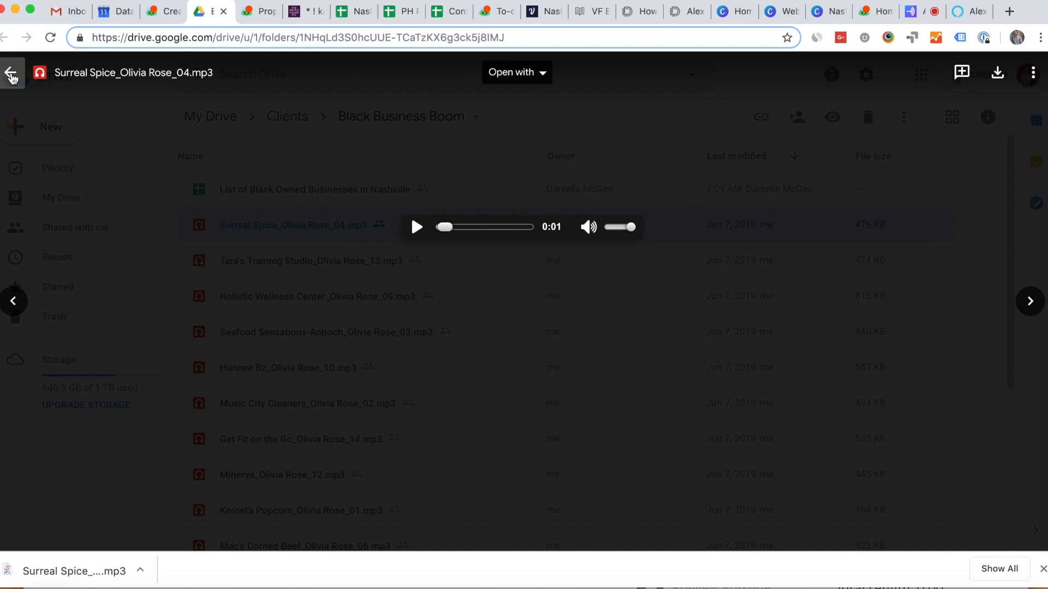
left_click(11, 74)
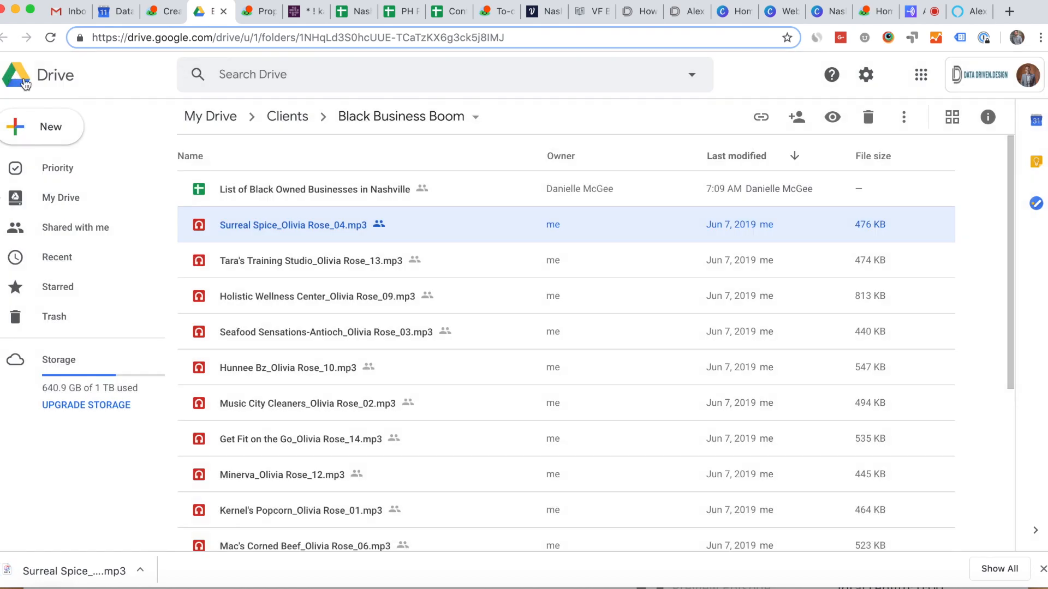
Preview and download the Tara's Training Studio mp3, then return to the folder
double_click(302, 261)
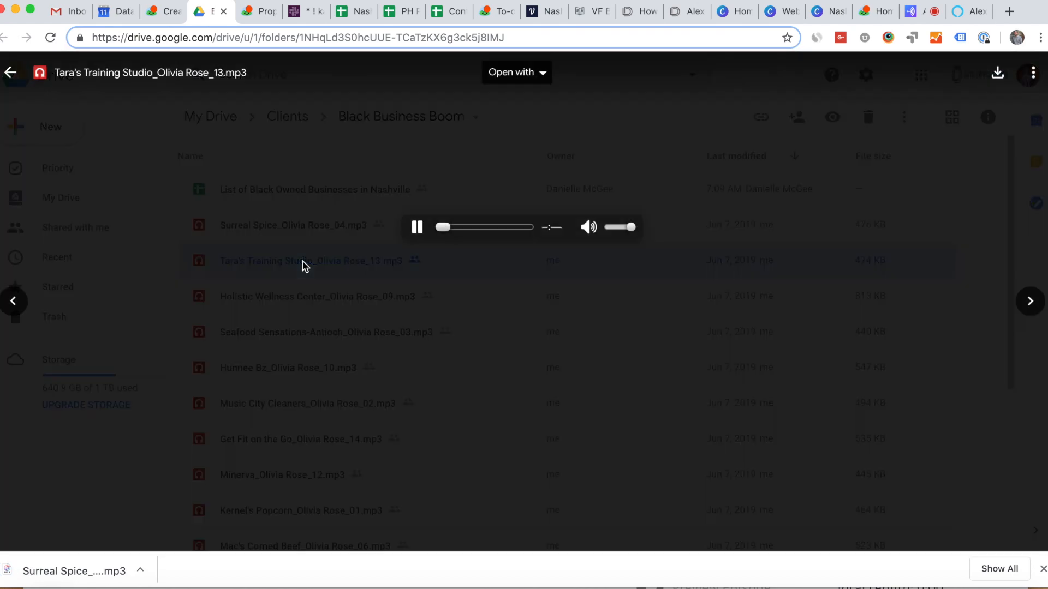
left_click(998, 72)
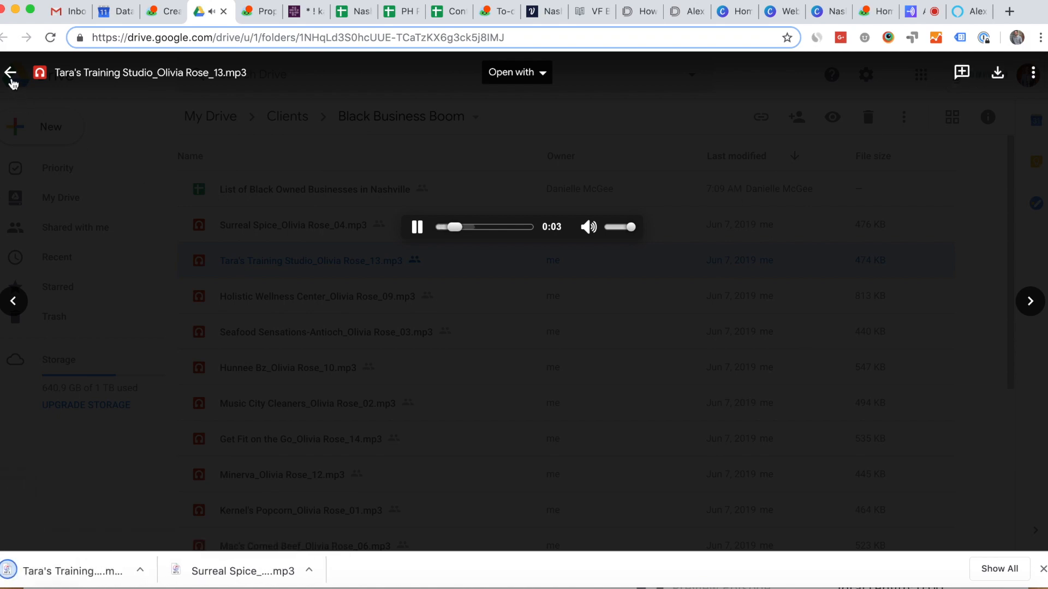
left_click(11, 76)
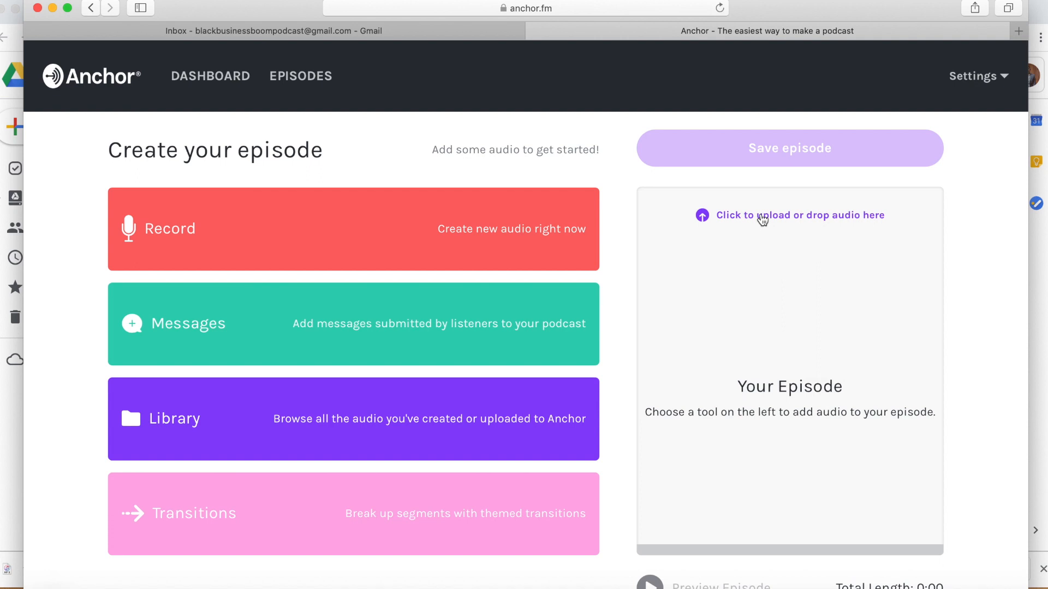
Upload the Surreal Spice mp3 from Downloads and rename the clip 'Surreal Spice_Black Business Boom'
left_click(762, 216)
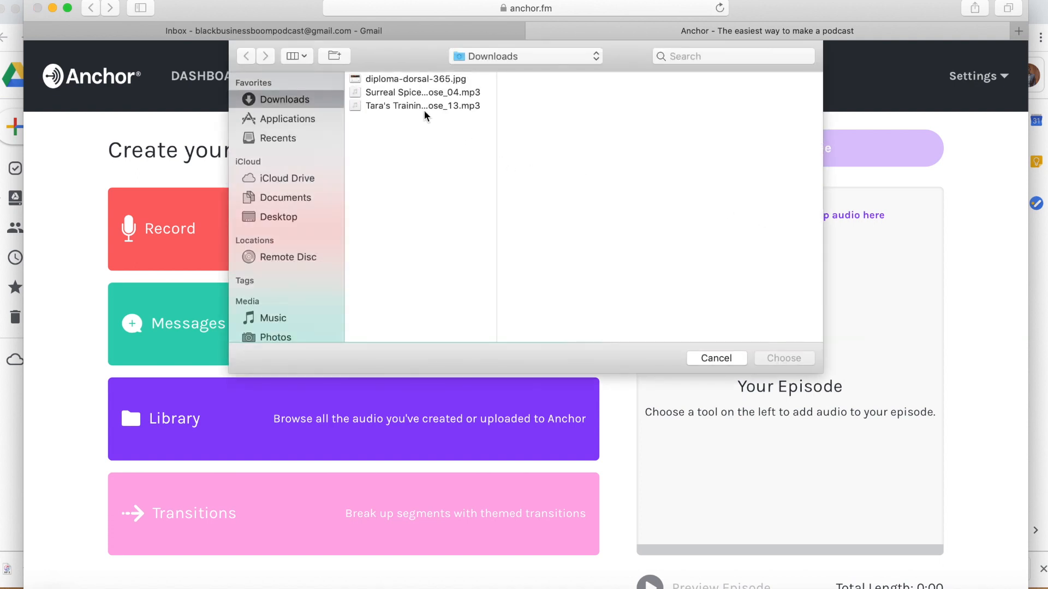
double_click(415, 94)
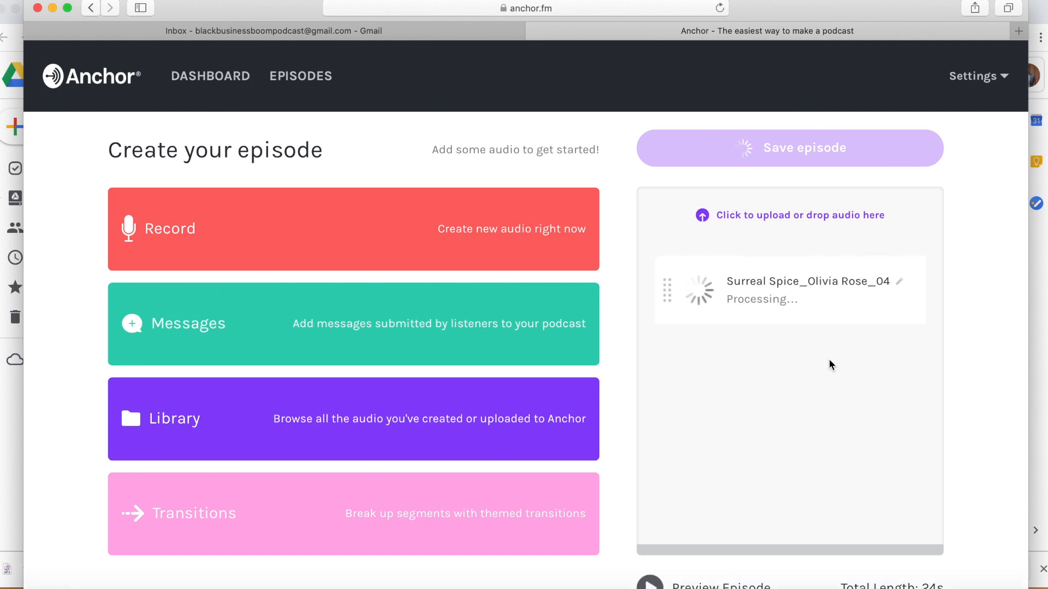
left_click(889, 278)
key("BackSpace")
key("BackSpace")
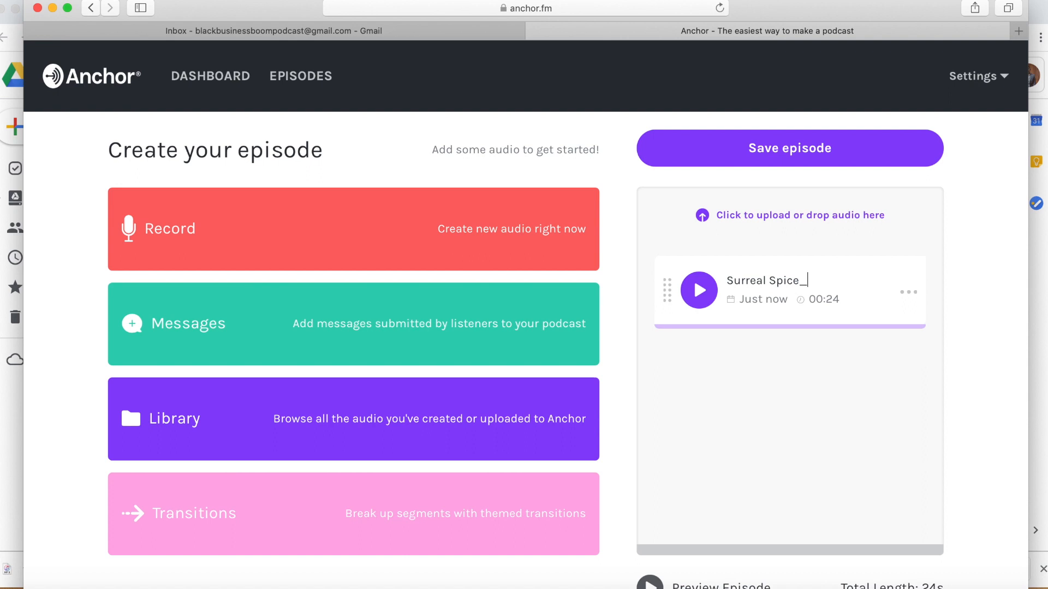
type("Black Business Boom")
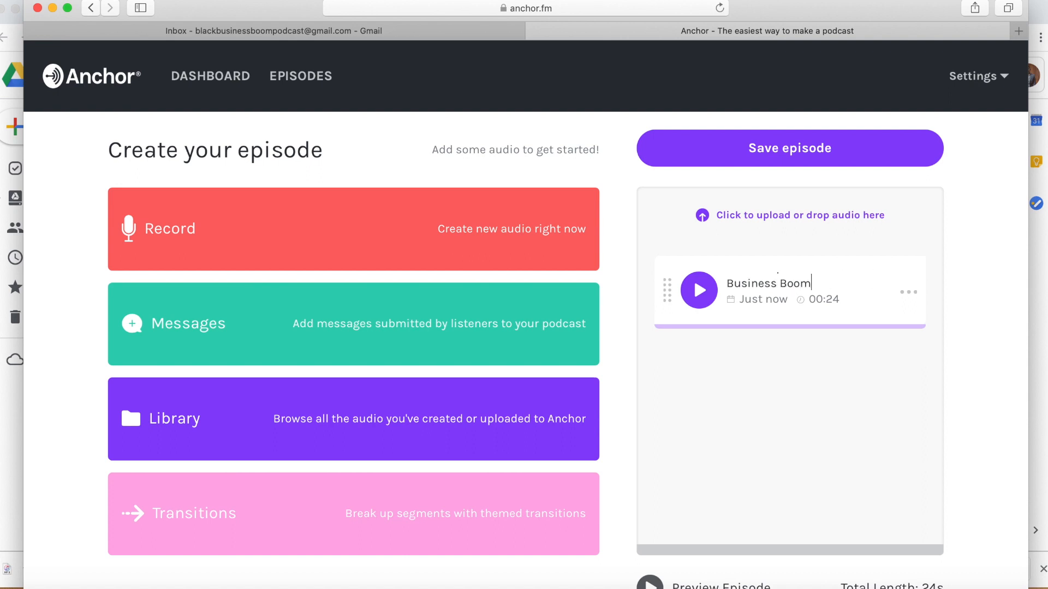
left_click(932, 370)
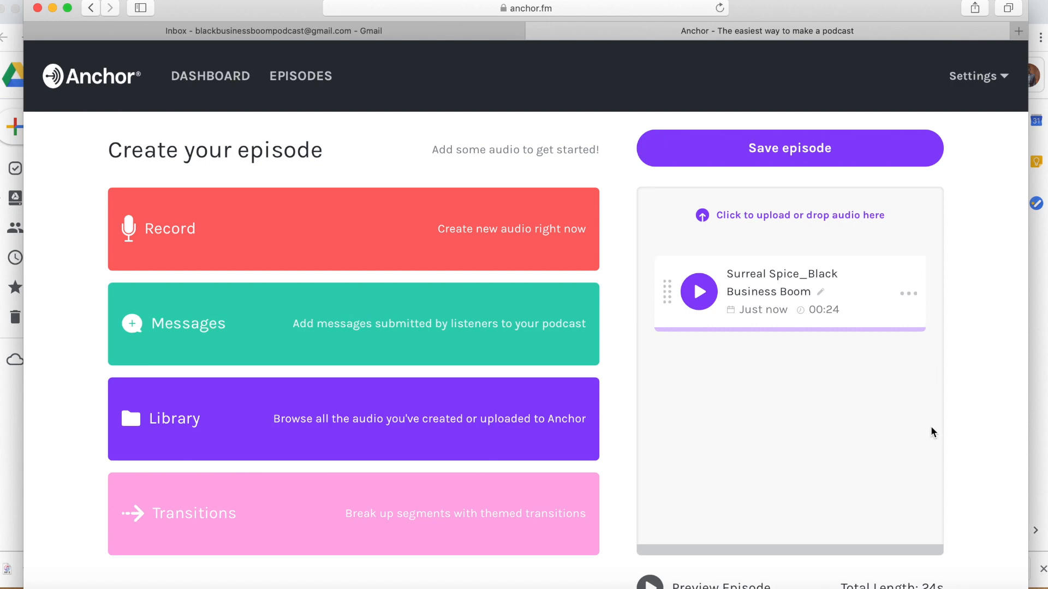
scroll(931, 429, "down", 5)
scroll(931, 429, "up", 5)
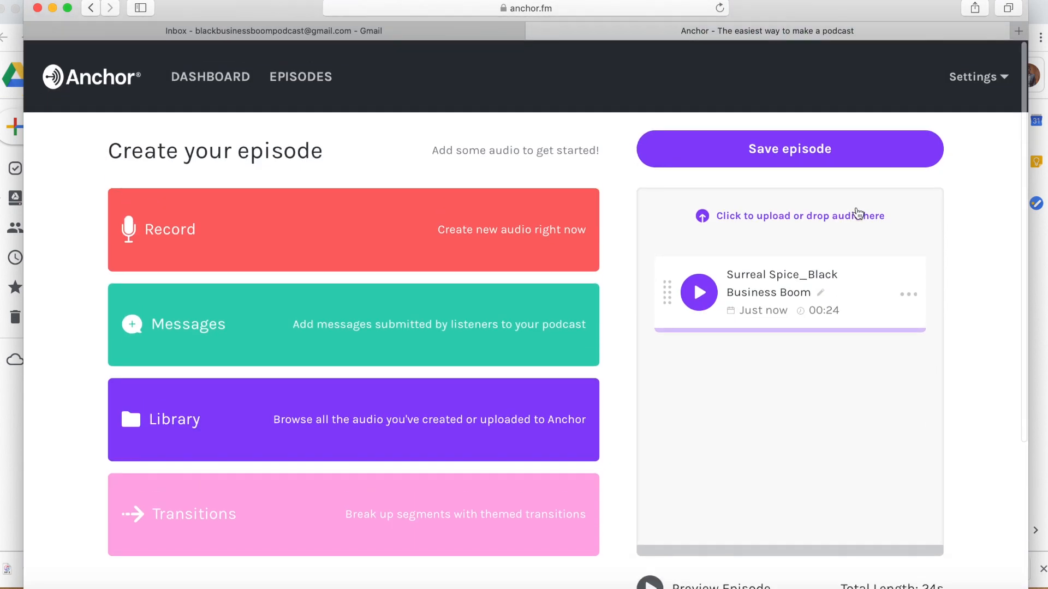
Save the episode audio and enter the title 'Black Business Boom Feature: Surreal Spice'
left_click(788, 148)
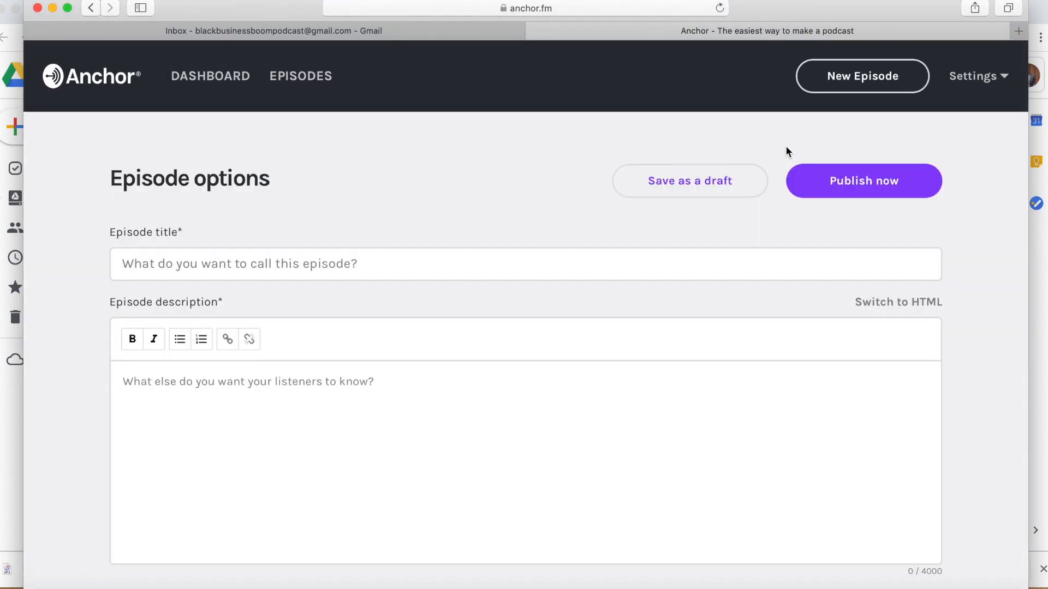
left_click(450, 263)
type("Black Business Boom")
type("Feat")
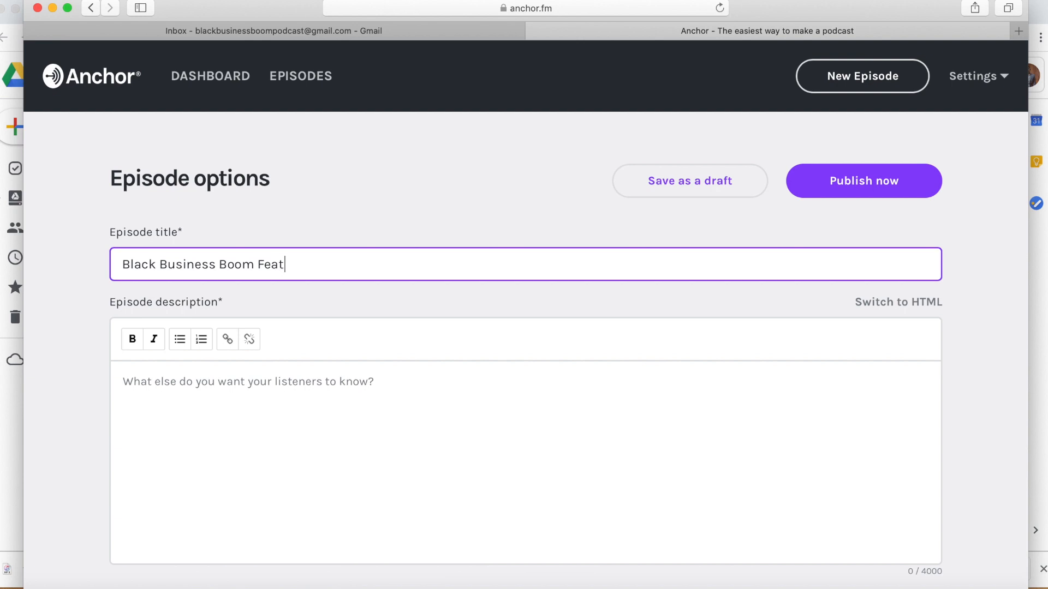
type("ure: Surreal Spice")
Describe the episode as featuring Surreal Spice, a black owned business in Nashville, TN
left_click(486, 380)
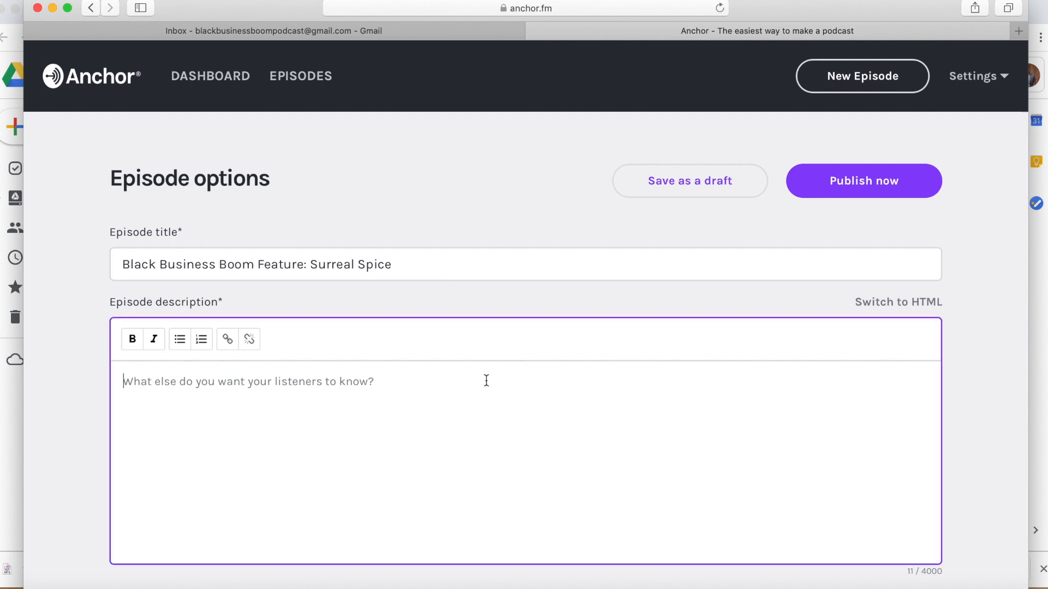
scroll(486, 380, "down", 3)
type("Feature ")
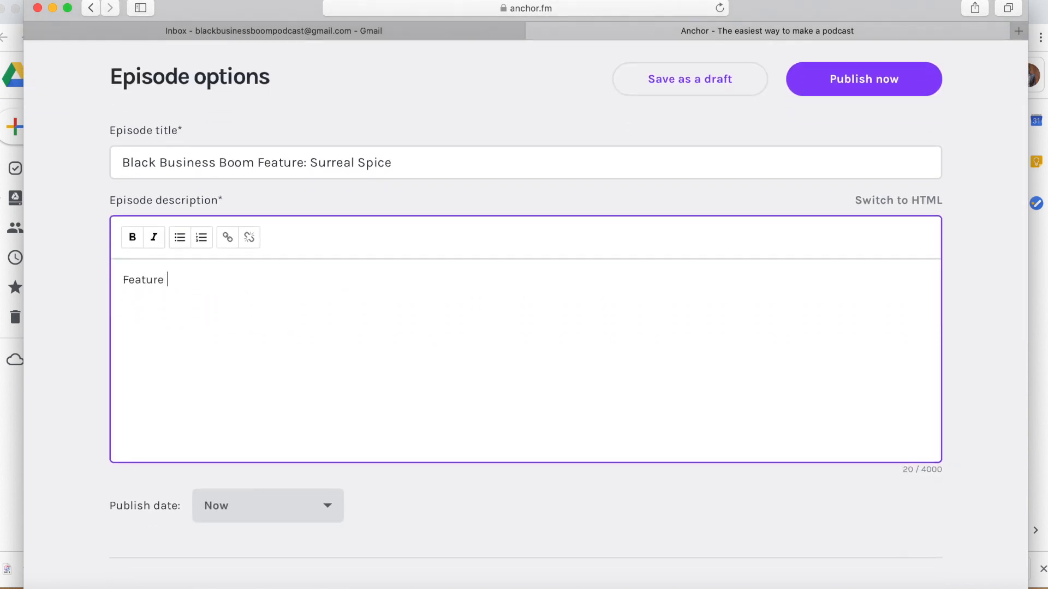
type("d information on Surrel")
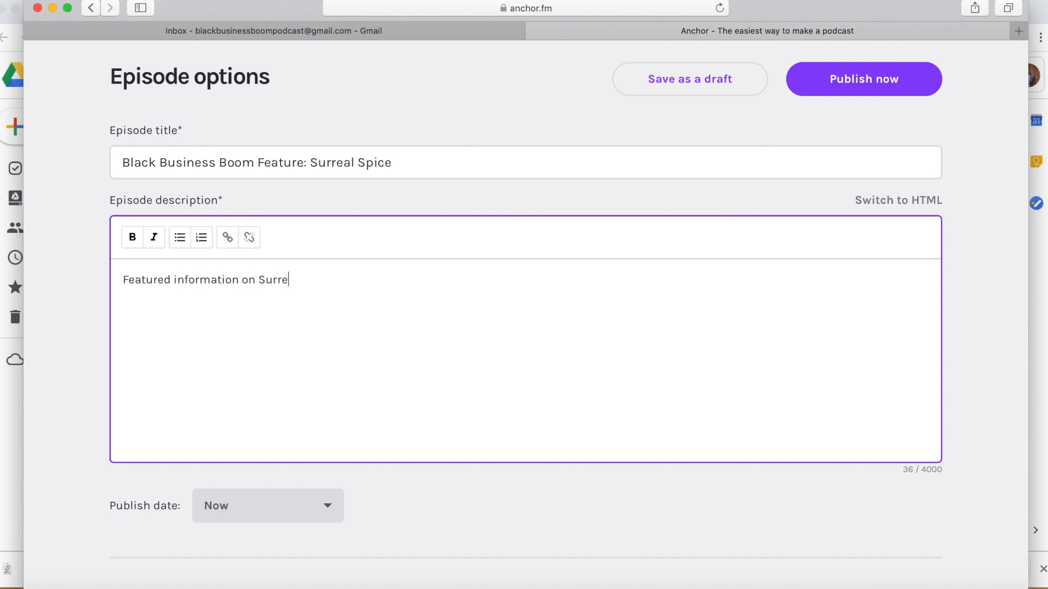
key("BackSpace")
key("BackSpace")
type("al Spice, a black owned business i")
key("BackSpace")
key("BackSpace")
type("in Nashvi")
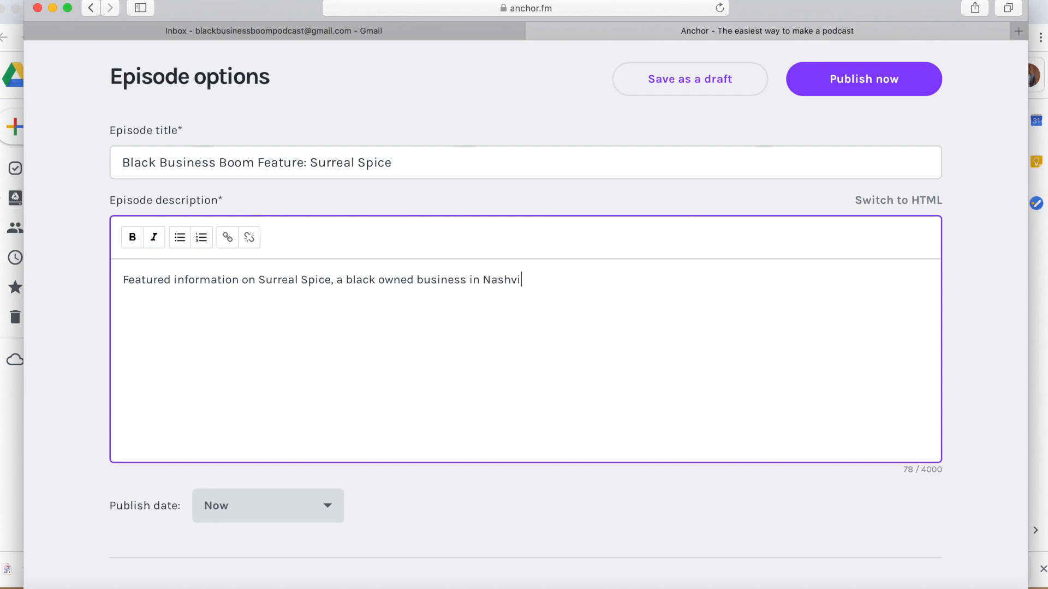
type("lle  T")
scroll(536, 433, "down", 10)
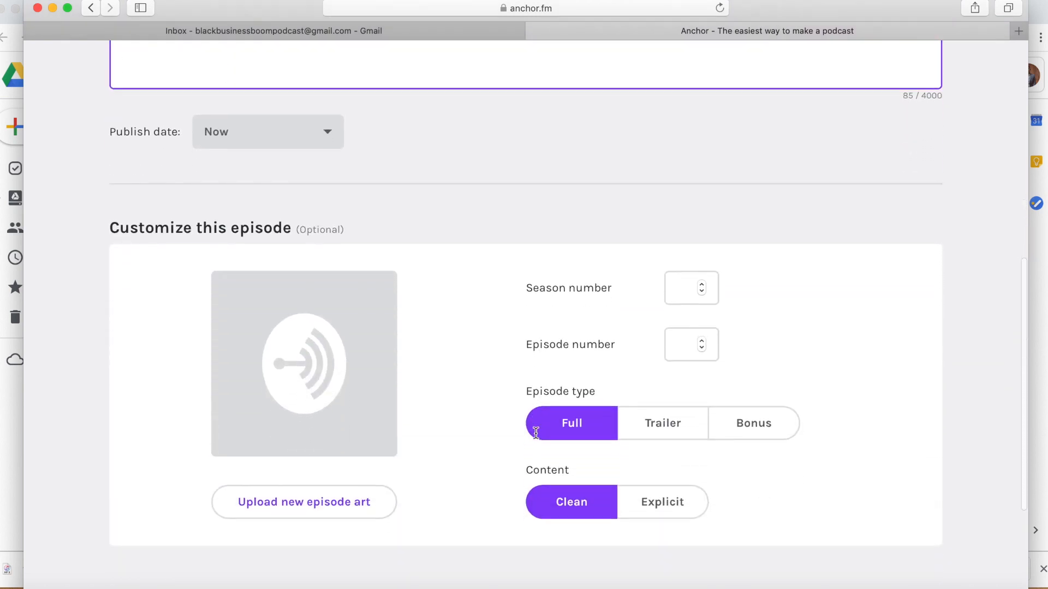
Under Customize this episode, enter 1 for both Season number and Episode number
scroll(428, 430, "down", 1)
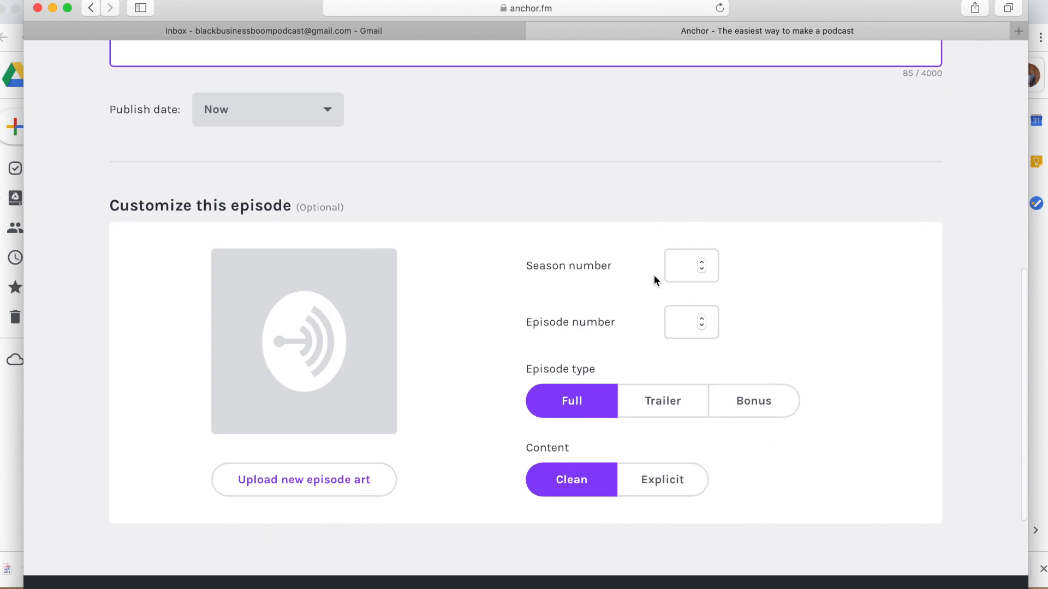
left_click(676, 267)
type("1")
left_click(678, 312)
type("1")
left_click(437, 369)
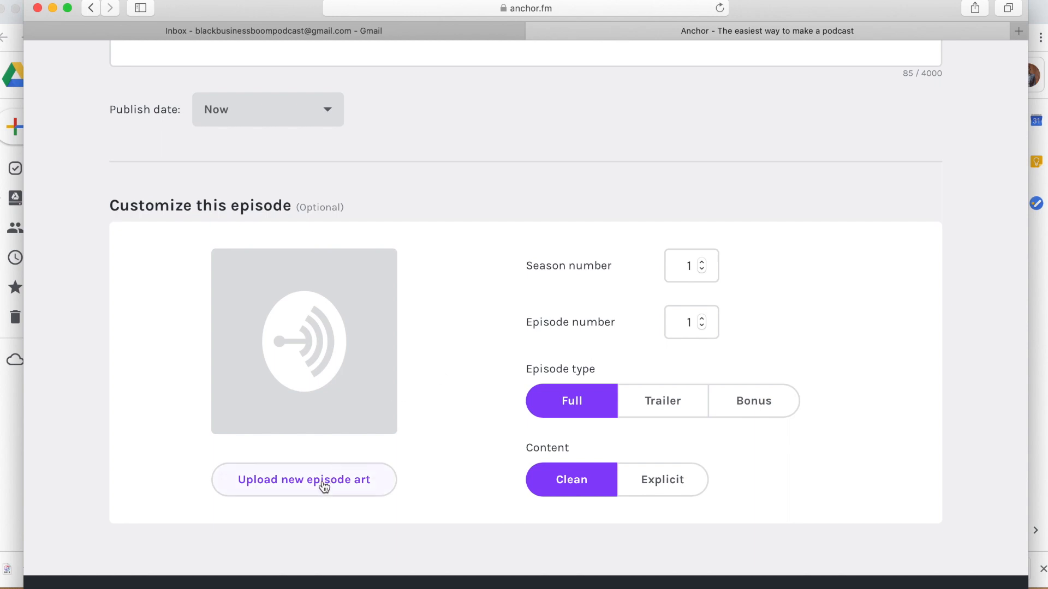
scroll(429, 444, "down", 2)
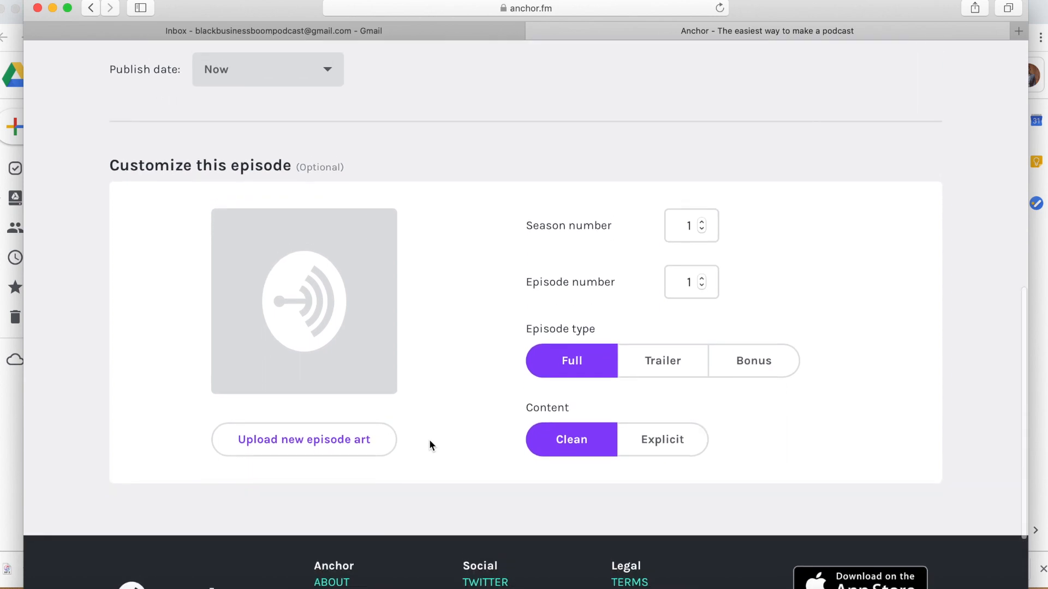
scroll(431, 445, "up", 3)
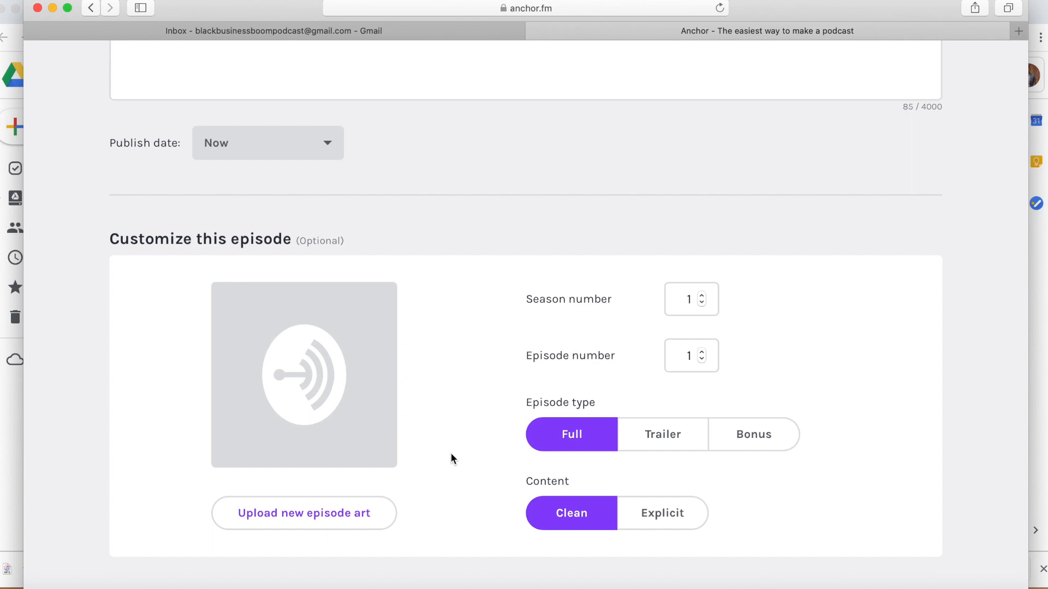
key("ctrl+Up")
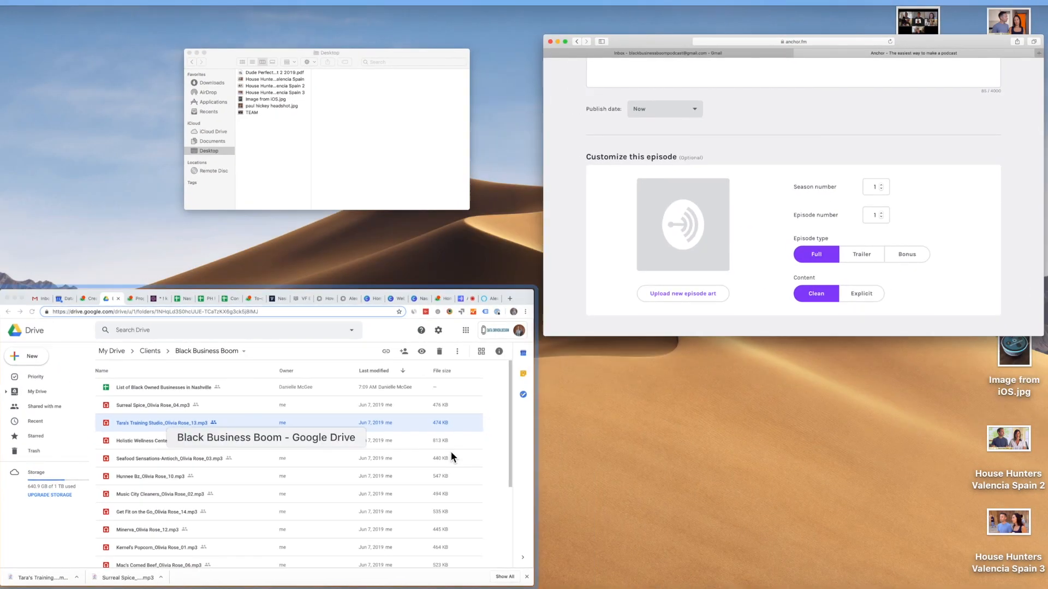
In Chrome, open a new tab and load blackbusinessboom.com
left_click(478, 415)
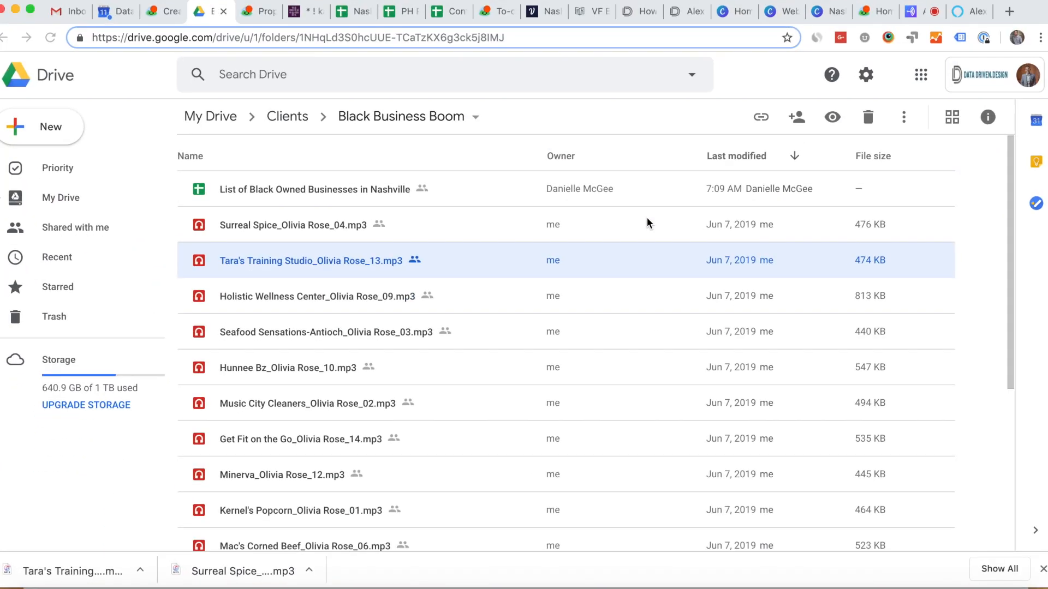
left_click(1009, 11)
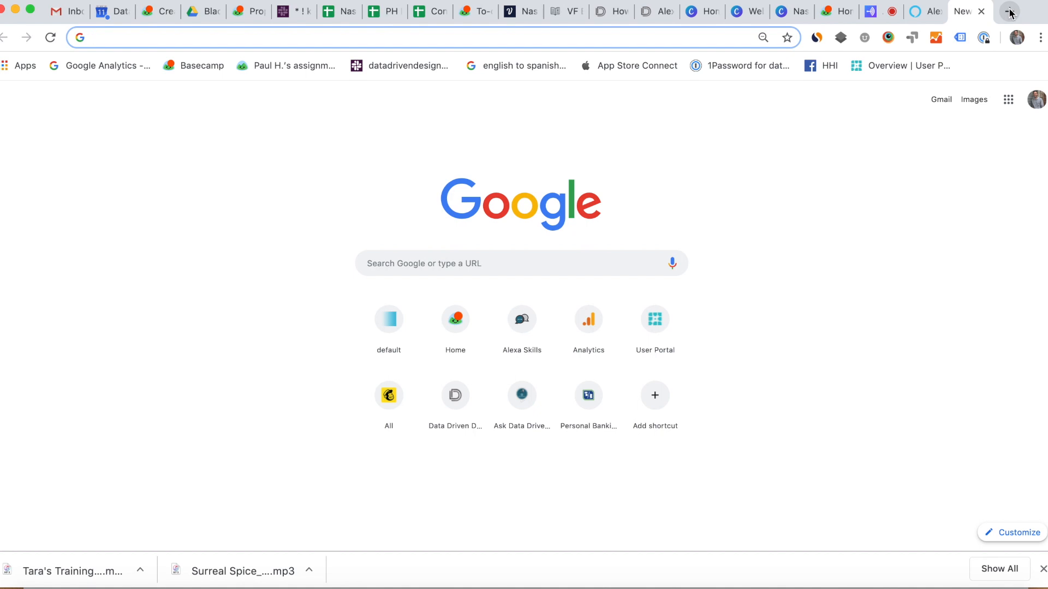
type("blackbustin")
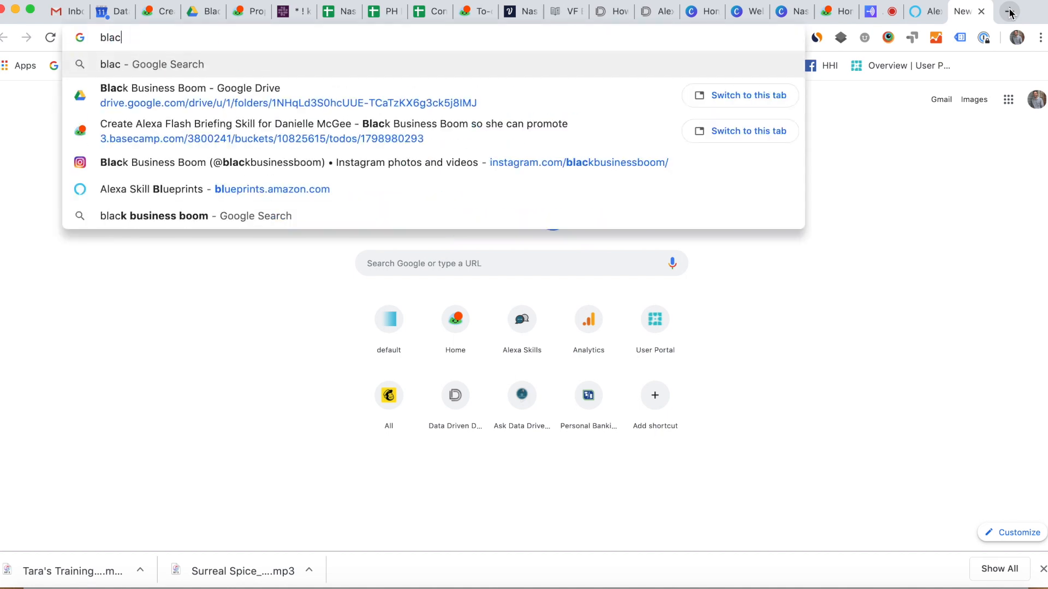
key("BackSpace")
key("BackSpace")
key("BackSpace")
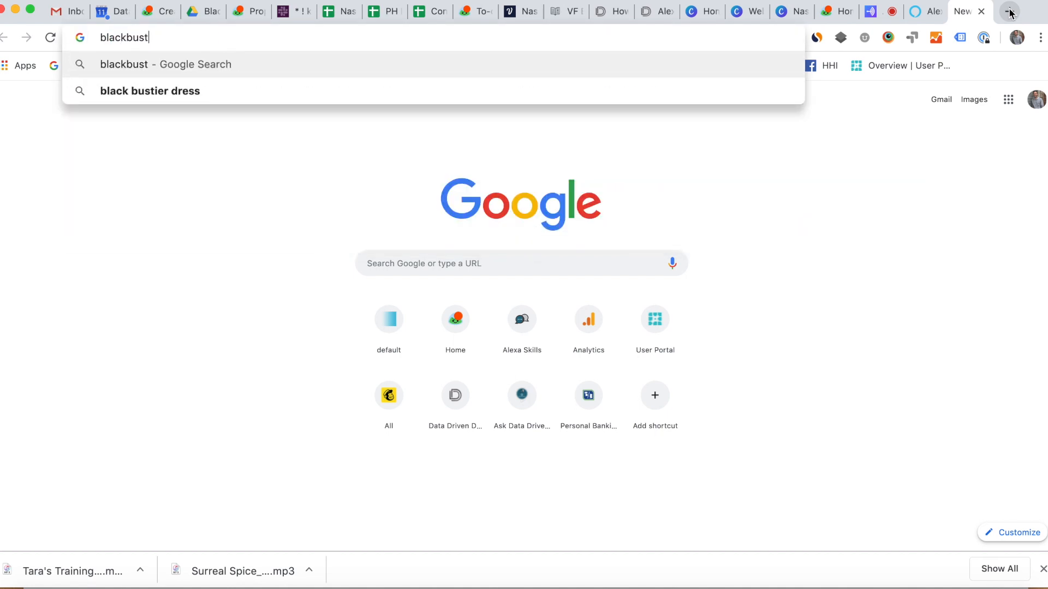
type("inessboom.com")
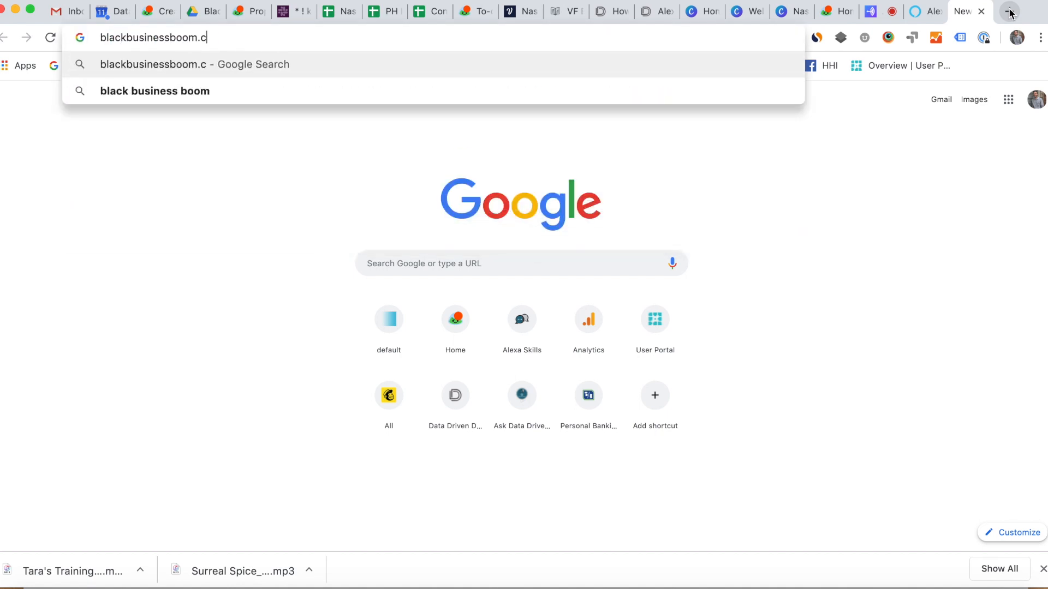
key("Return")
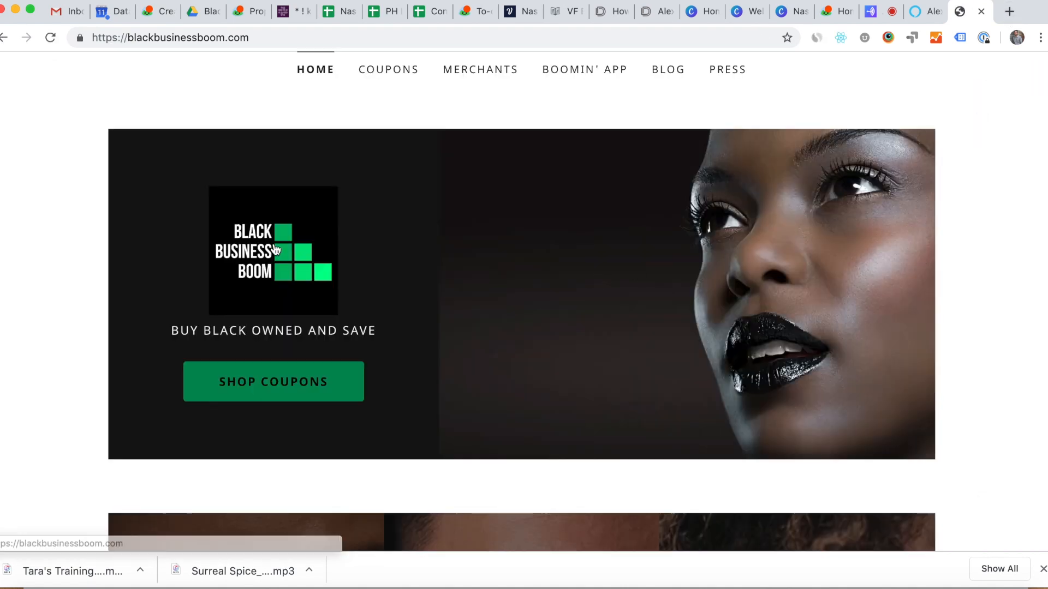
Try saving the site's Black Business Boom logo with Save Image As, then cancel
right_click(276, 251)
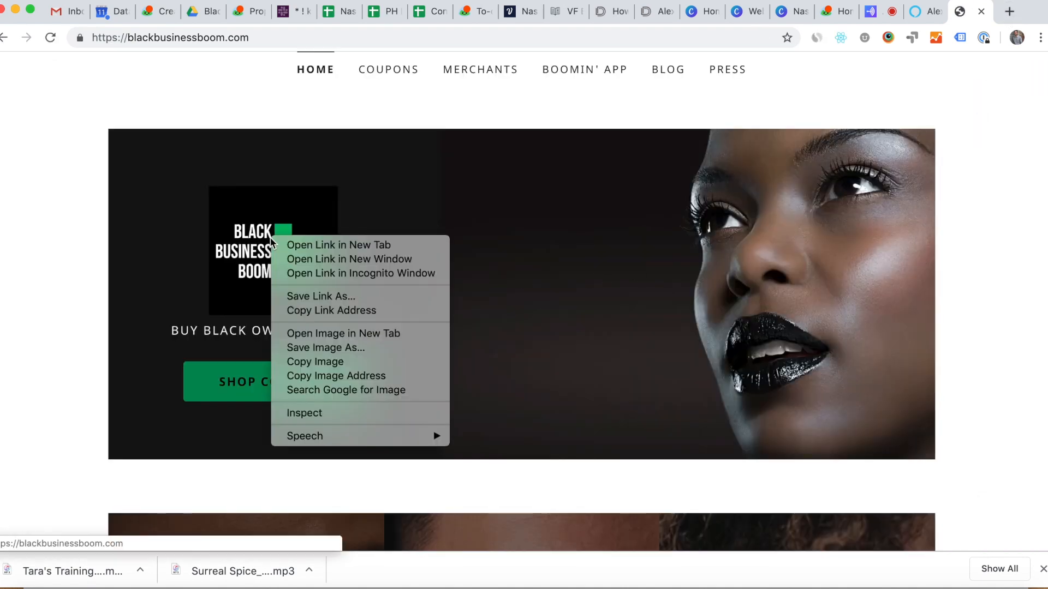
left_click(395, 346)
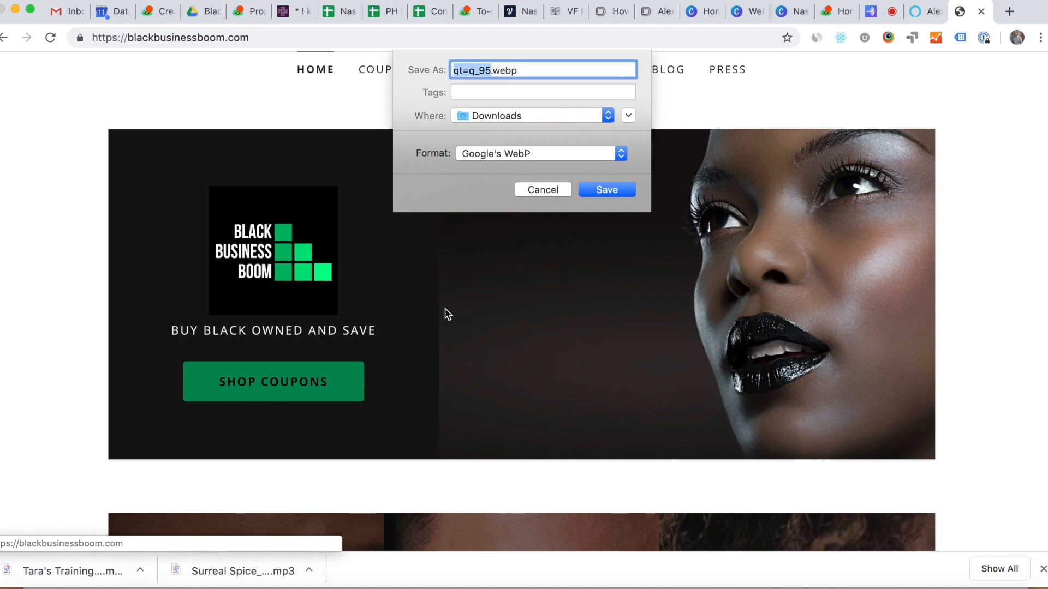
type("bl")
key("BackSpace")
key("BackSpace")
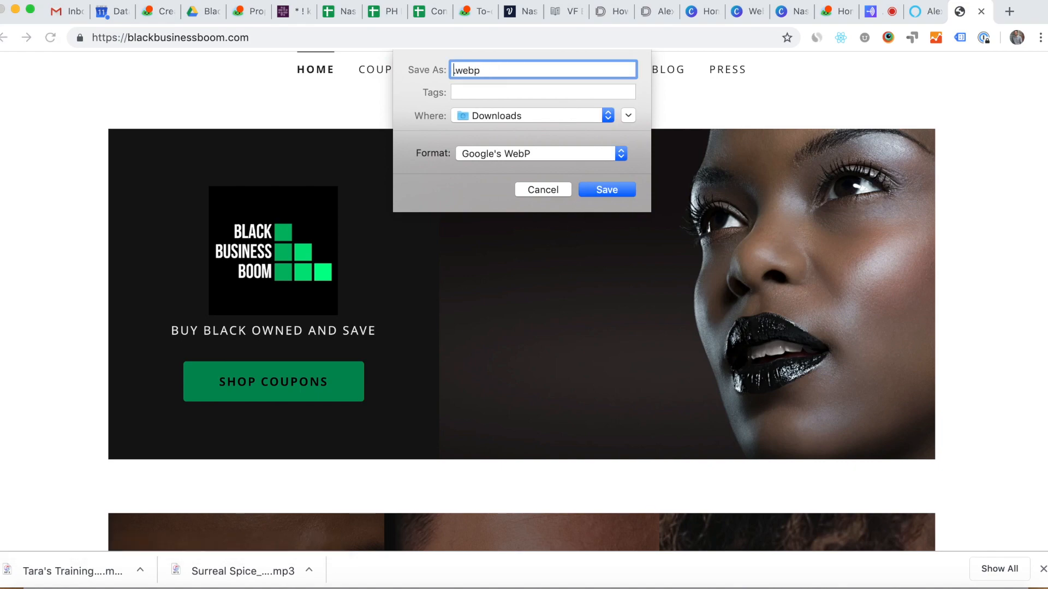
left_click(541, 191)
scroll(554, 273, "down", 5)
scroll(555, 273, "up", 5)
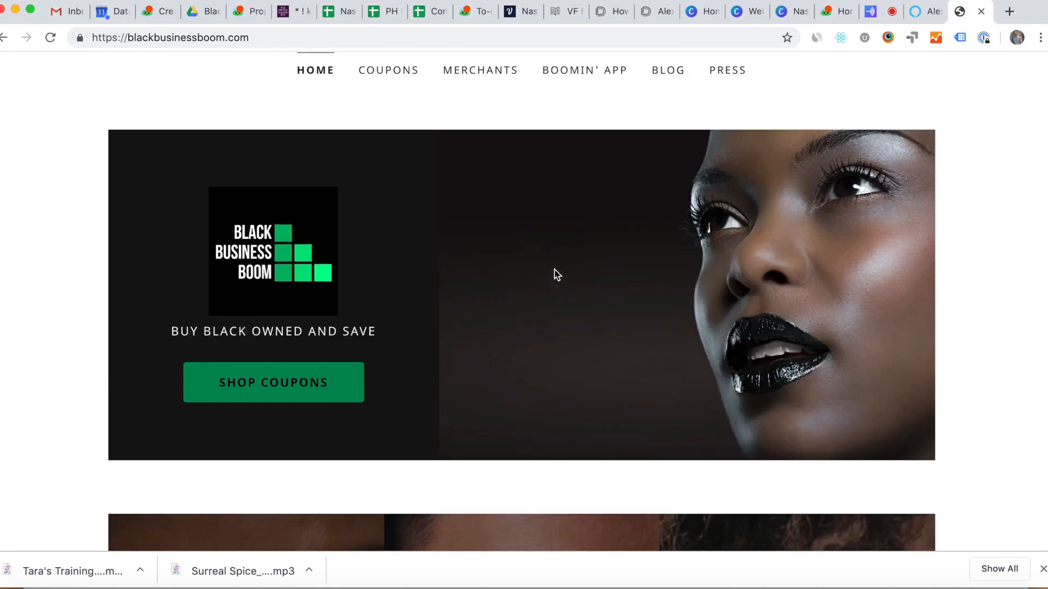
Screenshot the square logo with Cmd+Shift+4 and return to the Anchor episode page
key("super+shift+4")
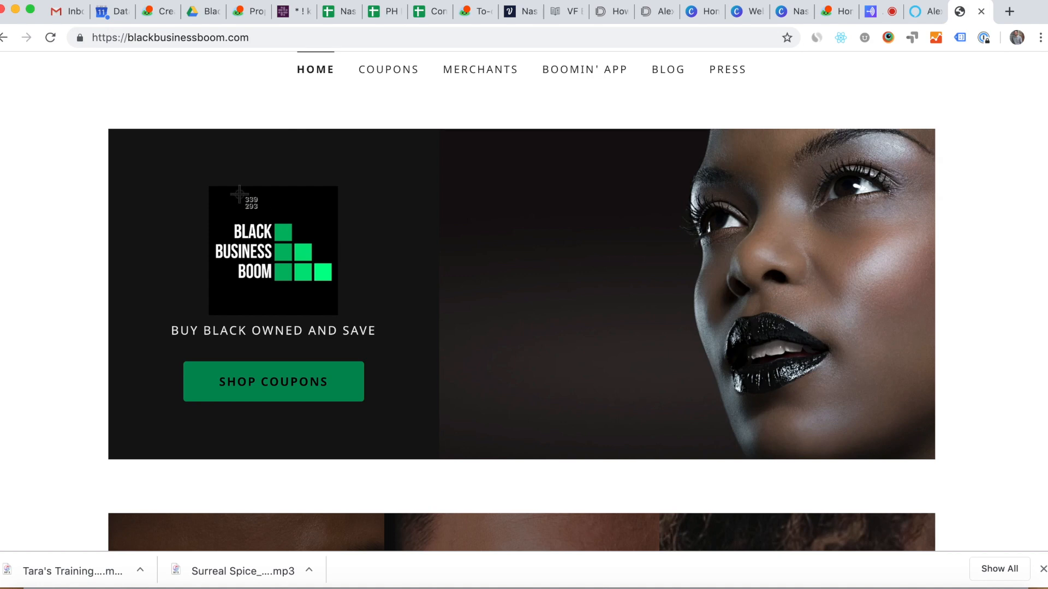
left_click_drag(209, 186, 339, 316)
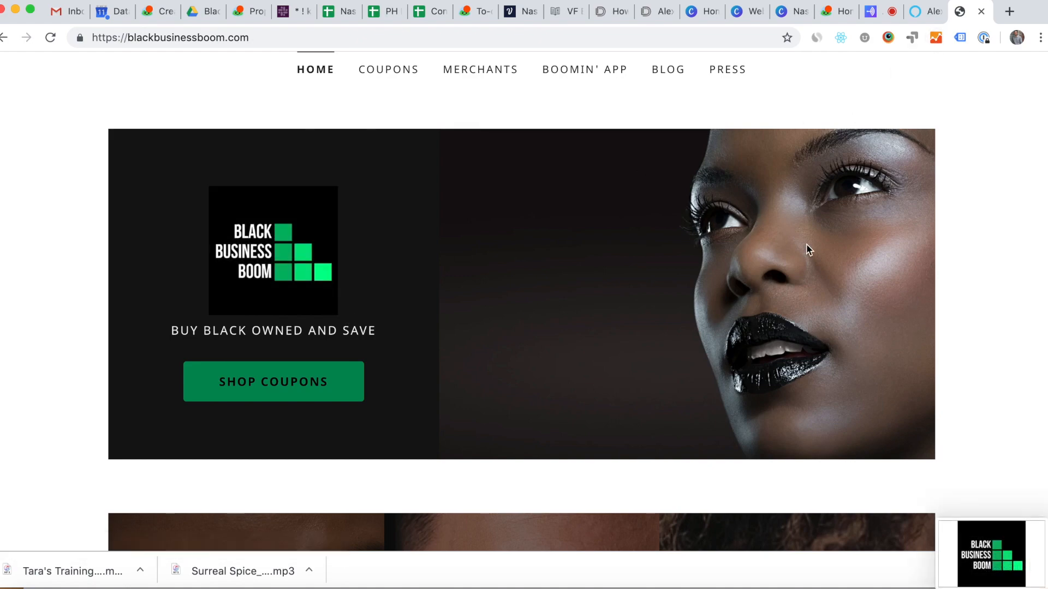
key("ctrl+Up")
left_click(810, 215)
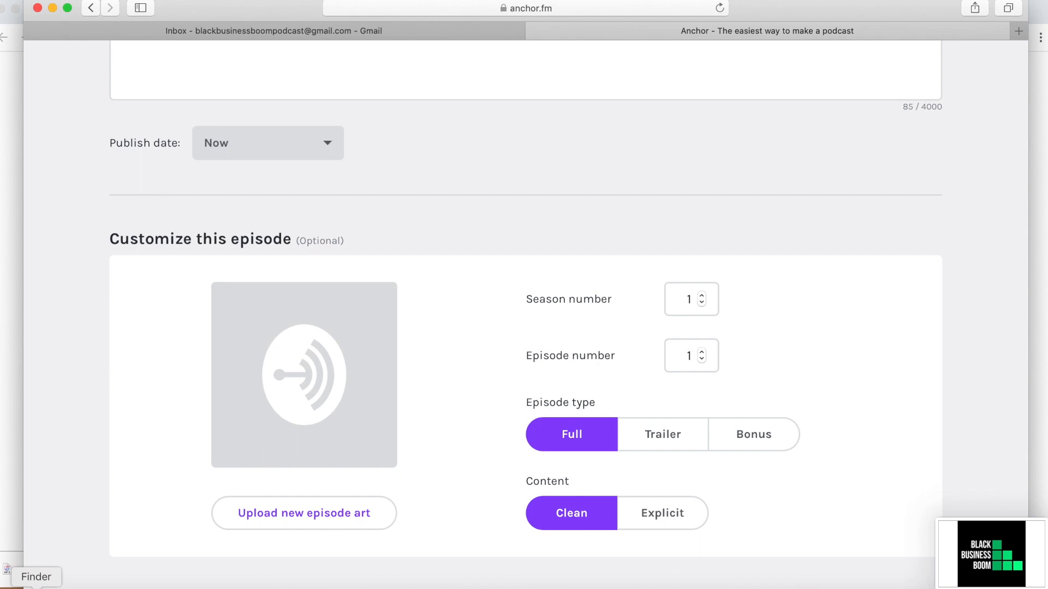
Rename the logo screenshot on the Desktop to 'Black Business Boom'
left_click(231, 481)
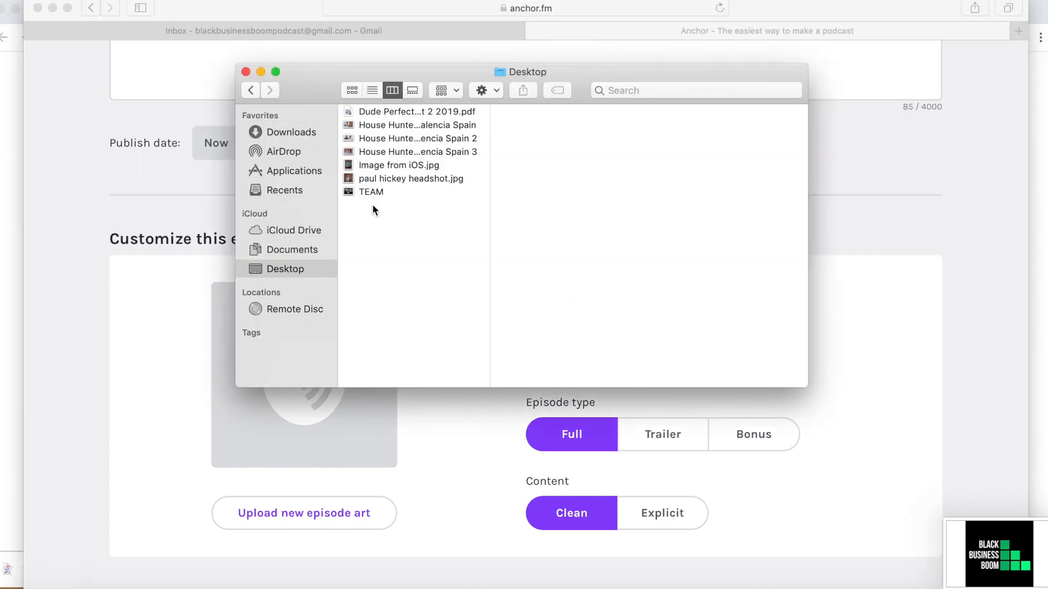
left_click(390, 192)
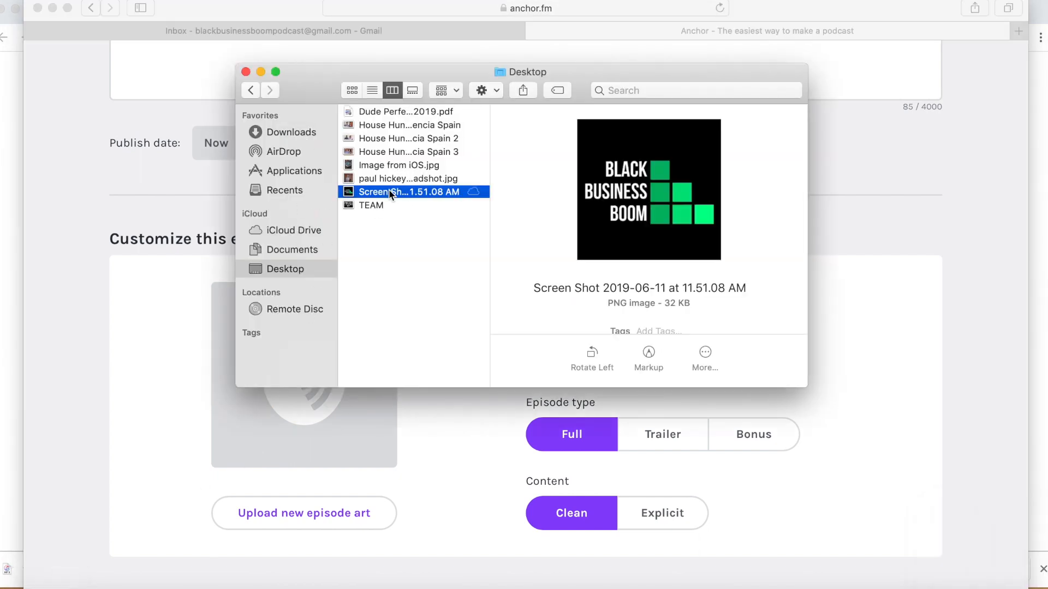
key("Return")
type("Black Business")
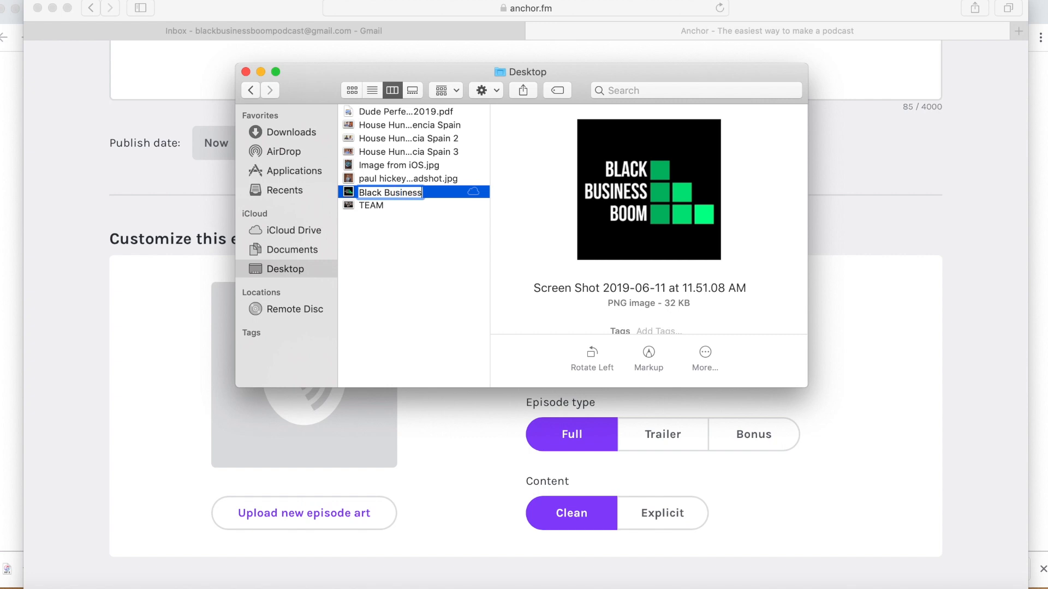
type(" Boom")
key("Return")
Upload the Desktop 'Black Business Boom' image as the episode art and save the crop
left_click(494, 498)
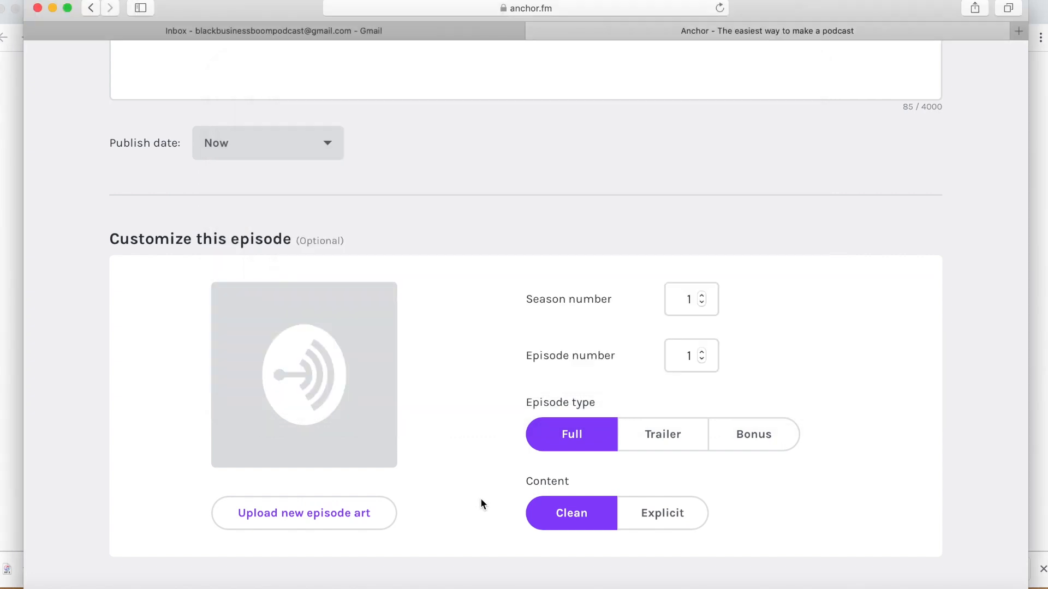
left_click(330, 510)
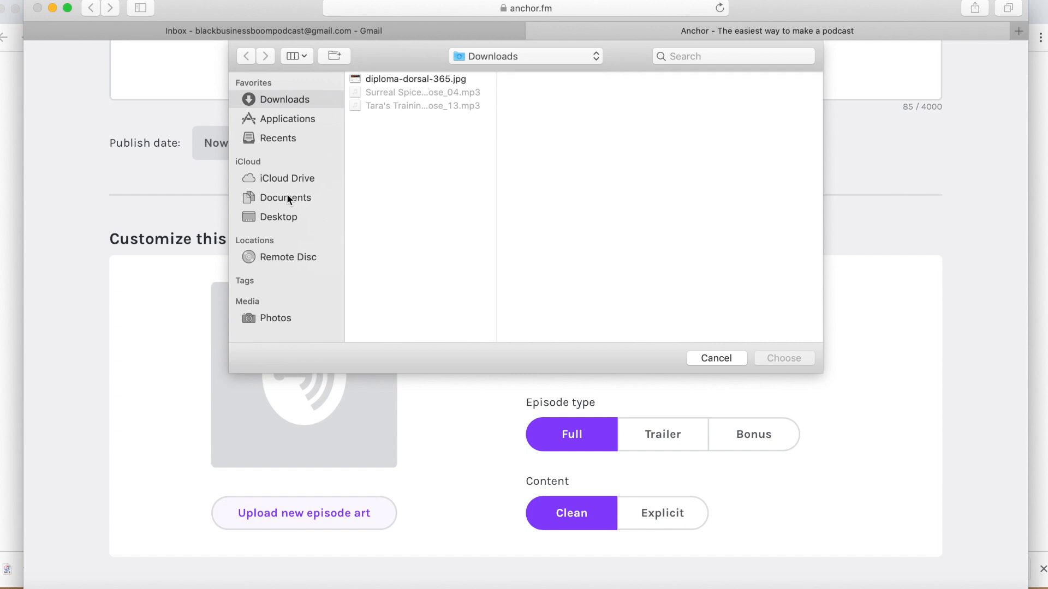
left_click(284, 217)
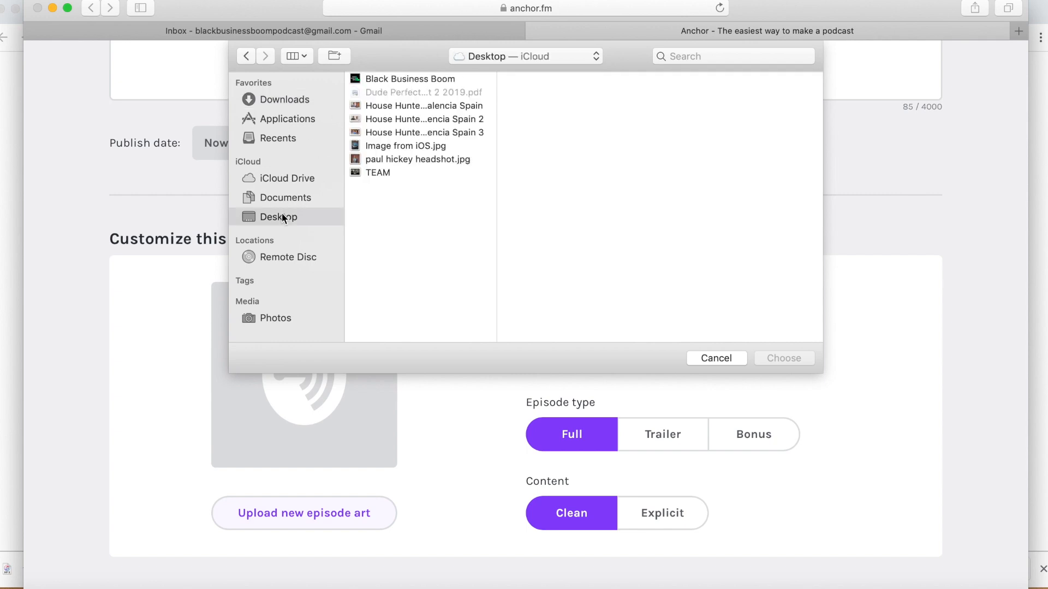
double_click(409, 79)
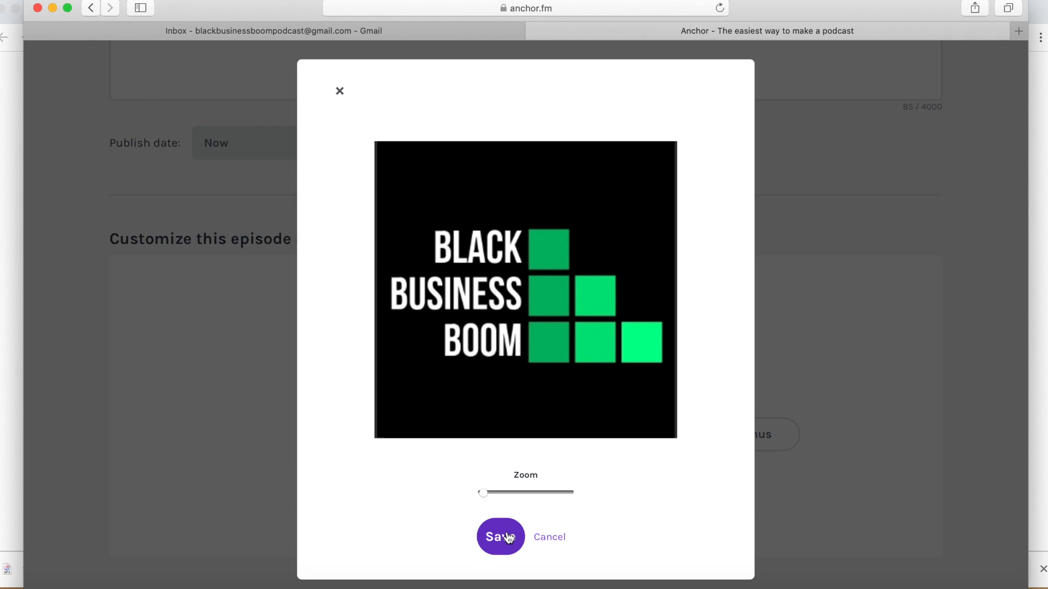
left_click(507, 538)
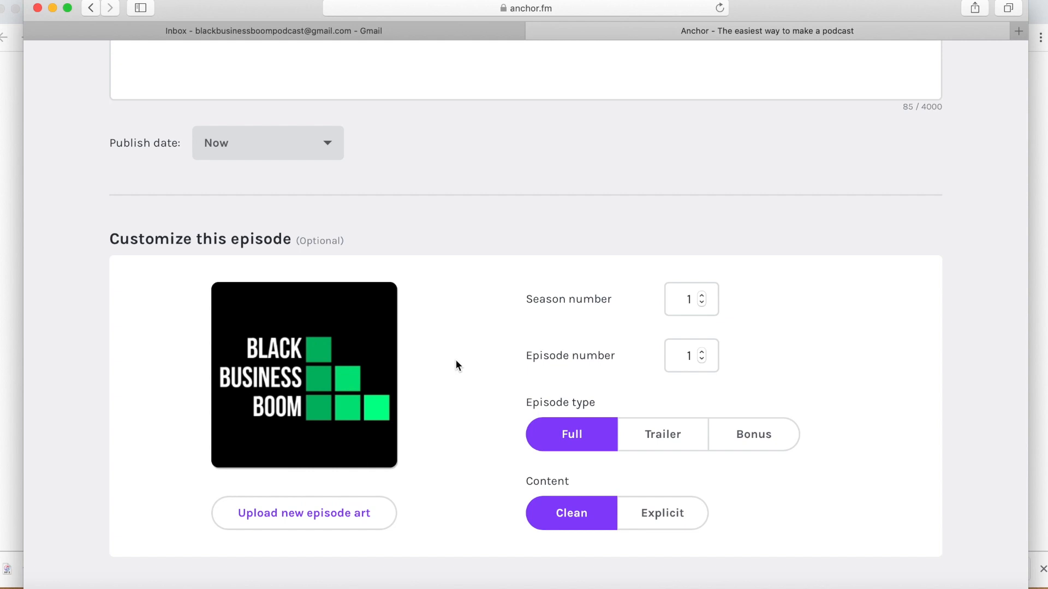
scroll(471, 371, "up", 2)
scroll(472, 372, "down", 3)
scroll(472, 373, "up", 6)
scroll(472, 373, "down", 3)
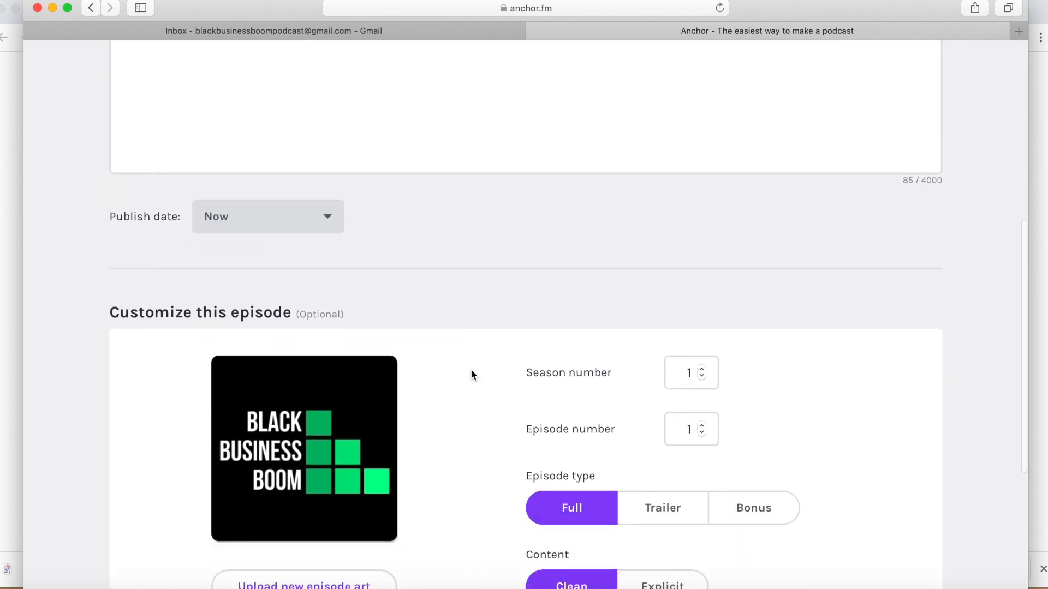
scroll(473, 374, "down", 5)
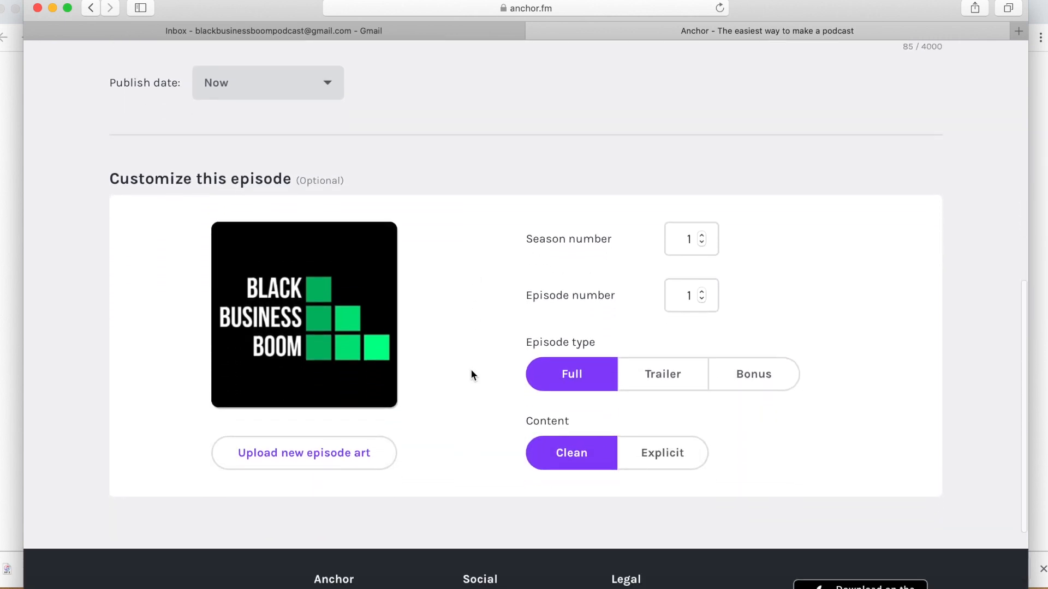
scroll(473, 374, "up", 4)
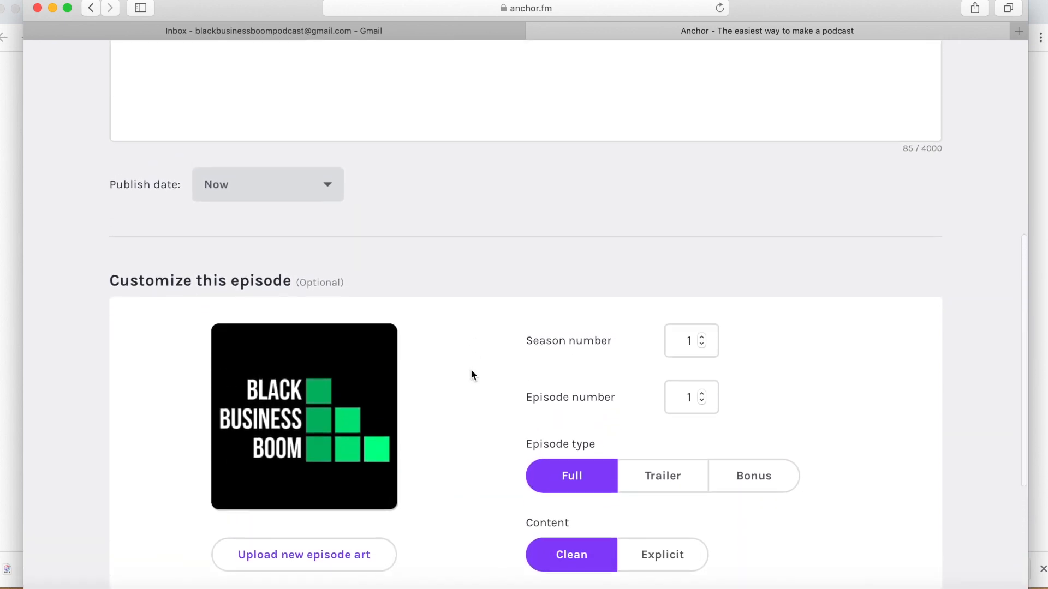
scroll(470, 375, "up", 15)
scroll(759, 295, "down", 5)
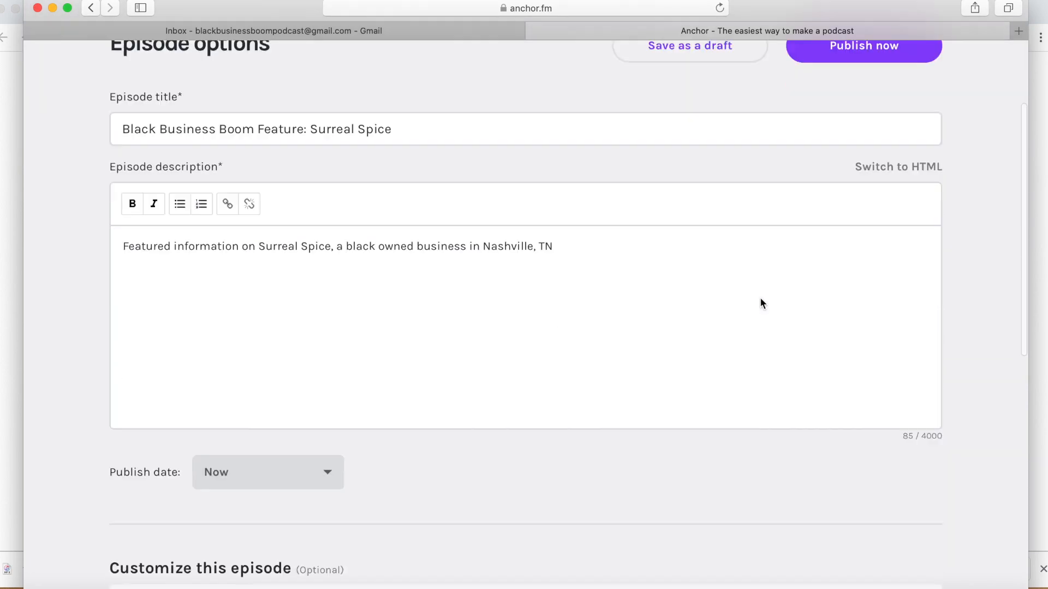
scroll(761, 300, "down", 1)
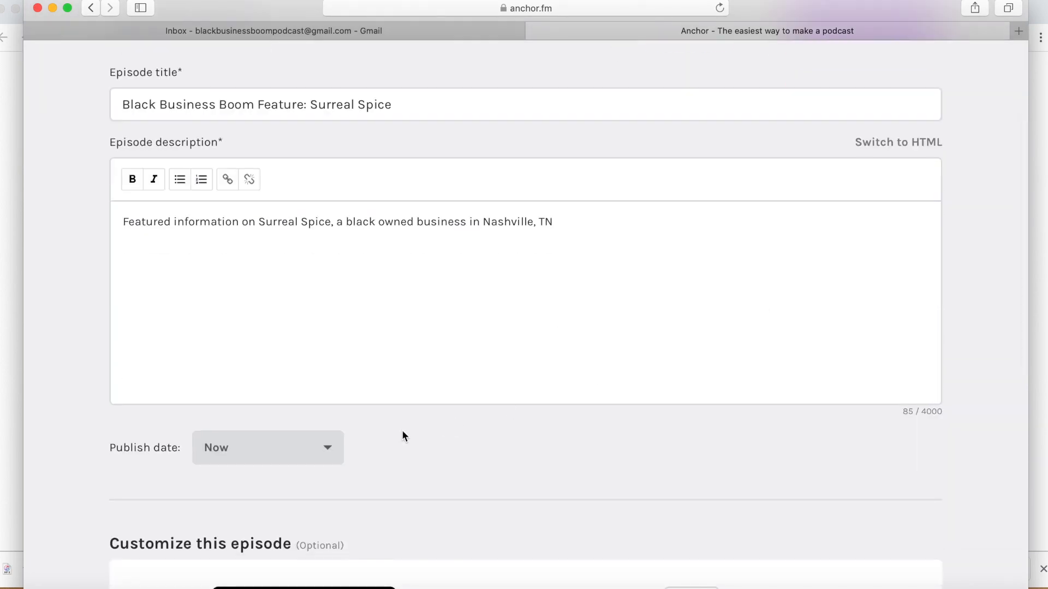
scroll(385, 441, "up", 5)
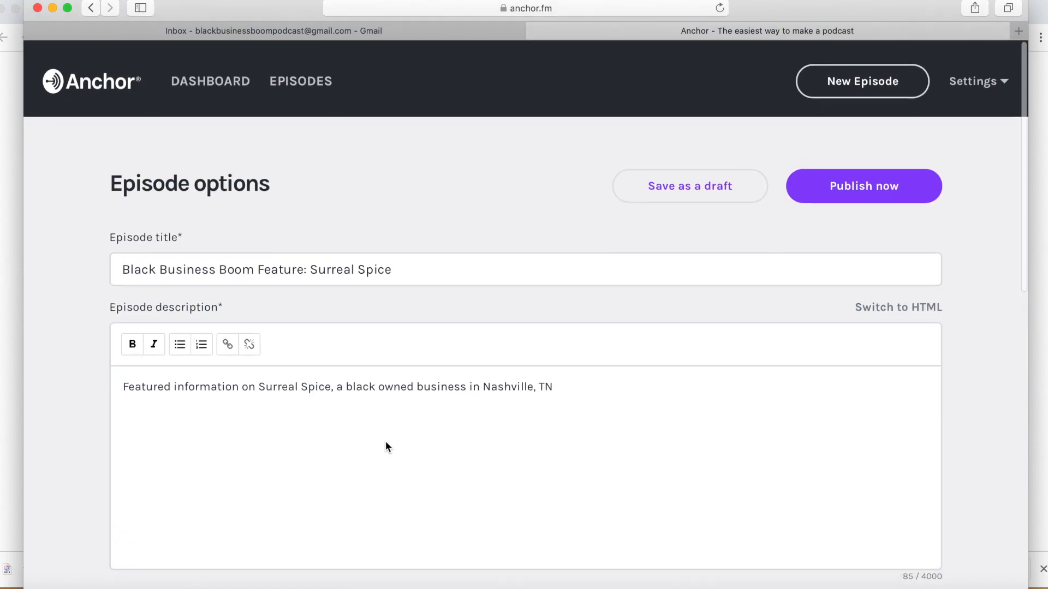
Publish the episode now and type 'Black Business Boom' as the podcast name
left_click(849, 185)
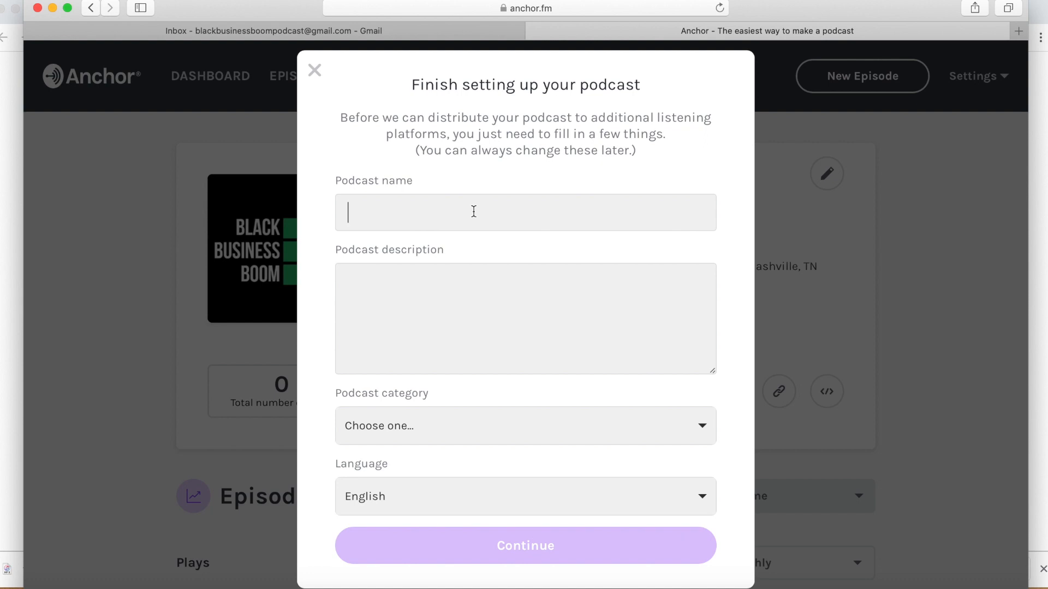
left_click(473, 211)
type("Black Business Bo")
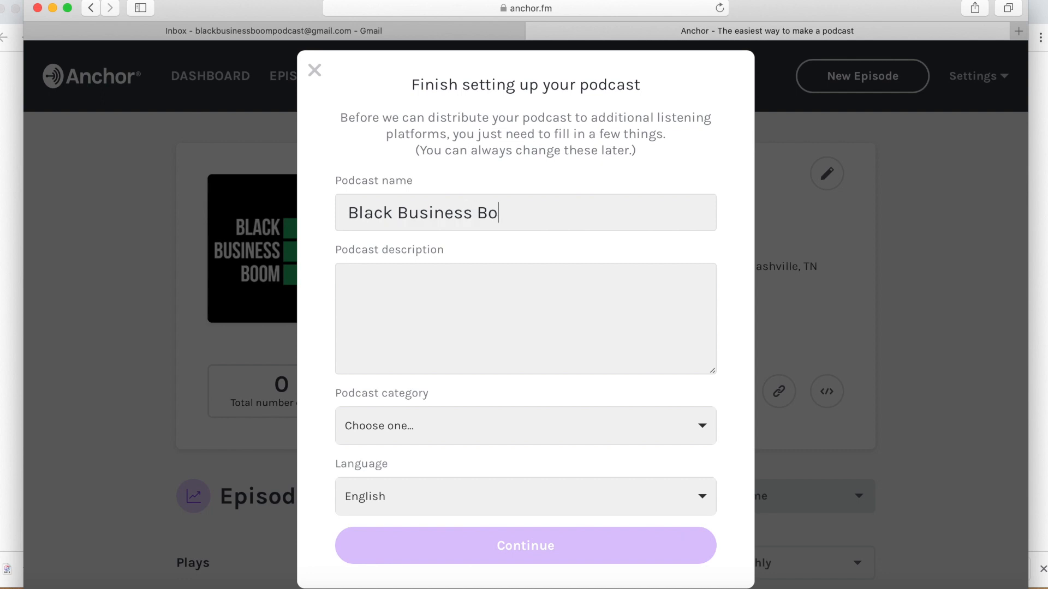
type("omq")
Remove the stray 'q' from the podcast name, then switch back to Chrome
key("Tab")
left_click(558, 207)
key("BackSpace")
left_click(547, 269)
key("ctrl+Up")
Copy the first paragraph under 'WHAT IS BLACK BUSINESS BOOM?' from the Black Business Boom website
left_click(450, 425)
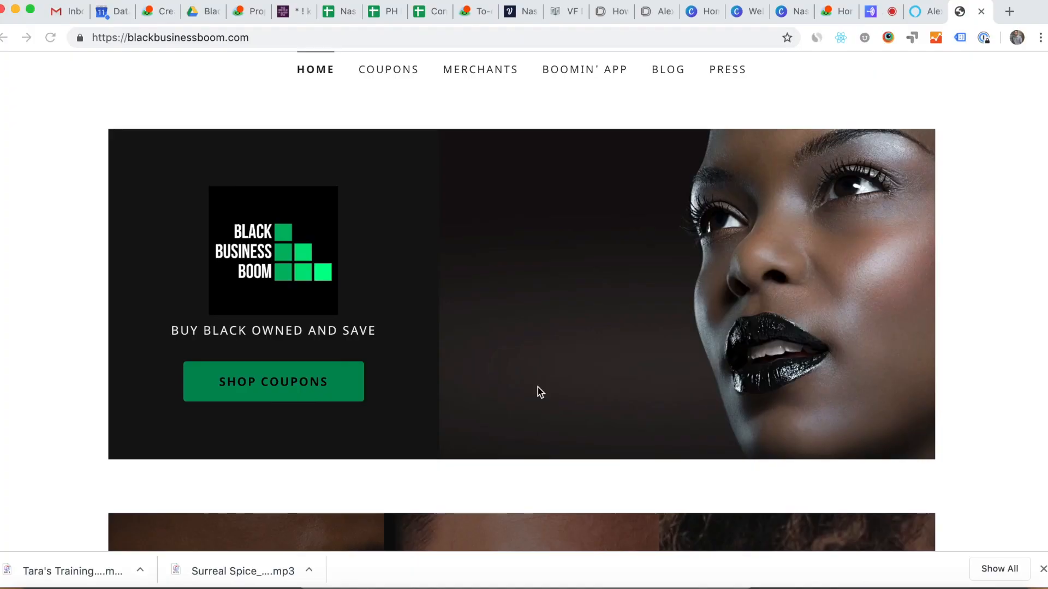
scroll(537, 389, "down", 8)
left_click_drag(262, 330, 139, 237)
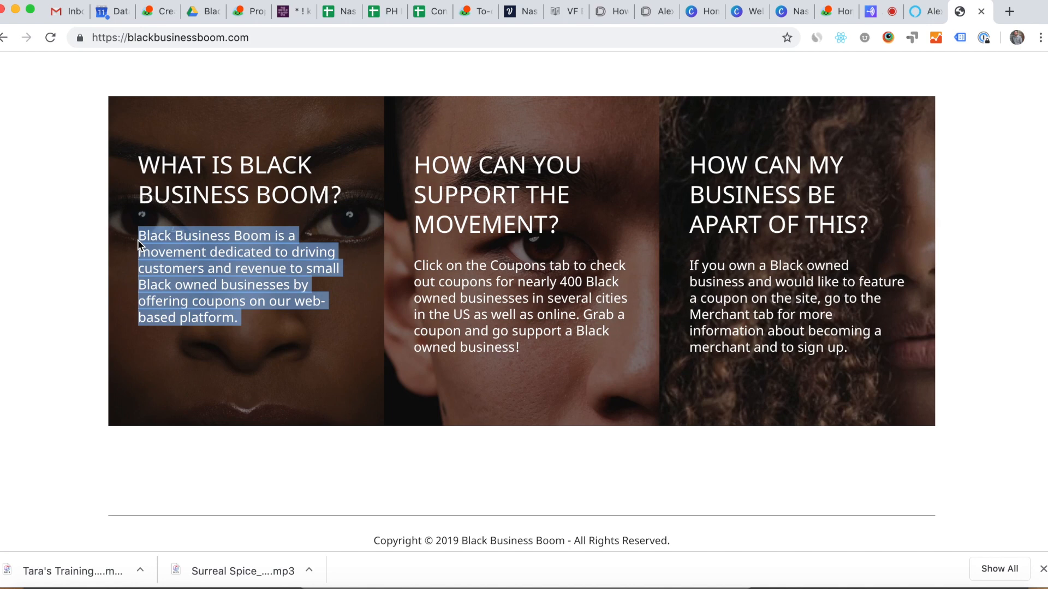
right_click(182, 252)
left_click(217, 287)
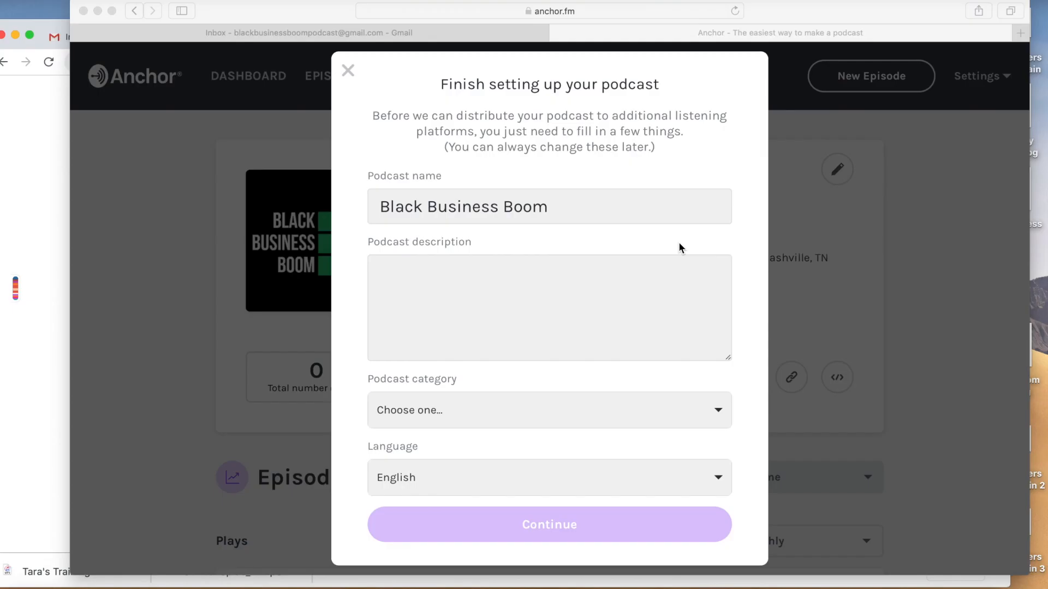
Fill the podcast description with the pasted website paragraph plus 'This podcast features businesses.'
left_click(528, 271)
key("super+v")
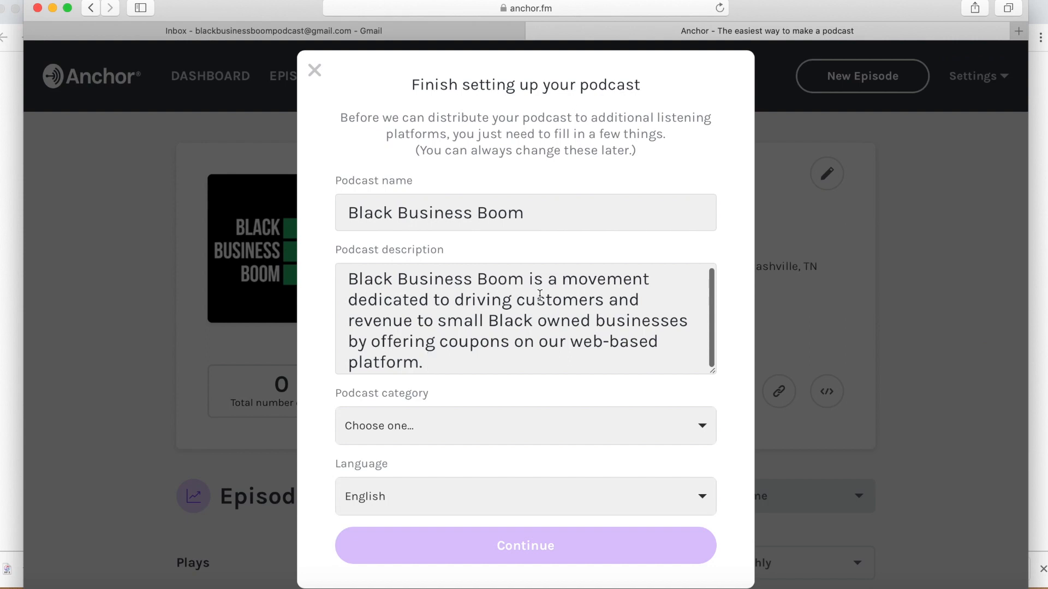
scroll(540, 295, "down", 1)
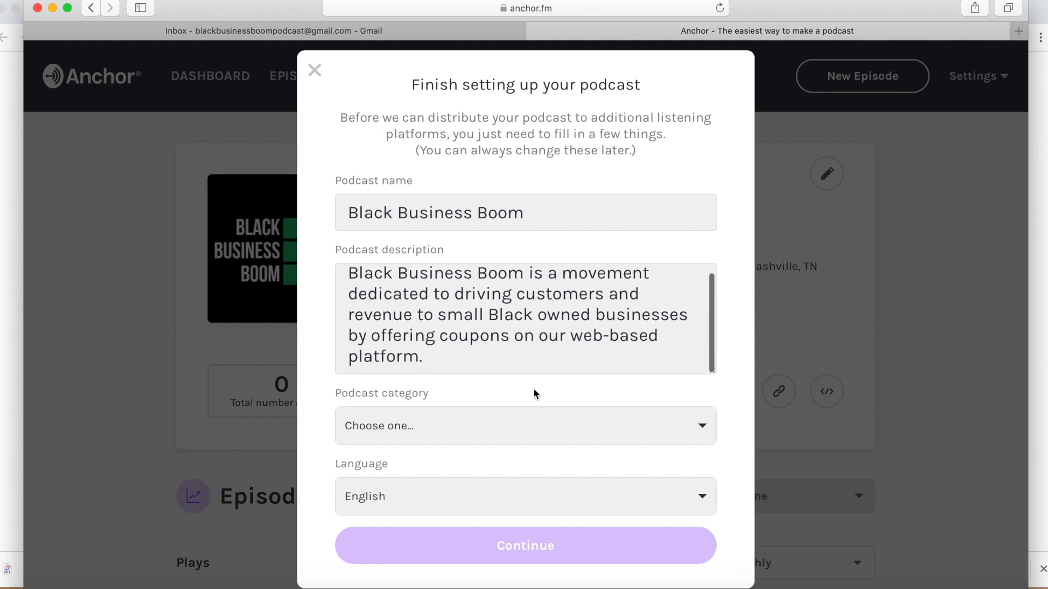
type("Th")
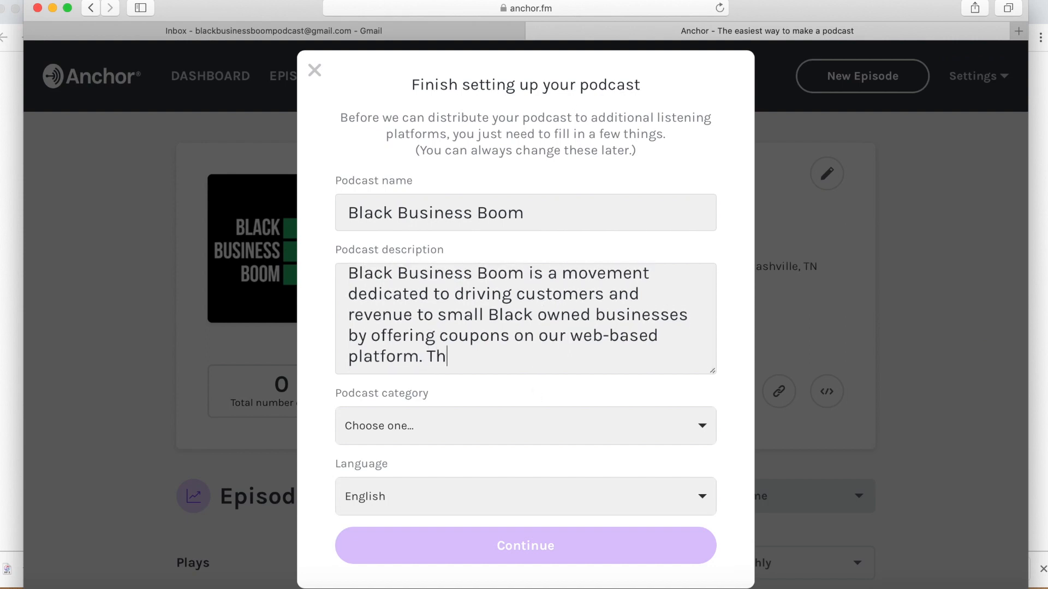
type("is podcast features ")
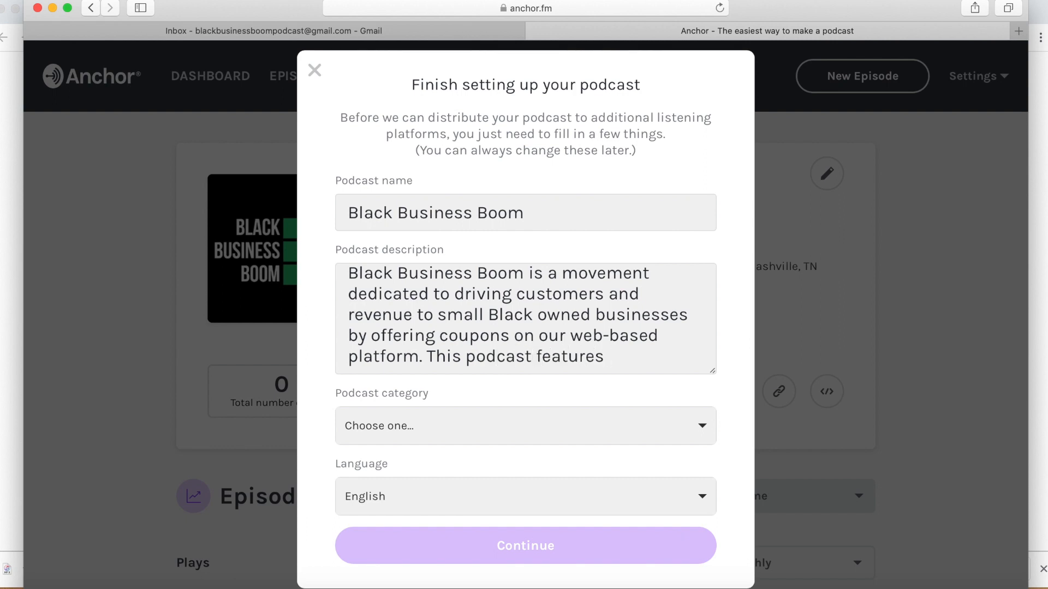
type("businesses")
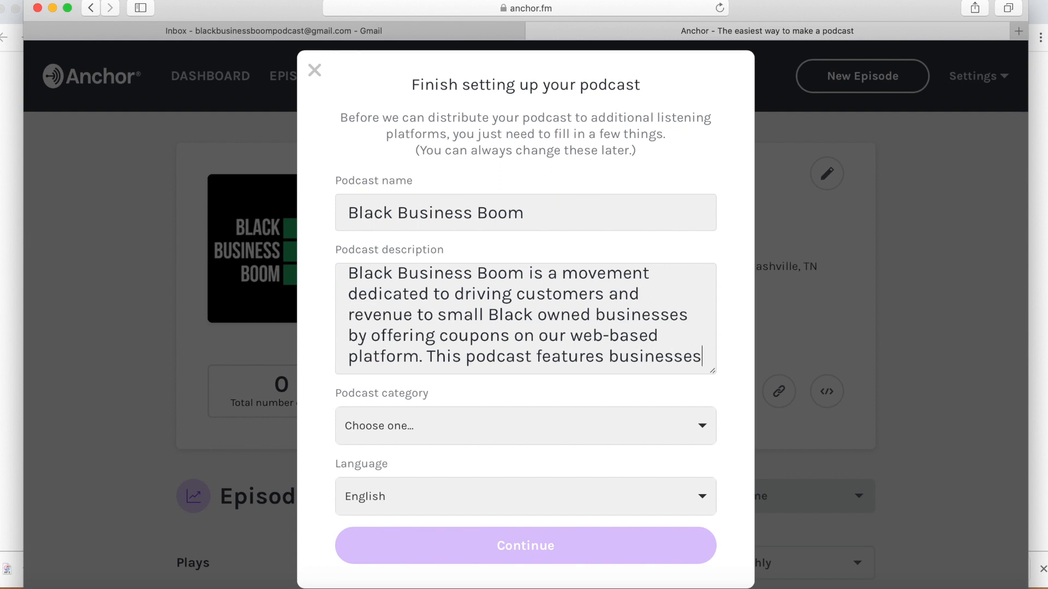
type(".")
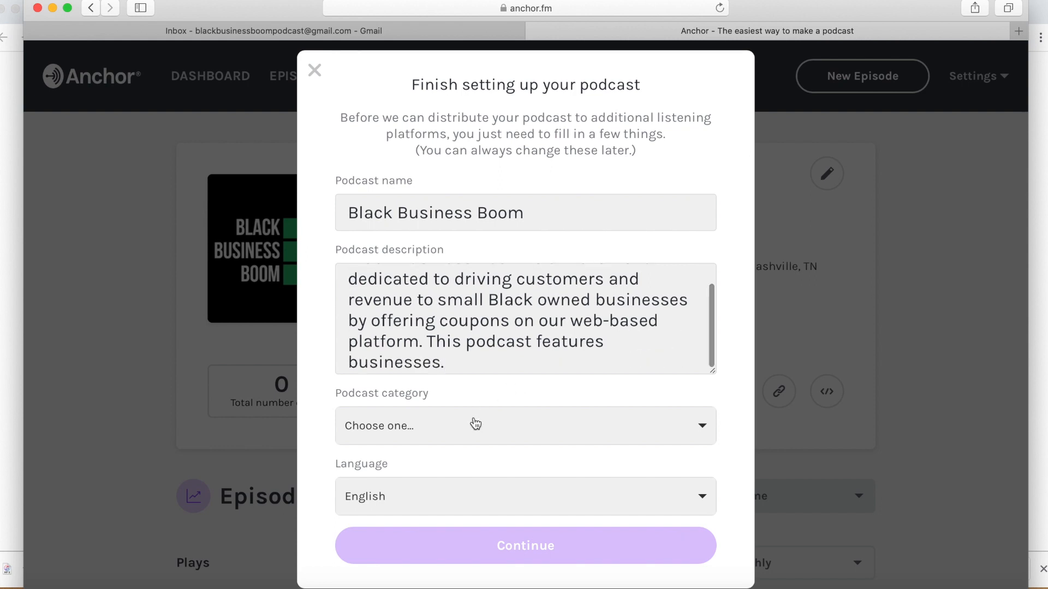
Set the podcast category to Business, keeping English as the language, and continue
left_click(471, 426)
scroll(485, 494, "down", 5)
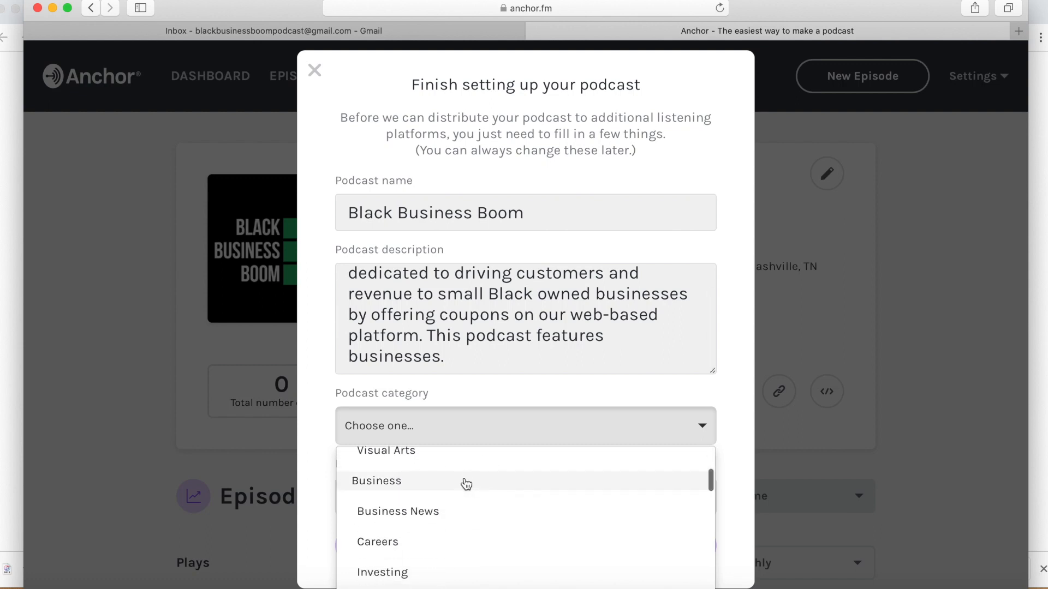
scroll(466, 485, "down", 4)
scroll(470, 519, "up", 2)
scroll(468, 518, "up", 2)
left_click(462, 479)
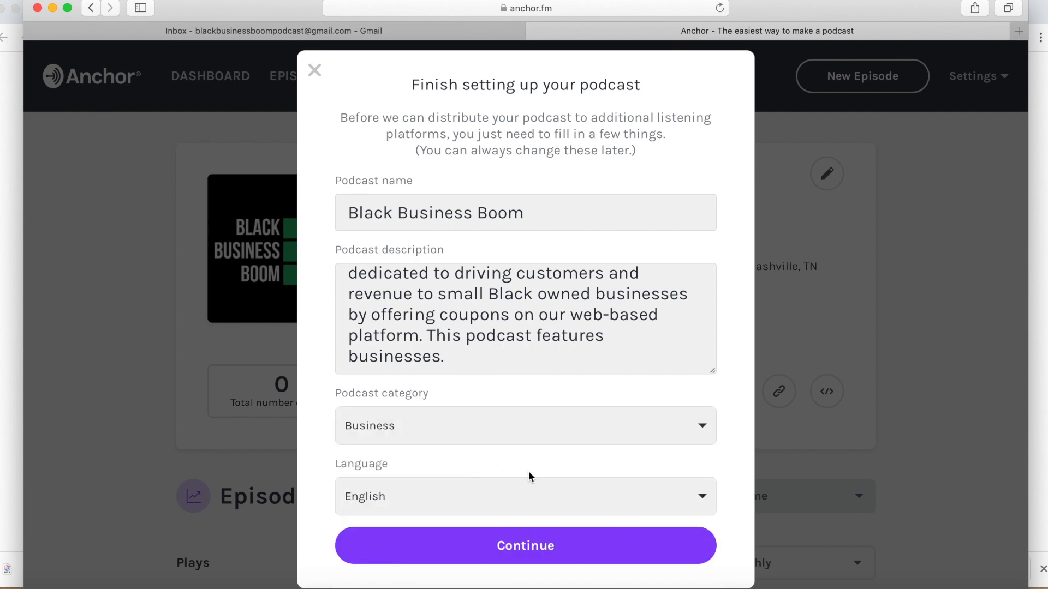
left_click(521, 553)
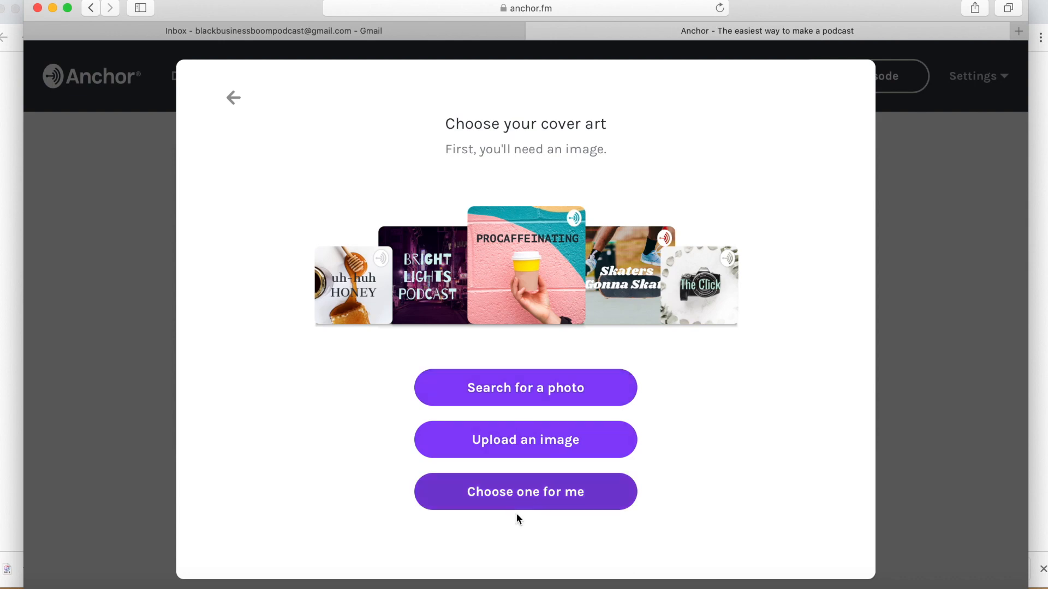
Upload the Black Business Boom logo file from the Desktop as the cover image
left_click(522, 443)
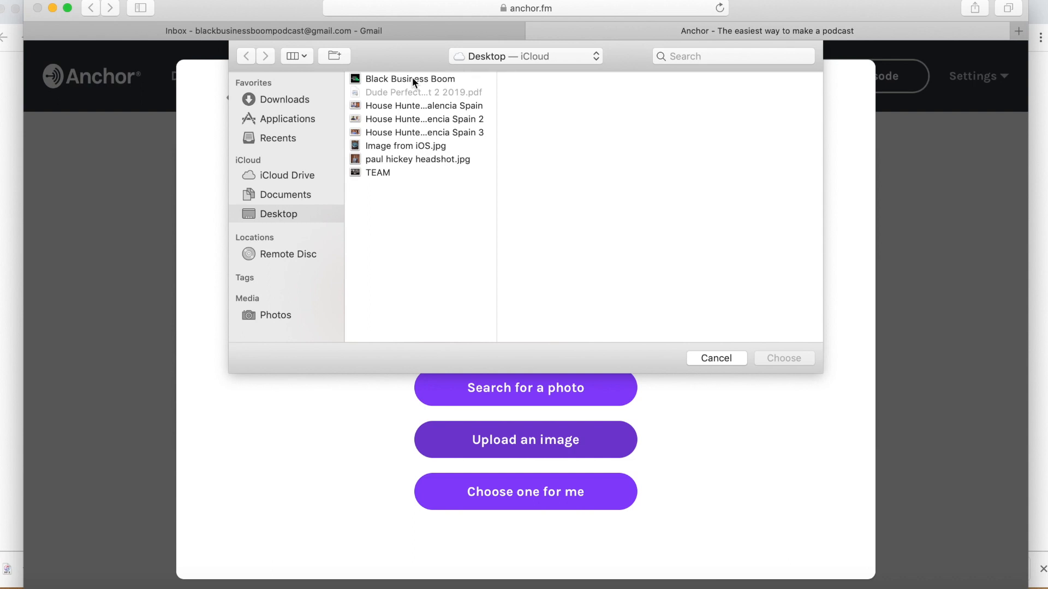
double_click(411, 78)
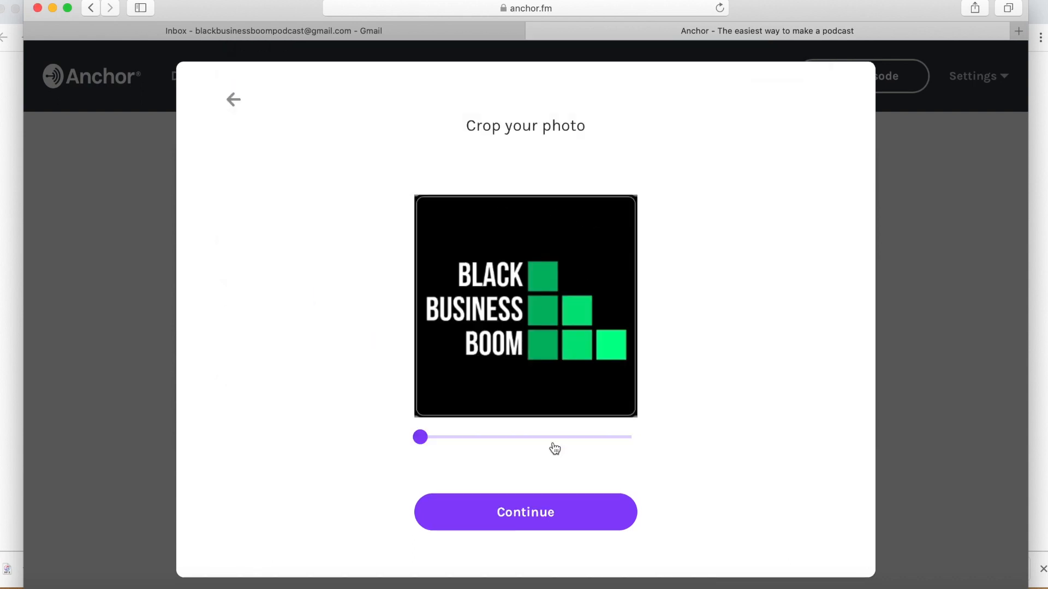
Accept the crop, turn off Apply Text, and save the plain logo as cover art
left_click(537, 514)
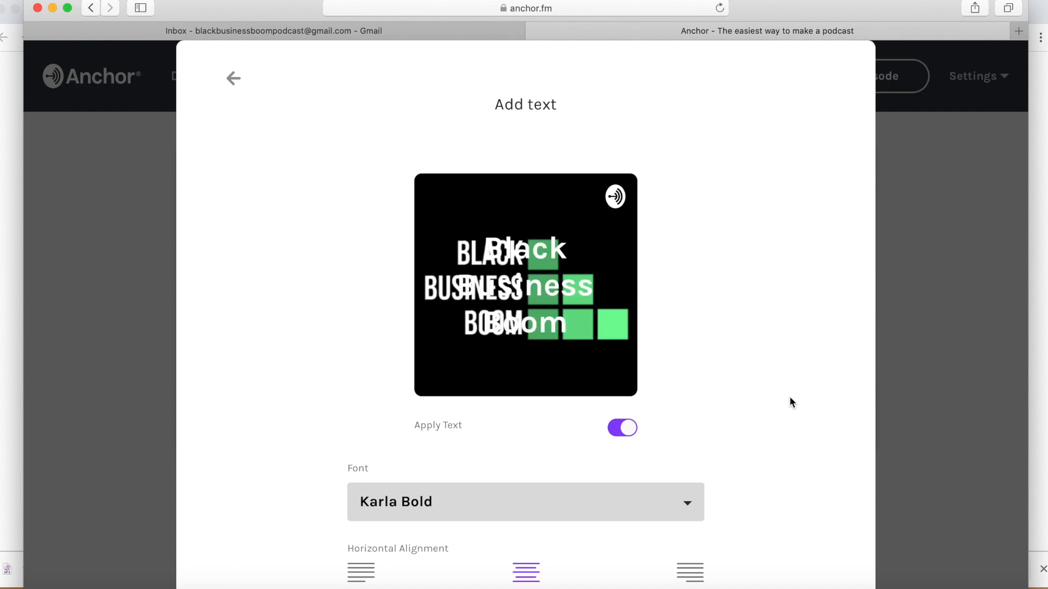
left_click(627, 430)
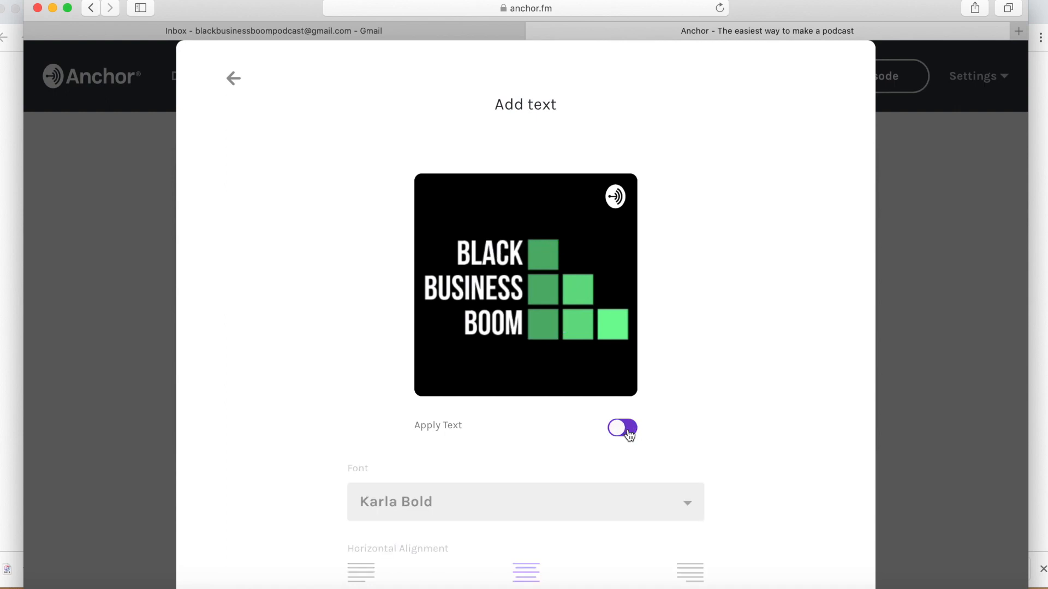
scroll(751, 387, "down", 5)
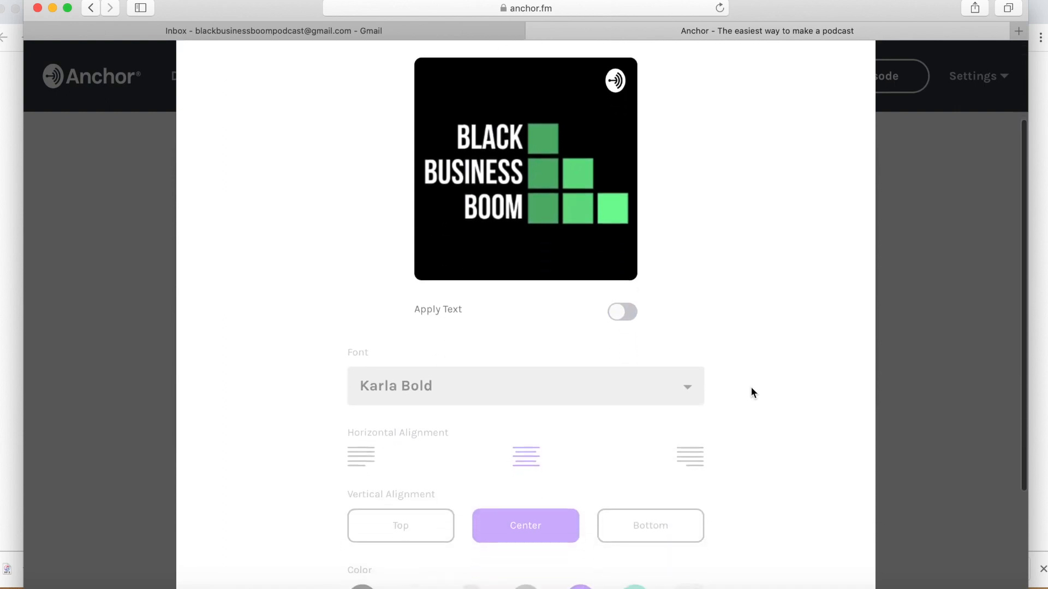
scroll(752, 388, "down", 5)
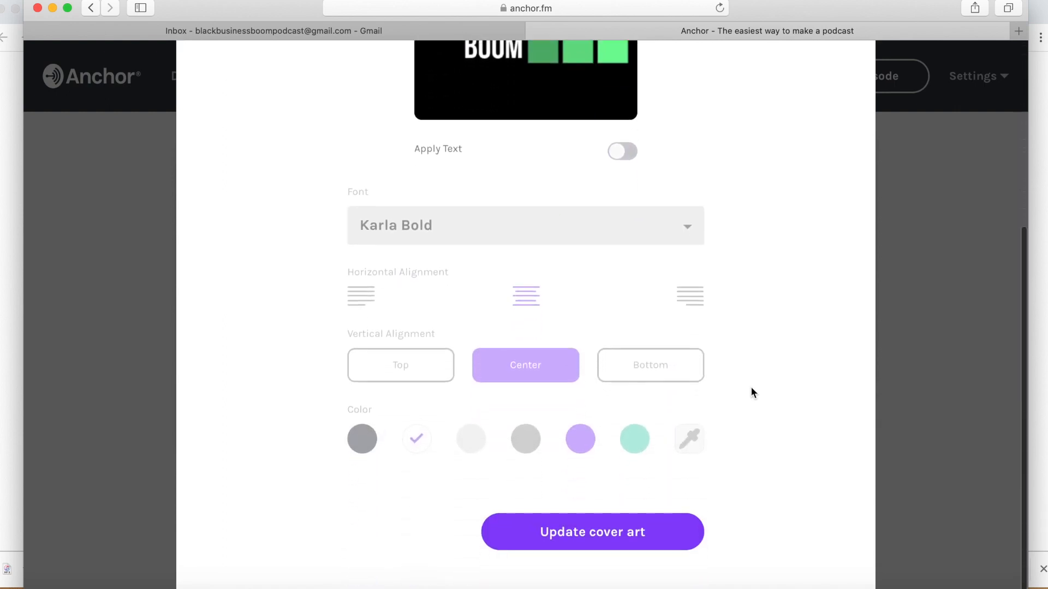
scroll(751, 389, "up", 10)
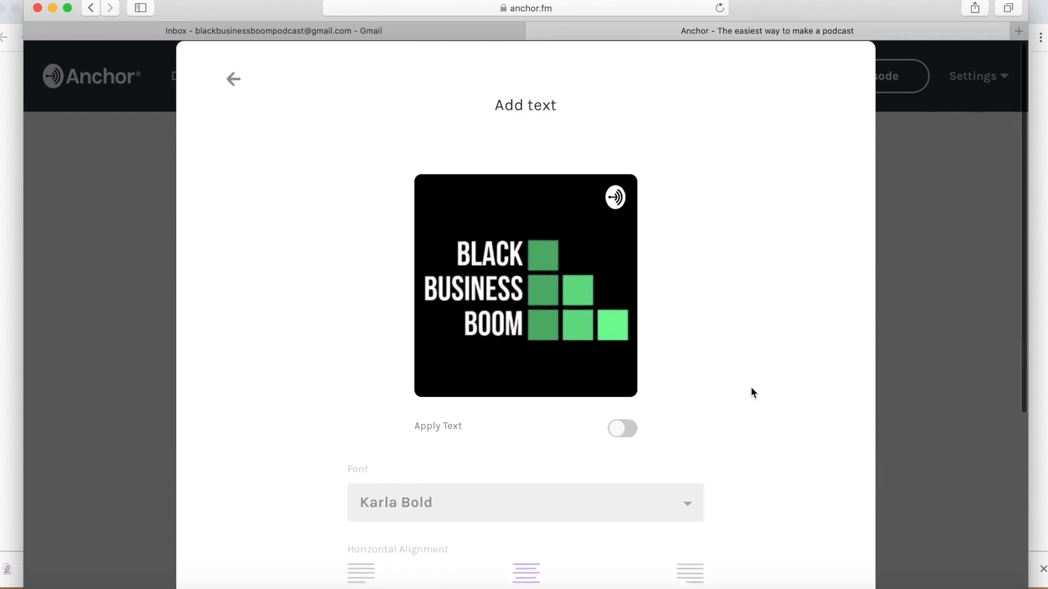
scroll(751, 388, "down", 2)
scroll(751, 392, "down", 2)
scroll(751, 392, "up", 4)
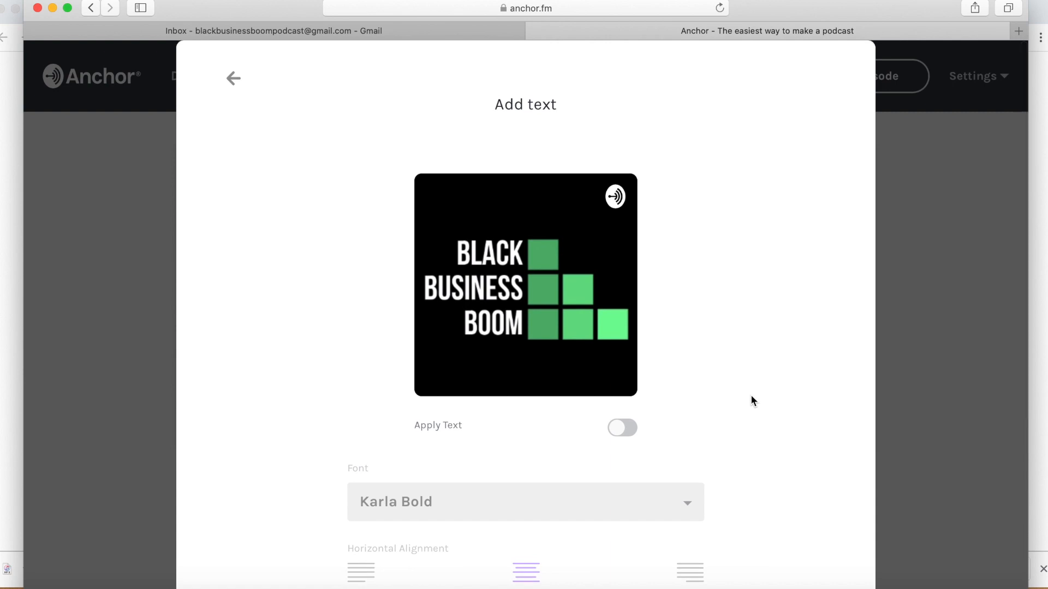
scroll(751, 396, "down", 5)
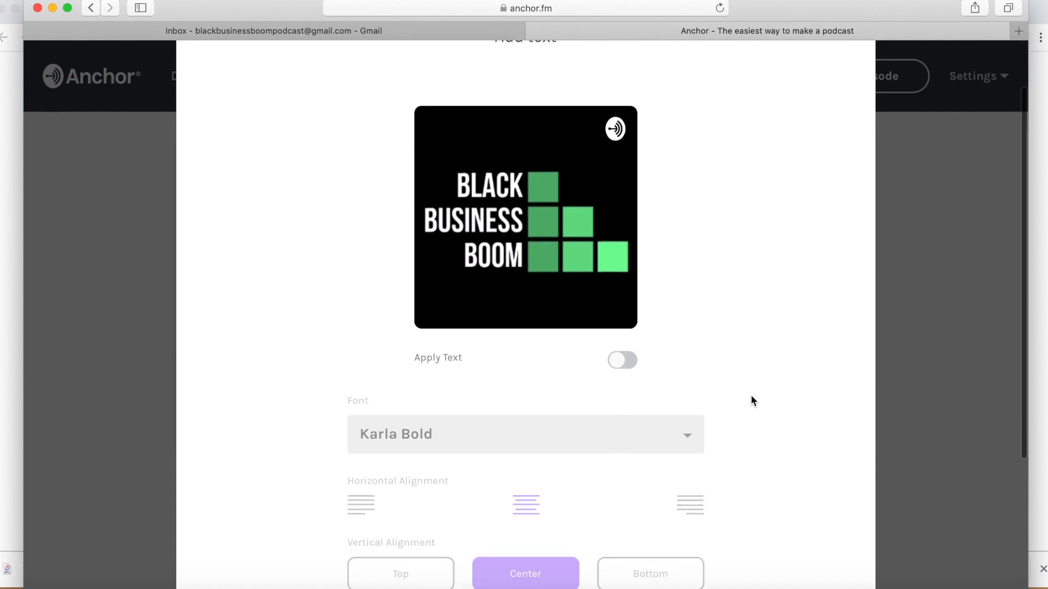
scroll(752, 398, "down", 4)
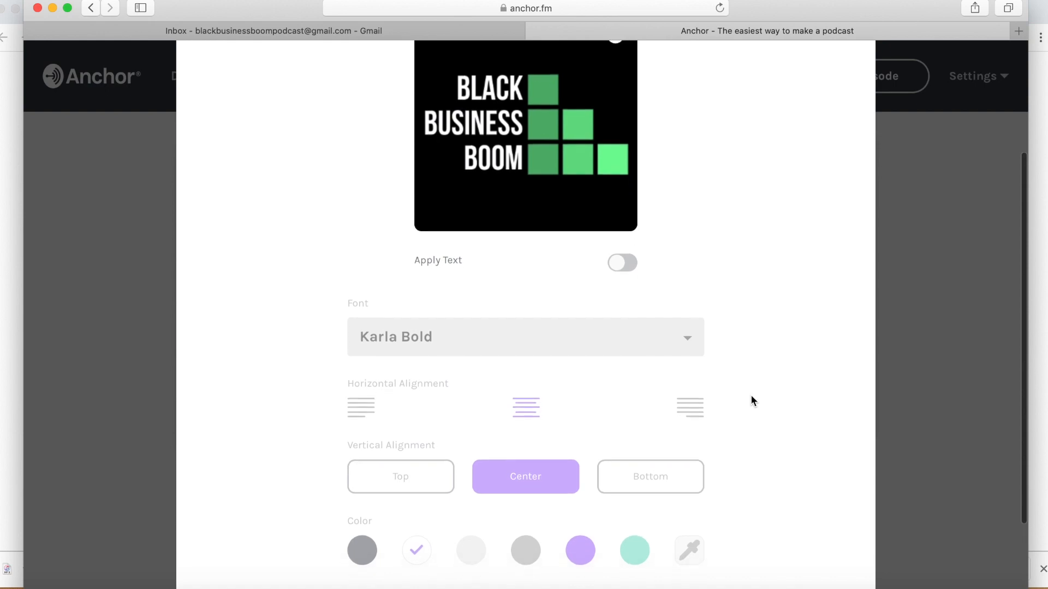
scroll(752, 397, "down", 2)
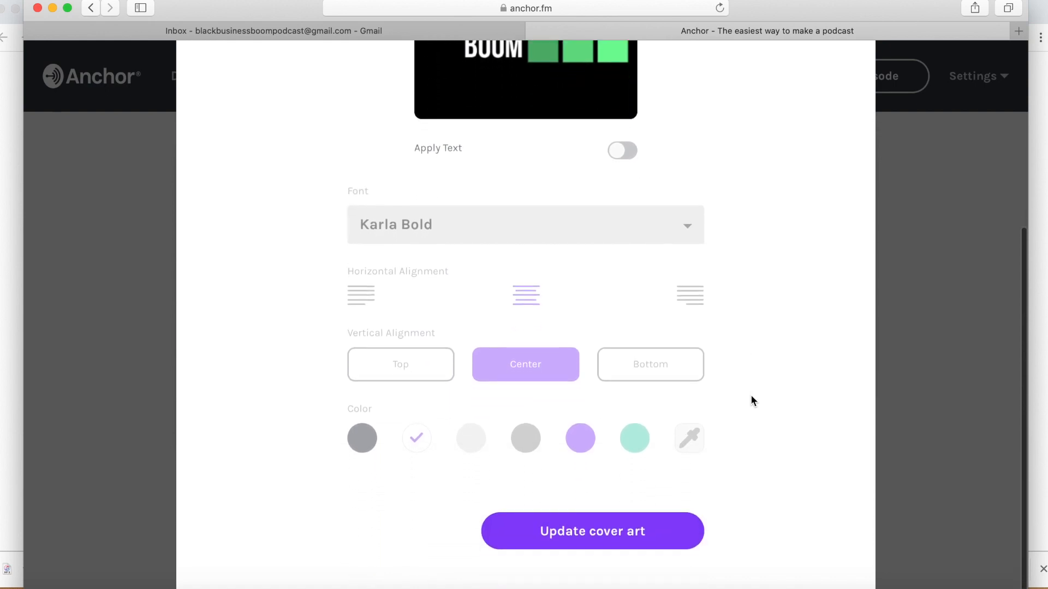
left_click(624, 537)
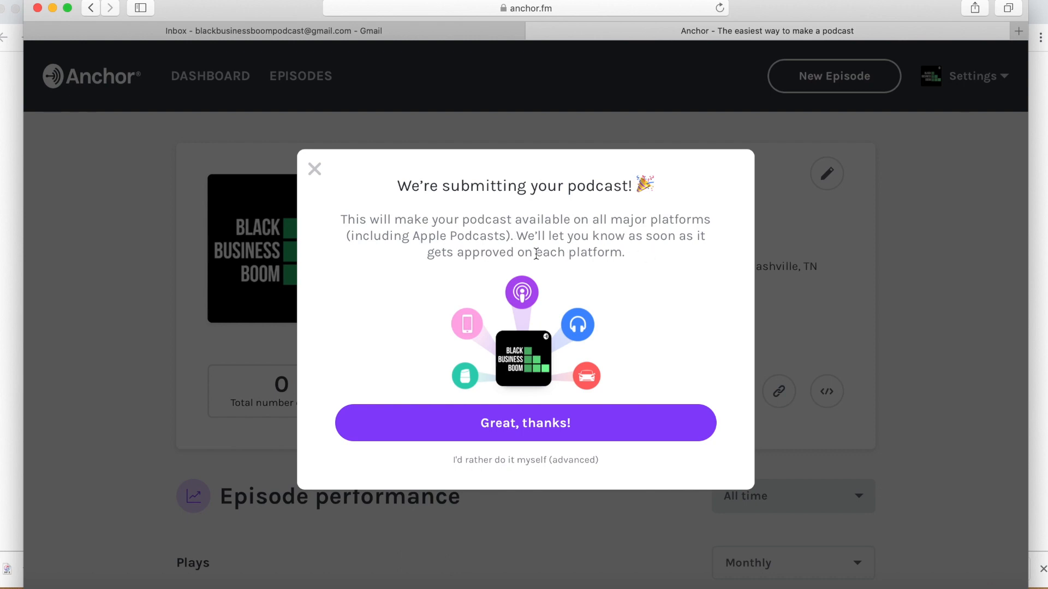
Dismiss the 'We're submitting your podcast!' notice with 'Great, thanks!'
left_click(539, 432)
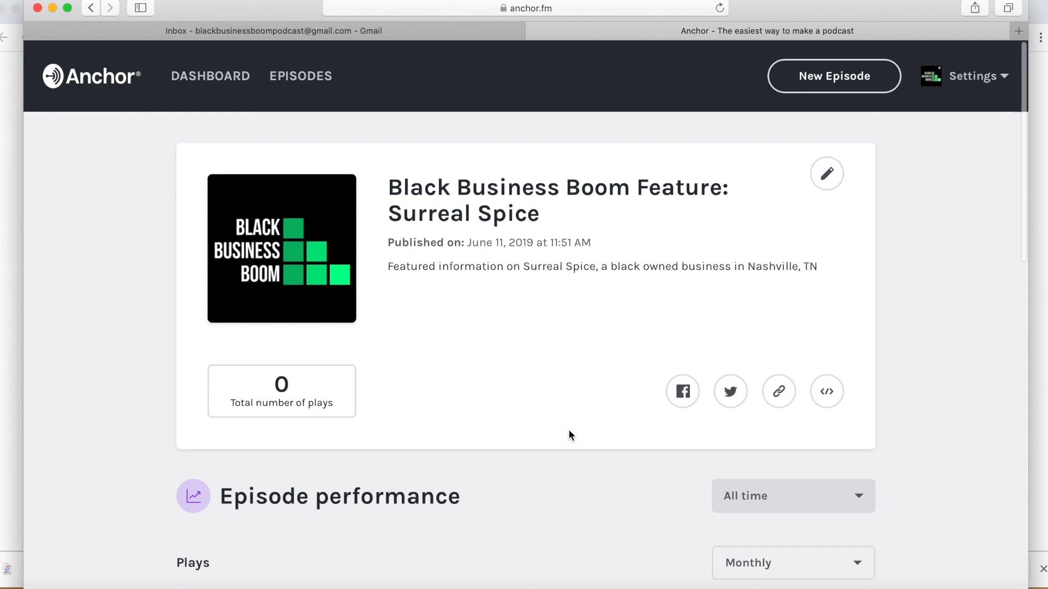
Scroll through the published episode page to review its plays and the Surreal Spice segment
scroll(569, 435, "down", 5)
scroll(570, 435, "down", 10)
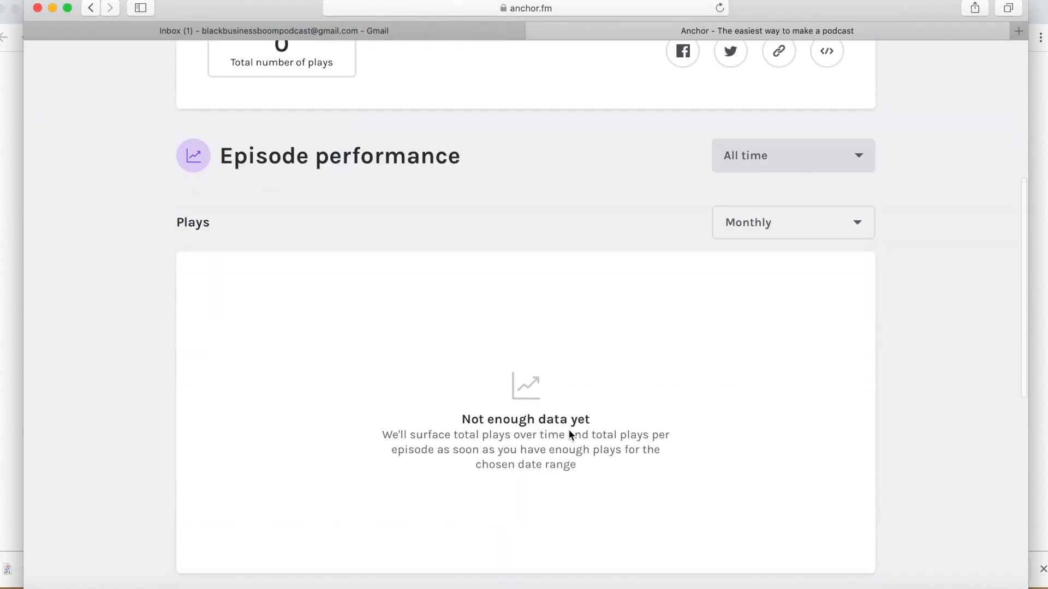
scroll(569, 435, "down", 3)
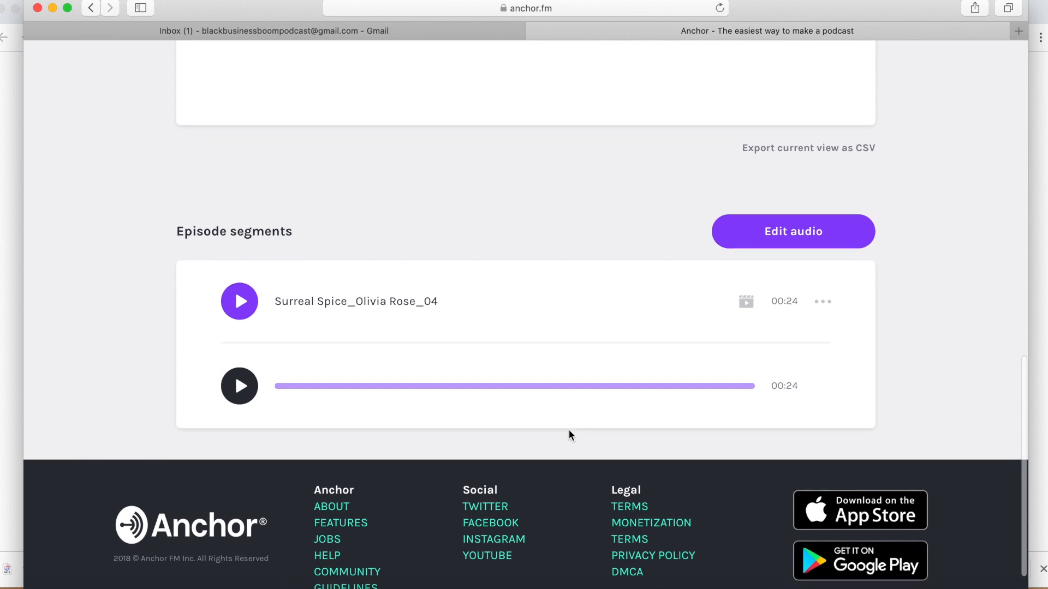
scroll(568, 435, "up", 3)
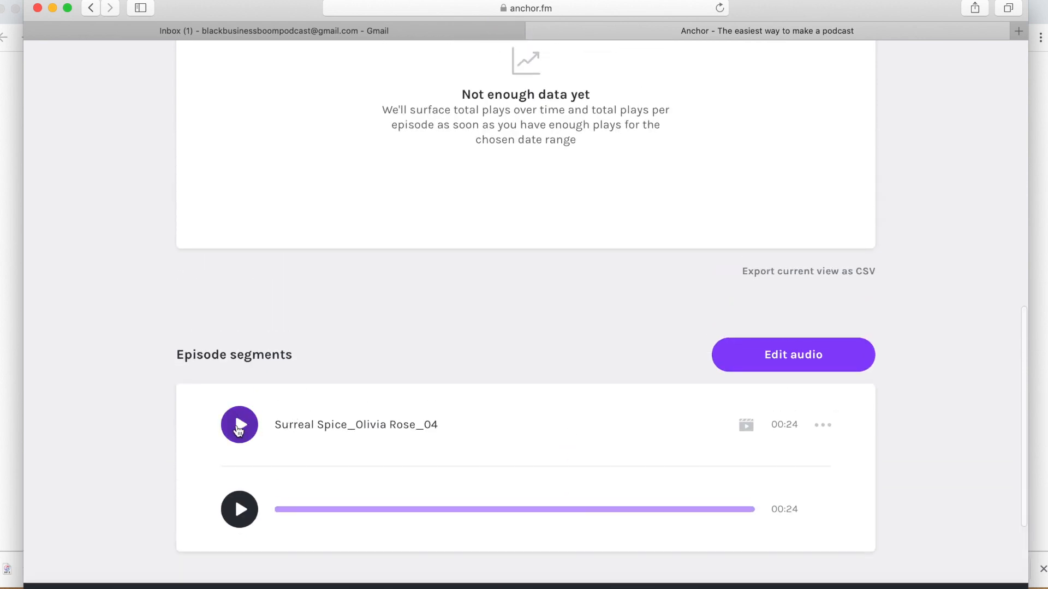
scroll(493, 395, "up", 12)
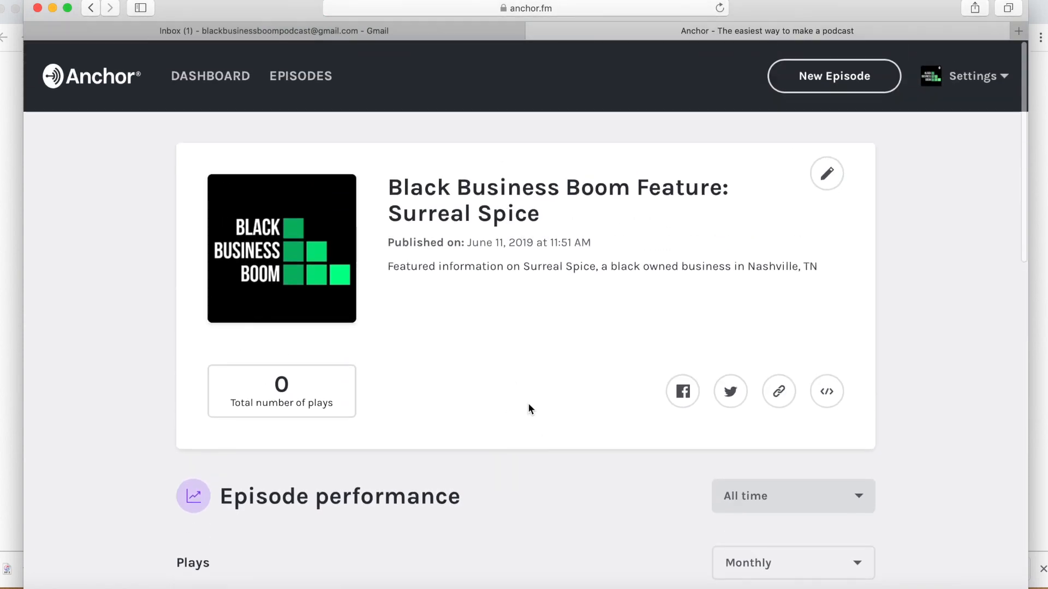
scroll(529, 404, "down", 1)
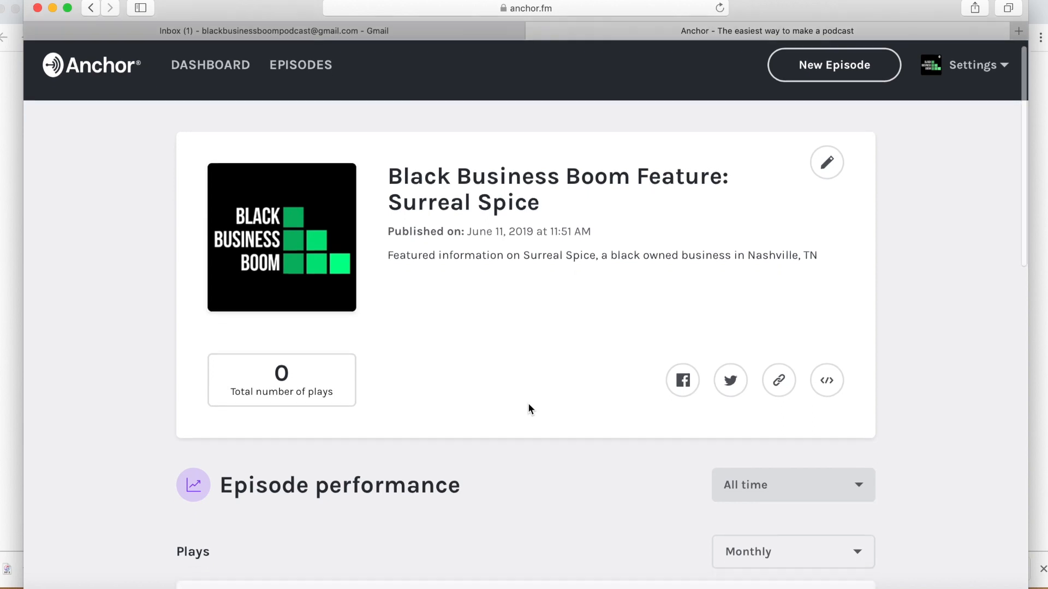
scroll(528, 408, "up", 1)
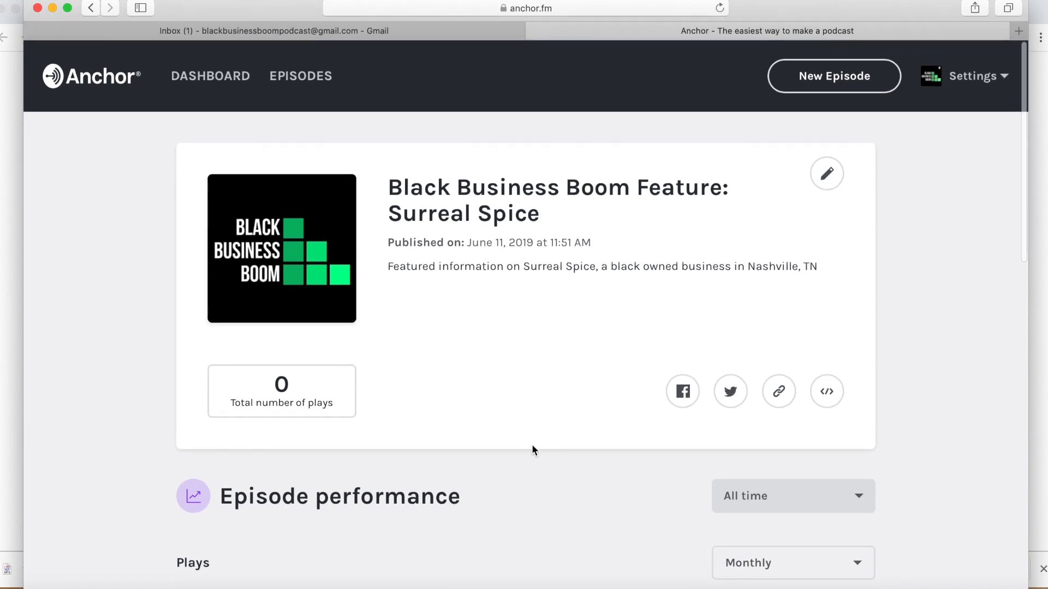
scroll(533, 448, "down", 10)
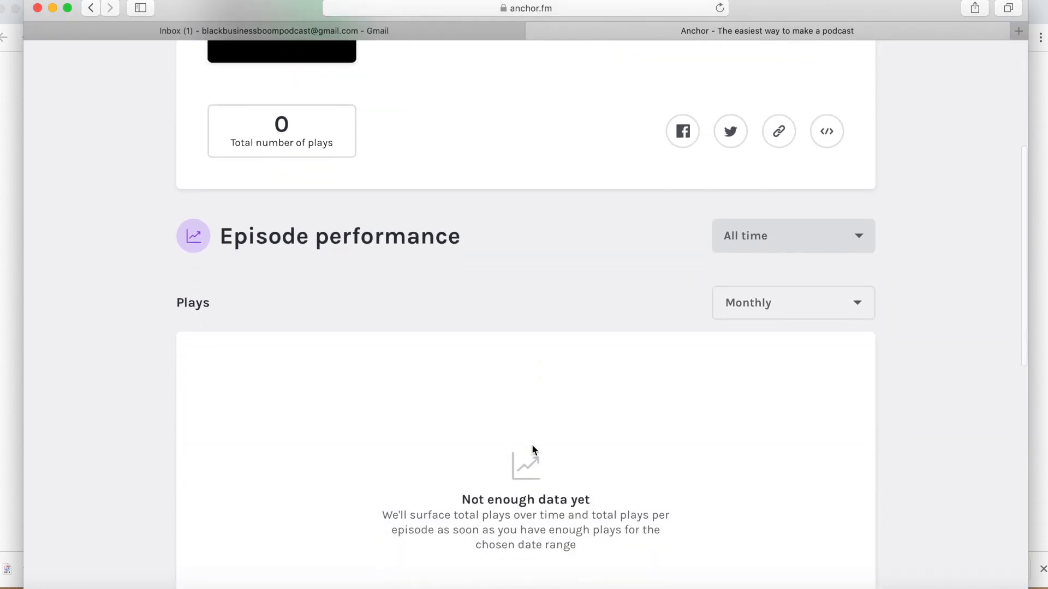
scroll(531, 444, "up", 10)
Open Episode options for the Surreal Spice episode and look over its title and description
left_click(827, 175)
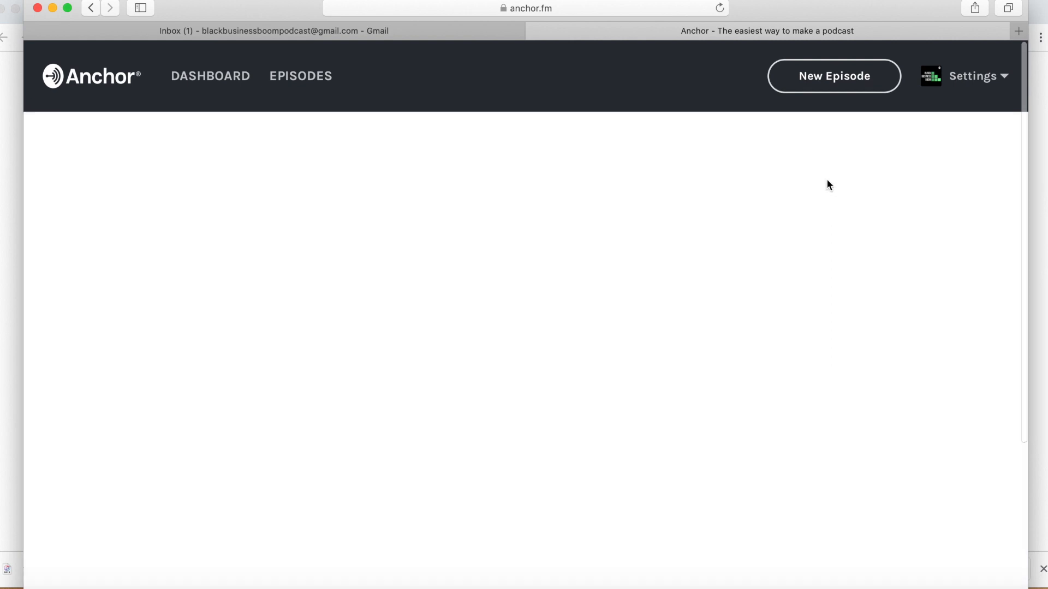
scroll(742, 352, "down", 5)
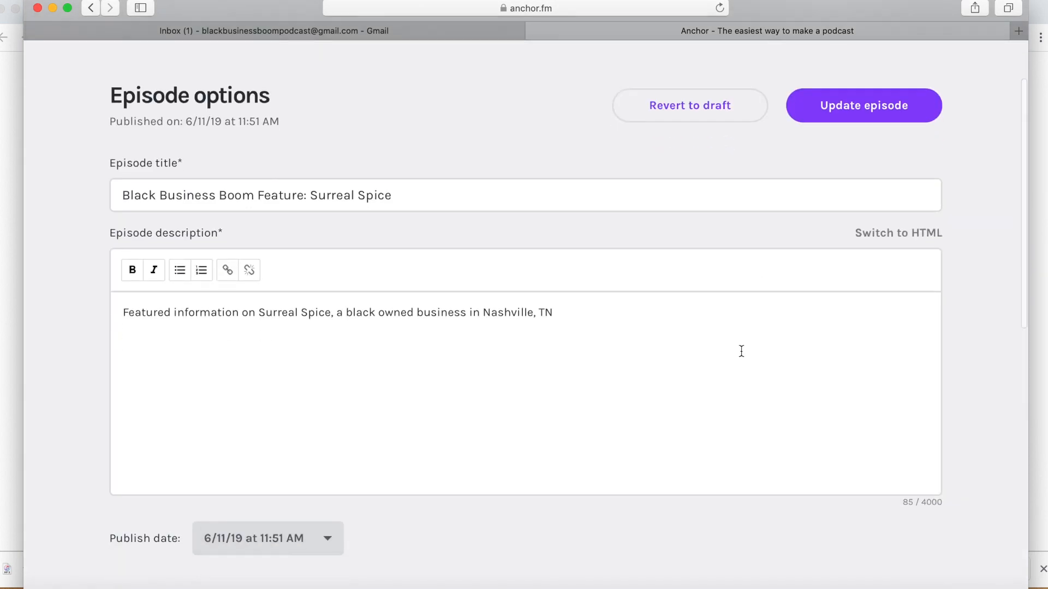
scroll(741, 352, "down", 10)
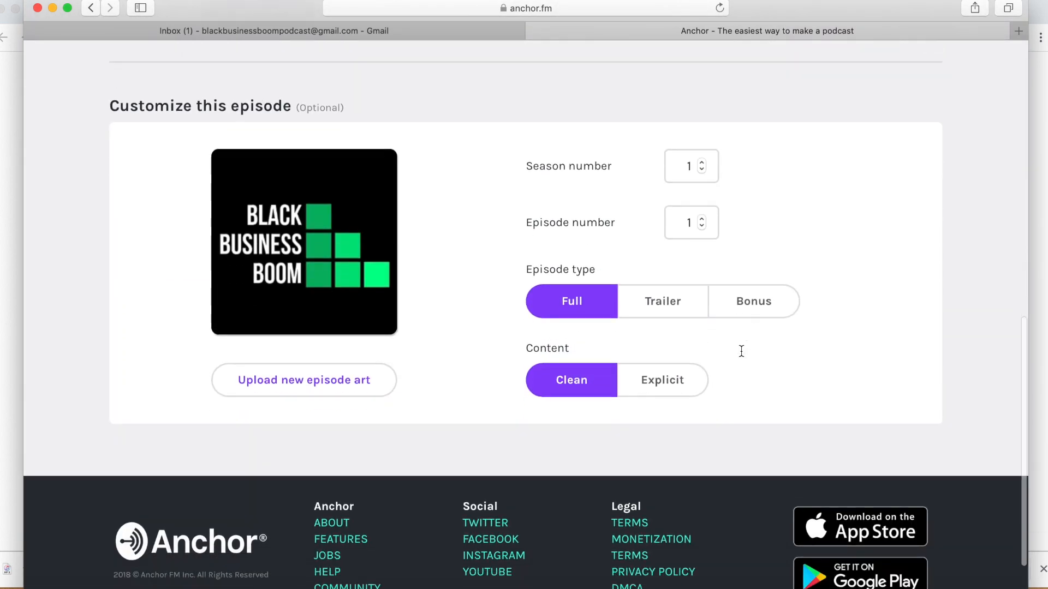
scroll(742, 352, "up", 15)
scroll(741, 352, "down", 1)
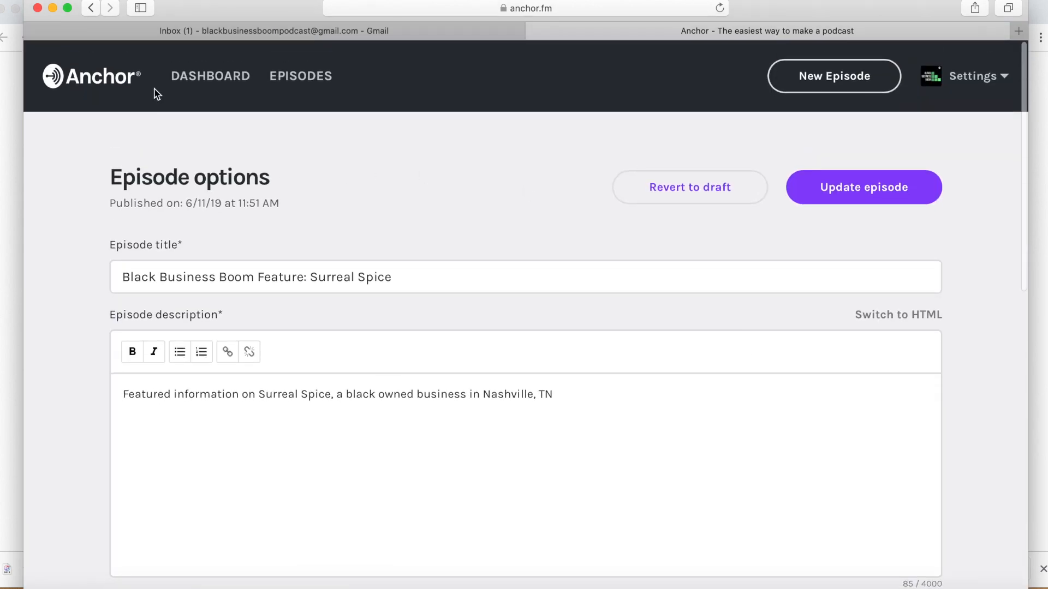
left_click(219, 82)
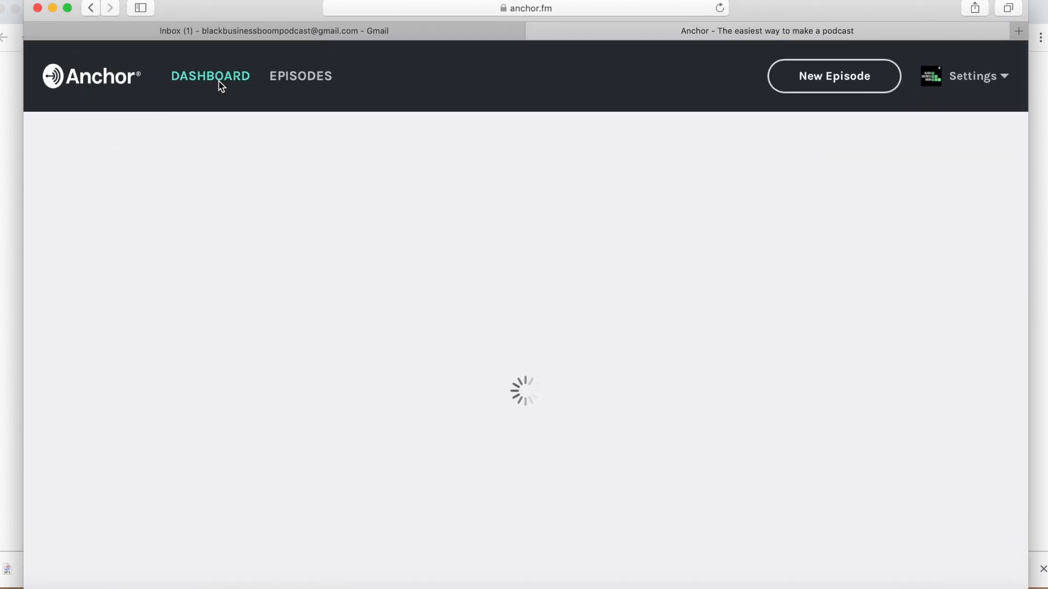
scroll(577, 465, "down", 3)
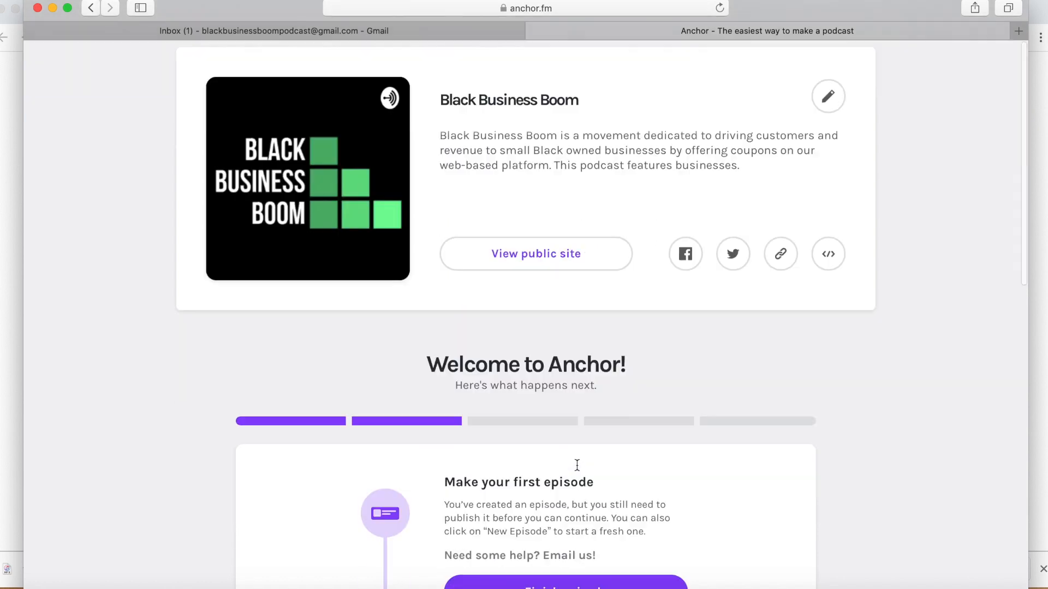
scroll(577, 465, "down", 6)
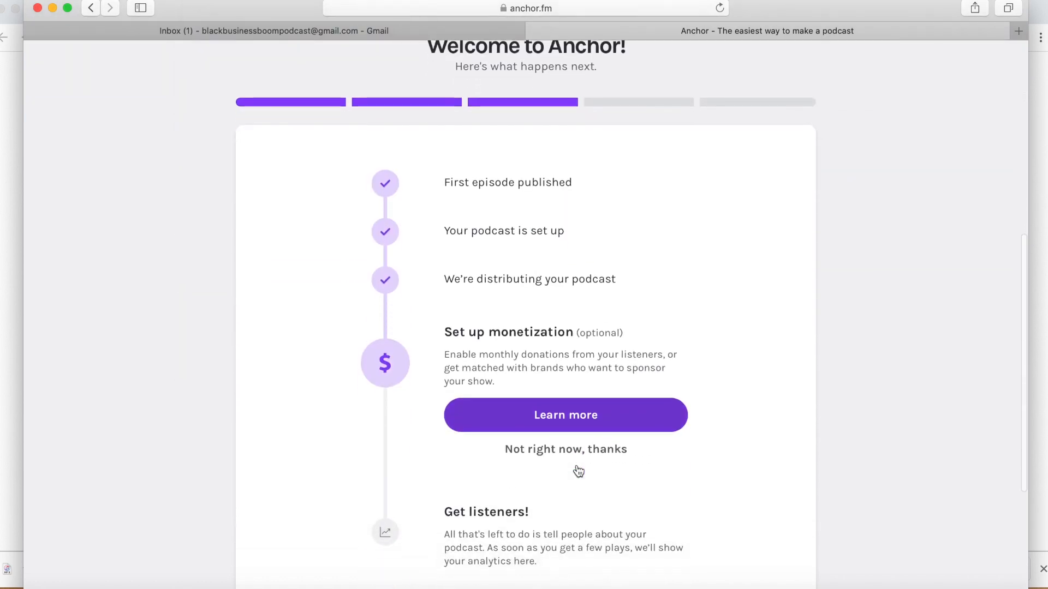
scroll(577, 470, "down", 1)
scroll(577, 468, "down", 1)
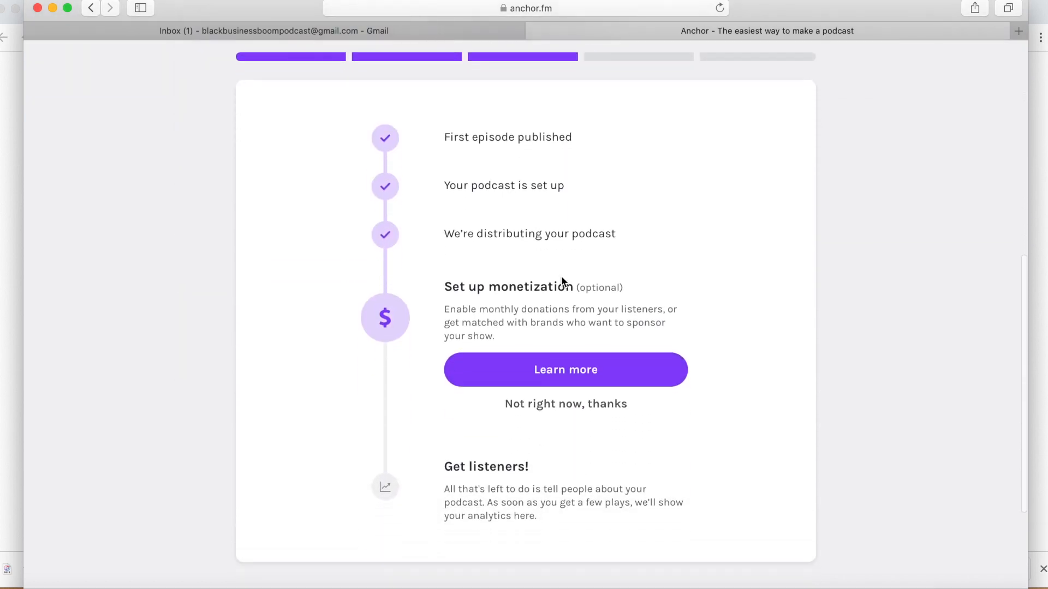
scroll(547, 298, "down", 1)
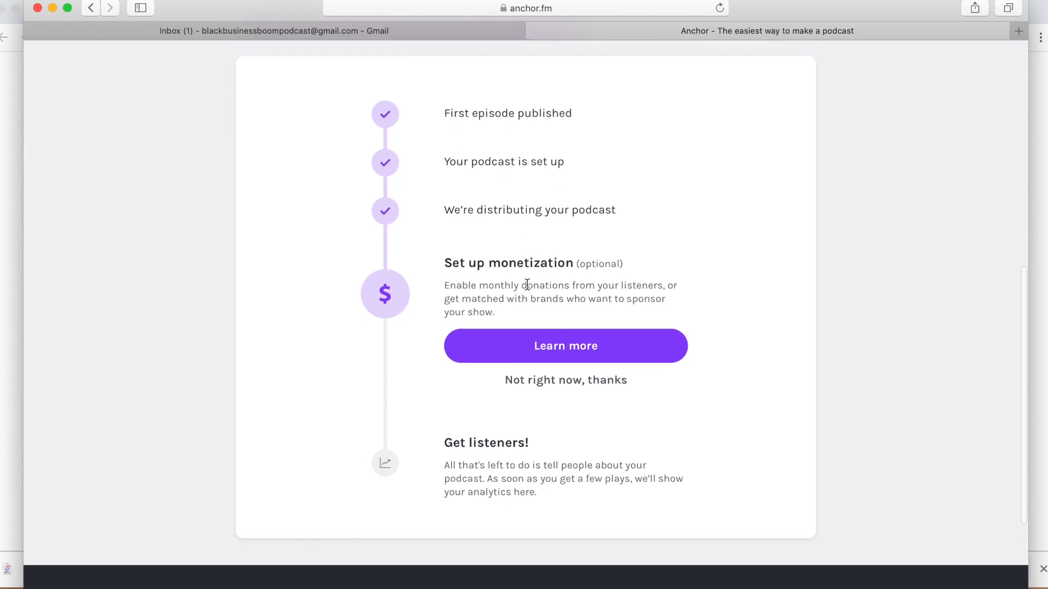
scroll(529, 322, "down", 1)
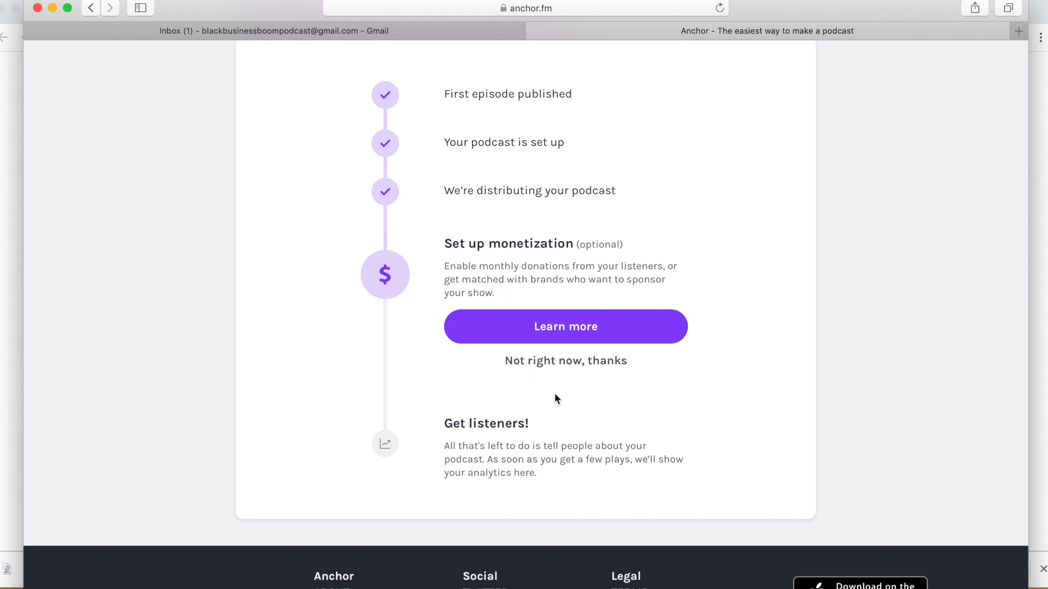
scroll(553, 415, "down", 3)
scroll(553, 423, "up", 4)
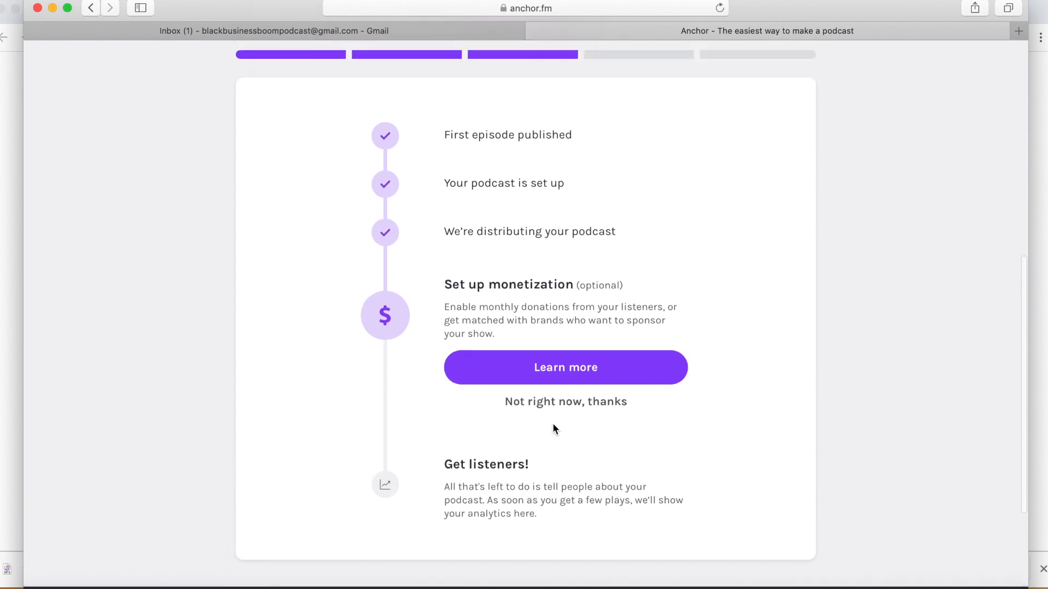
scroll(553, 424, "up", 10)
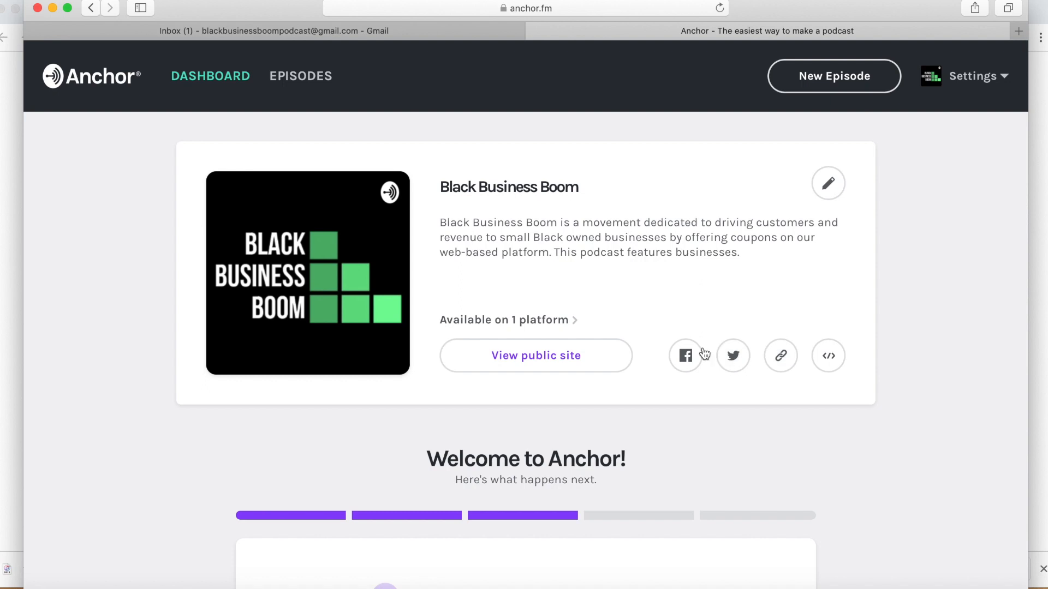
Open the podcast's public page in a new tab and check its web address
left_click(576, 358)
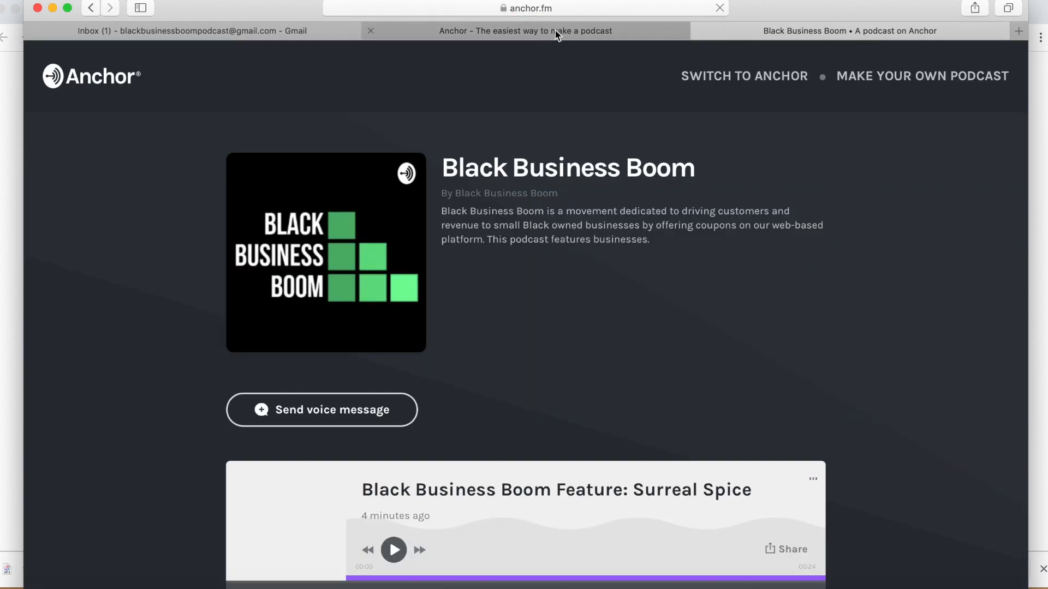
left_click(555, 37)
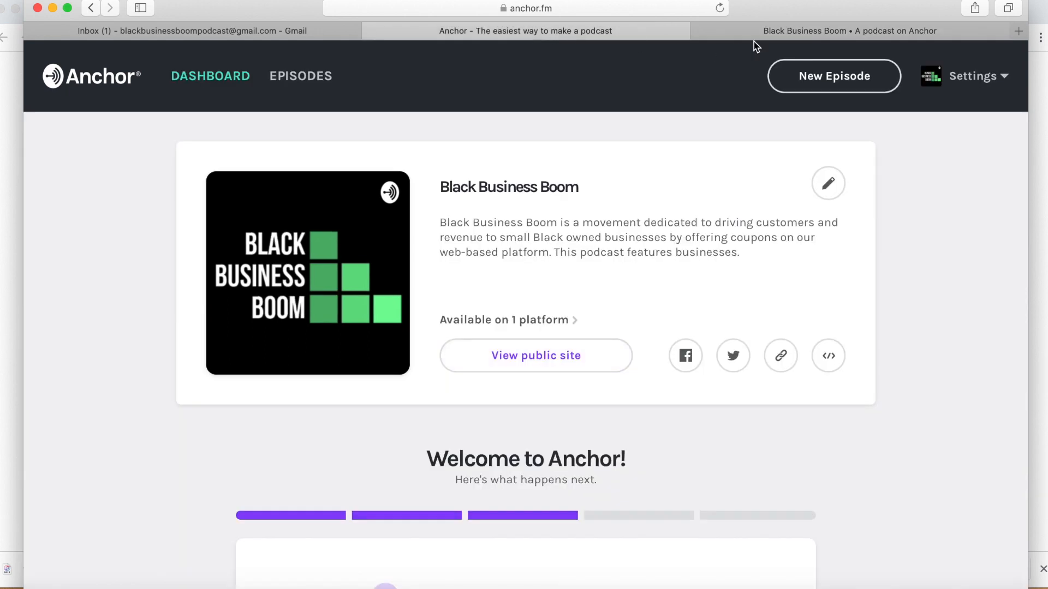
left_click(793, 39)
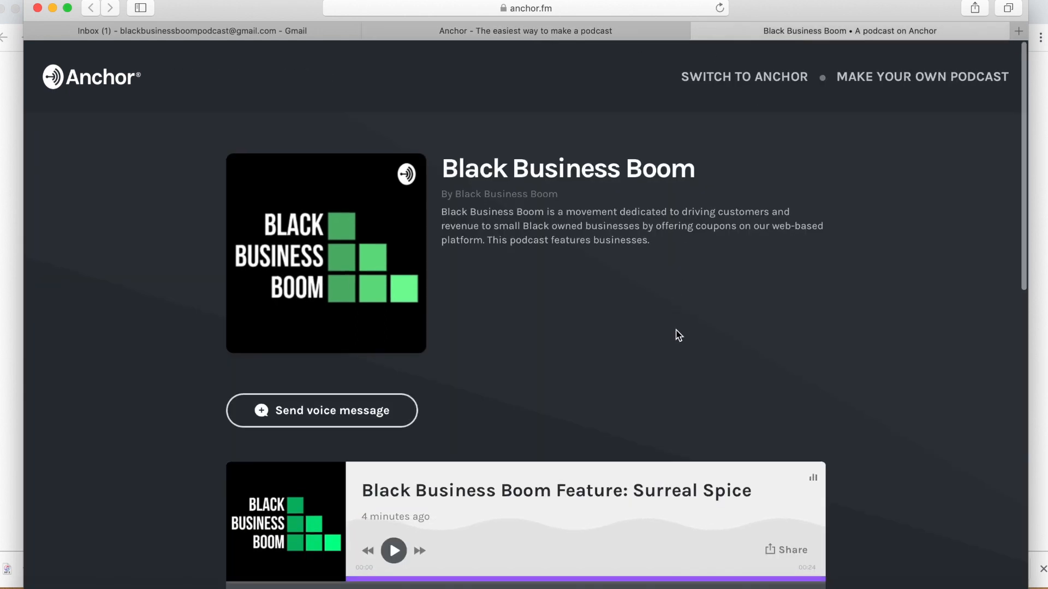
left_click(604, 11)
left_click(828, 138)
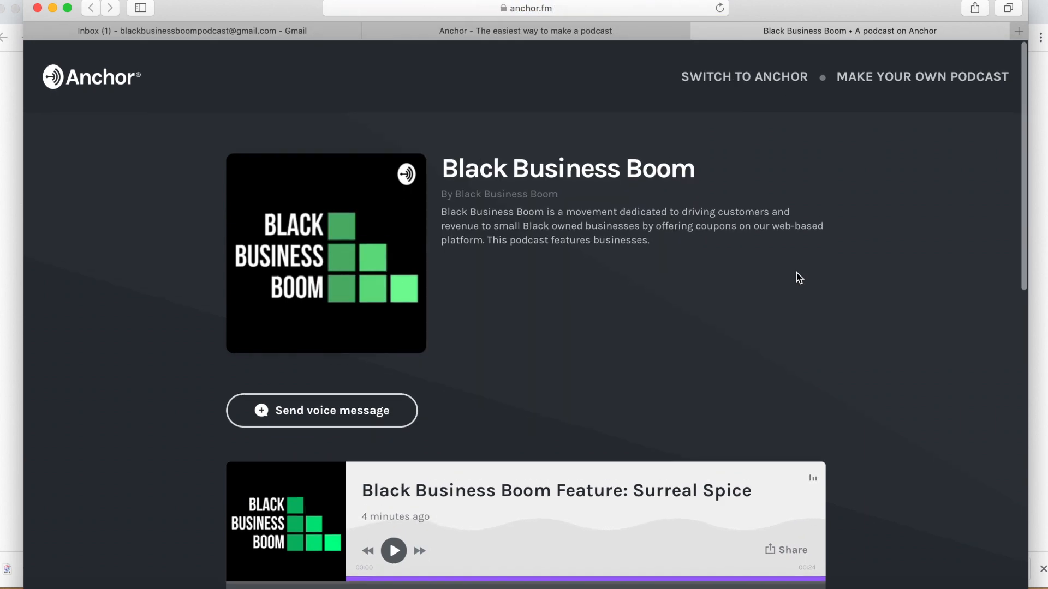
Look over the public page's episode listing, then return to the dashboard tab
scroll(797, 283, "down", 5)
scroll(796, 277, "down", 10)
scroll(797, 276, "up", 12)
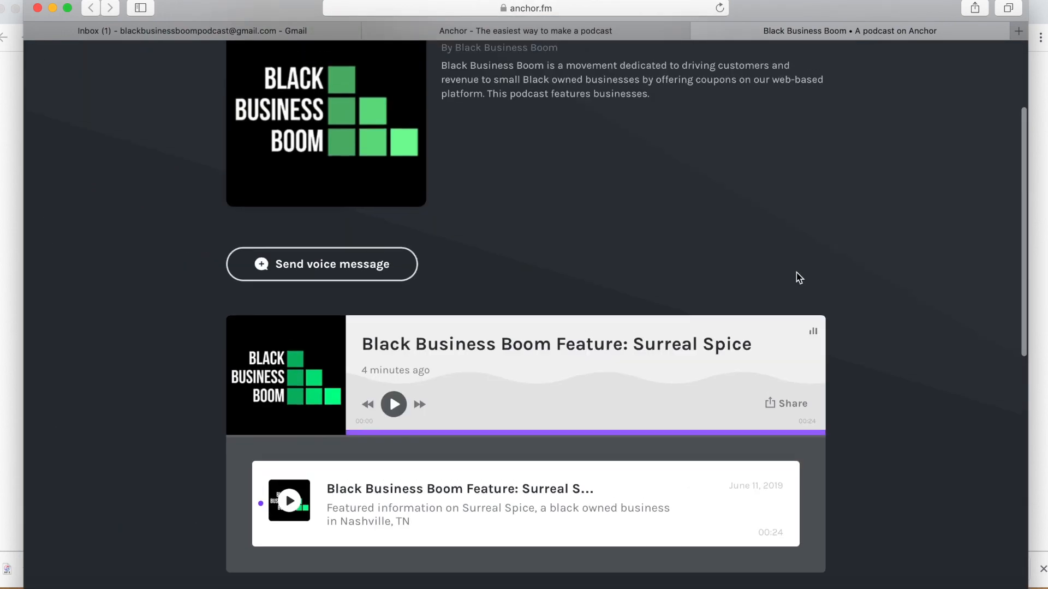
scroll(762, 306, "down", 5)
scroll(761, 304, "up", 6)
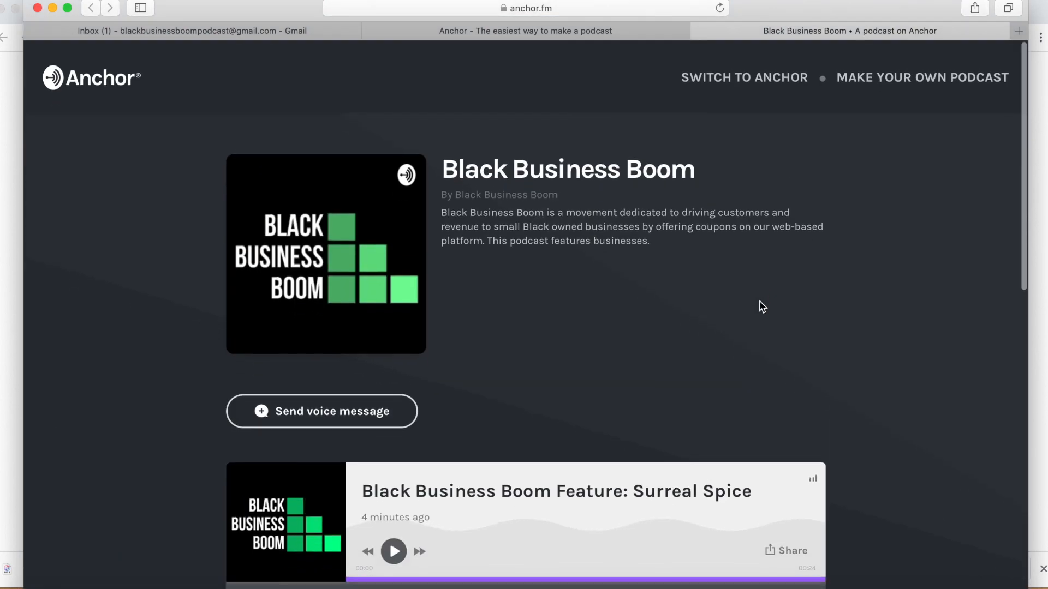
left_click(586, 34)
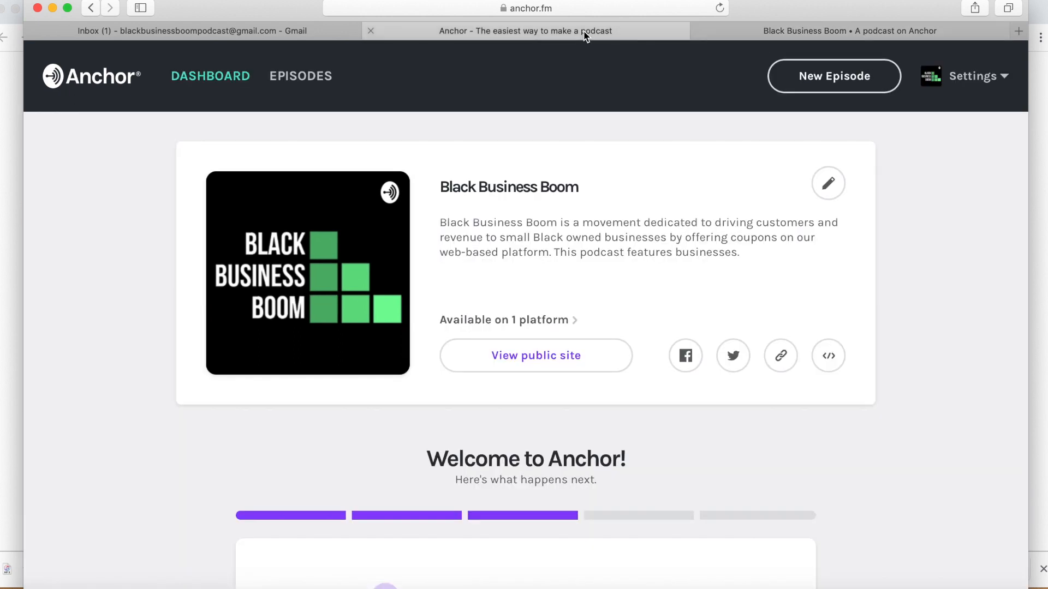
left_click(844, 32)
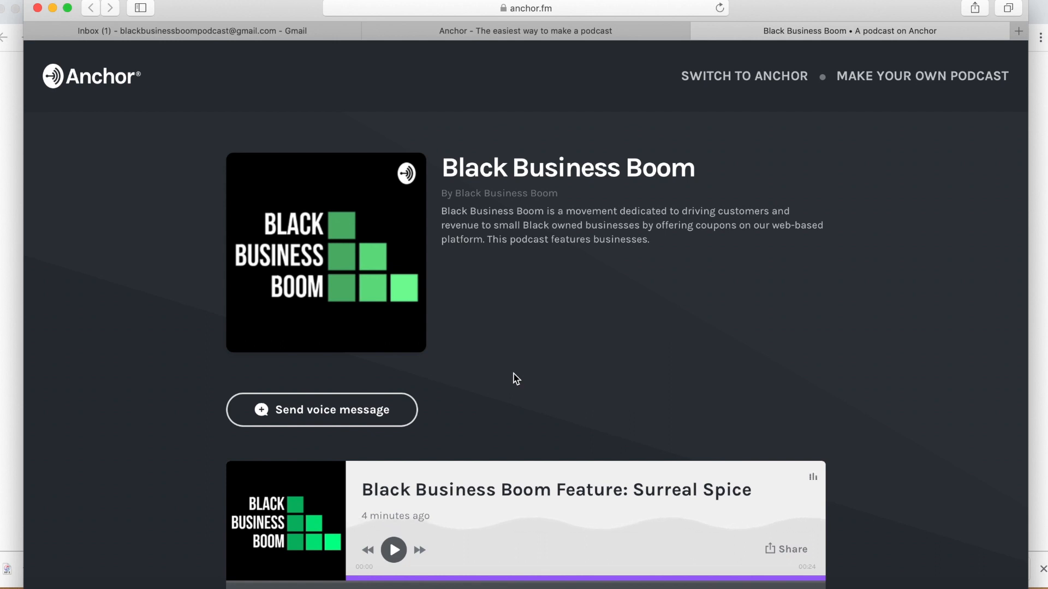
left_click(498, 34)
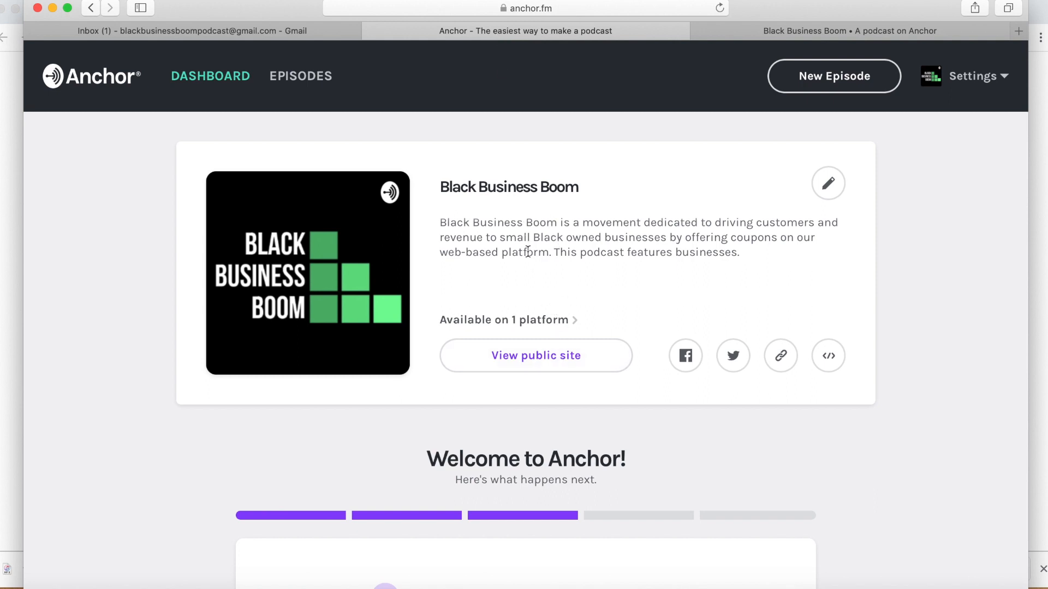
left_click(270, 34)
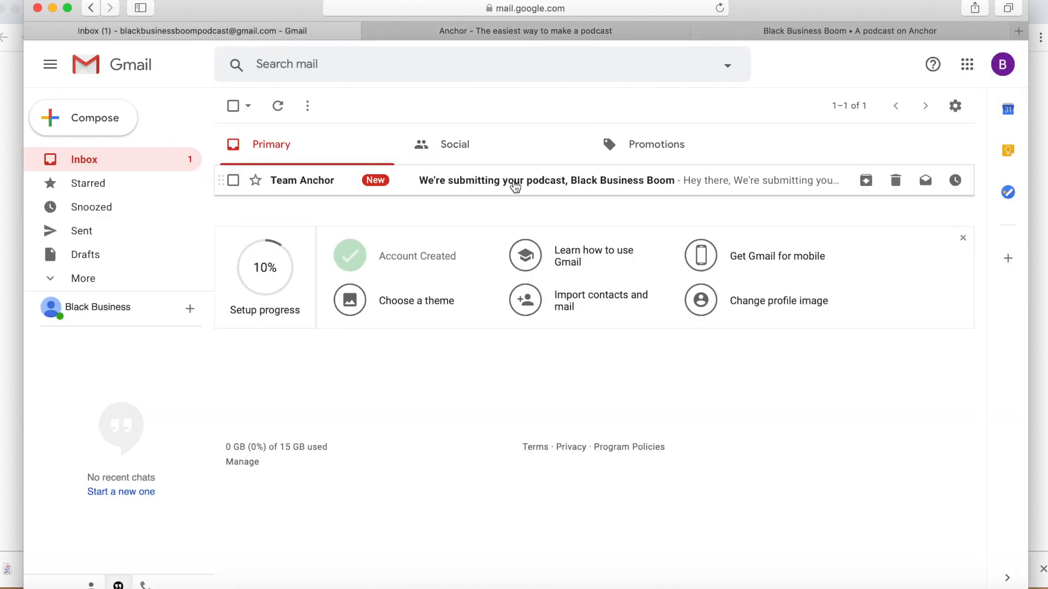
left_click(529, 32)
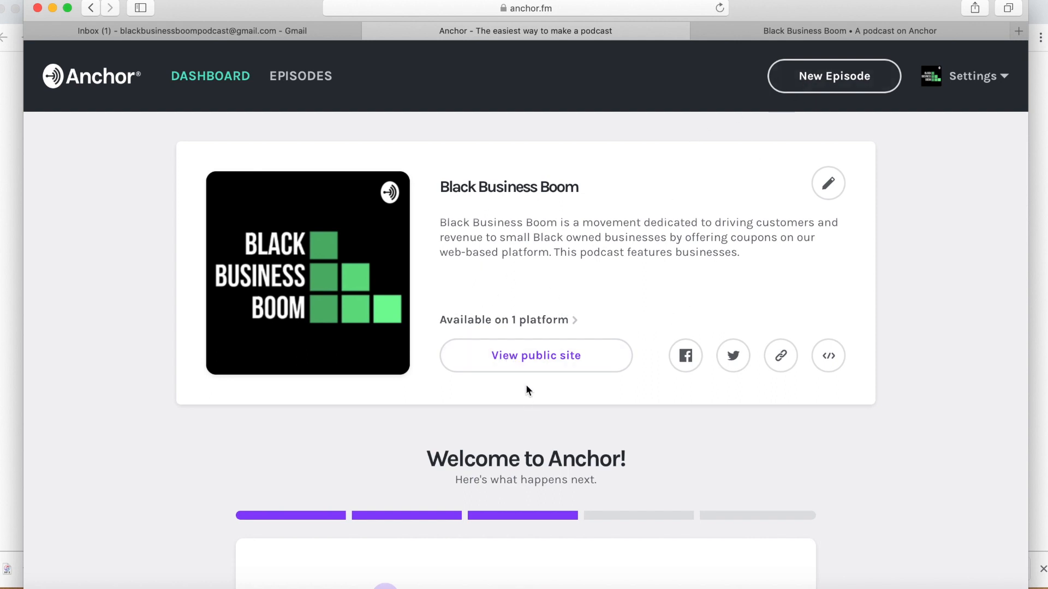
Choose Update settings from the top-right Settings menu to reach the podcast settings form
scroll(605, 412, "down", 5)
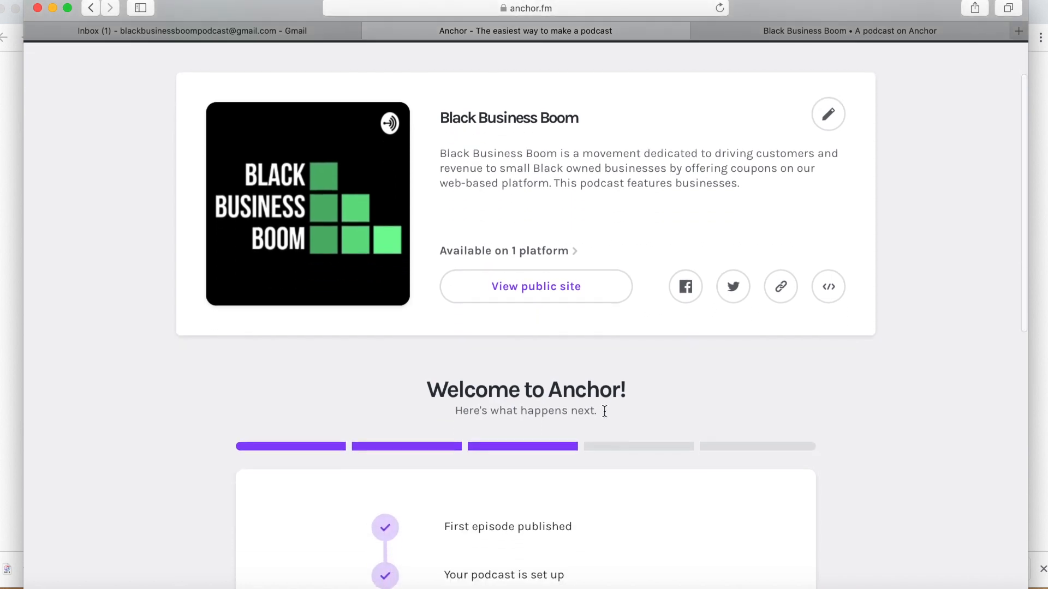
scroll(604, 417, "up", 10)
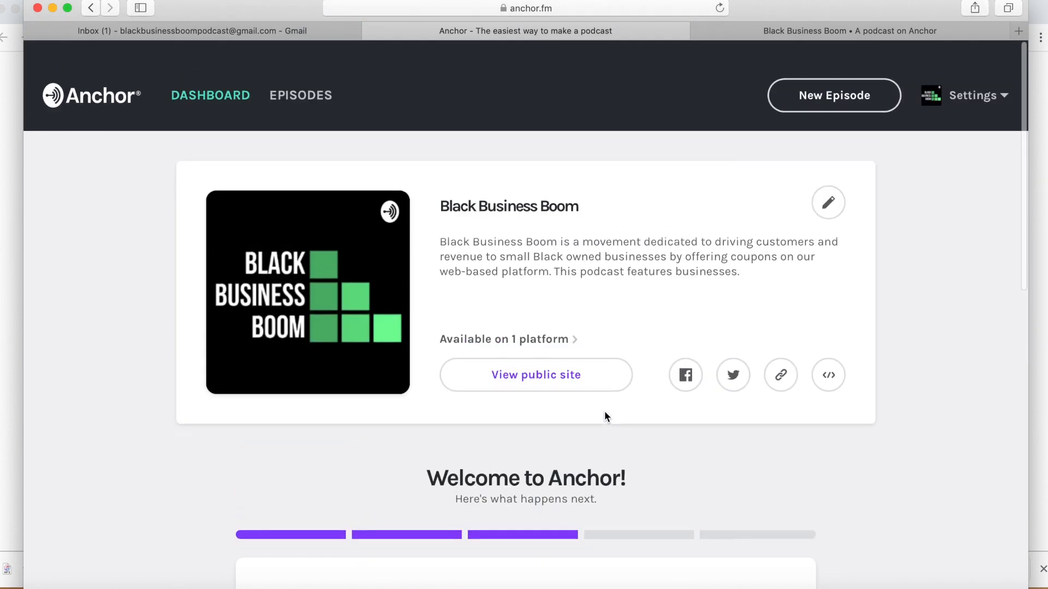
left_click(989, 78)
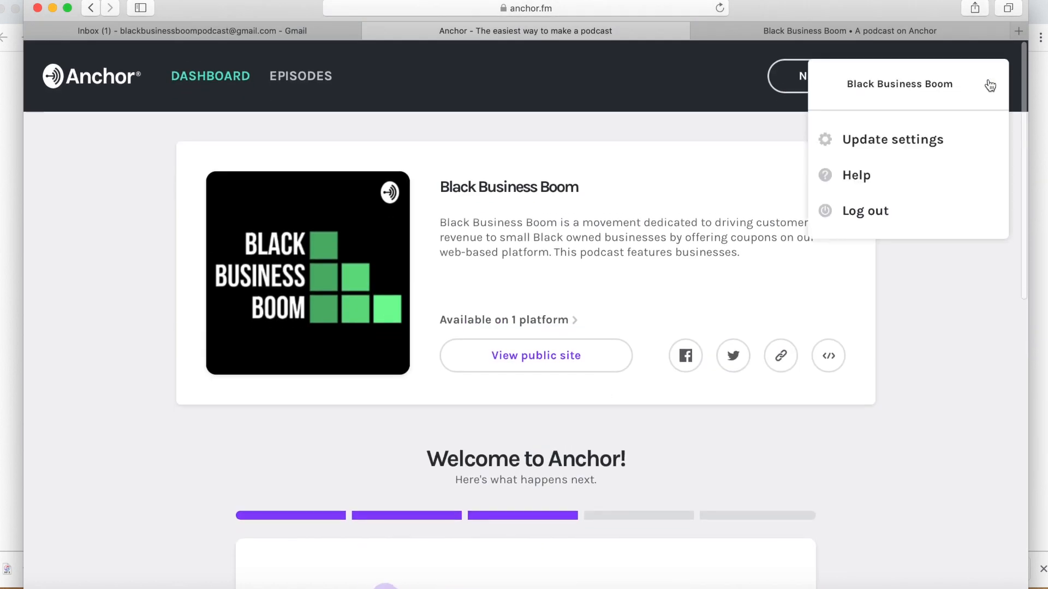
left_click(900, 138)
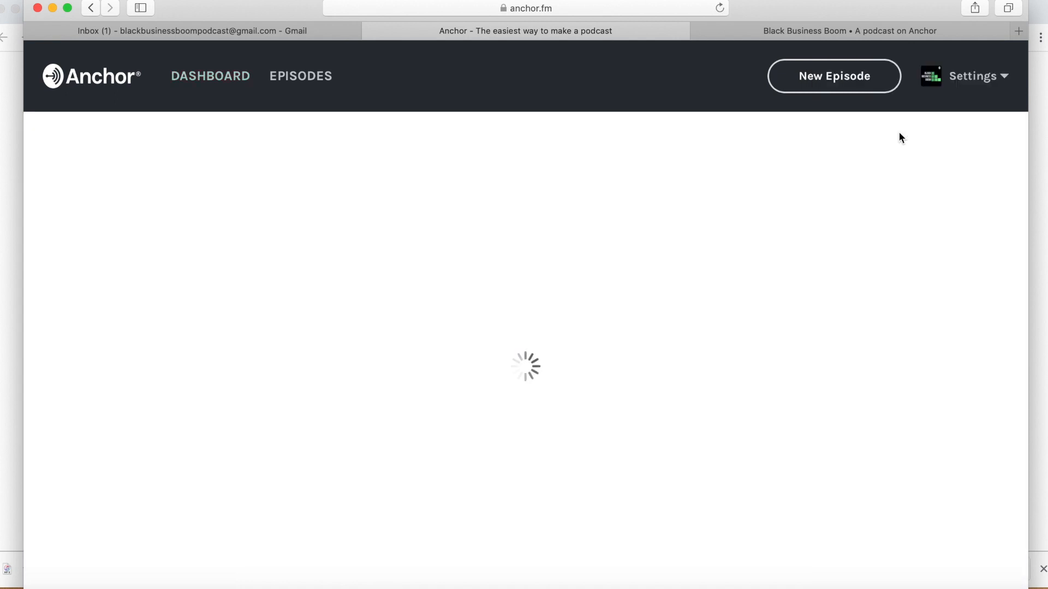
Remove the hyphens from the Anchor Profile URL, leaving 'blackbusinessboom'
scroll(700, 354, "down", 5)
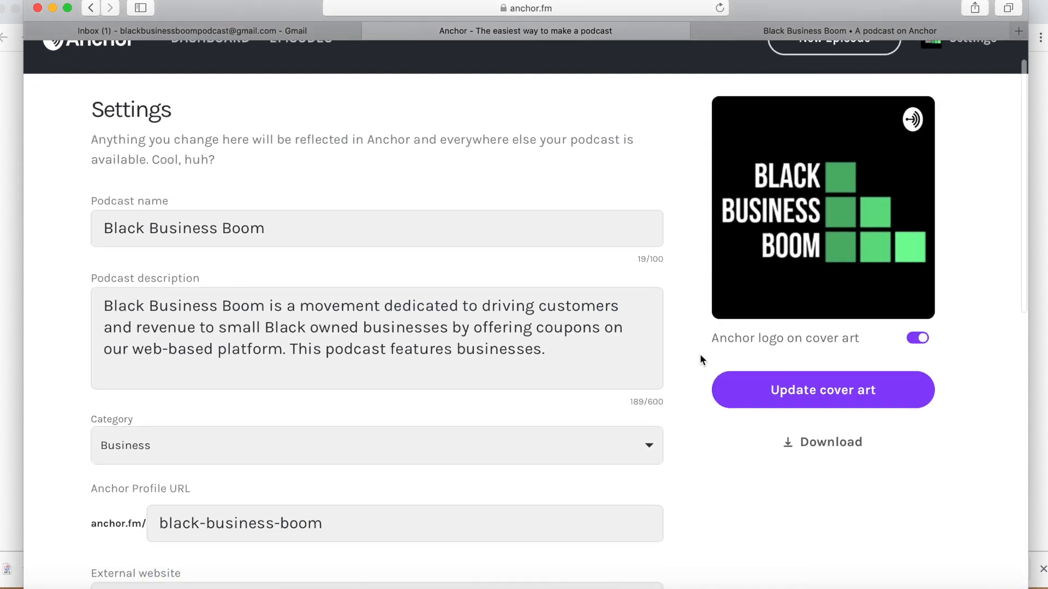
left_click(207, 419)
key("BackSpace")
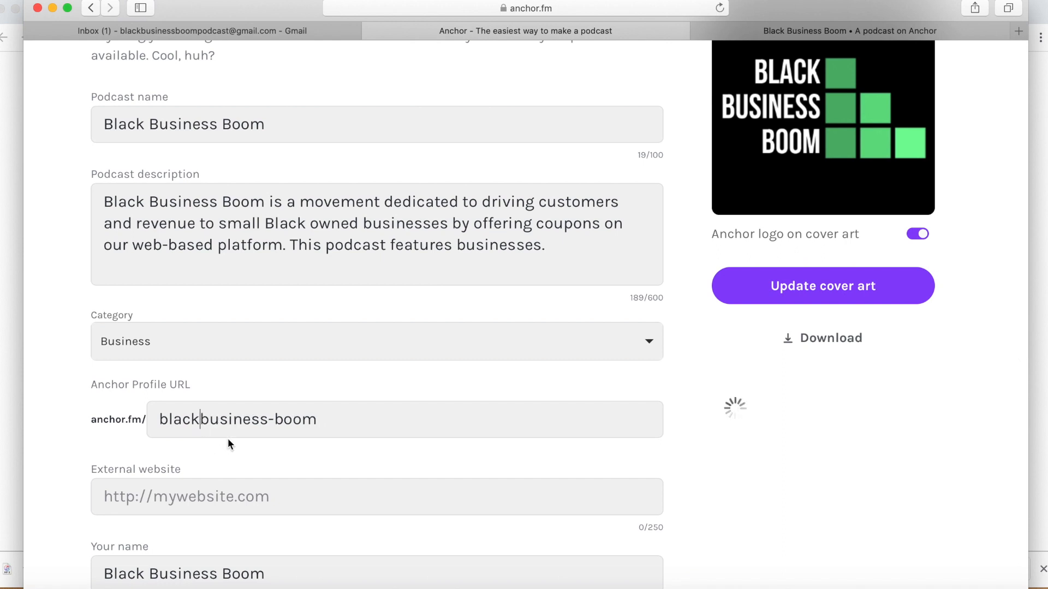
left_click(274, 420)
key("BackSpace")
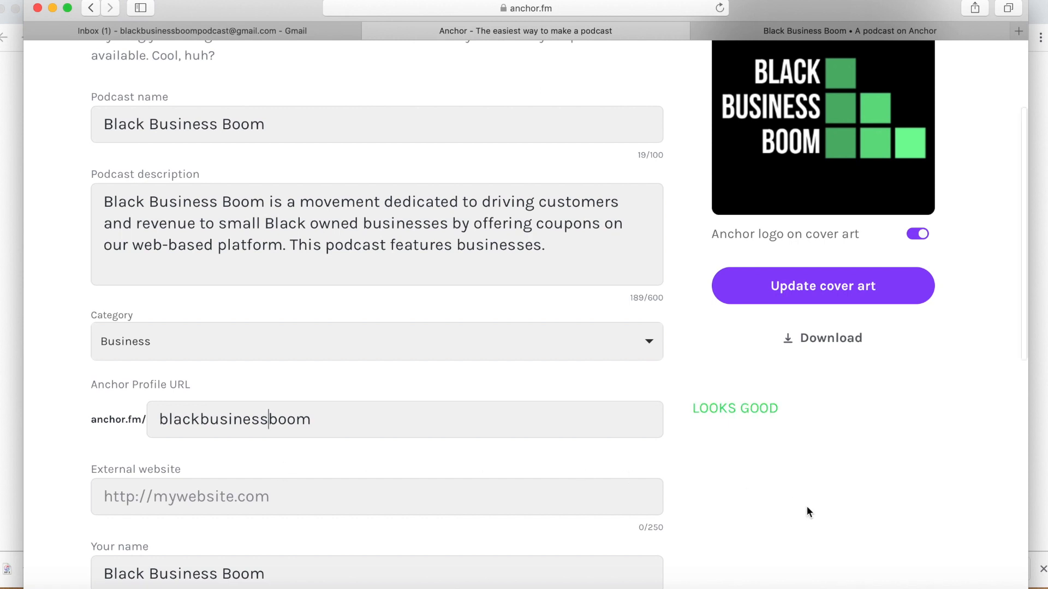
scroll(606, 473, "down", 3)
left_click(348, 416)
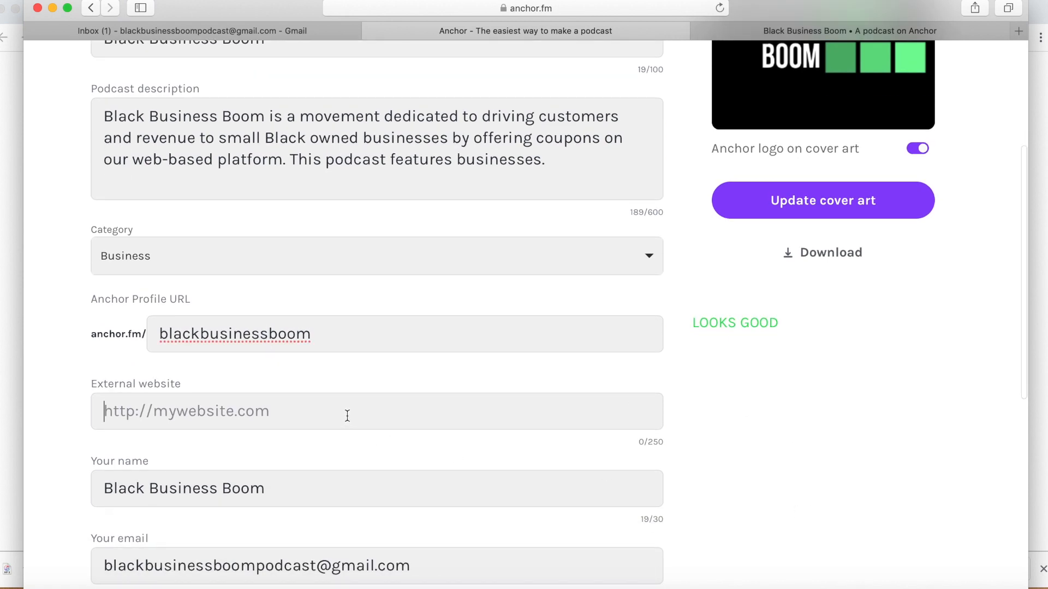
type("http://")
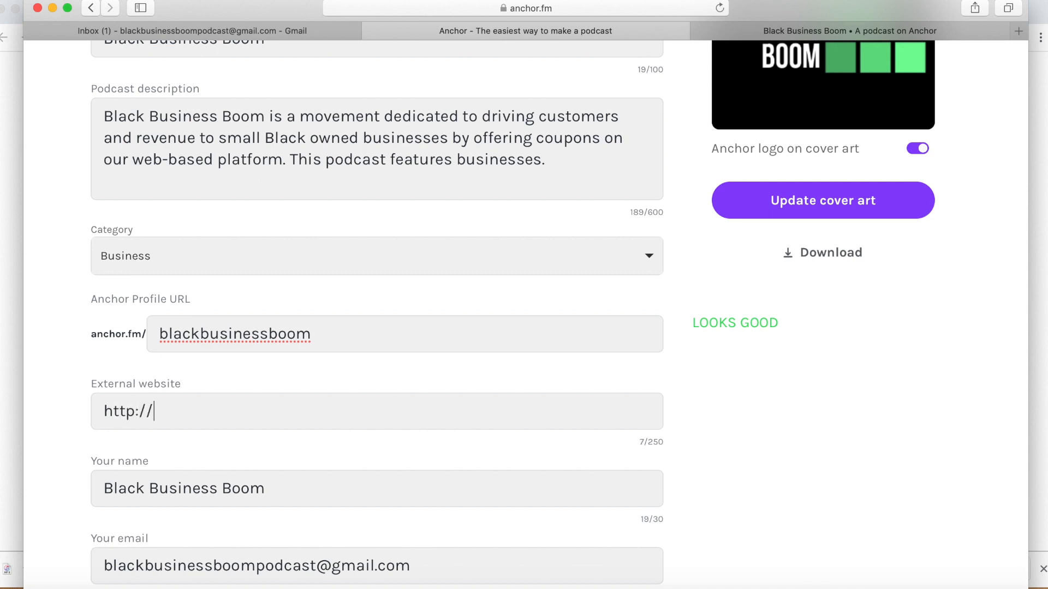
key("BackSpace")
key("BackSpace")
type("s://blackbusinesnsb")
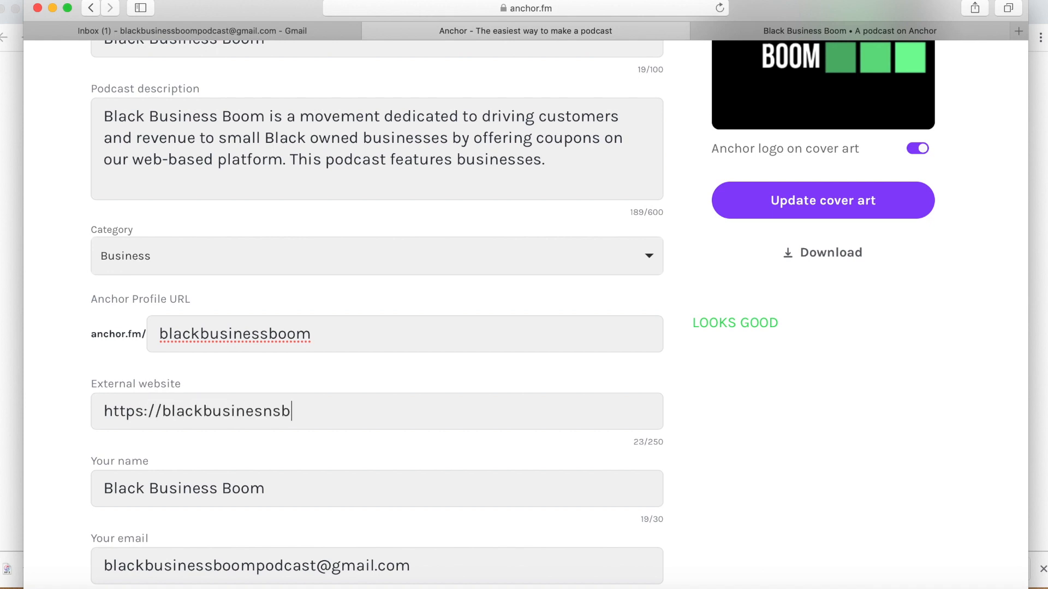
key("BackSpace")
key("BackSpace")
key("BackSpace")
type("sboom.com")
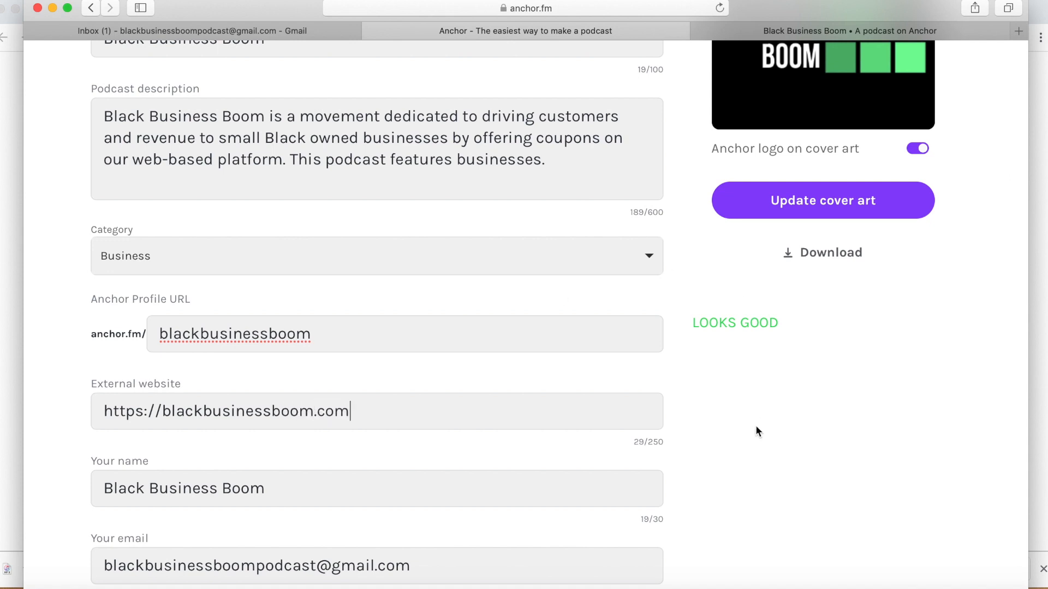
Save the updated Black Business Boom podcast settings
scroll(756, 427, "down", 5)
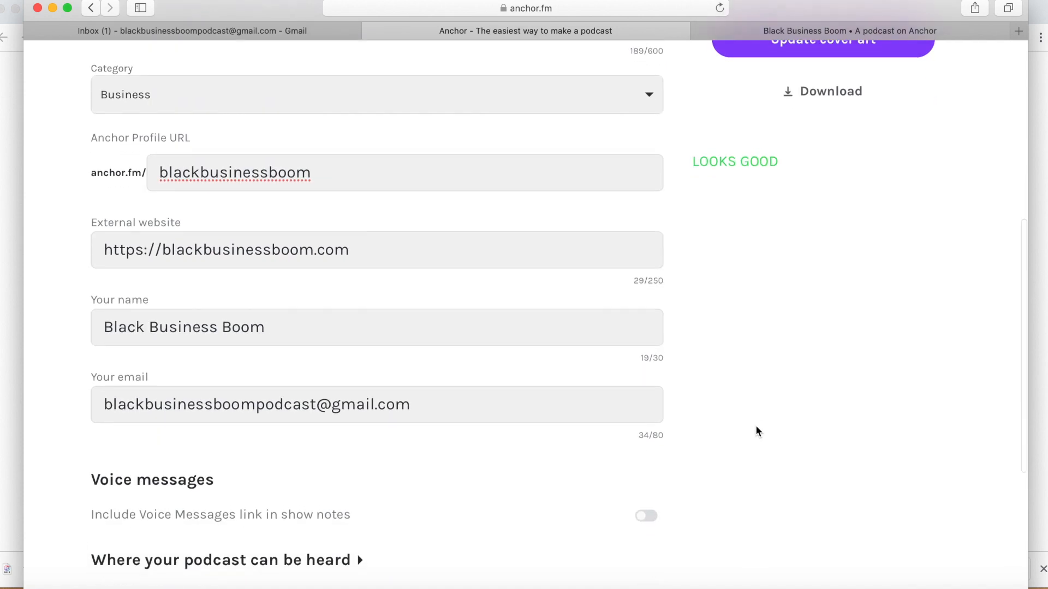
scroll(756, 427, "up", 5)
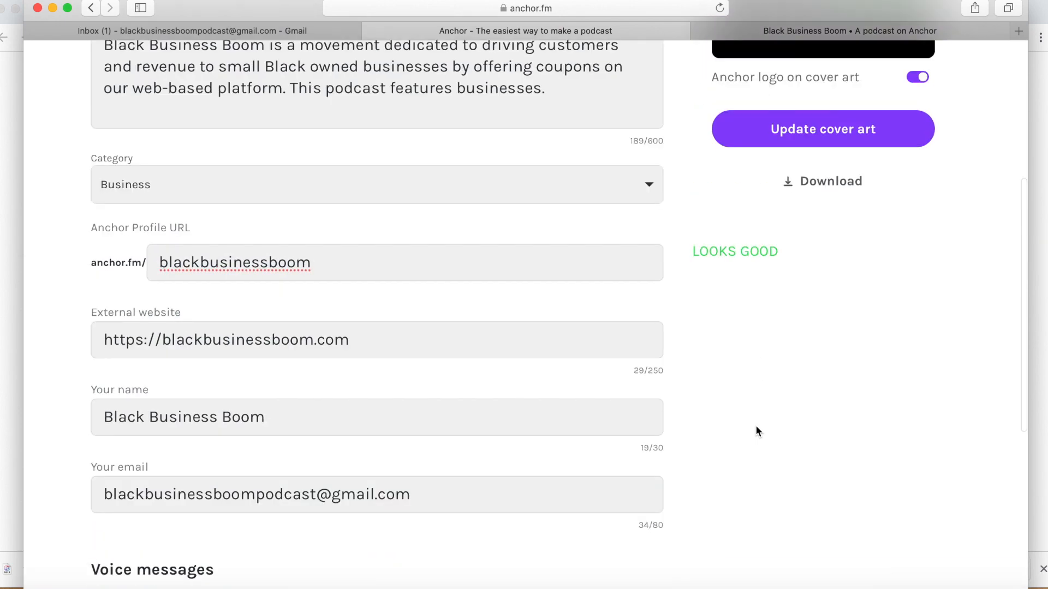
scroll(756, 426, "up", 5)
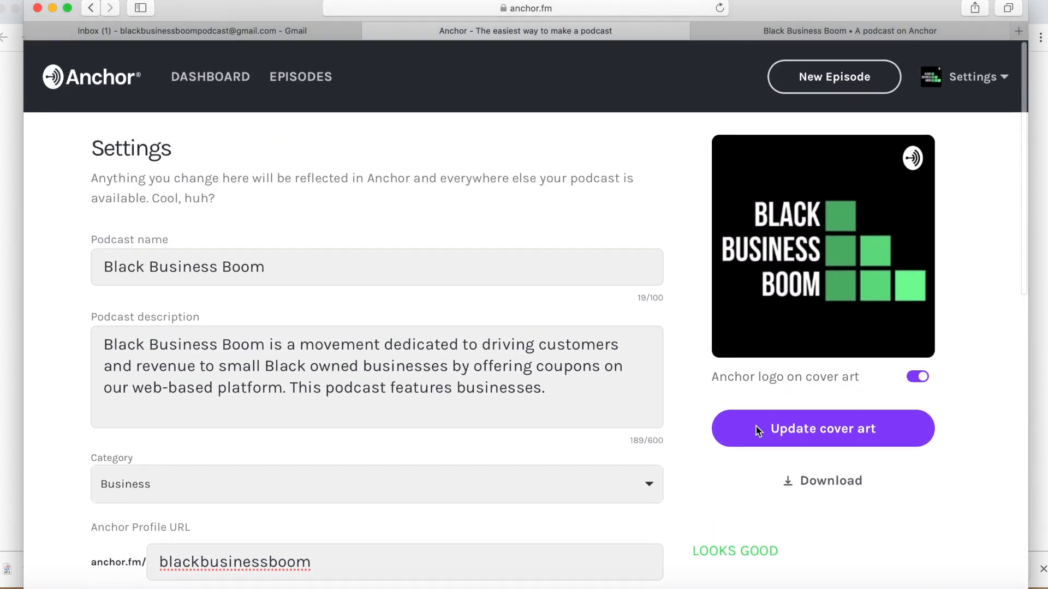
scroll(755, 430, "down", 10)
left_click(400, 404)
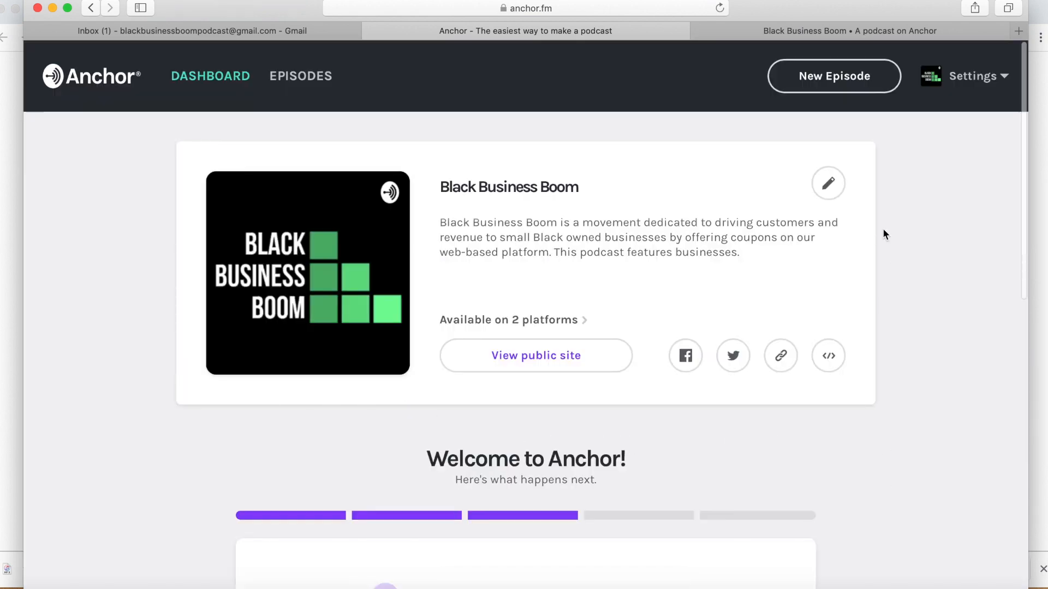
Replace the outdated public page with a fresh one showing Listen on Spotify, then return to the dashboard
left_click(788, 33)
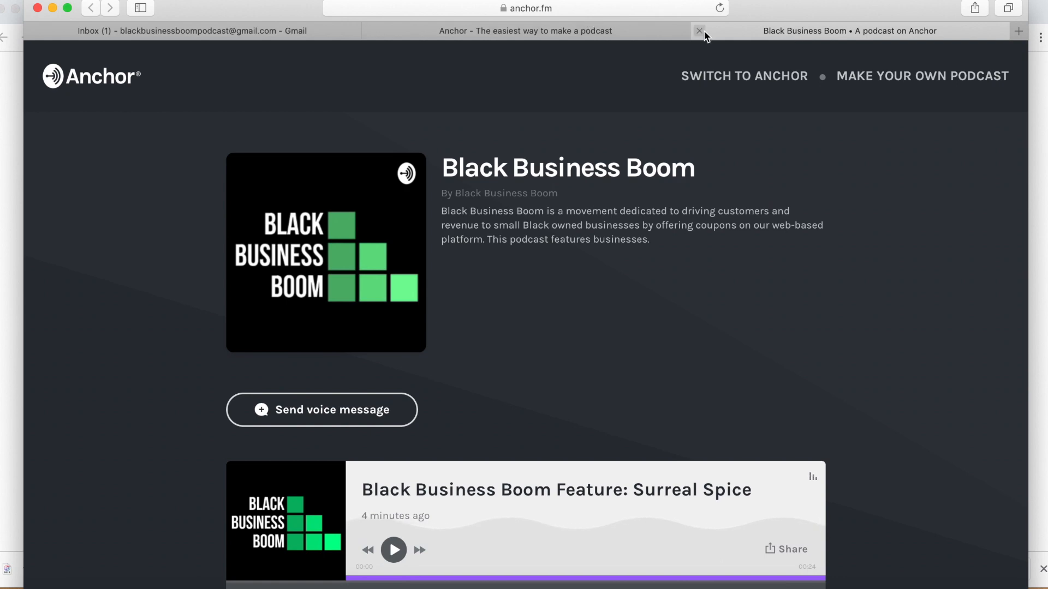
left_click(700, 31)
left_click(535, 358)
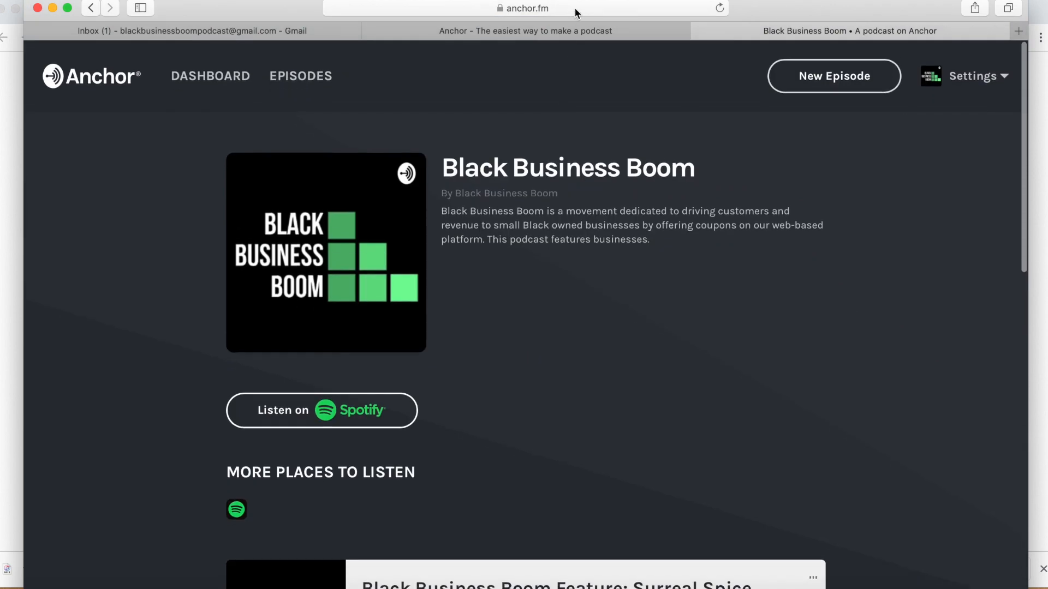
left_click(576, 12)
left_click(574, 8)
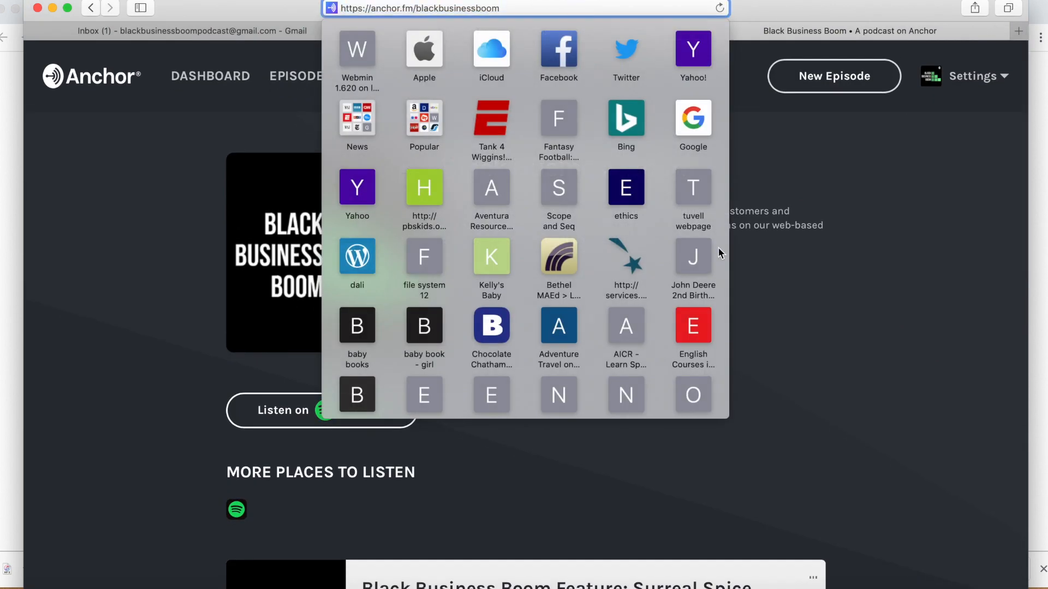
left_click(792, 339)
scroll(755, 391, "down", 3)
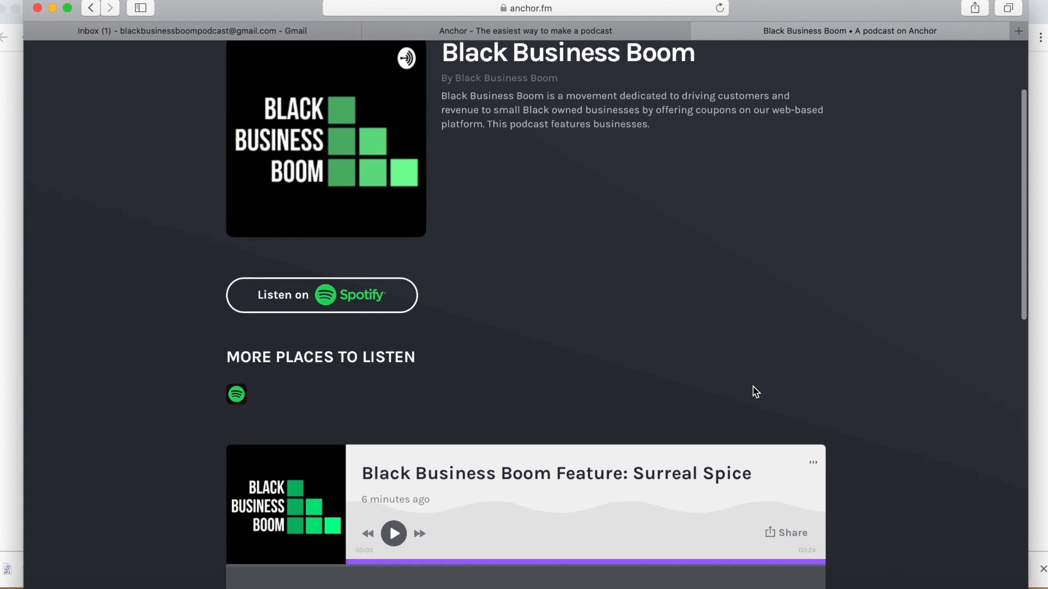
scroll(756, 391, "up", 2)
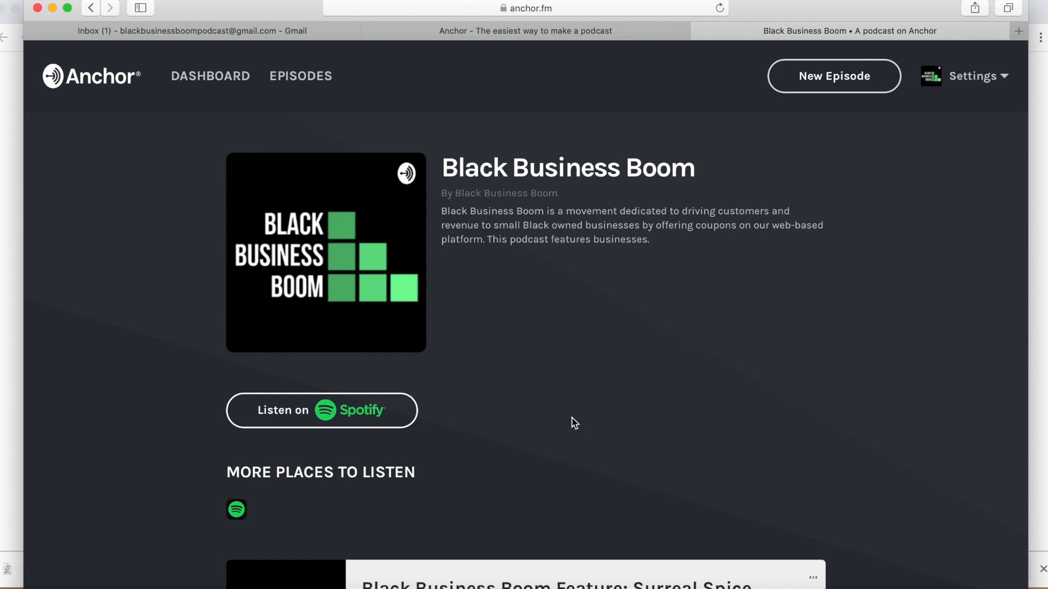
left_click(544, 34)
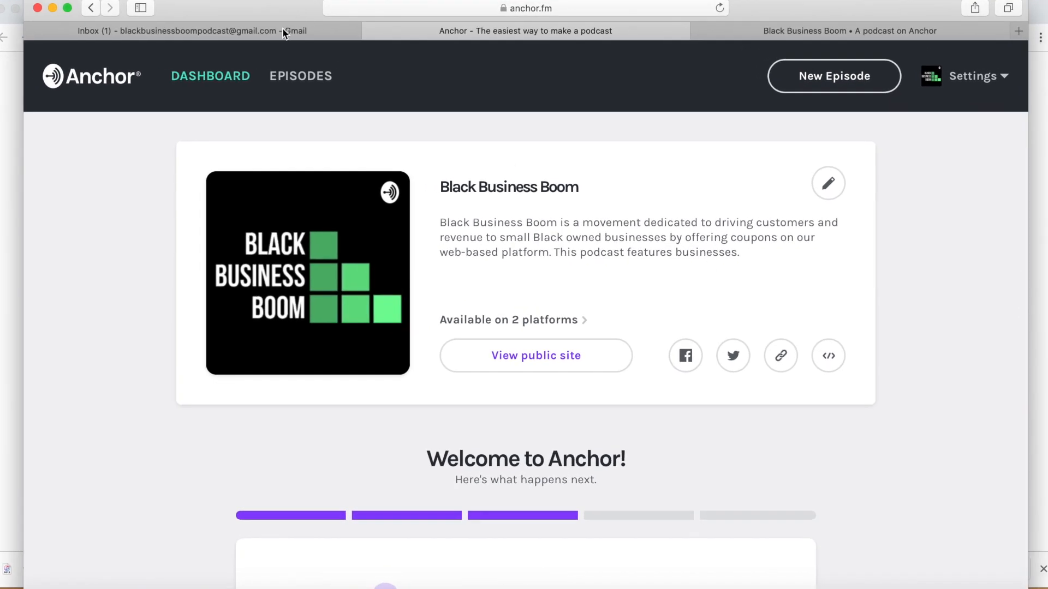
left_click(283, 31)
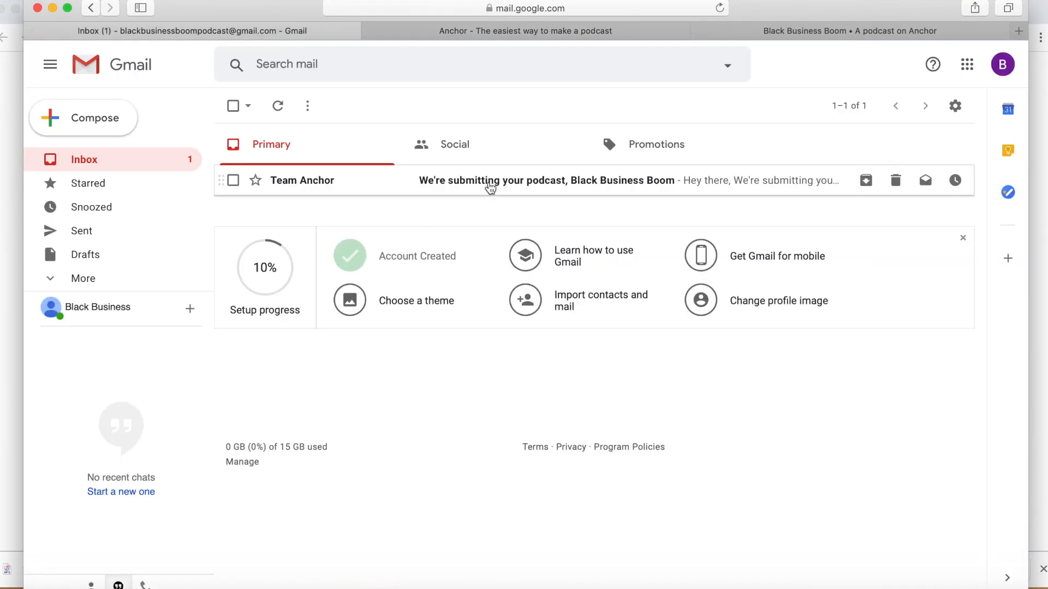
Read Team Anchor's 'We're submitting your podcast' email, then switch back to the Black Business Boom page
left_click(490, 186)
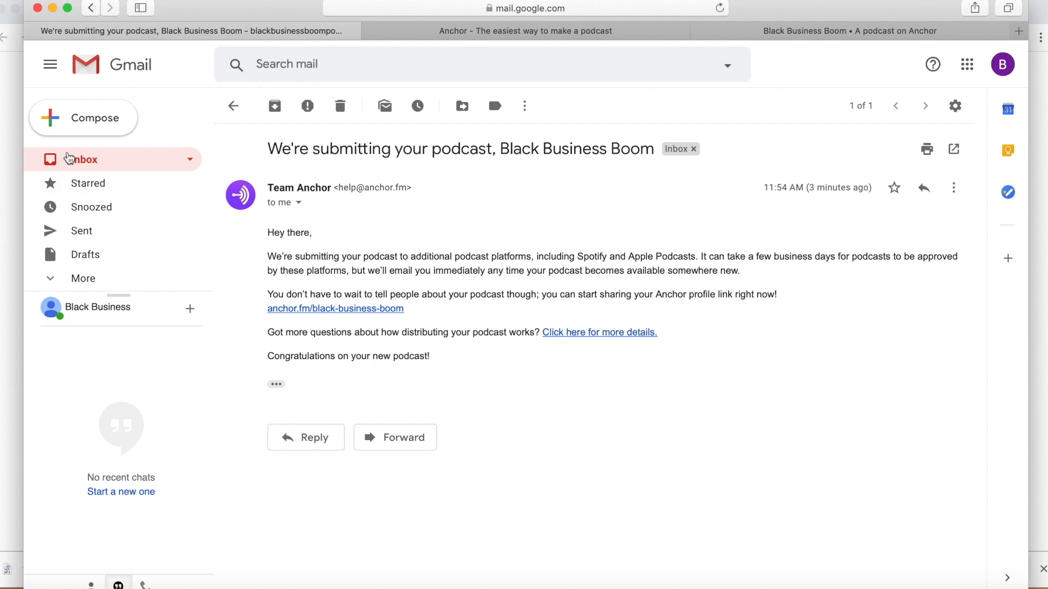
left_click(69, 158)
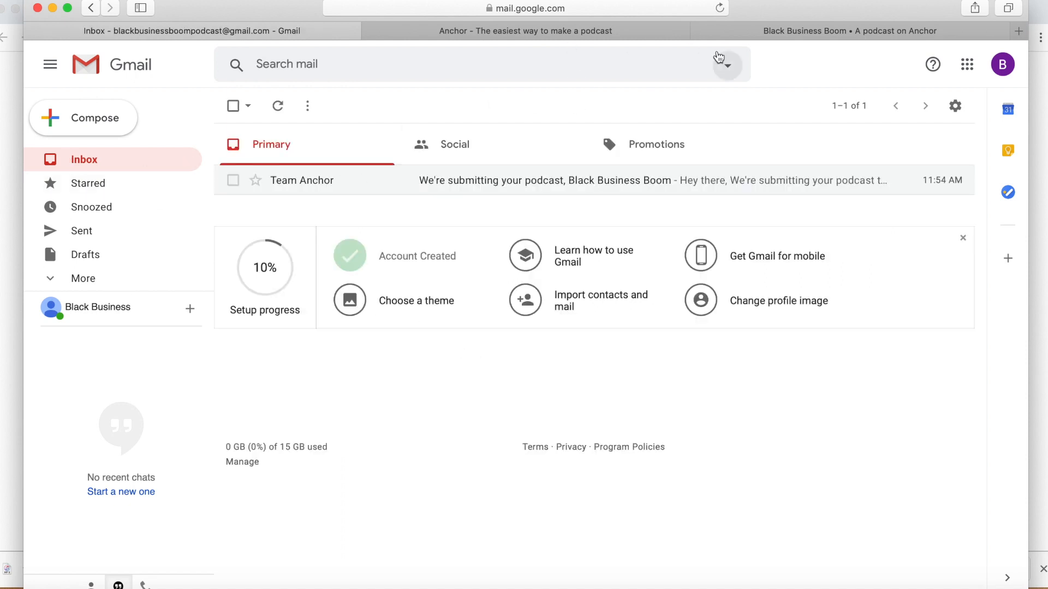
left_click(788, 31)
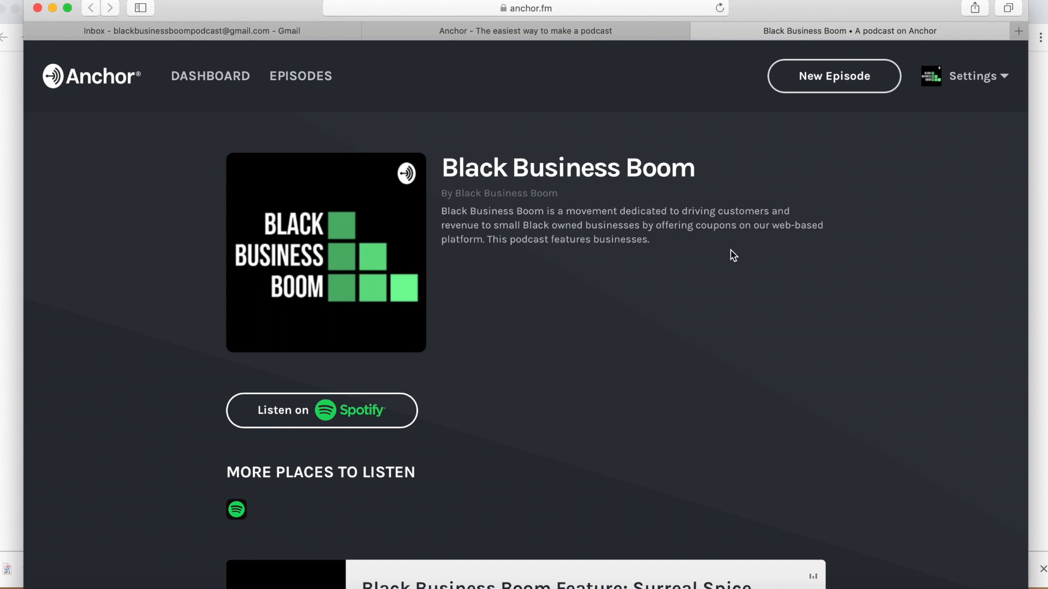
Start a new episode, then switch to the Chrome window where the Anchor recording is running
left_click(824, 76)
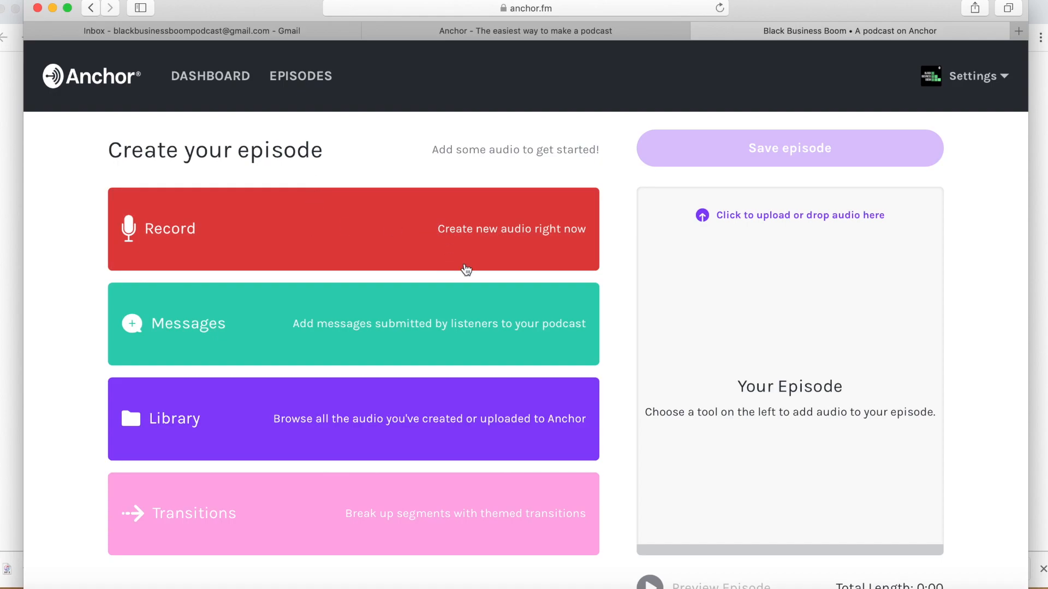
key("ctrl+Up")
left_click(437, 363)
left_click(879, 13)
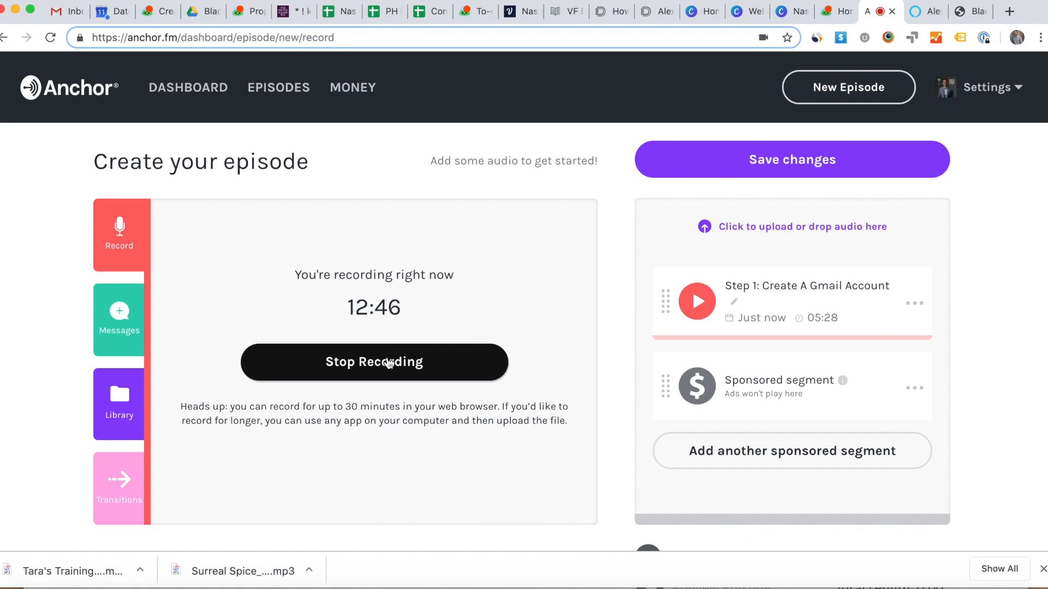
Save the 12:48 recording as Step 2, start another recording, and reorder clips to Step 2, sponsored, Step 1
left_click(388, 363)
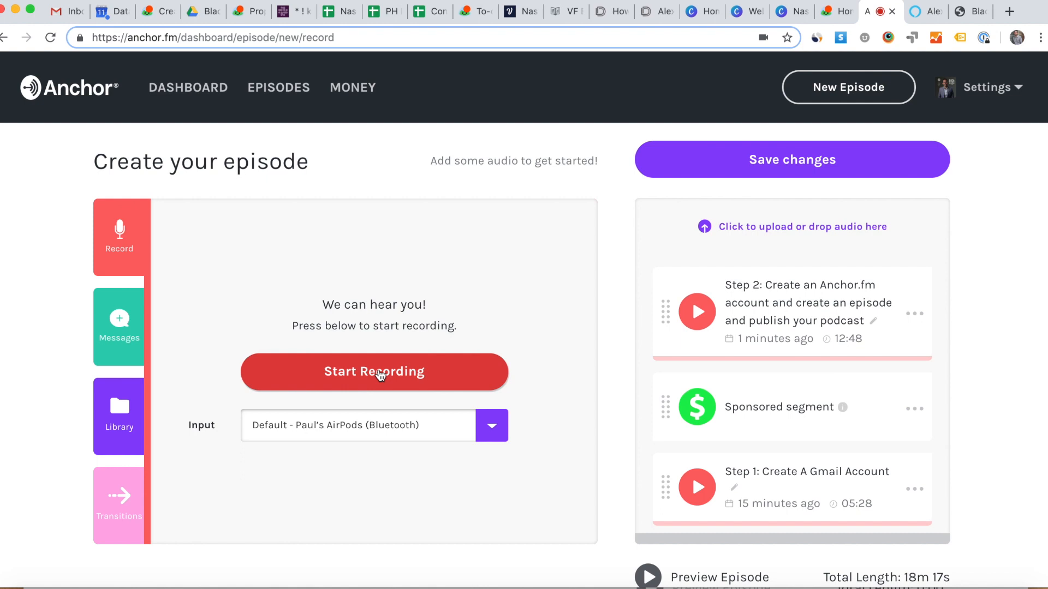
left_click(380, 375)
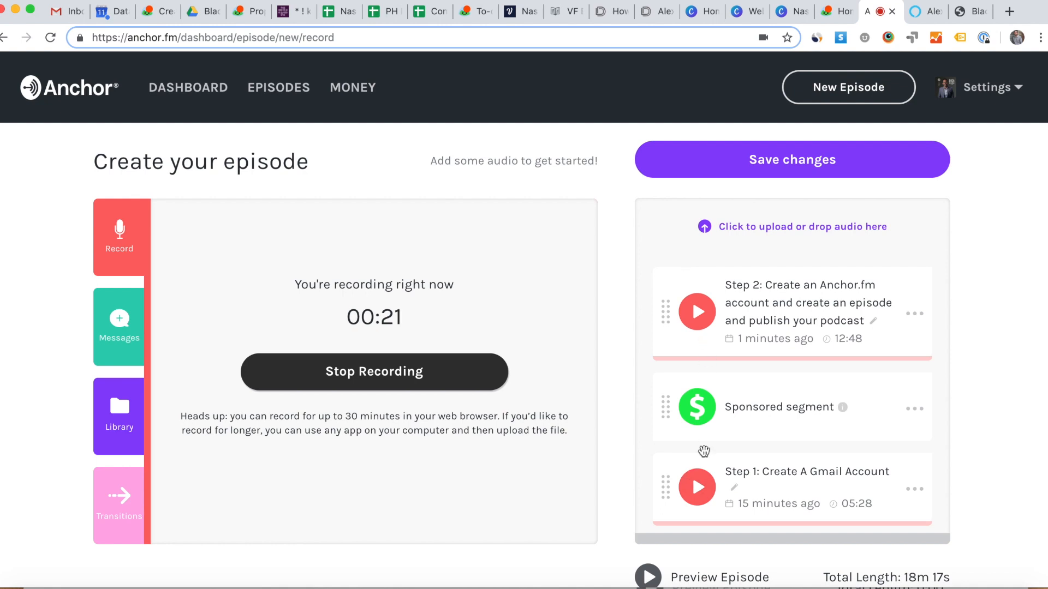
left_click_drag(666, 490, 670, 305)
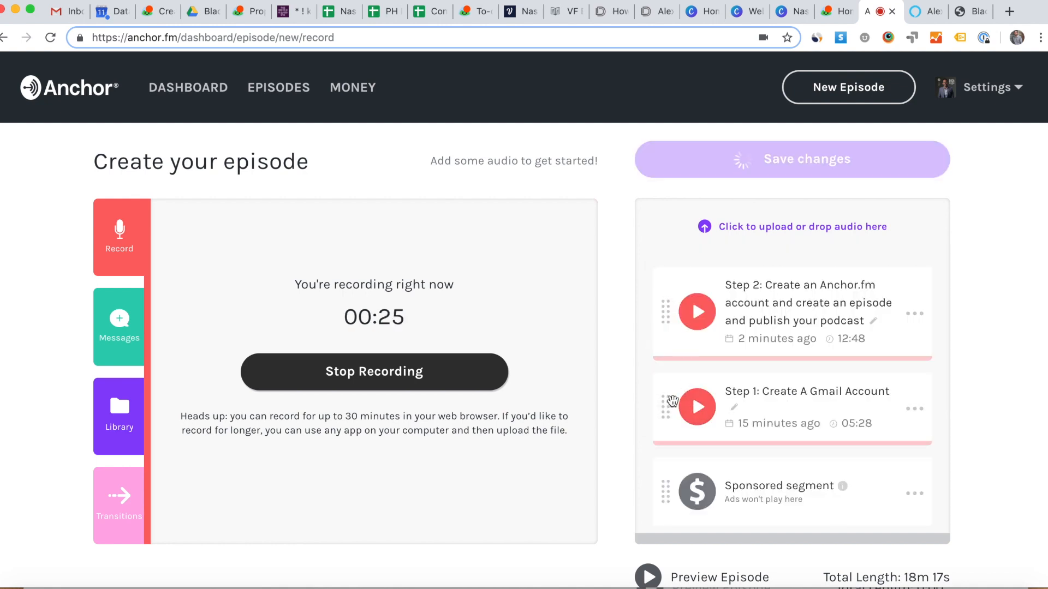
left_click_drag(670, 311, 667, 489)
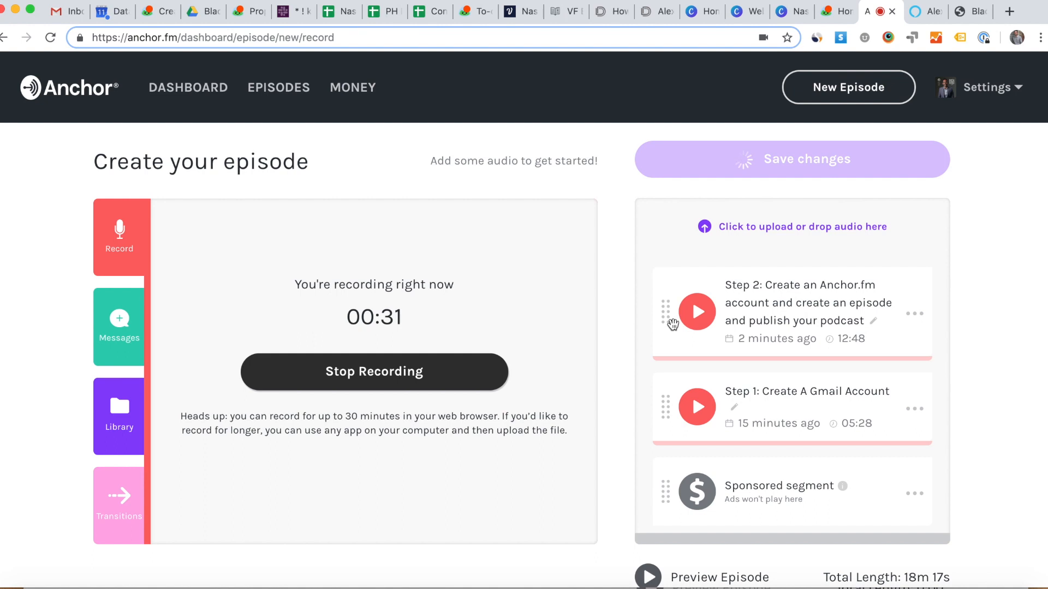
left_click_drag(668, 315, 674, 476)
scroll(675, 429, "down", 1)
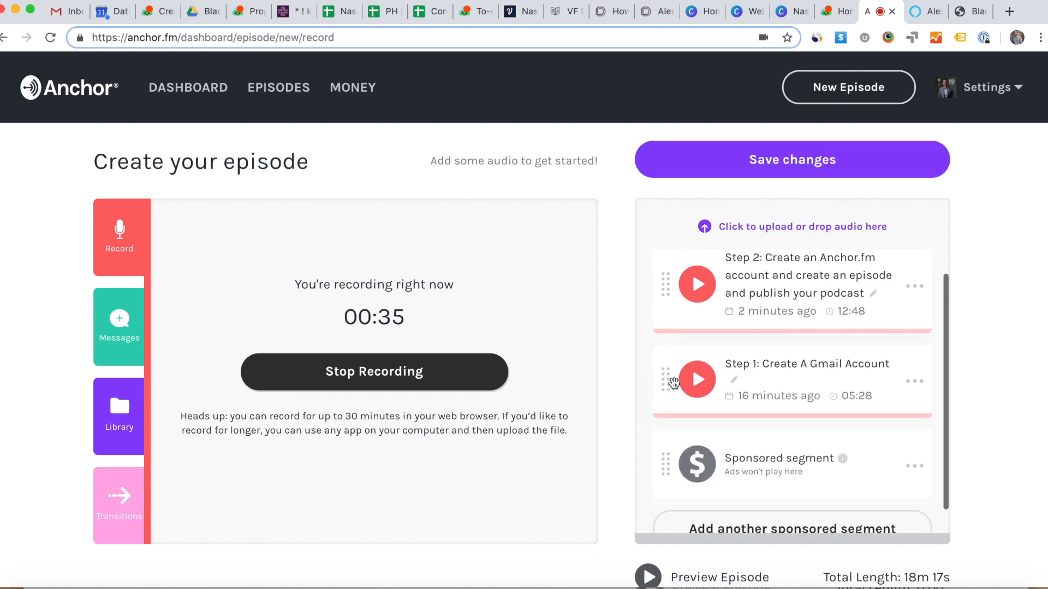
left_click_drag(673, 381, 671, 308)
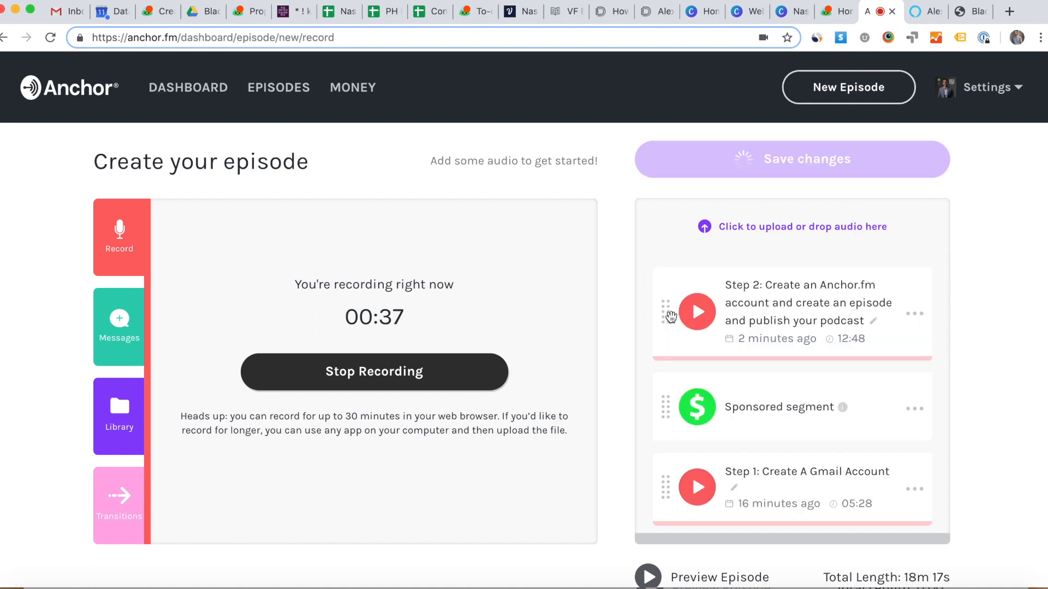
left_click_drag(664, 486, 663, 399)
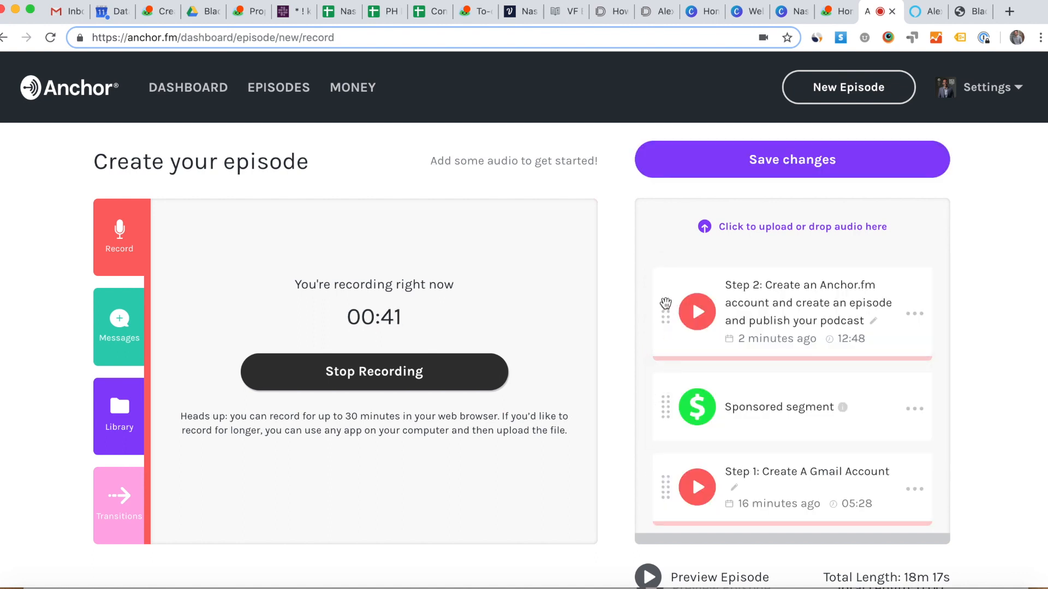
left_click_drag(666, 303, 670, 454)
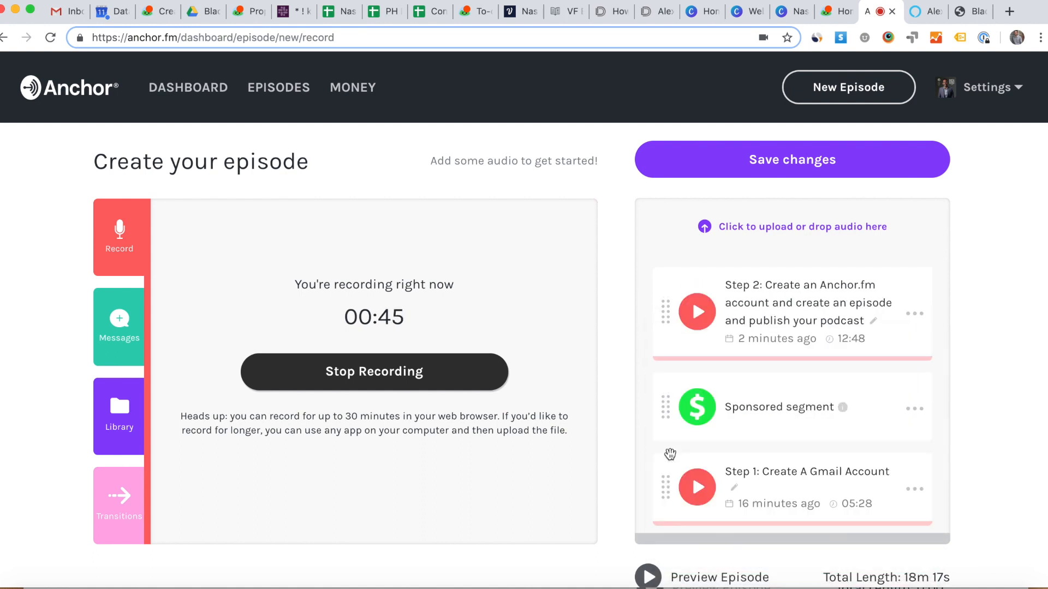
Remove the sponsored segment from the episode and move Step 1 above Step 2
left_click(913, 408)
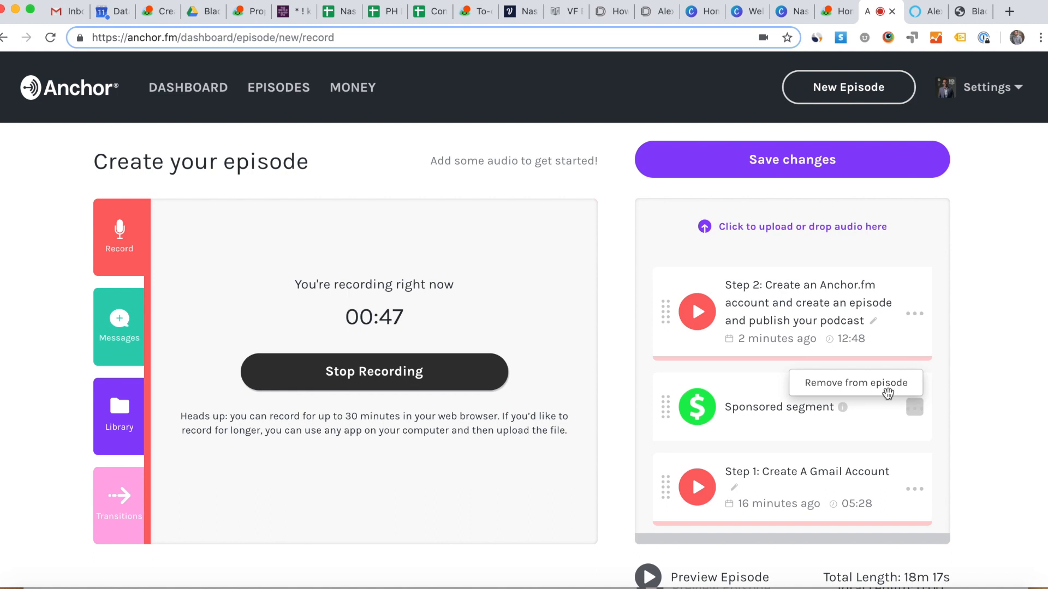
left_click(870, 388)
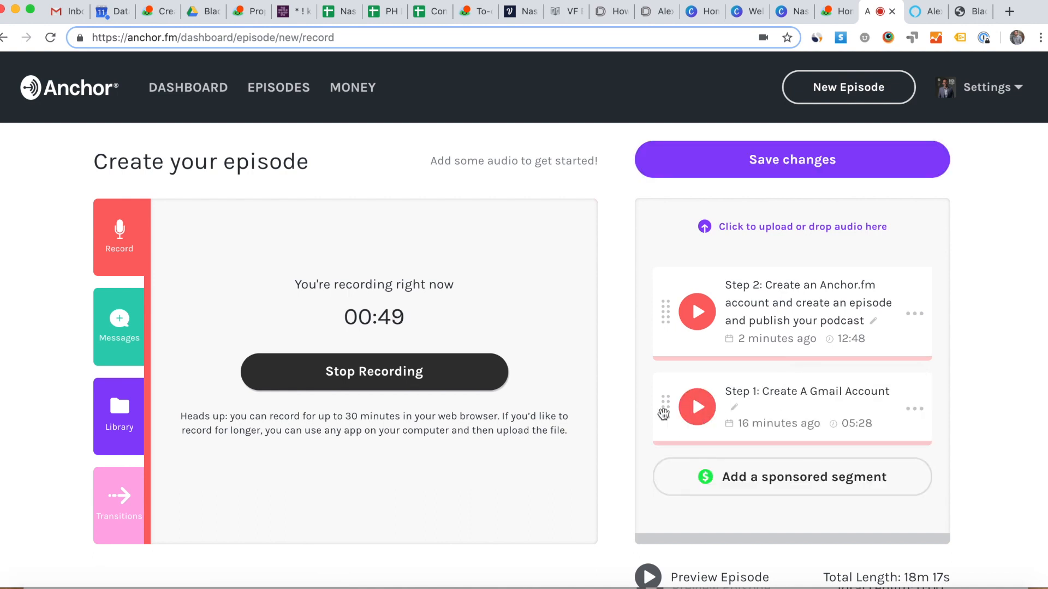
left_click_drag(670, 403, 679, 306)
mouse_move(667, 411)
left_mouse_down()
mouse_move(670, 289)
mouse_move(672, 395)
left_mouse_up()
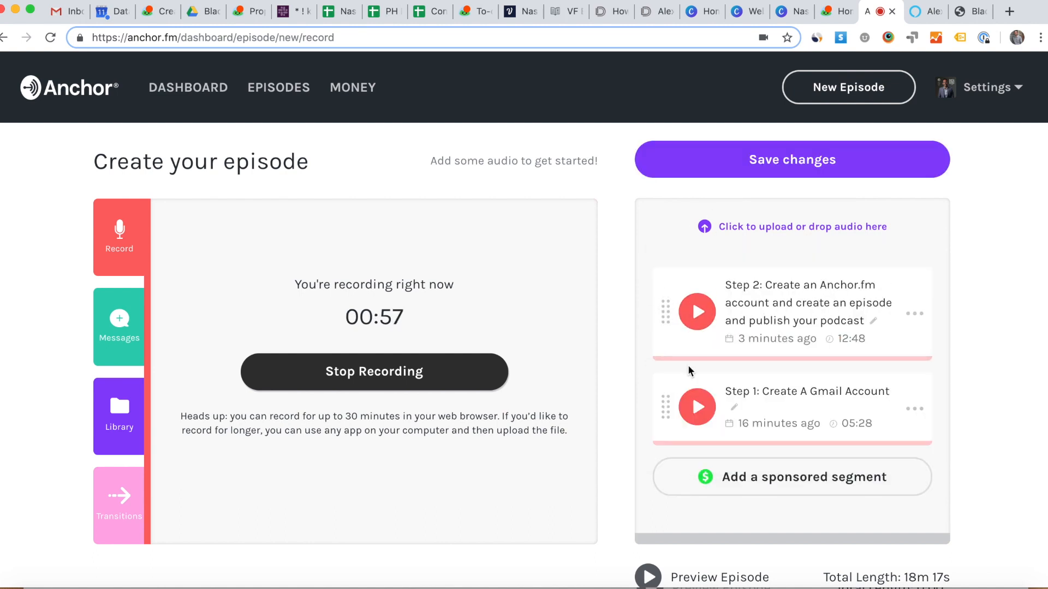
left_click_drag(667, 410, 678, 292)
Add the sponsored segment back and arrange the episode as Step 1, sponsored segment, Step 2
left_click(695, 464)
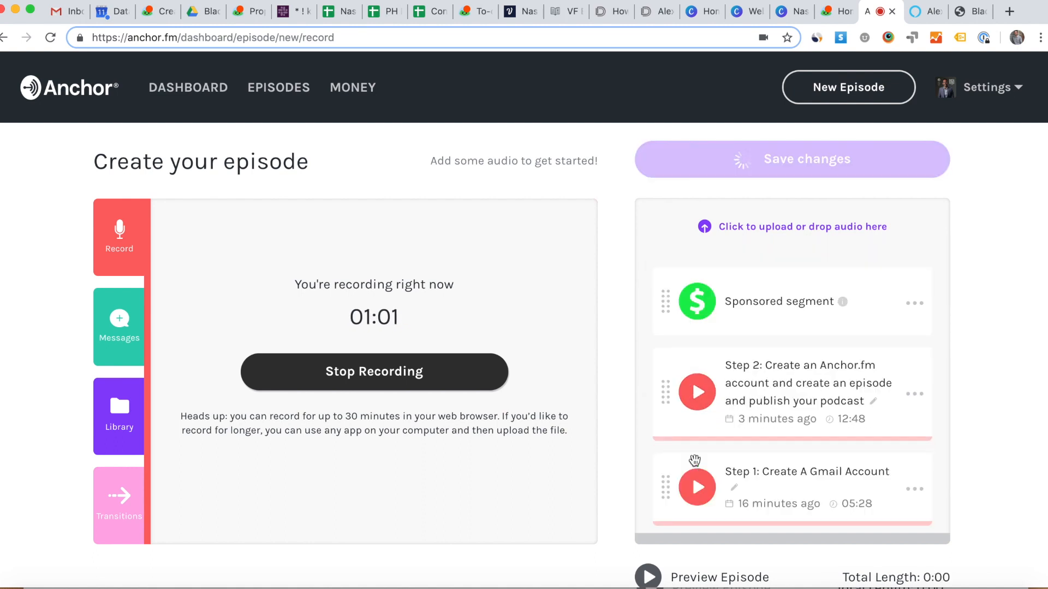
left_click_drag(669, 390, 677, 468)
scroll(686, 364, "down", 2)
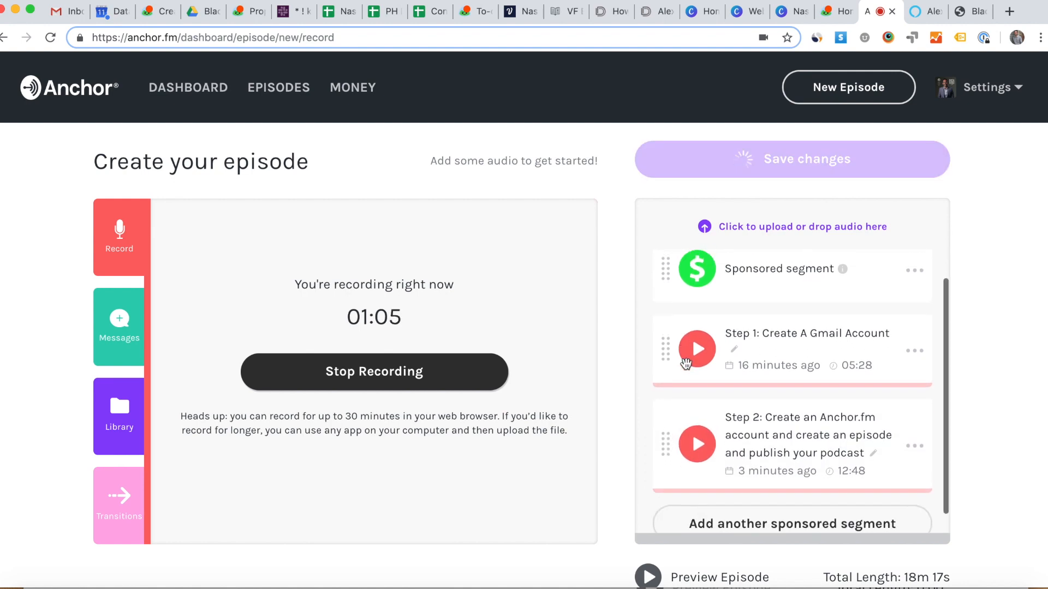
left_click_drag(664, 267, 662, 407)
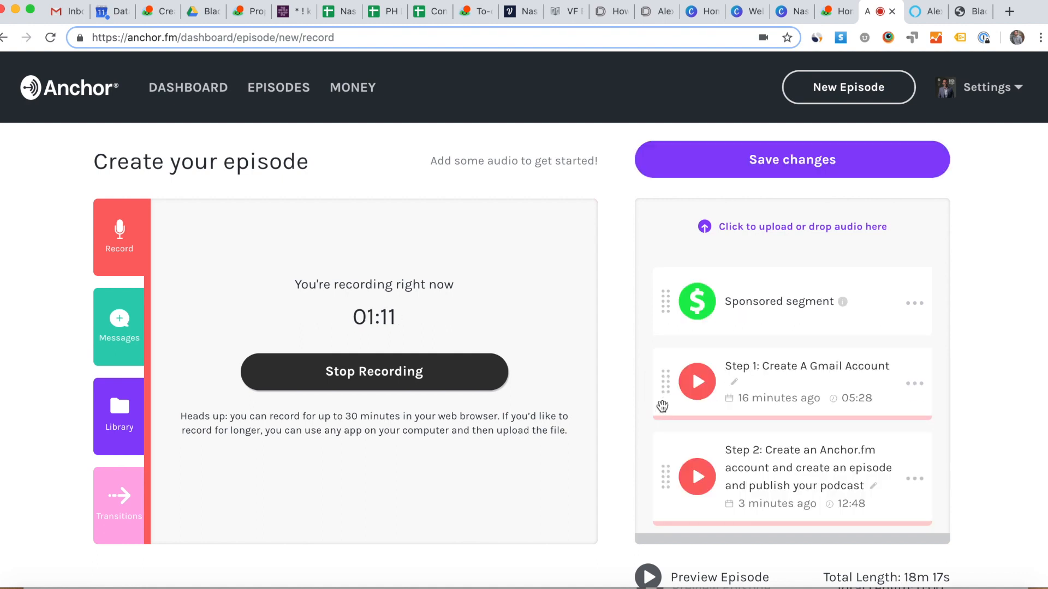
left_click_drag(666, 382, 669, 297)
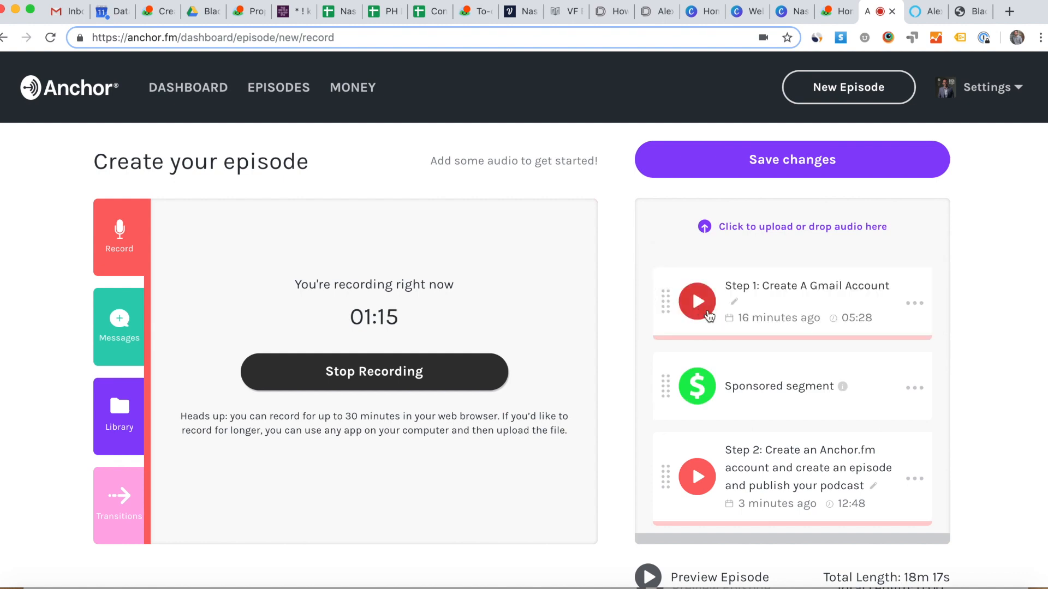
scroll(709, 327, "down", 2)
scroll(712, 350, "up", 2)
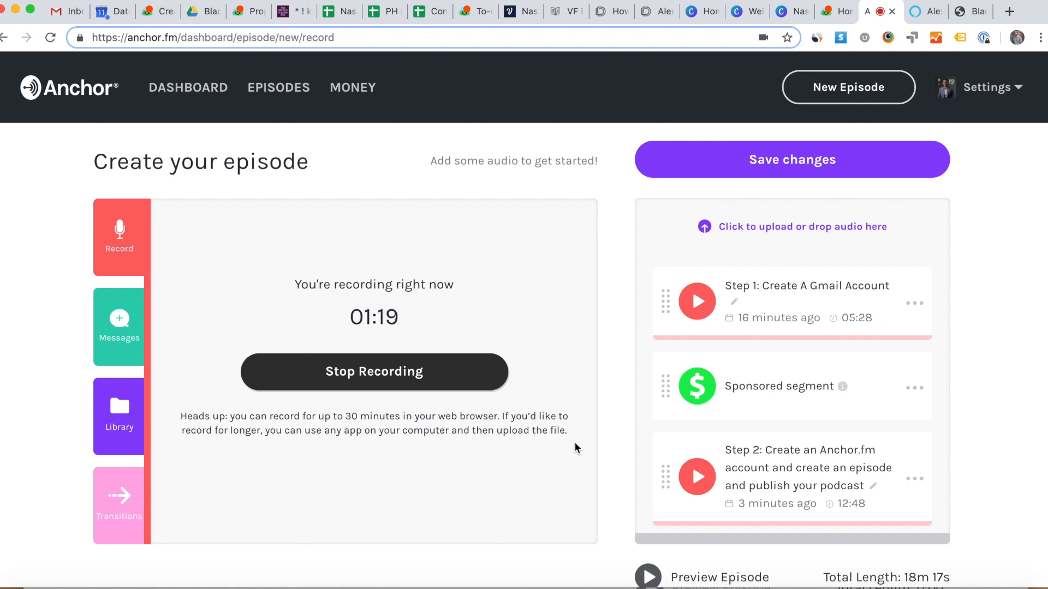
scroll(638, 437, "down", 1)
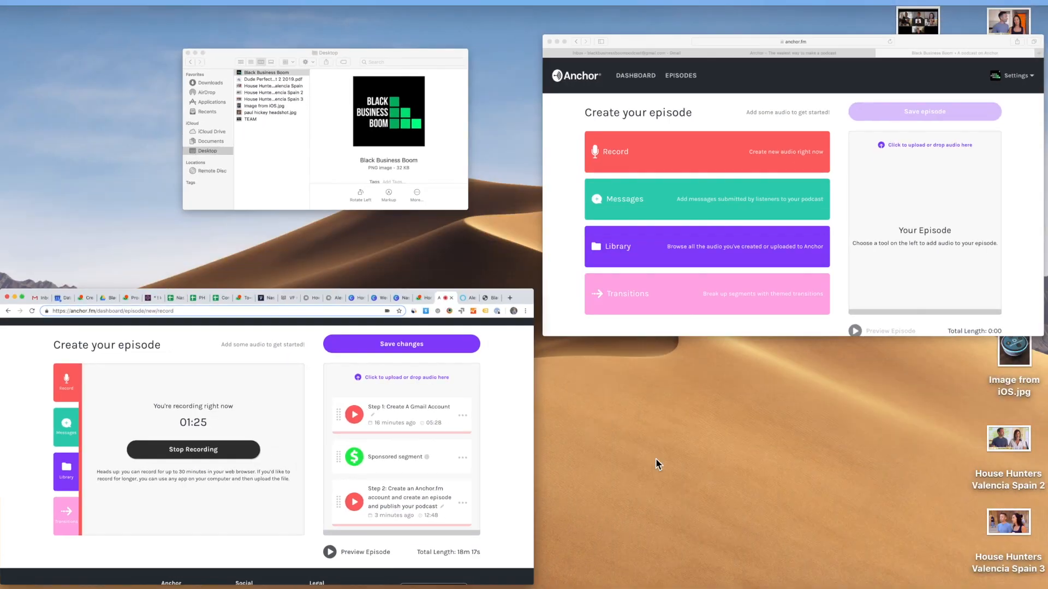
Return to the Safari Anchor window, dismiss the Favorites popup, and open the Black Business Boom dashboard
left_click(567, 267)
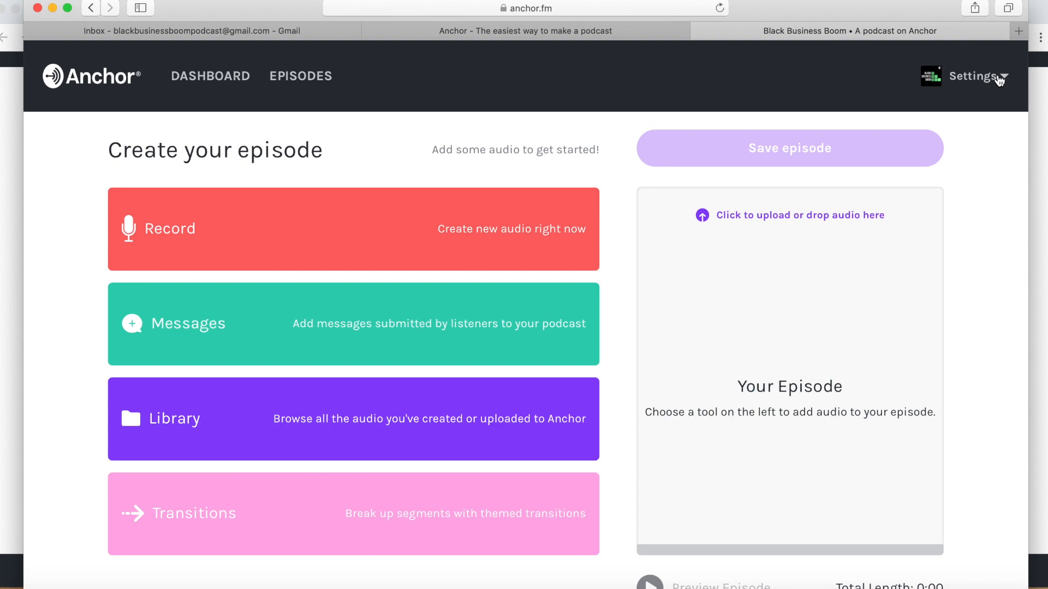
left_click(652, 6)
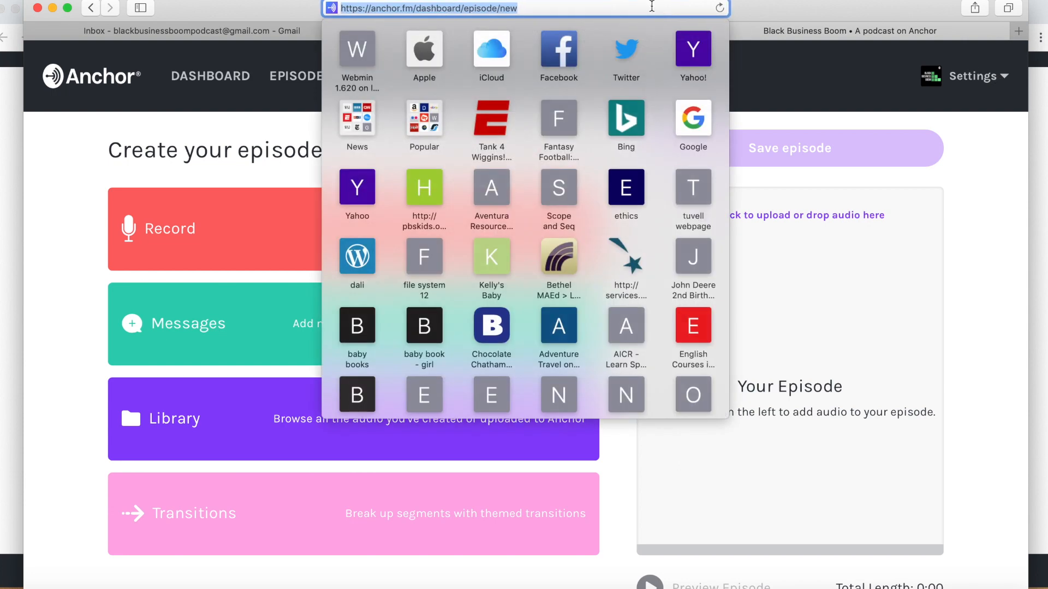
left_click(651, 7)
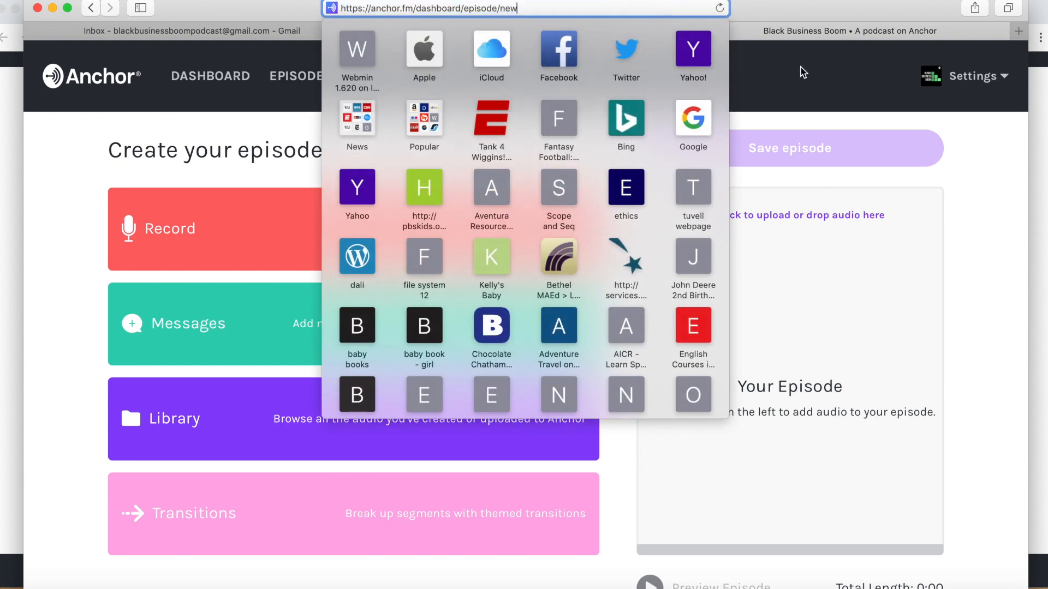
left_click(984, 142)
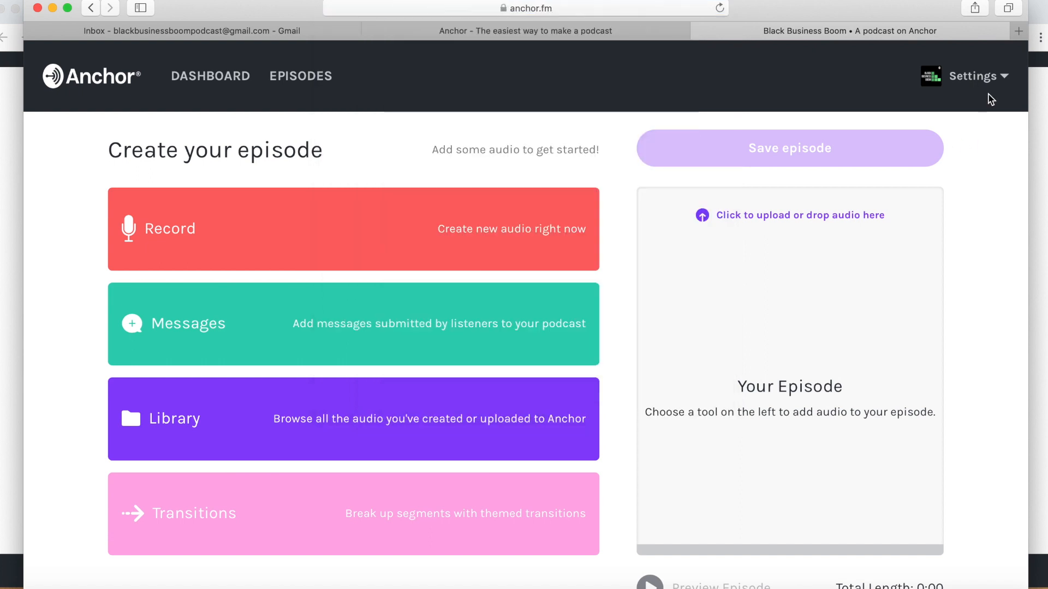
left_click(241, 80)
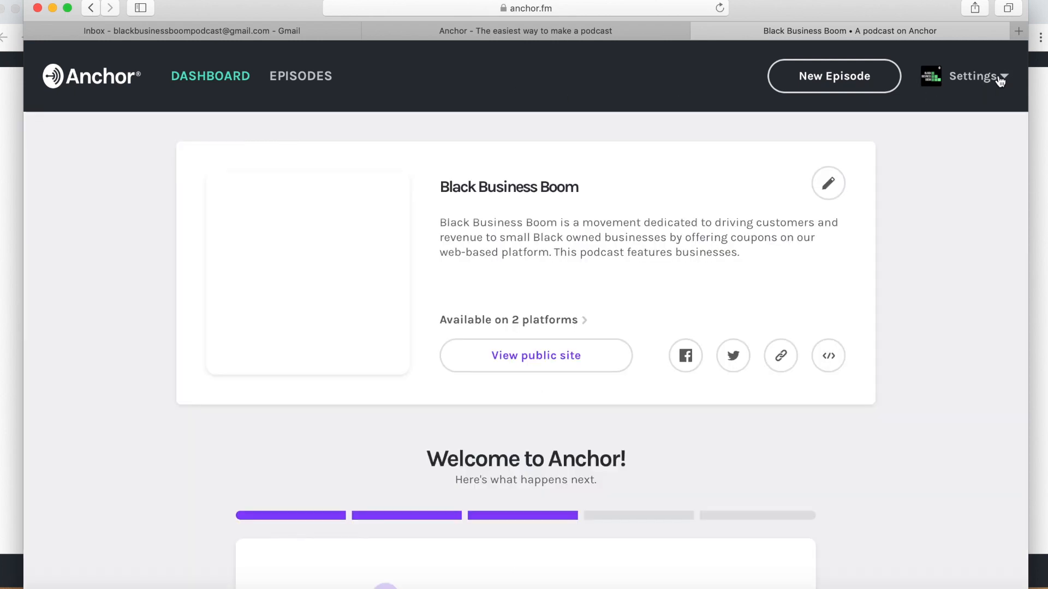
In the podcast's settings, expand Advanced and select the RSS feed URL
left_click(1003, 79)
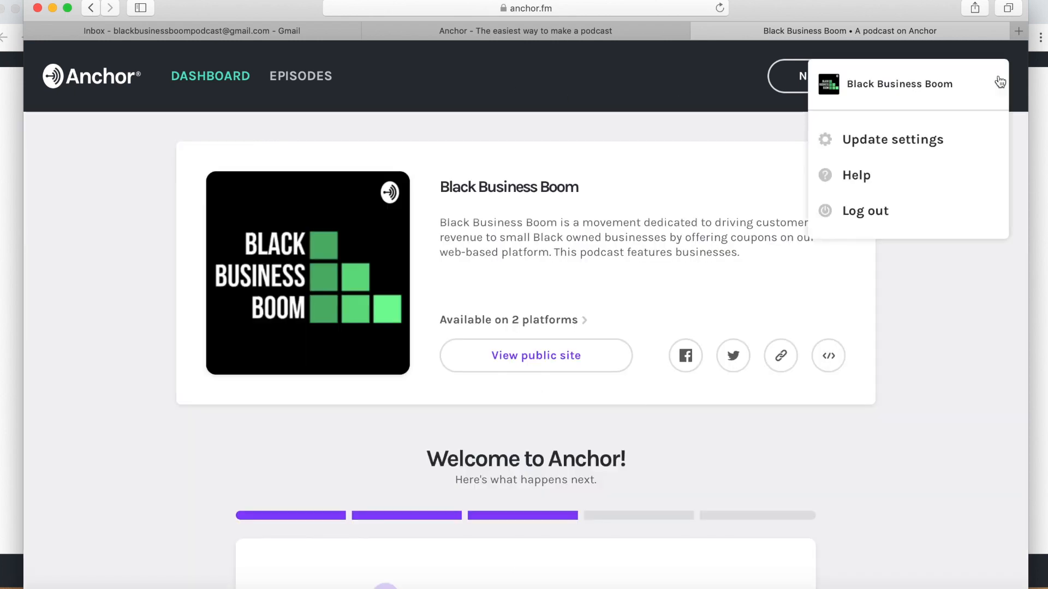
left_click(899, 148)
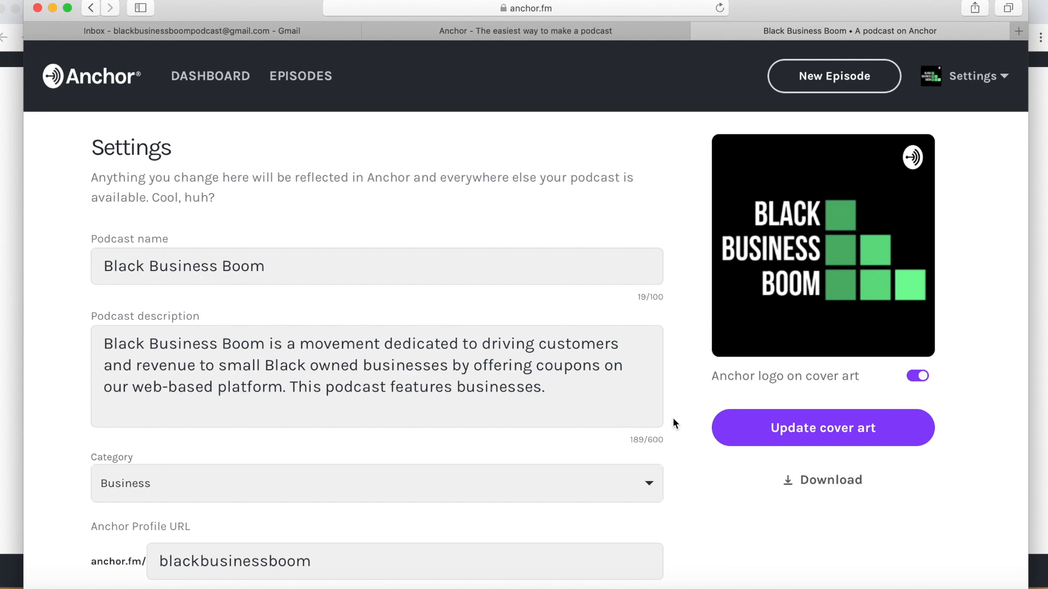
scroll(672, 419, "down", 10)
scroll(673, 423, "down", 3)
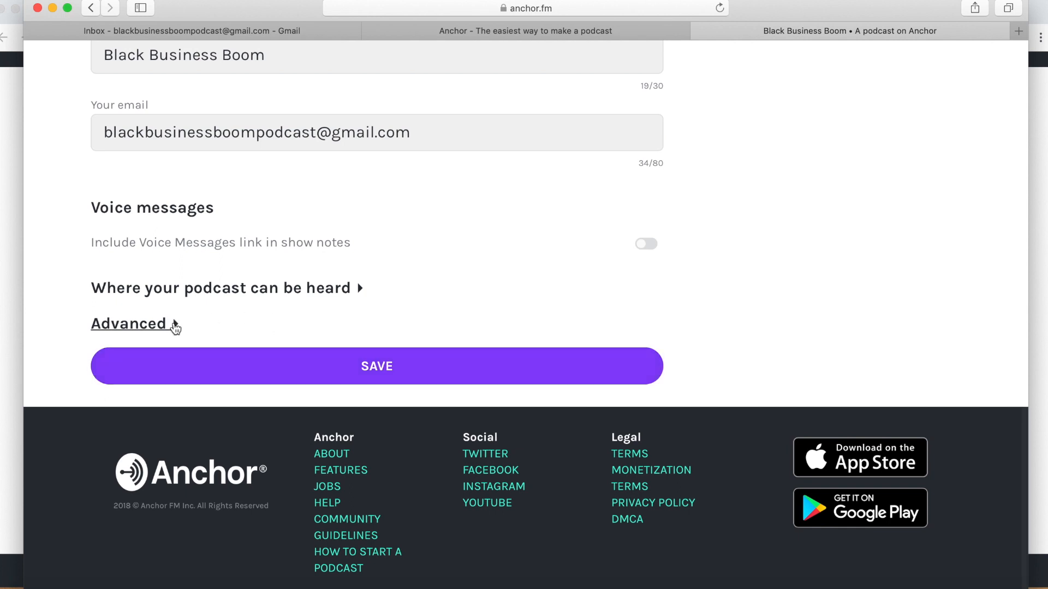
left_click(175, 327)
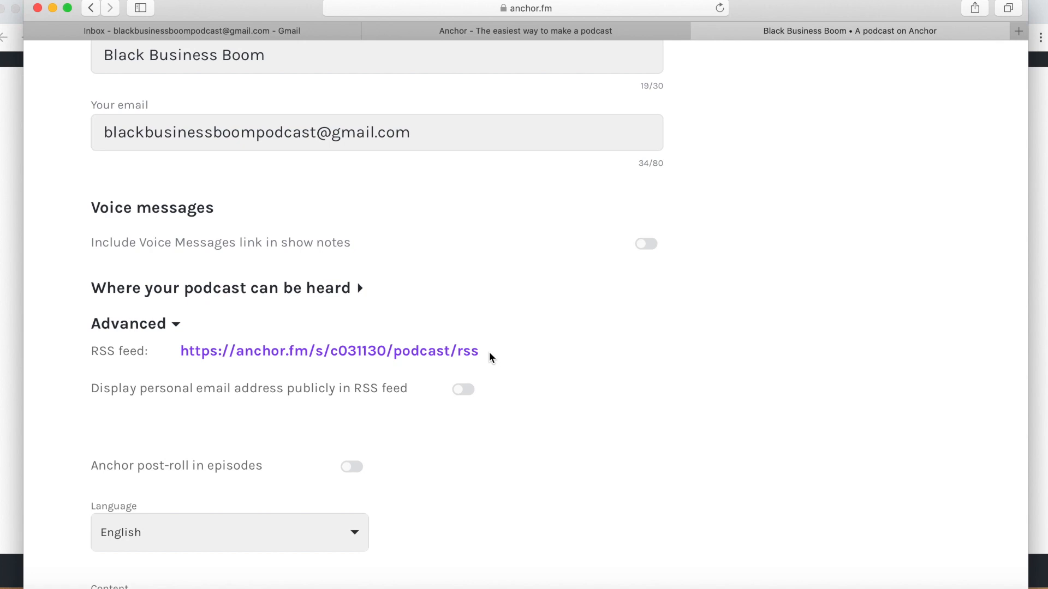
left_click_drag(490, 355, 177, 352)
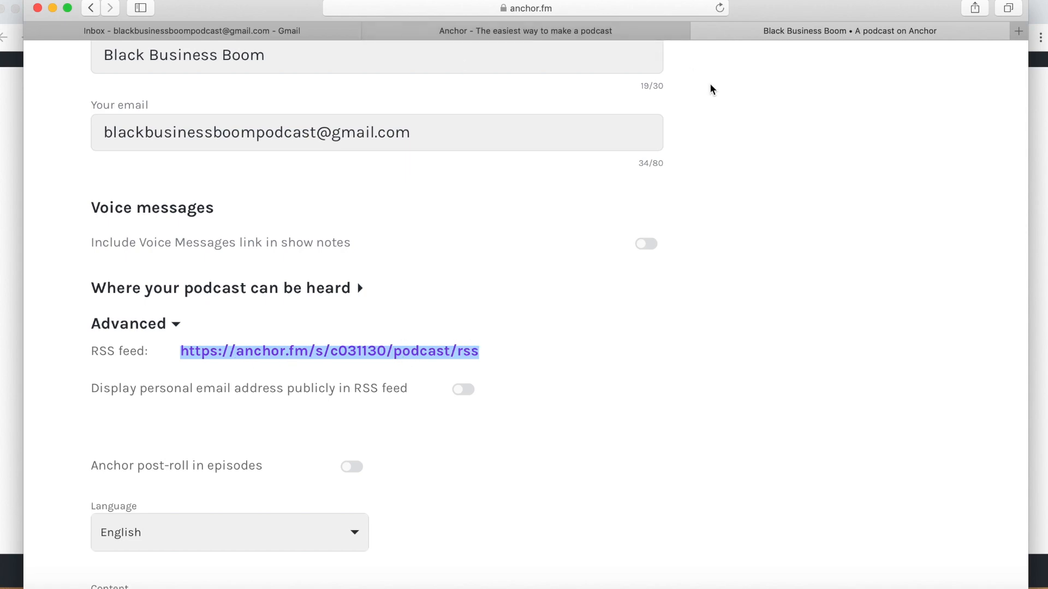
Switch to the Chrome window showing the Alexa Skills Kit Developer Console
key("ctrl+Up")
left_click(477, 439)
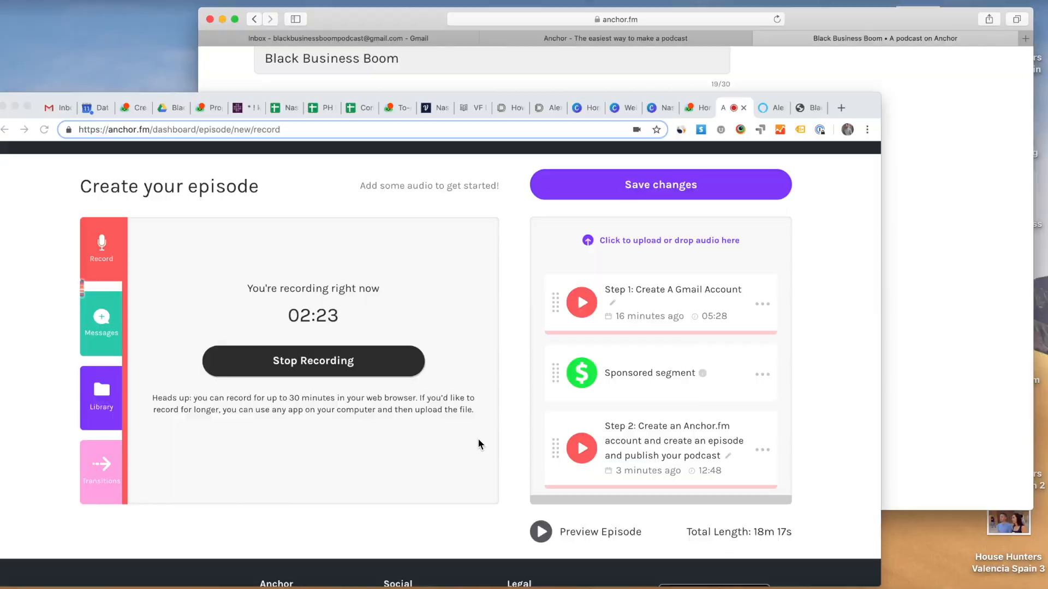
left_click(915, 12)
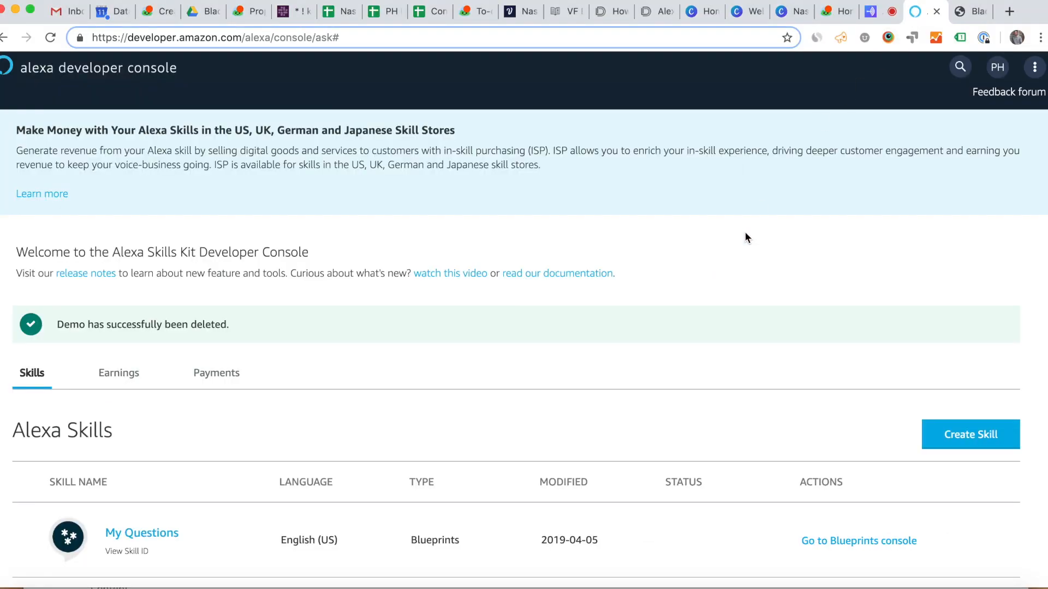
Load developer.amazon.com/alexa and sign in to the Amazon developer account
left_click(354, 38)
left_click(363, 38)
key("BackSpace")
key("BackSpace")
key("BackSpace")
key("BackSpace")
key("BackSpace")
key("BackSpace")
key("BackSpace")
key("BackSpace")
key("BackSpace")
key("BackSpace")
key("BackSpace")
key("BackSpace")
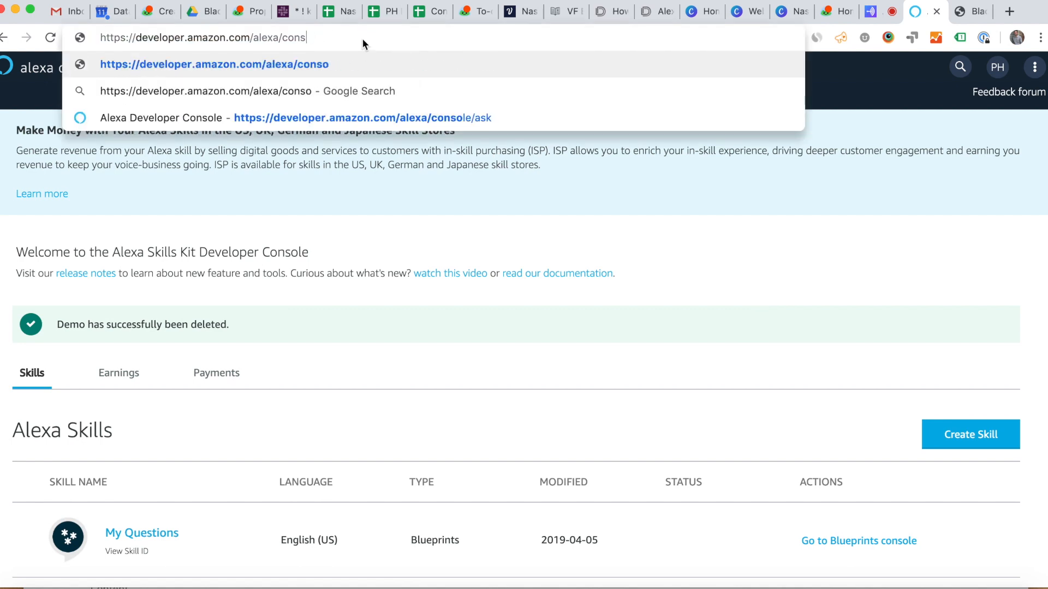
key("Return")
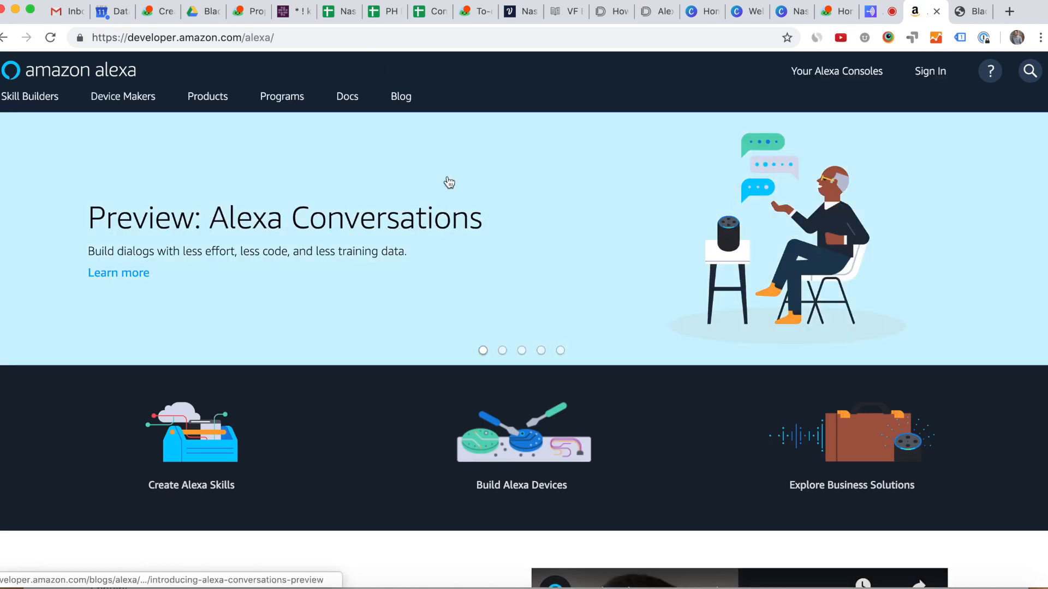
left_click(934, 77)
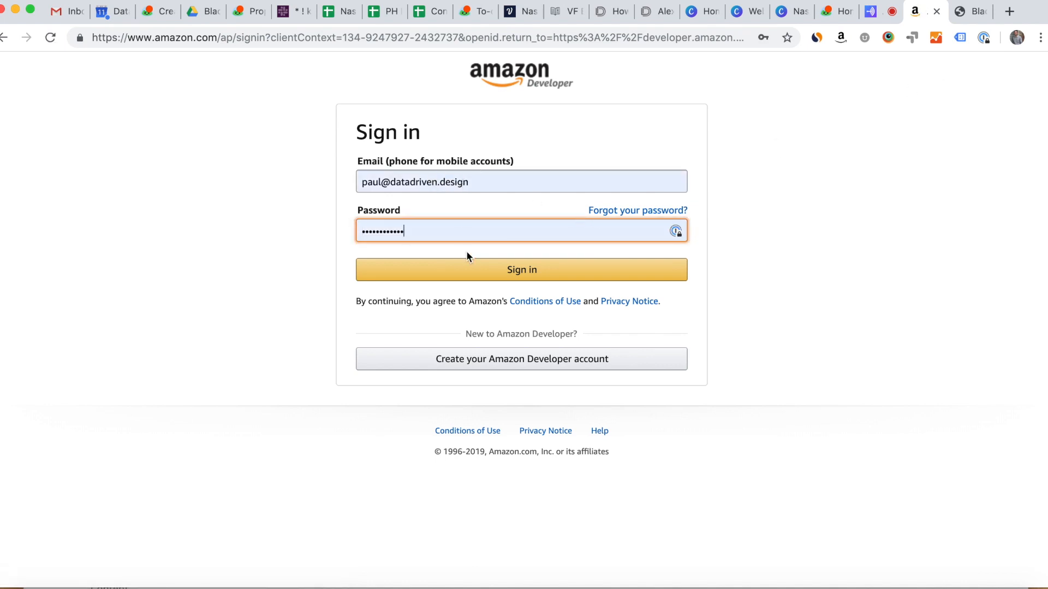
left_click(484, 277)
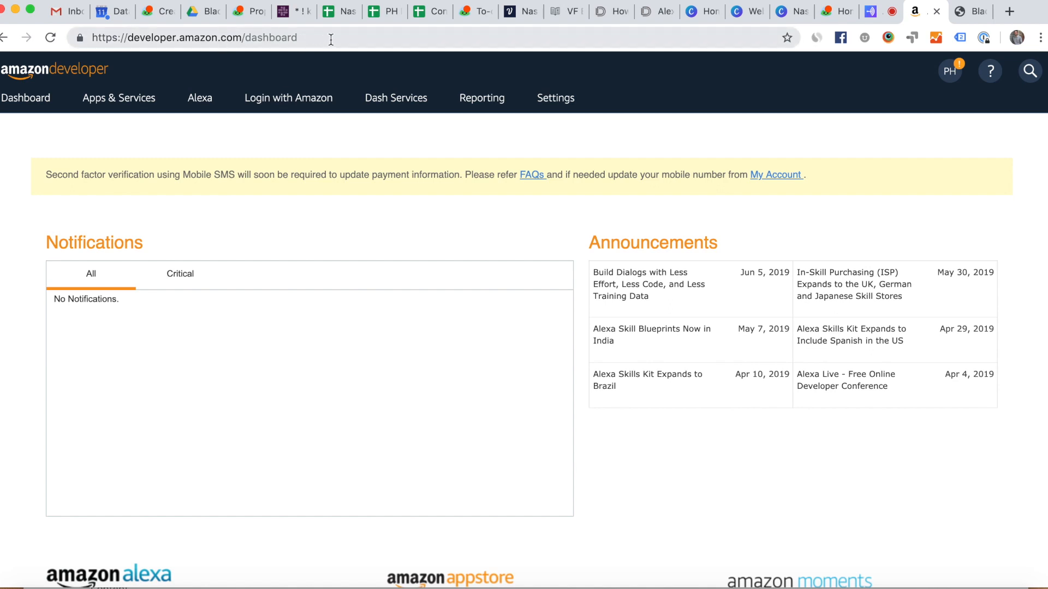
Go to Alexa Skills Kit's skill list and choose Create Skill
mouse_move(208, 103)
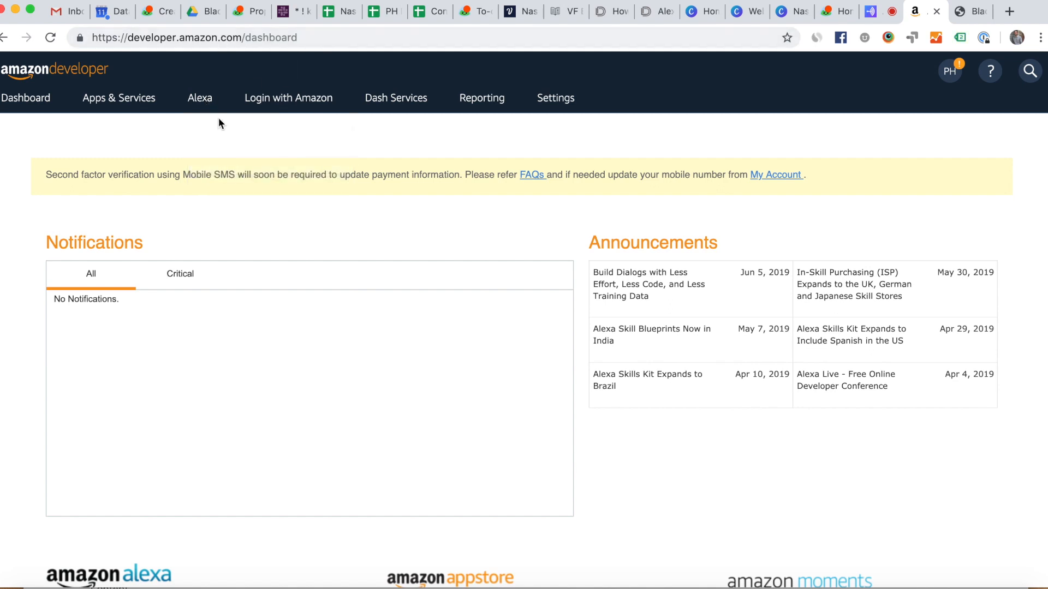
left_click(221, 139)
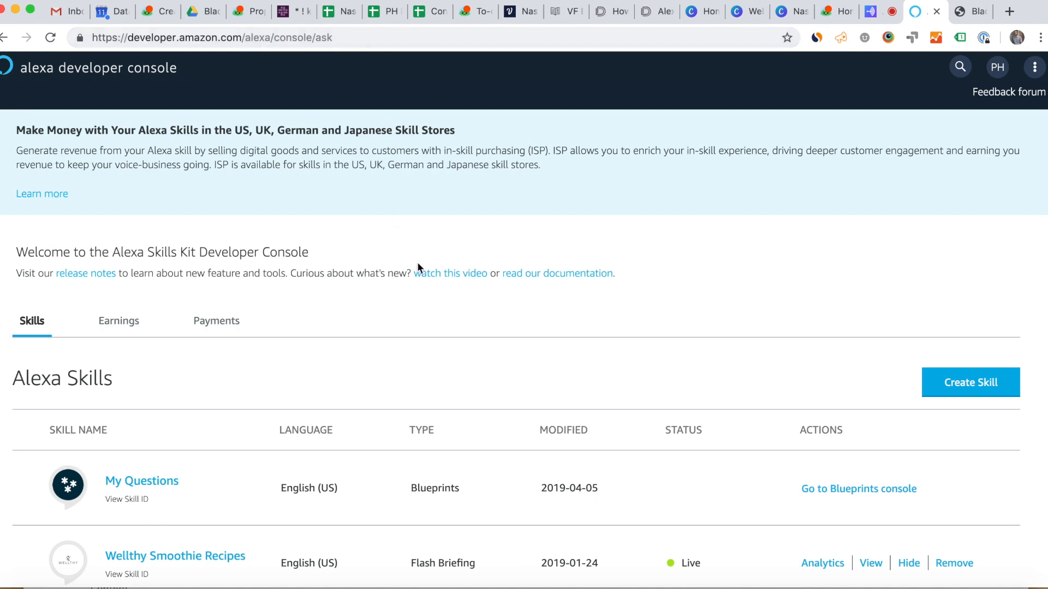
scroll(418, 264, "down", 4)
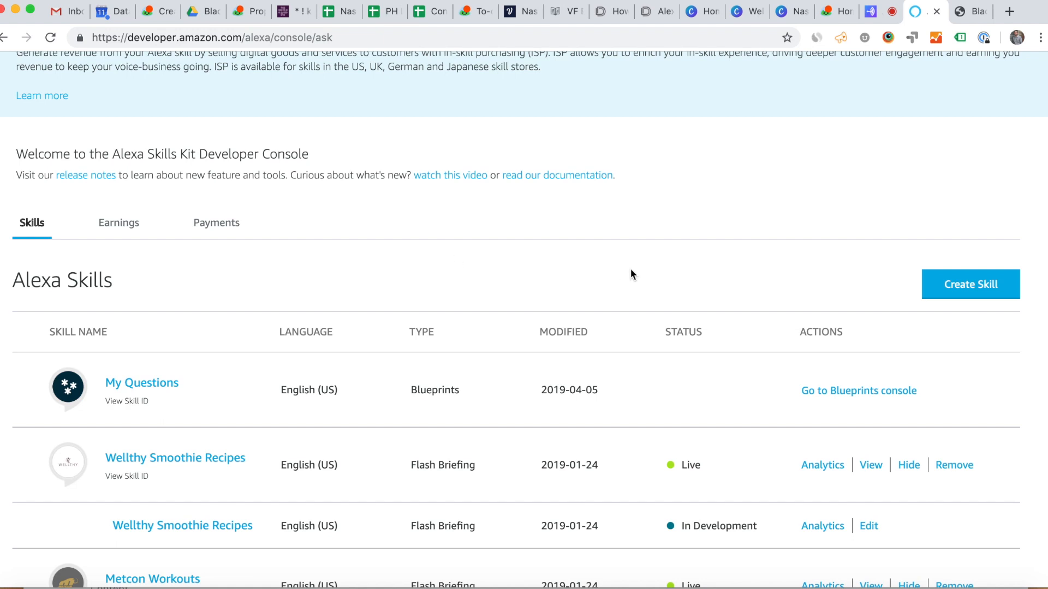
scroll(892, 162, "up", 3)
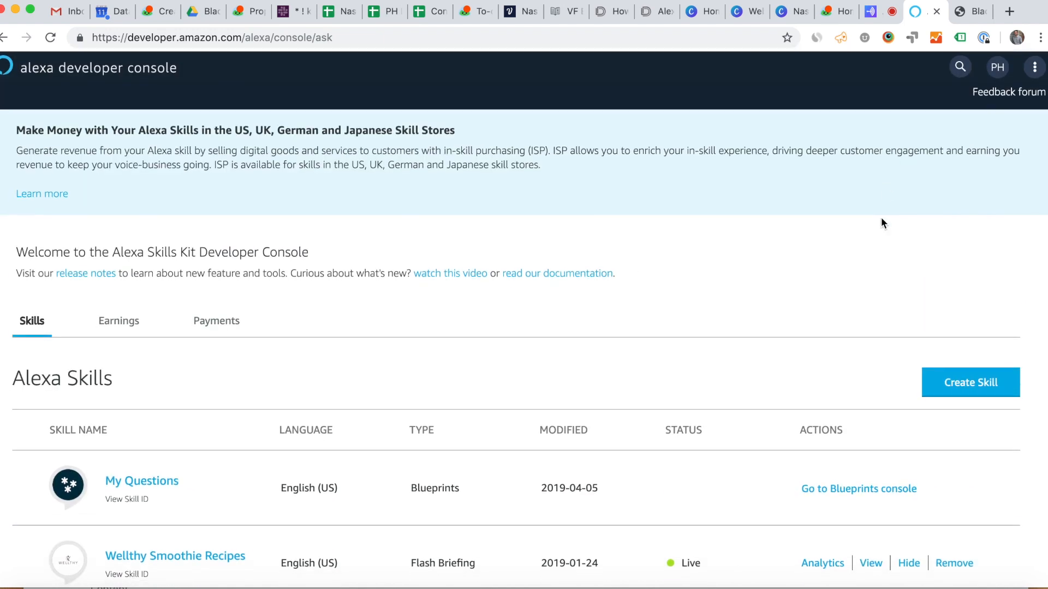
left_click(958, 387)
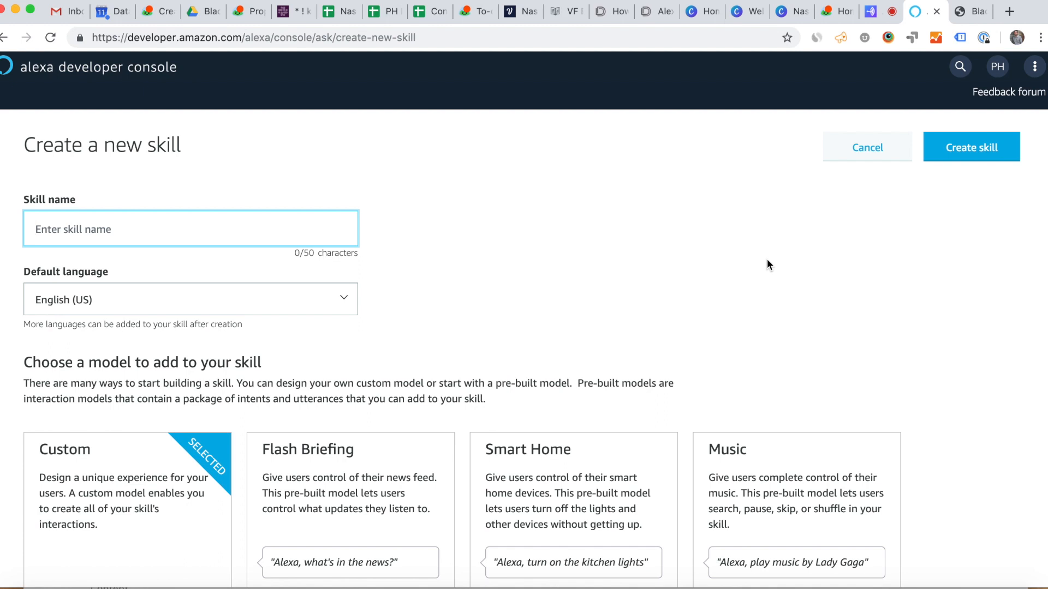
Name the new skill 'Black Business Boom Featured Businesses'
type("Black Business boo")
key("BackSpace")
key("BackSpace")
key("BackSpace")
type("Boom Featured Businesses")
left_click(607, 259)
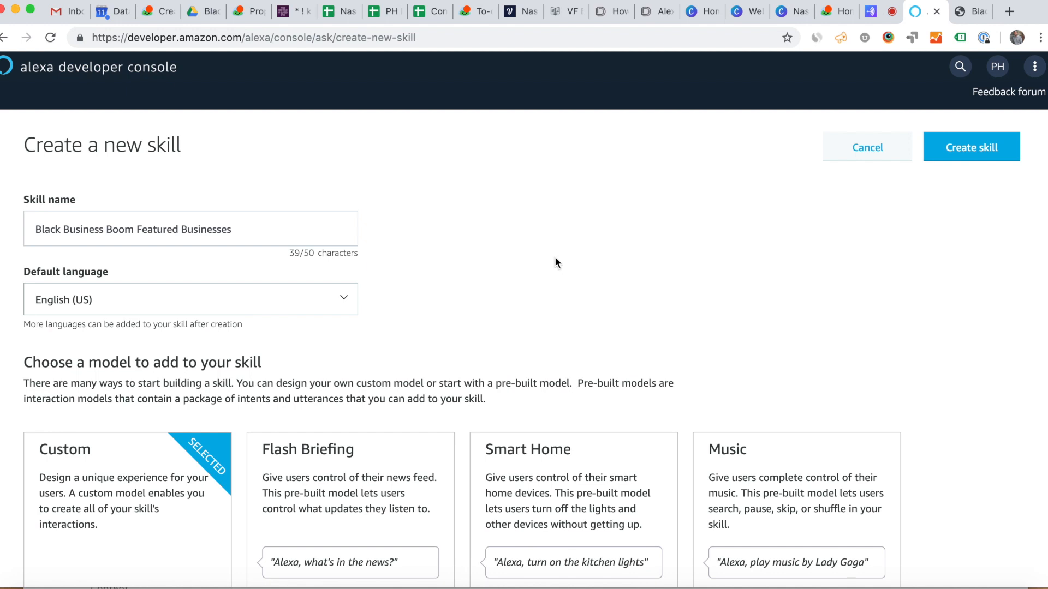
Choose the Flash Briefing model and create the skill
scroll(554, 298, "down", 2)
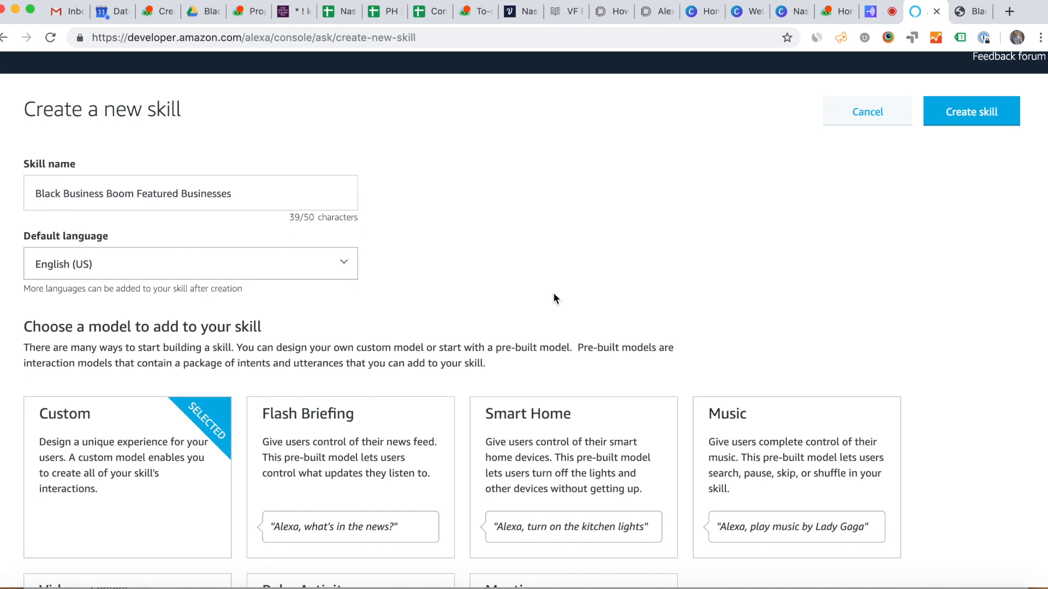
scroll(553, 299, "down", 1)
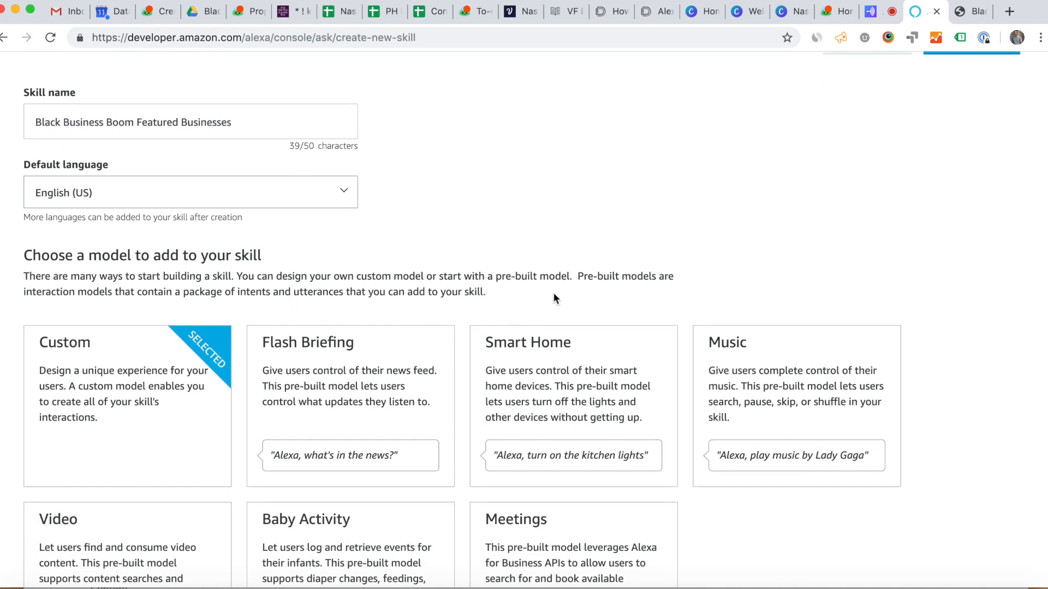
scroll(527, 215, "down", 1)
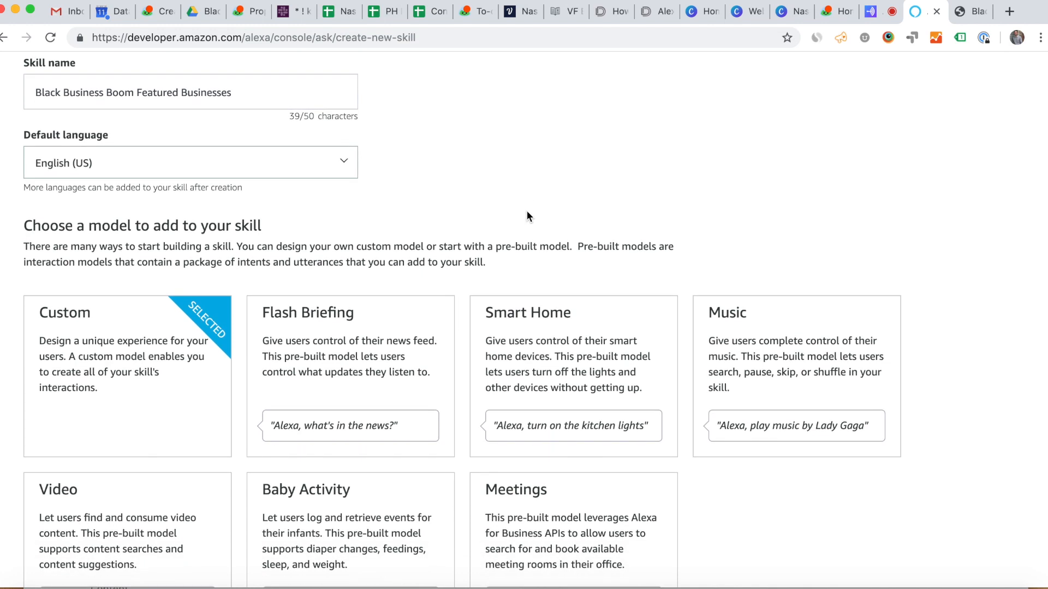
scroll(527, 216, "down", 1)
scroll(528, 216, "up", 2)
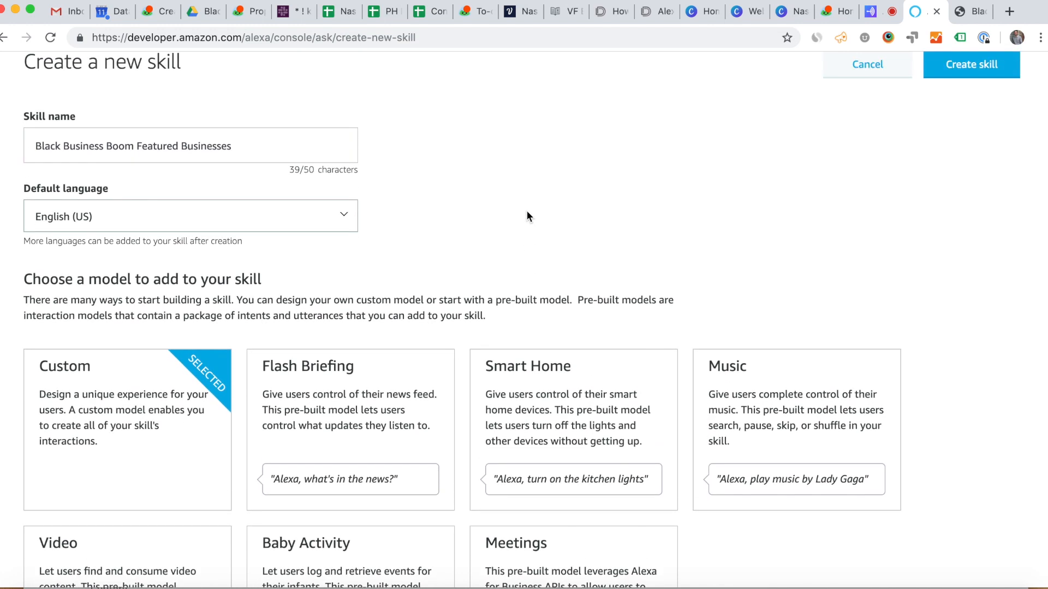
scroll(527, 216, "down", 4)
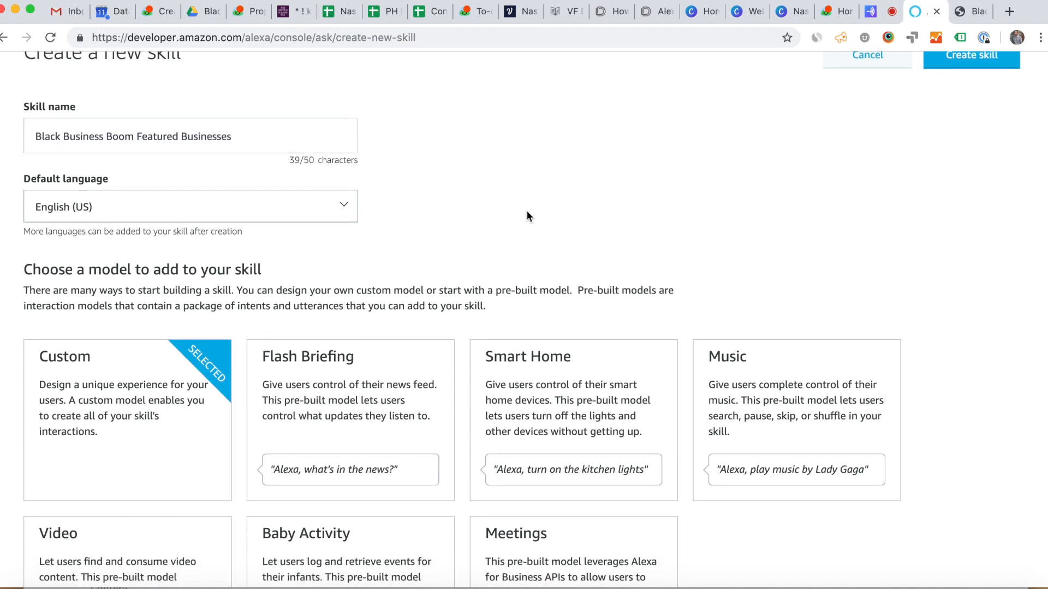
scroll(527, 216, "down", 1)
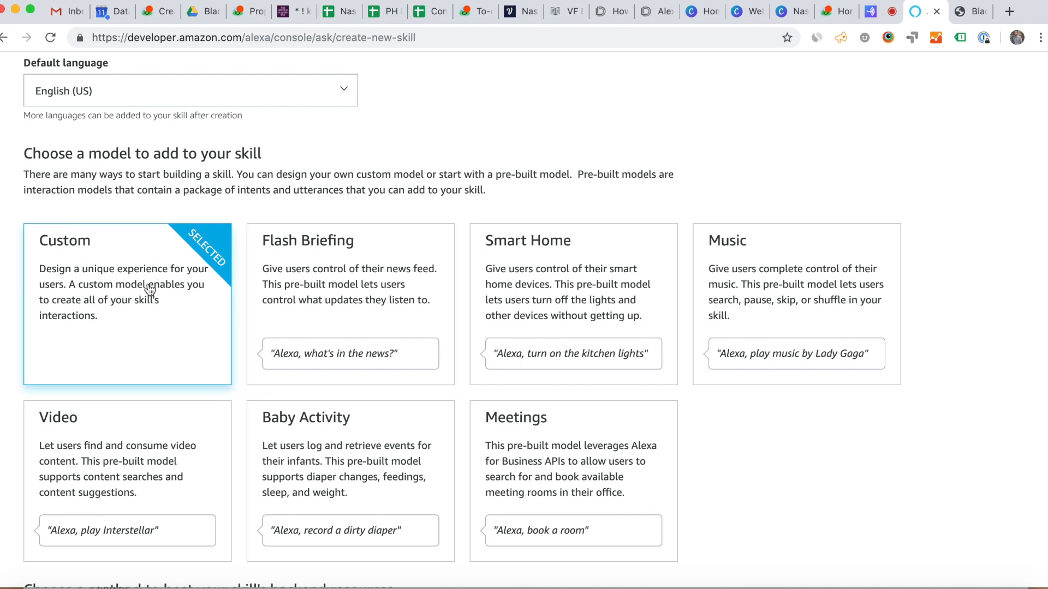
left_click(352, 288)
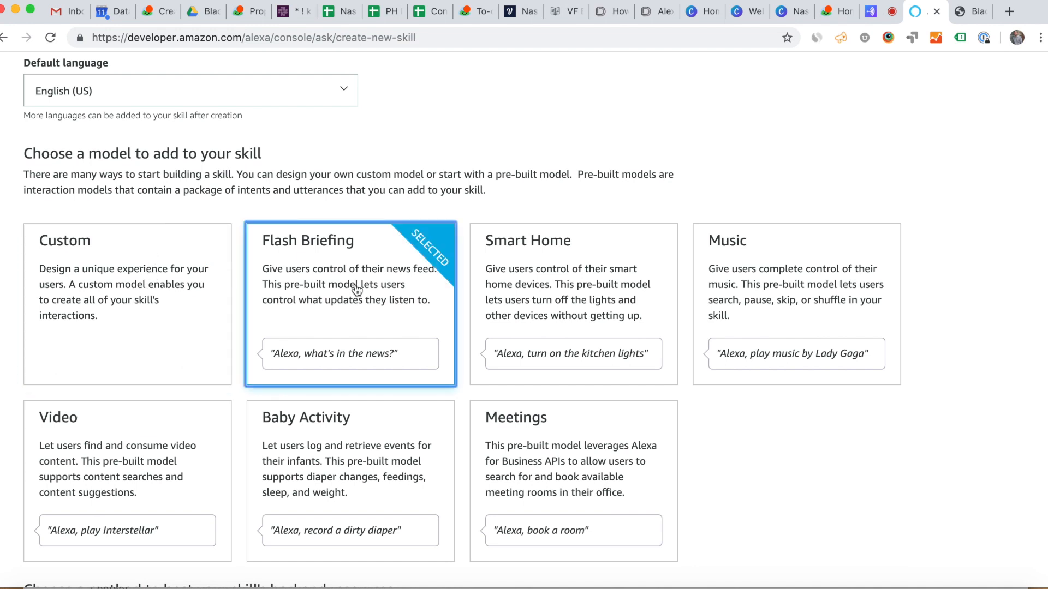
scroll(353, 288, "down", 1)
scroll(355, 290, "up", 5)
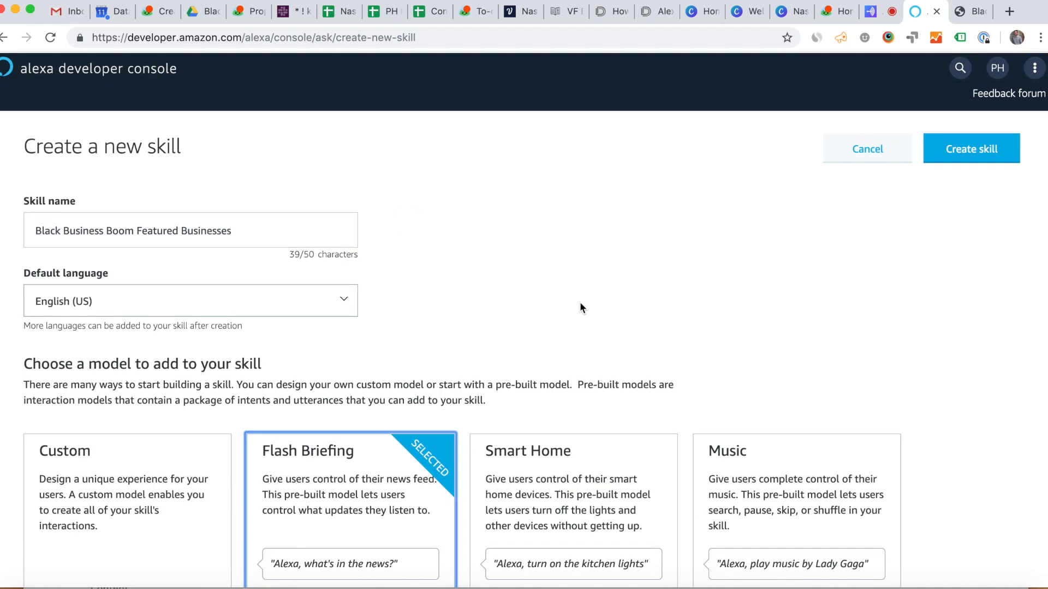
left_click(963, 149)
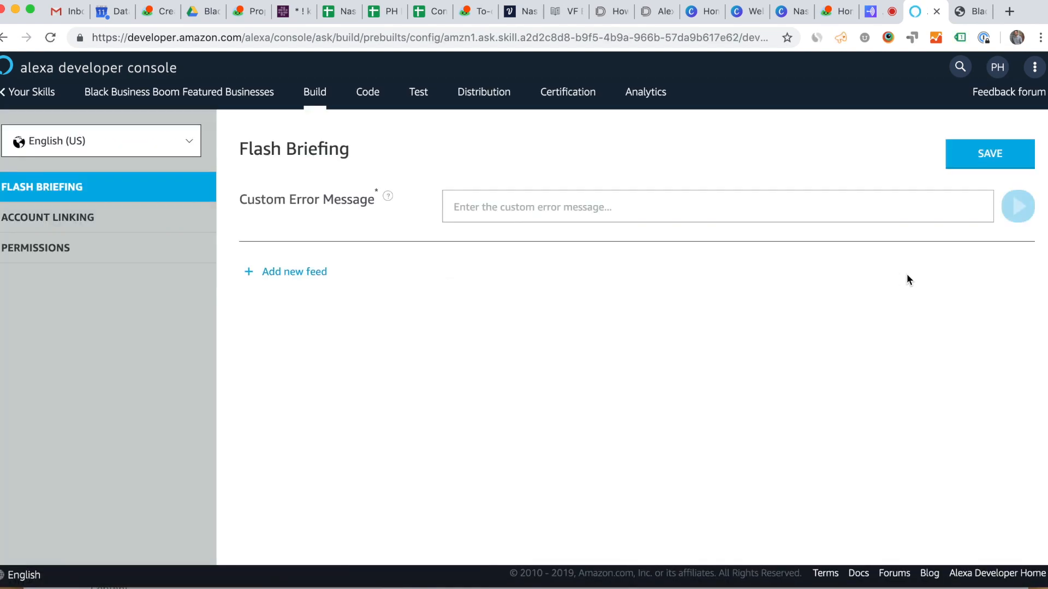
Enter the custom error message 'Sorry, Black Business Boom isn't in right now. We will be back soon.'
left_click(613, 202)
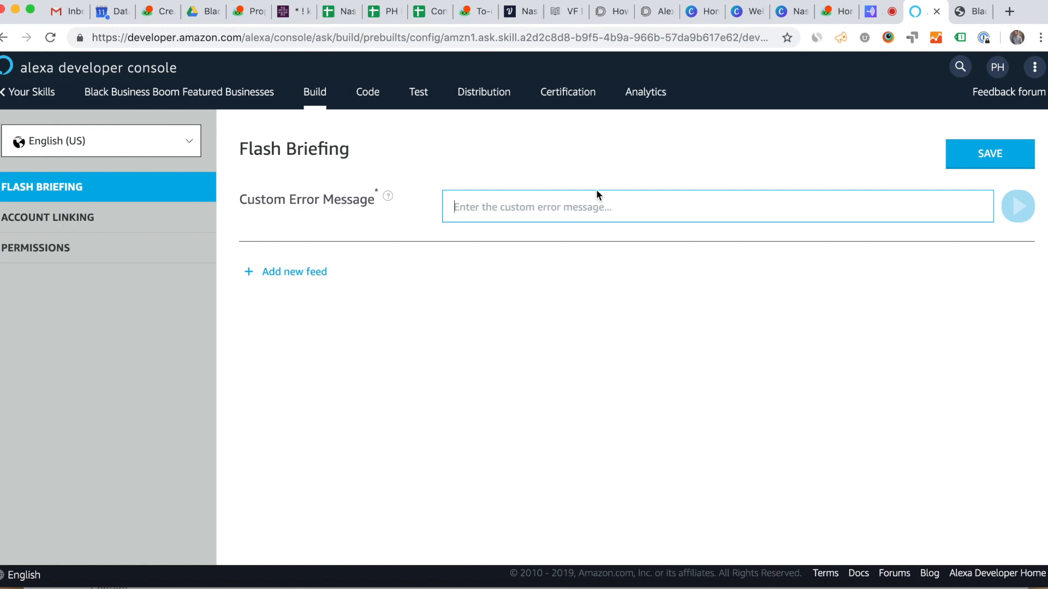
type("Sorry, Black Business Boom isn't in right now. We will be back soon.")
left_click(1007, 293)
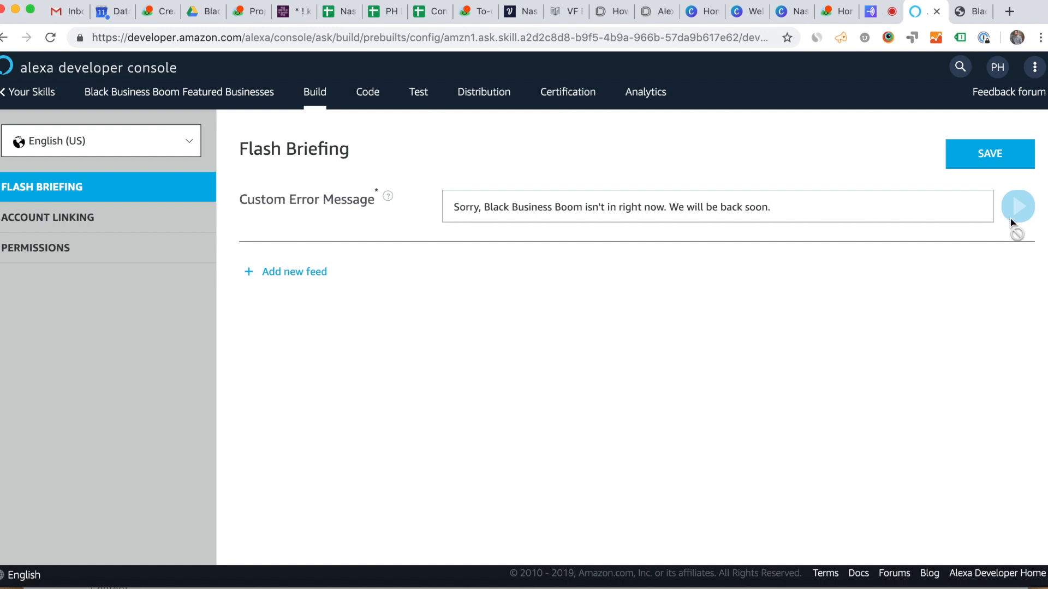
Preview the error message aloud at higher volume, then begin adding a new feed
left_click(1028, 212)
key("XF86AudioRaiseVolume")
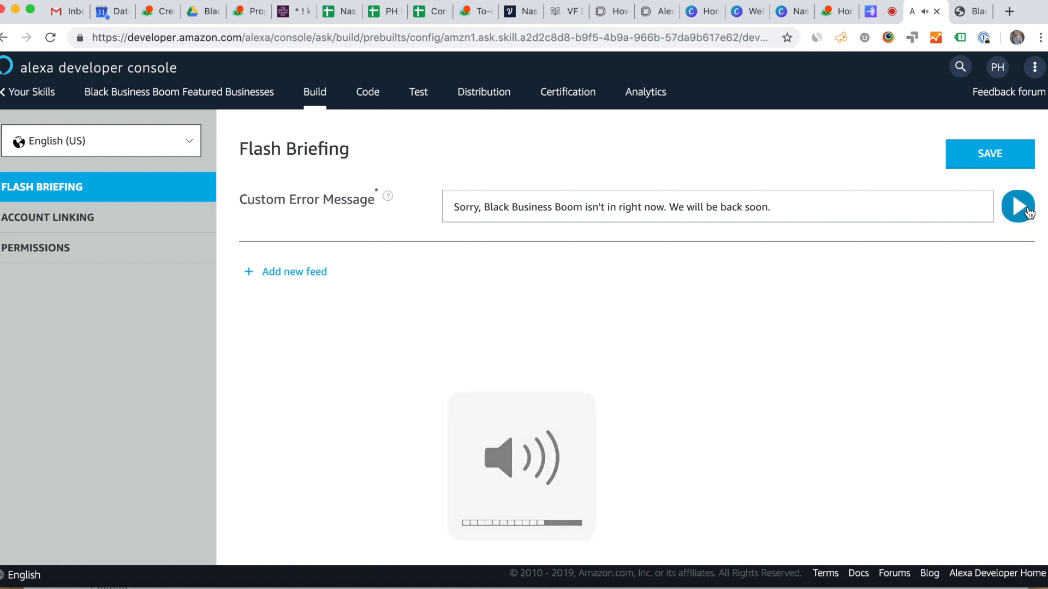
key("XF86AudioRaiseVolume")
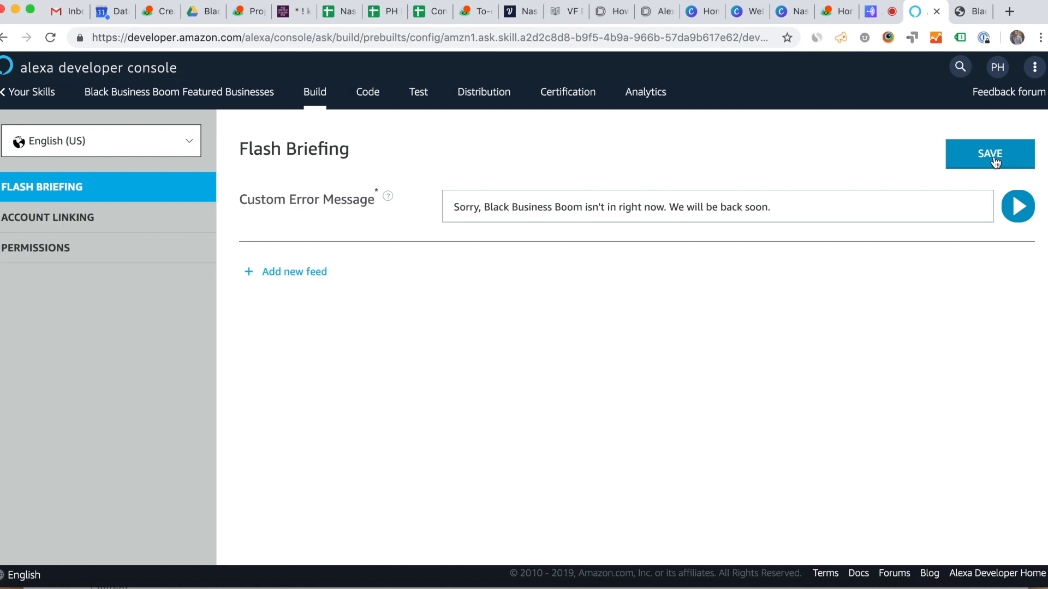
left_click(301, 274)
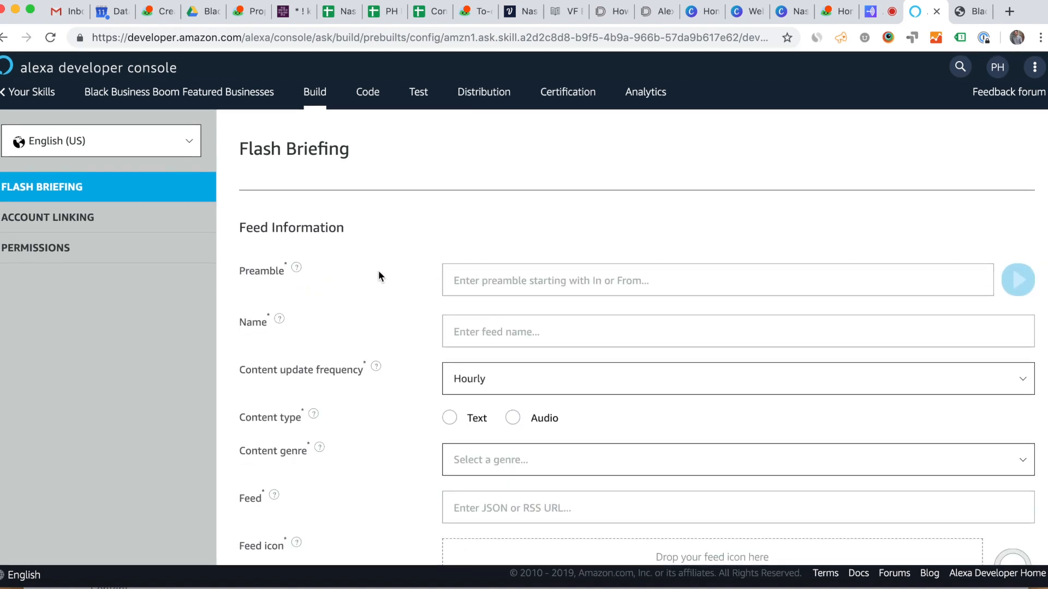
Accept the suggested preamble text and play it back to preview
scroll(378, 270, "down", 5)
scroll(378, 276, "up", 5)
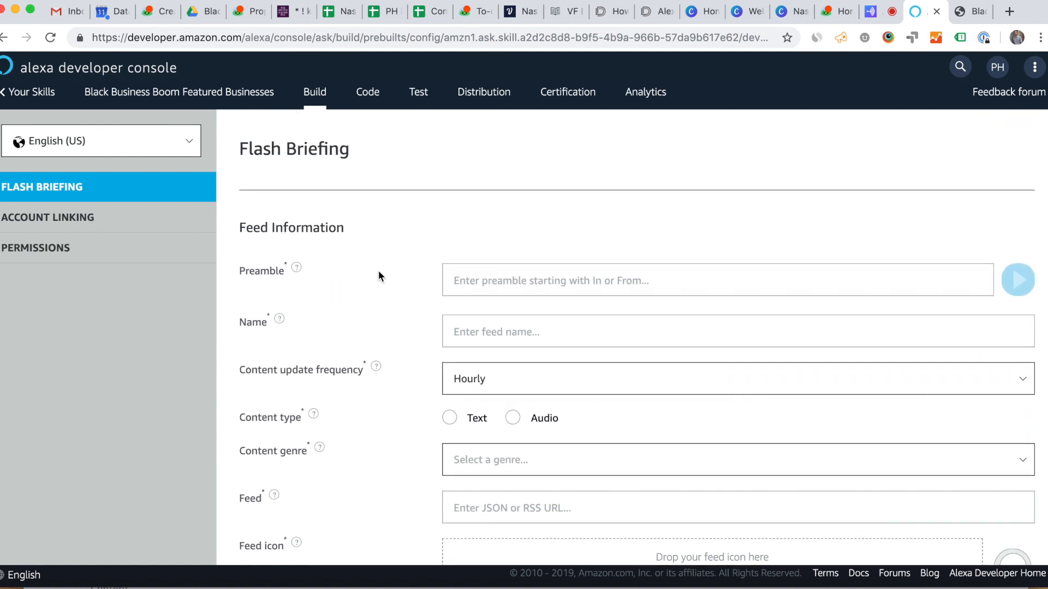
left_click(498, 281)
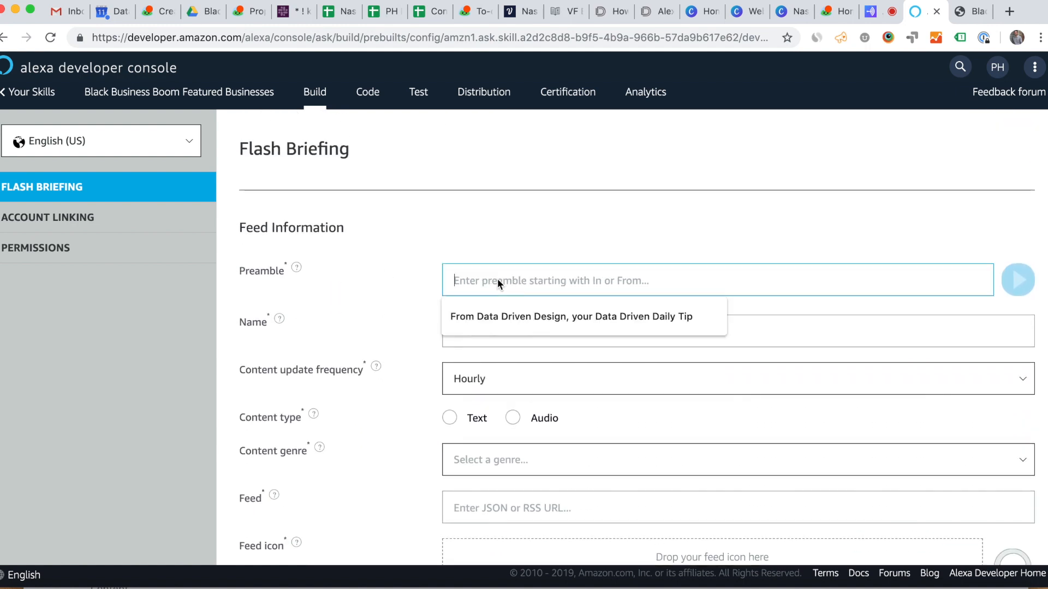
left_click(513, 315)
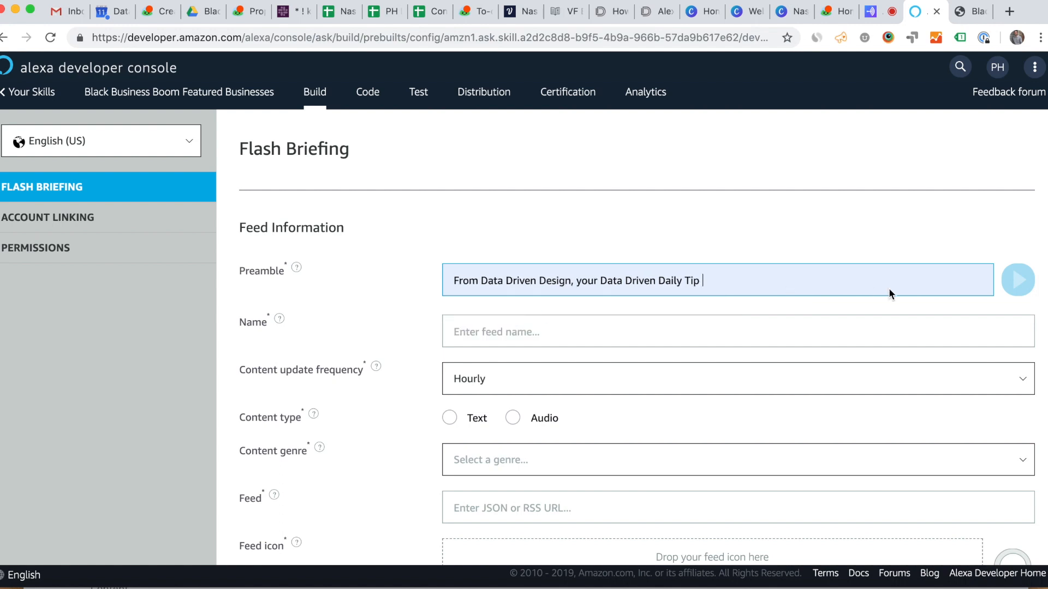
left_click(986, 242)
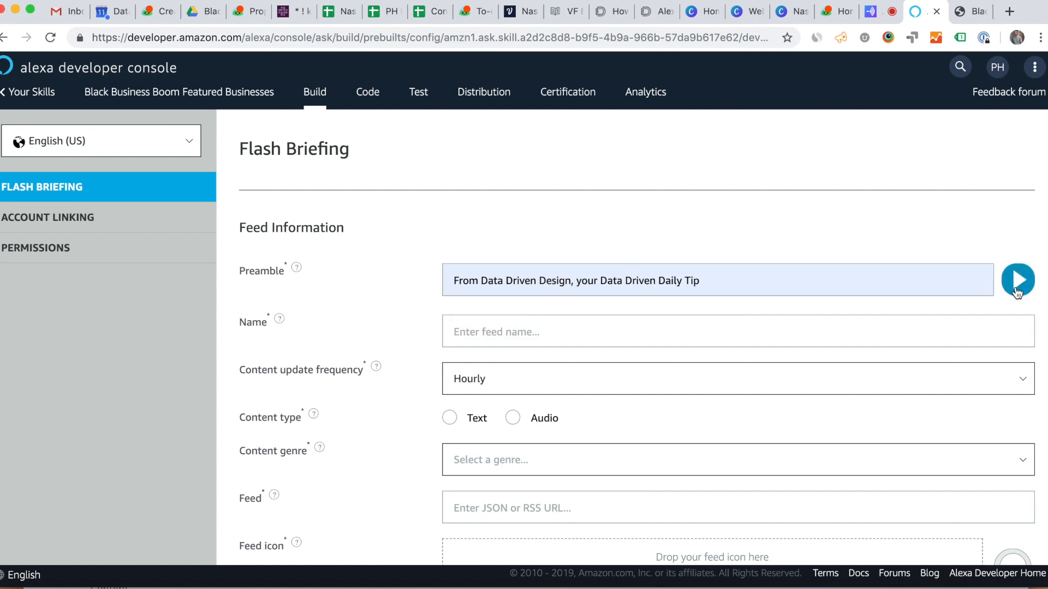
left_click(1016, 282)
Replace the preamble with 'From Black Business Boom, Your Featured Black-Owned Business', under 70 characters
left_click_drag(723, 282, 555, 278)
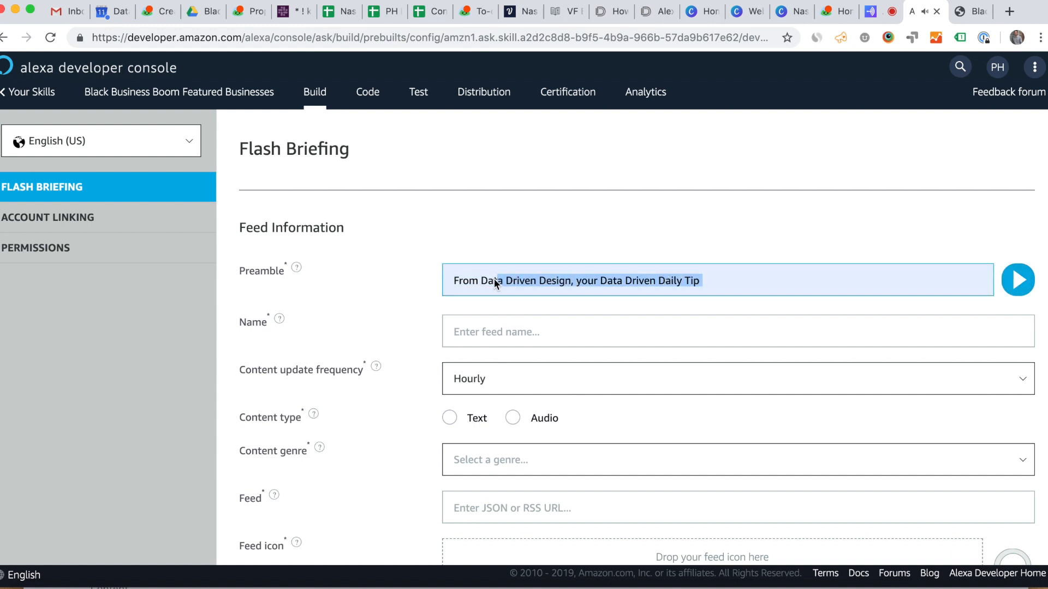
type("Black ")
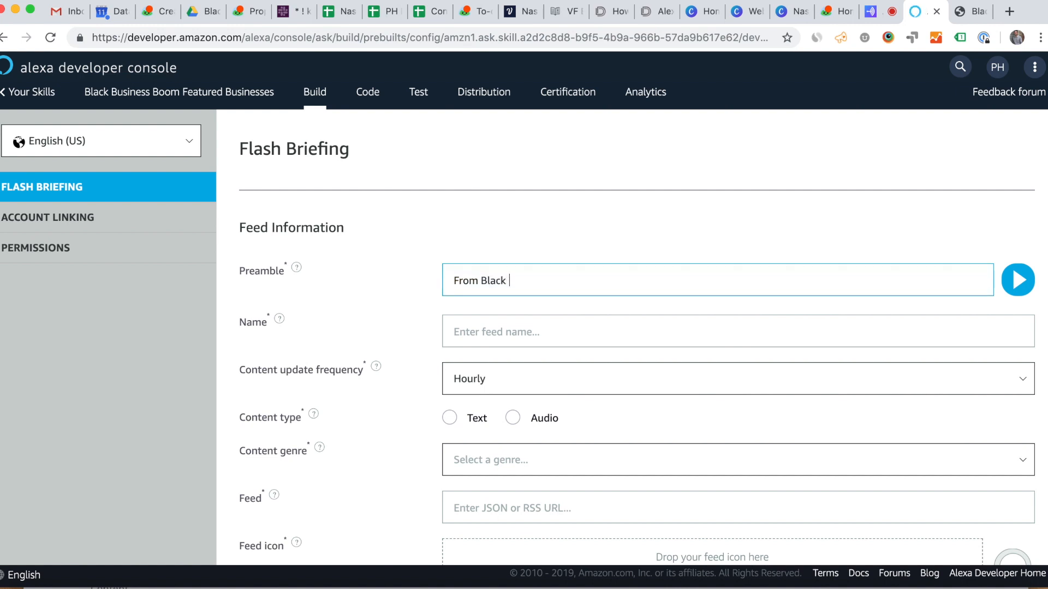
type("Business Boom, Your Feature")
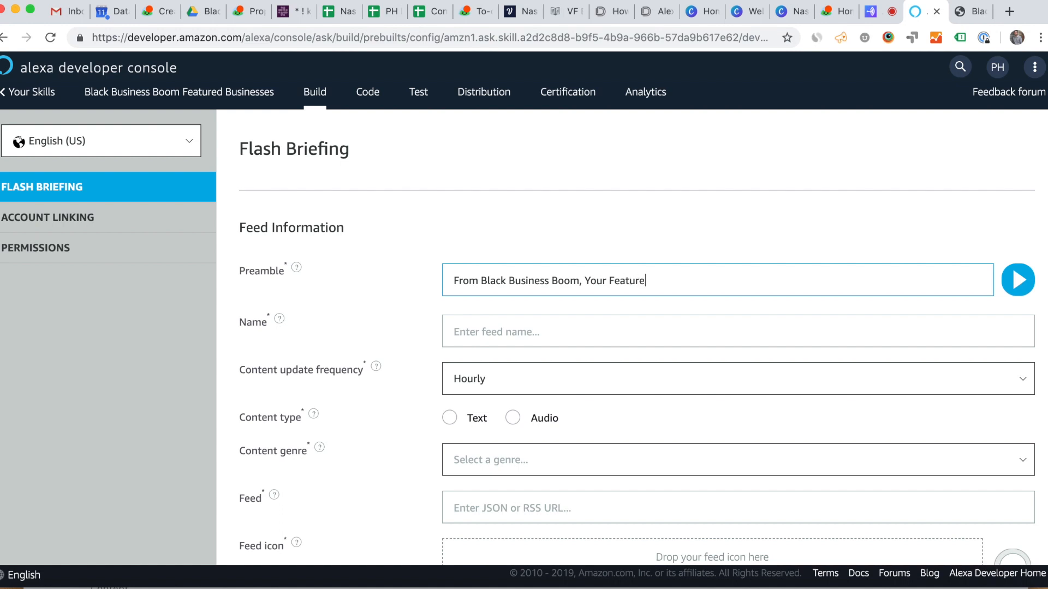
type("d Black-Owwnered")
key("BackSpace")
key("BackSpace")
key("BackSpace")
key("BackSpace")
key("BackSpace")
key("BackSpace")
type("ned Busiens")
type("s")
key("BackSpace")
key("BackSpace")
key("BackSpace")
key("BackSpace")
type("ness")
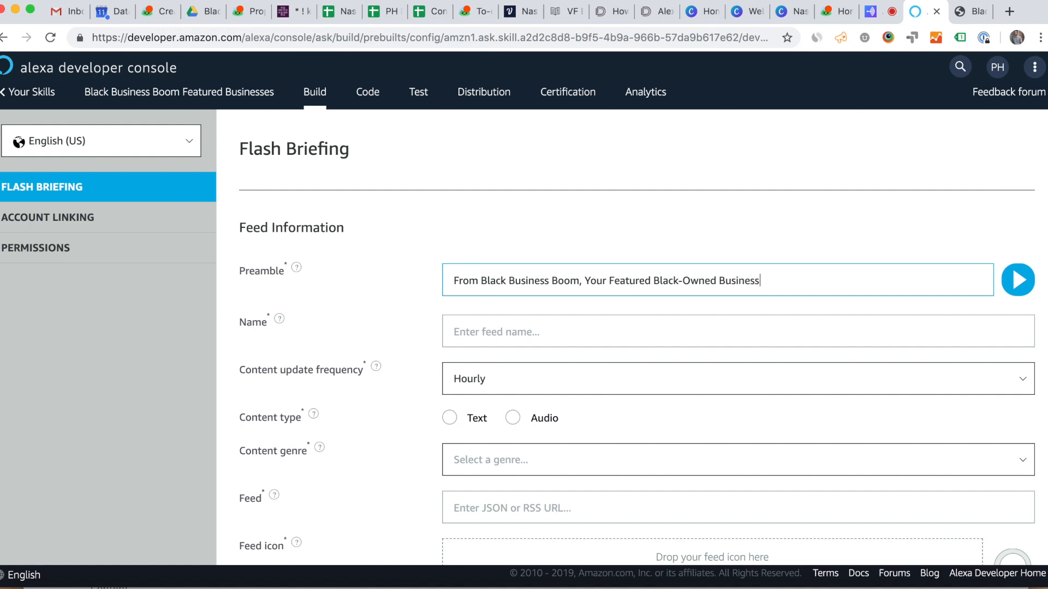
type(" For")
key("BackSpace")
key("BackSpace")
key("BackSpace")
key("BackSpace")
key("BackSpace")
type("For The Day")
key("BackSpace")
key("BackSpace")
key("BackSpace")
key("BackSpace")
key("BackSpace")
key("BackSpace")
key("BackSpace")
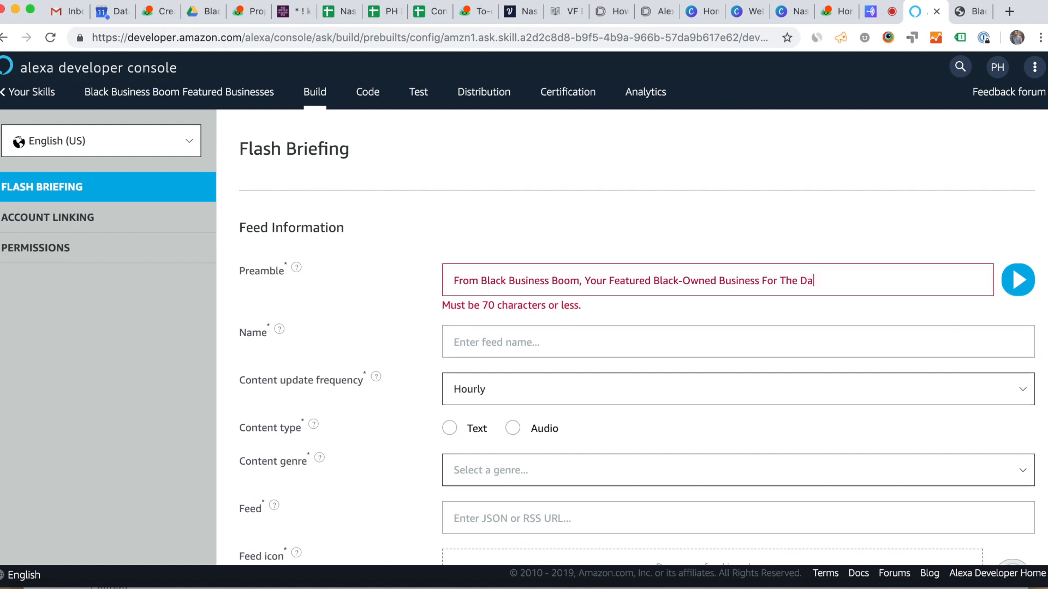
key("BackSpace")
key("BackSpace")
key("BackSpace")
key("BackSpace")
key("BackSpace")
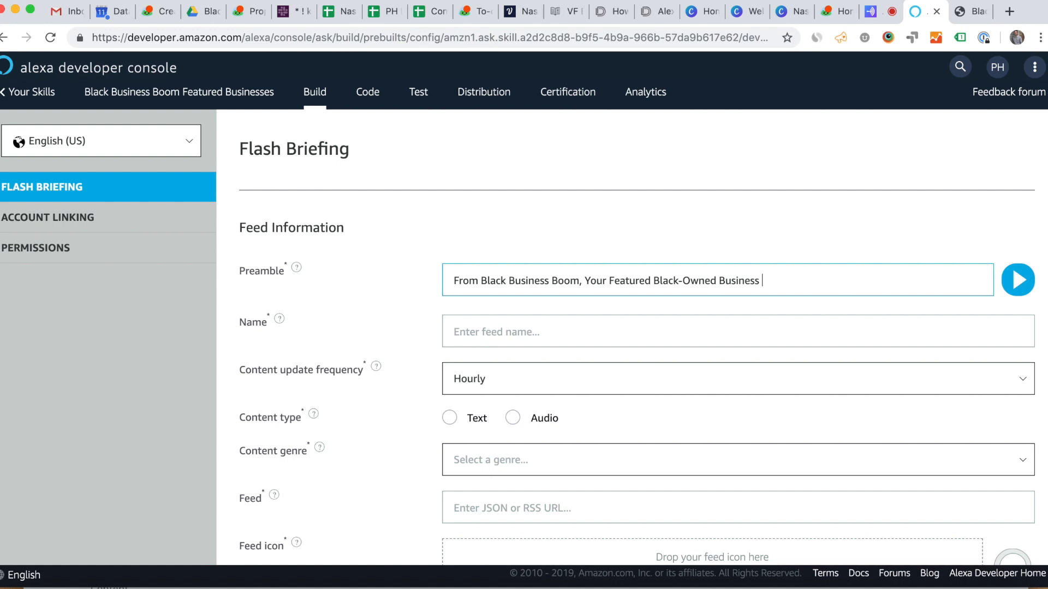
left_click(358, 306)
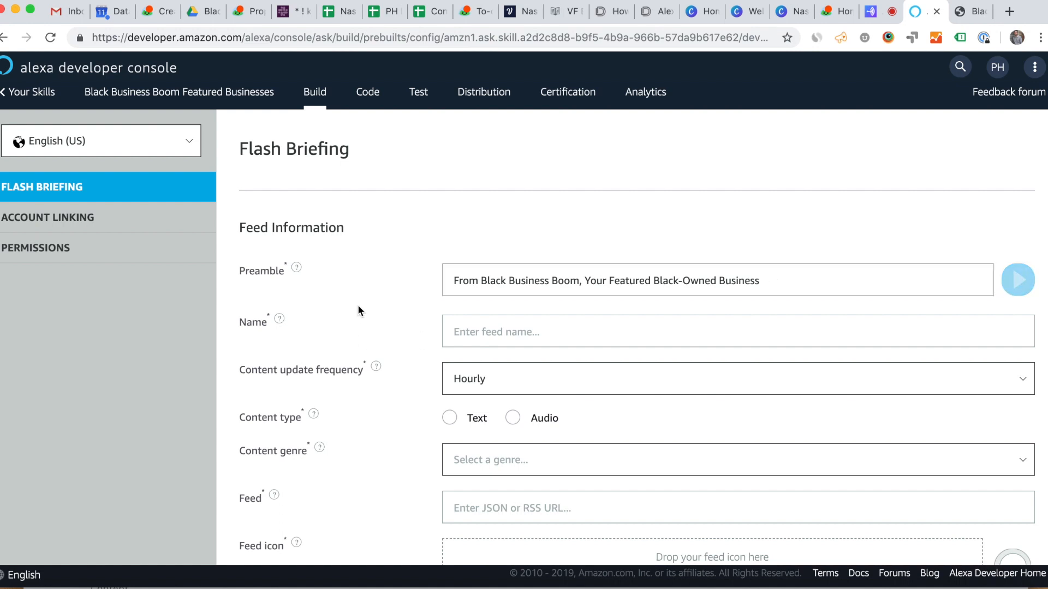
Enter 'Black Business Boom' as the feed name
mouse_move(278, 320)
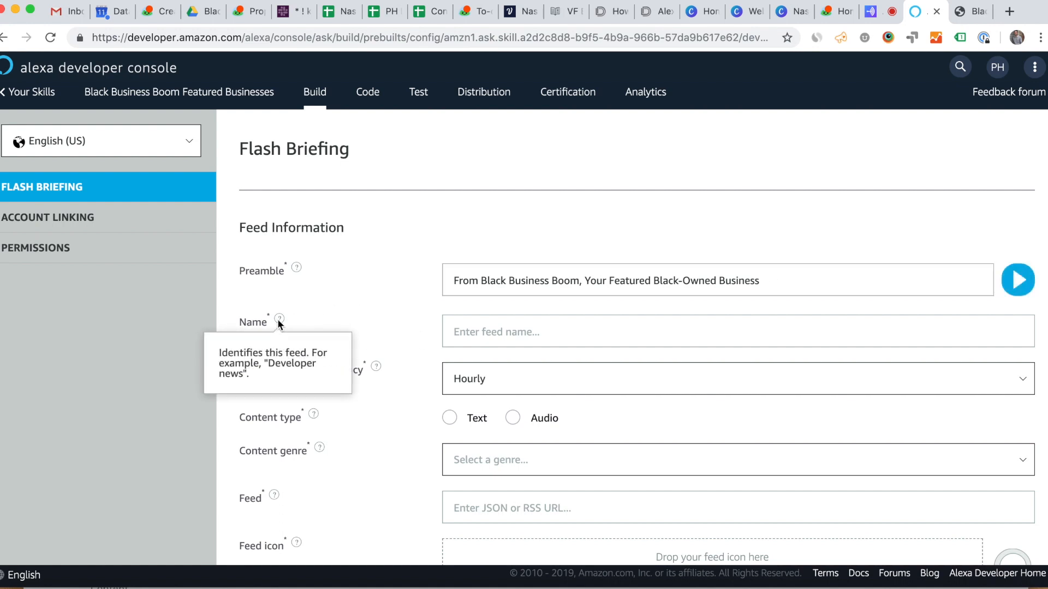
left_click(562, 334)
type("Black  us")
key("BackSpace")
key("BackSpace")
type("Business")
key("BackSpace")
key("BackSpace")
key("BackSpace")
key("BackSpace")
key("BackSpace")
key("BackSpace")
key("BackSpace")
key("BackSpace")
key("BackSpace")
type("Business Boom")
left_click(357, 302)
Set the content update frequency to Daily
scroll(366, 305, "down", 3)
mouse_move(376, 252)
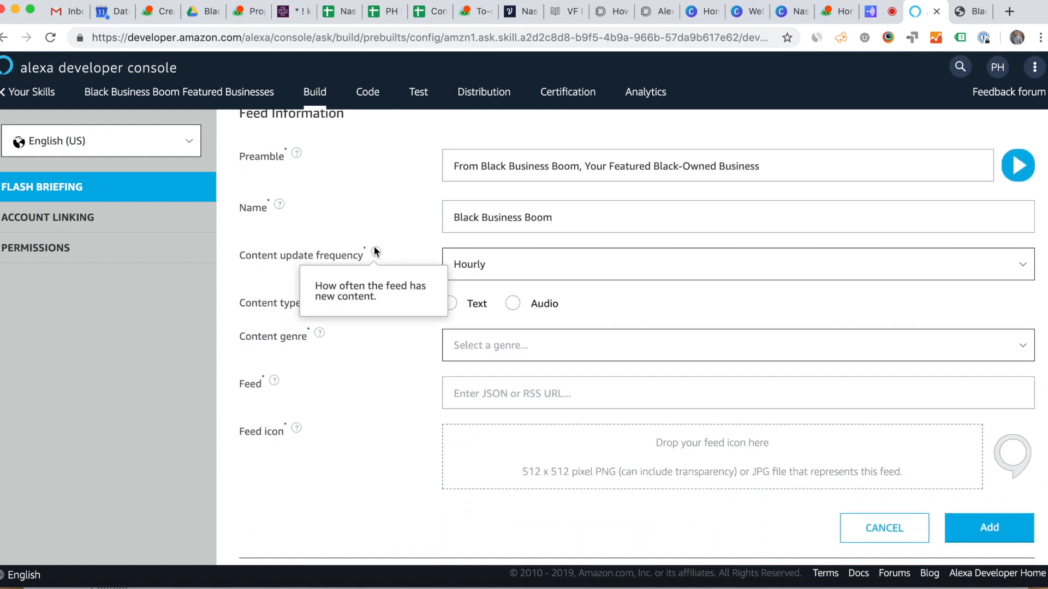
left_click(525, 267)
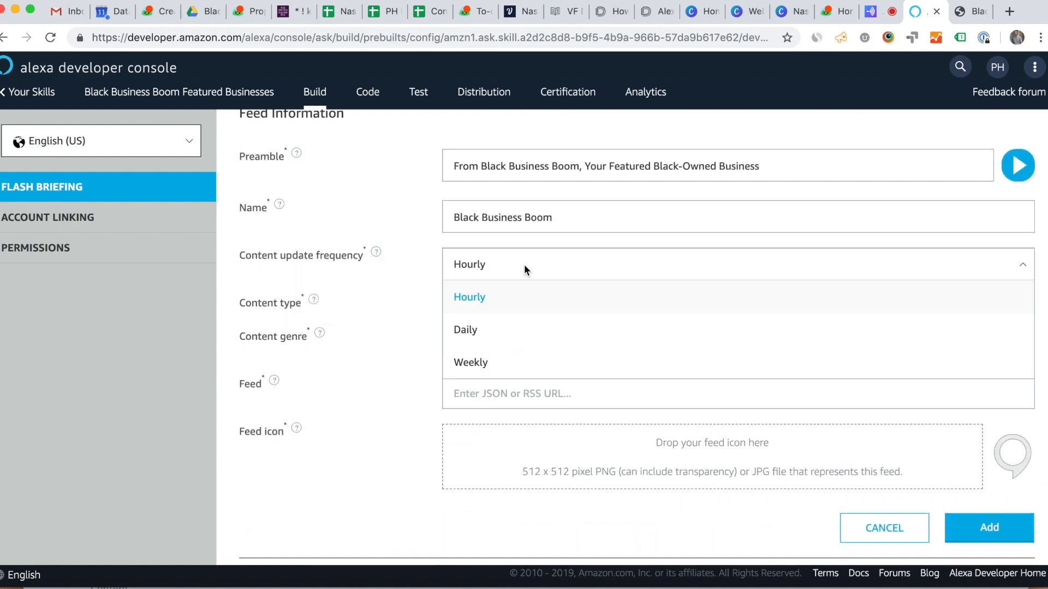
left_click(511, 329)
left_click(393, 321)
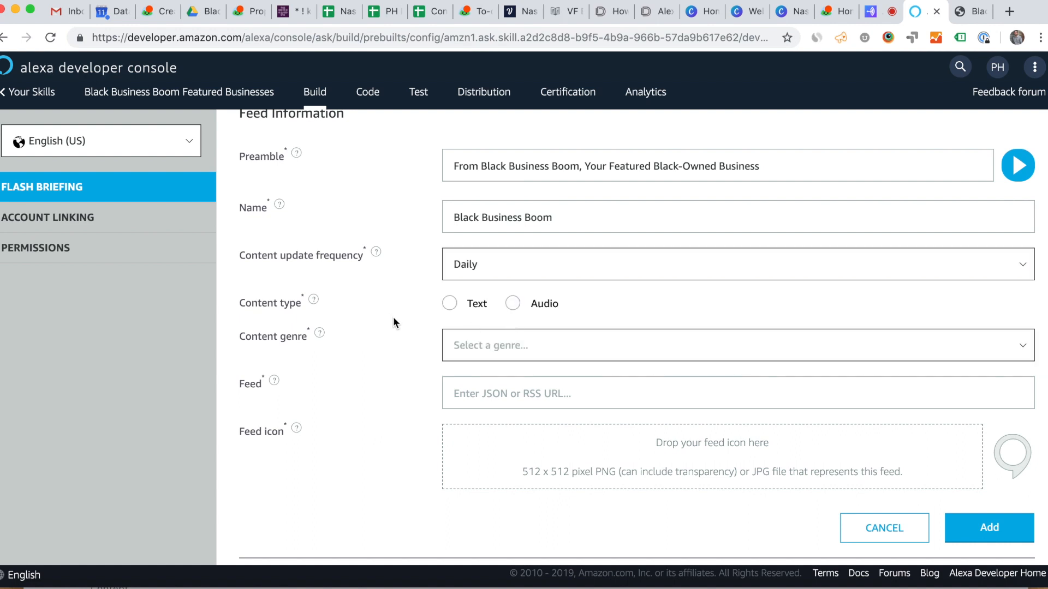
left_click(530, 255)
left_click(509, 331)
left_click(397, 340)
scroll(397, 375, "down", 2)
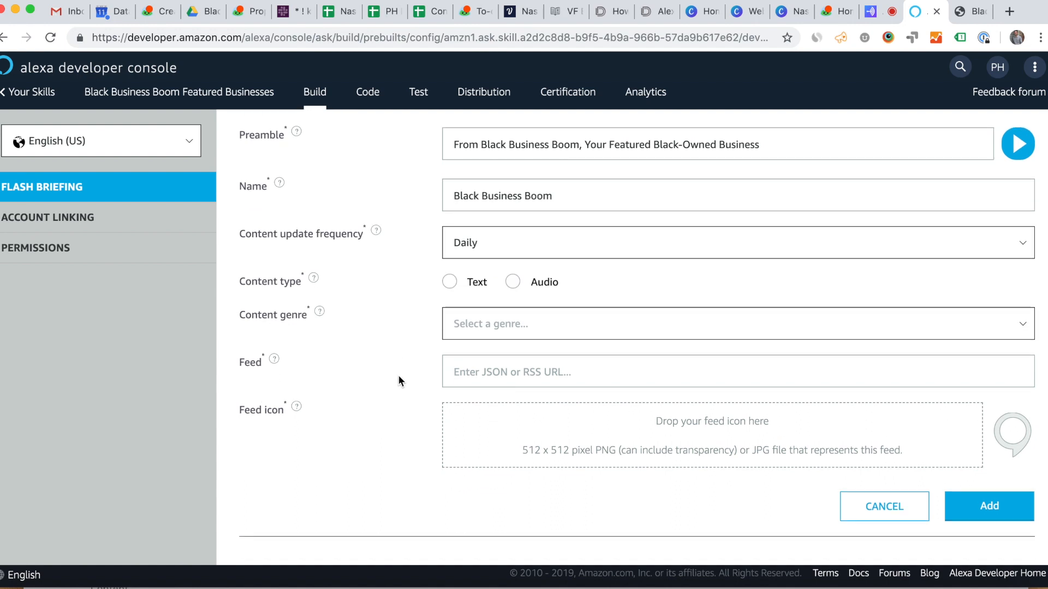
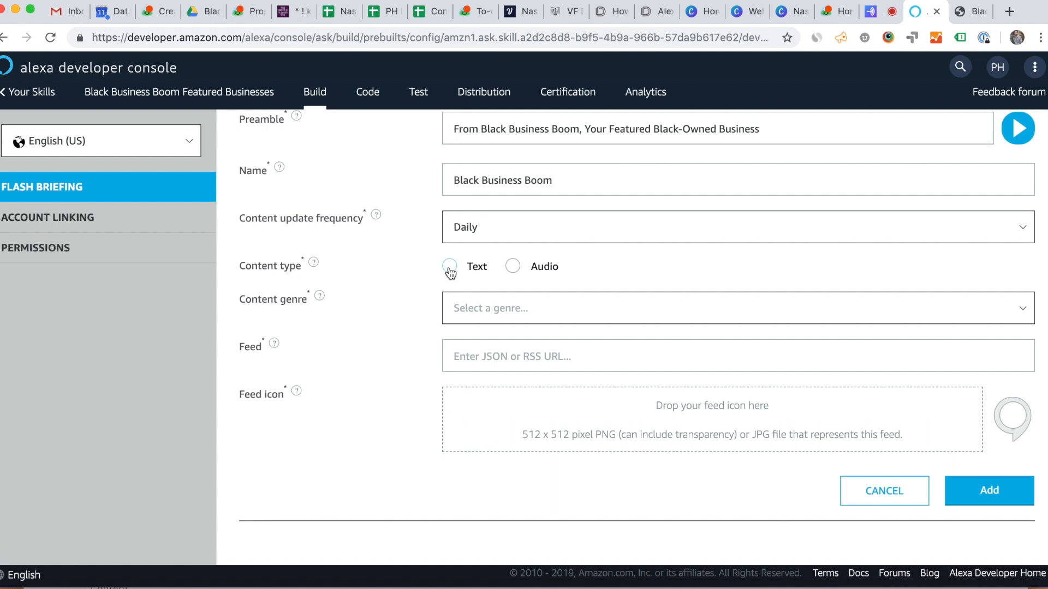
Set the flash briefing feed's content type to Audio and its genre to Business
left_click(513, 266)
left_click(556, 305)
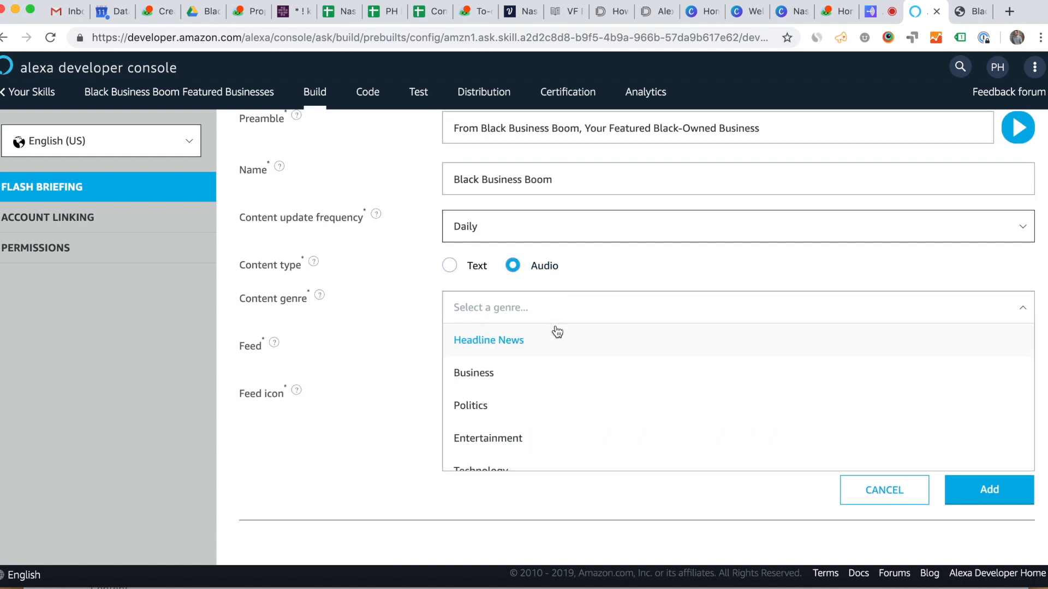
left_click(528, 377)
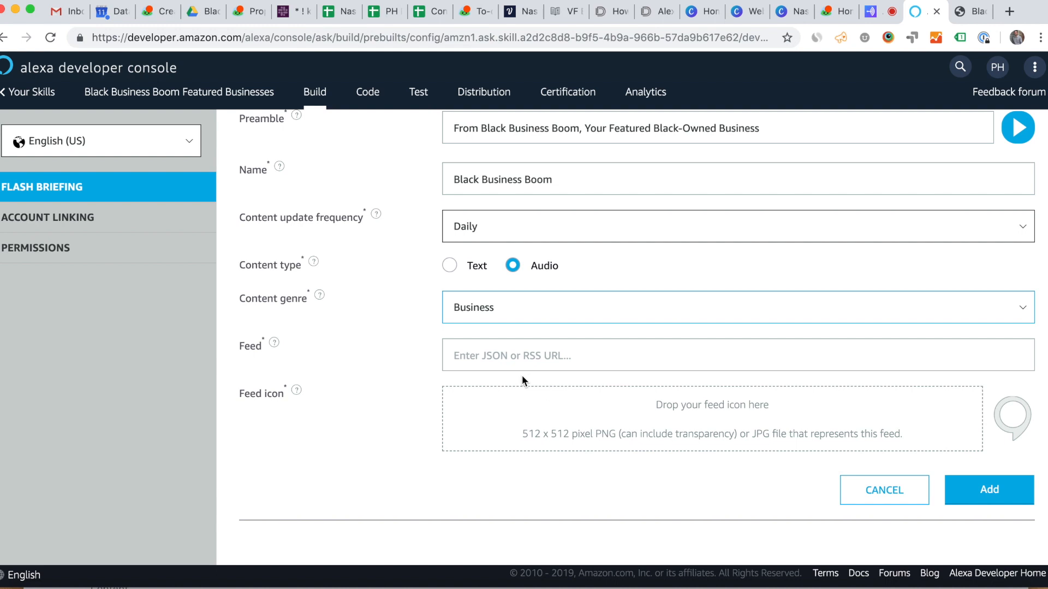
left_click(491, 360)
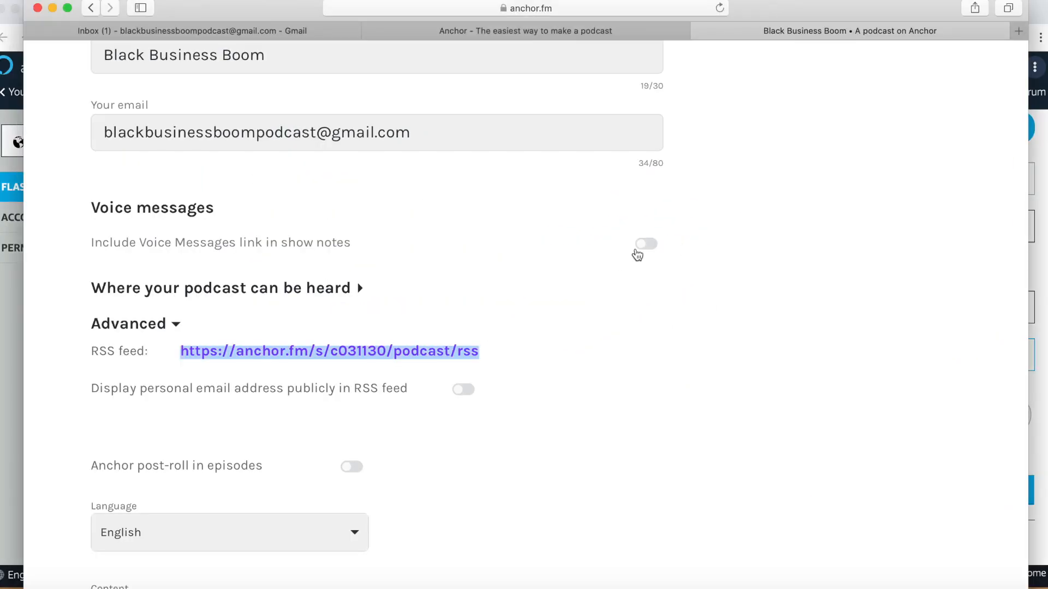
Copy the podcast's Anchor RSS feed link and bring it into the Alexa skill's Feed field
scroll(515, 328, "up", 5)
scroll(514, 327, "down", 3)
scroll(513, 324, "down", 3)
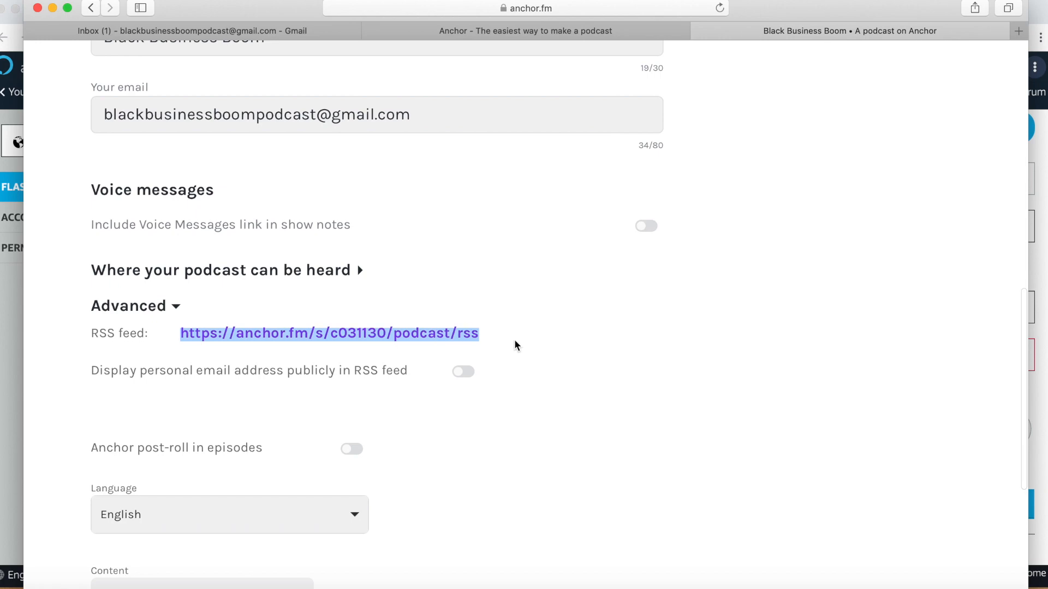
scroll(514, 345, "up", 10)
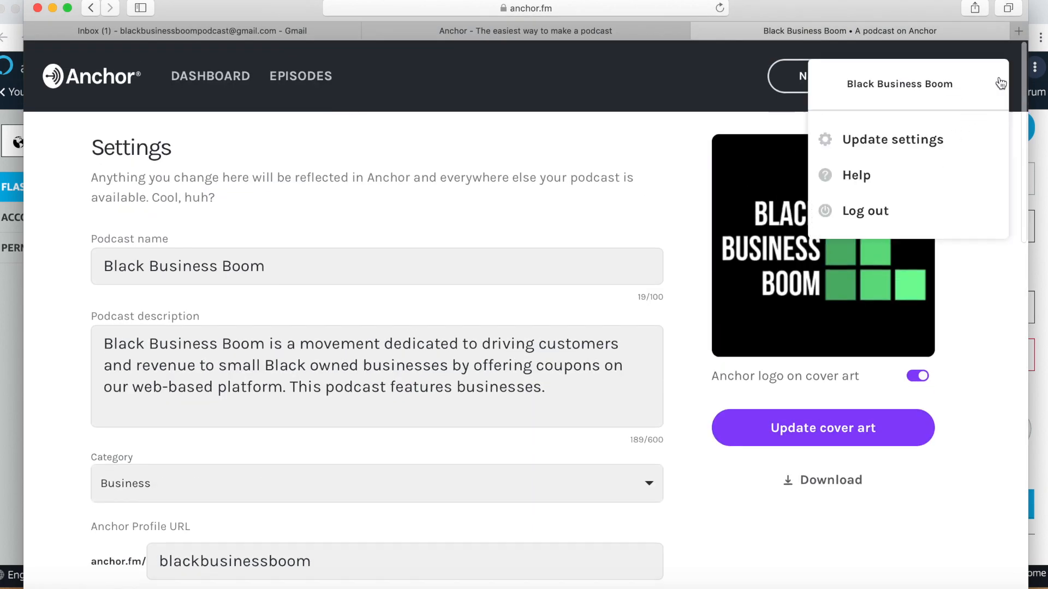
scroll(991, 281, "down", 15)
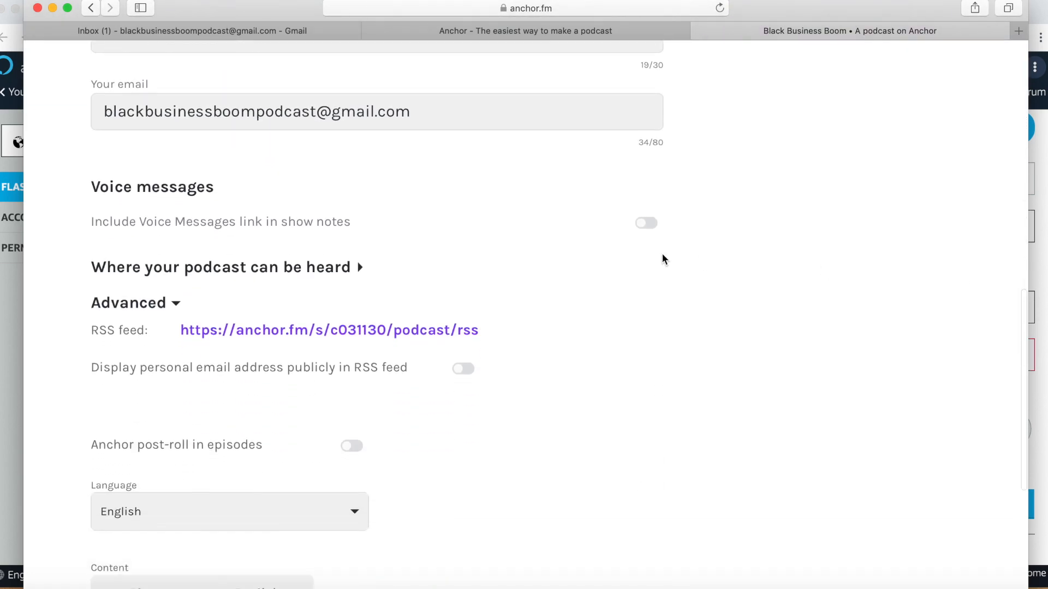
right_click(442, 338)
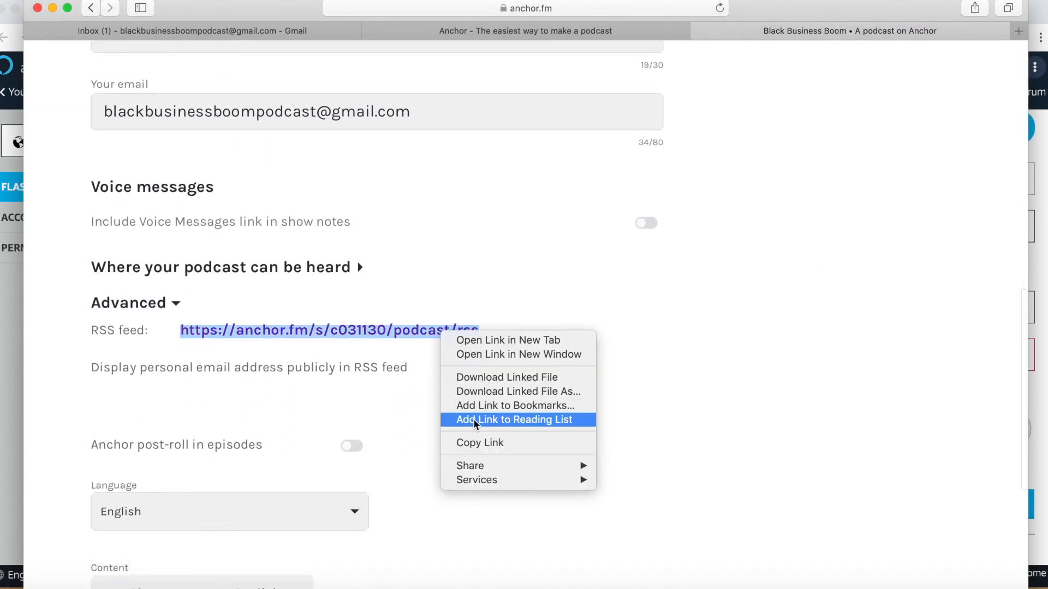
left_click(507, 444)
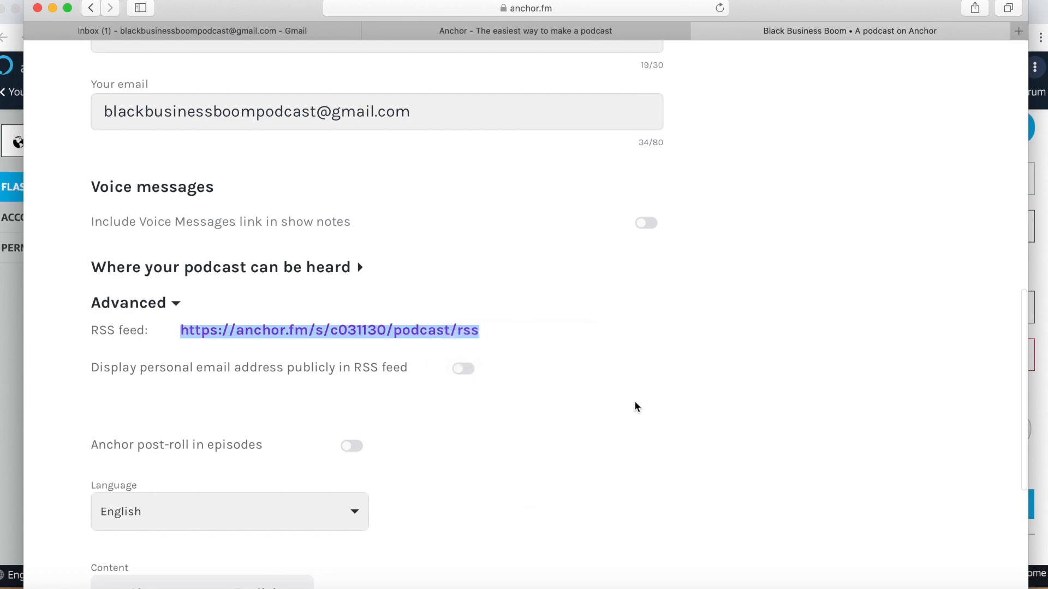
key("ctrl+Up")
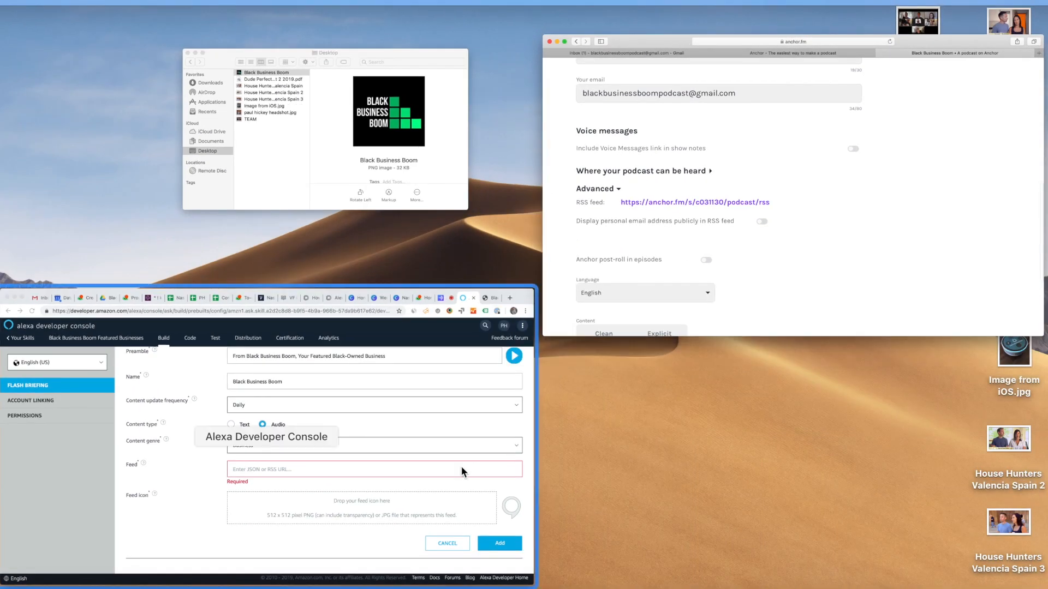
left_click(461, 467)
left_click(499, 360)
key("super+v")
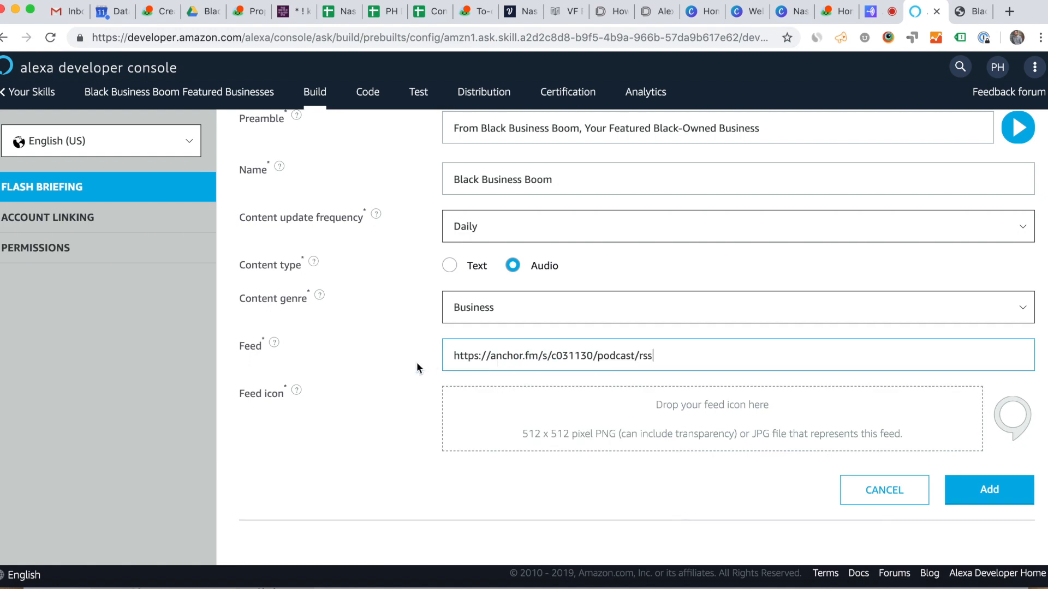
scroll(558, 486, "up", 3)
scroll(558, 485, "down", 3)
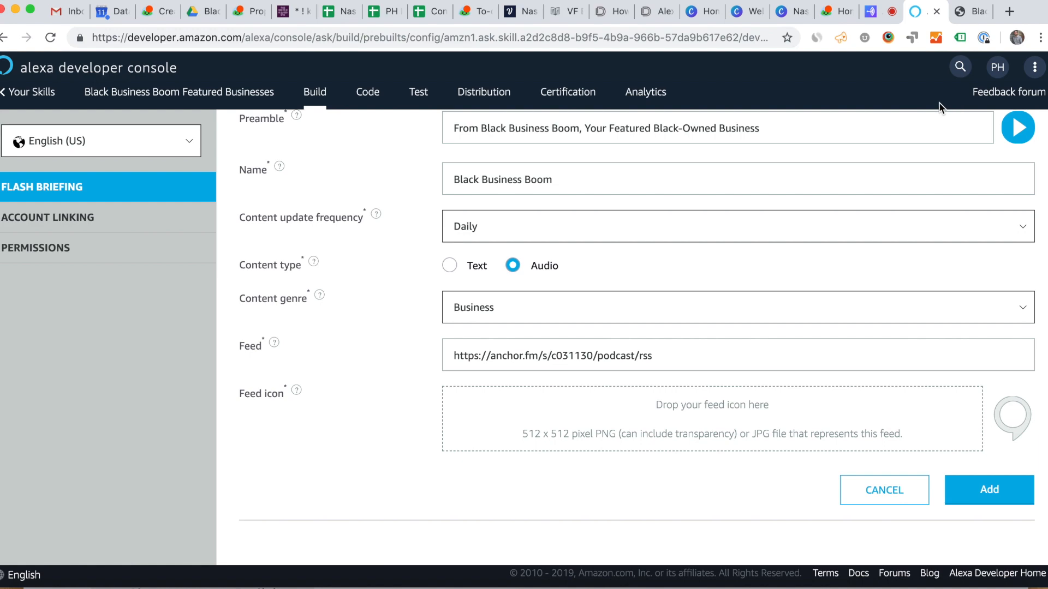
Create a new Canva design with custom dimensions of 512 × 512 px
left_click(792, 11)
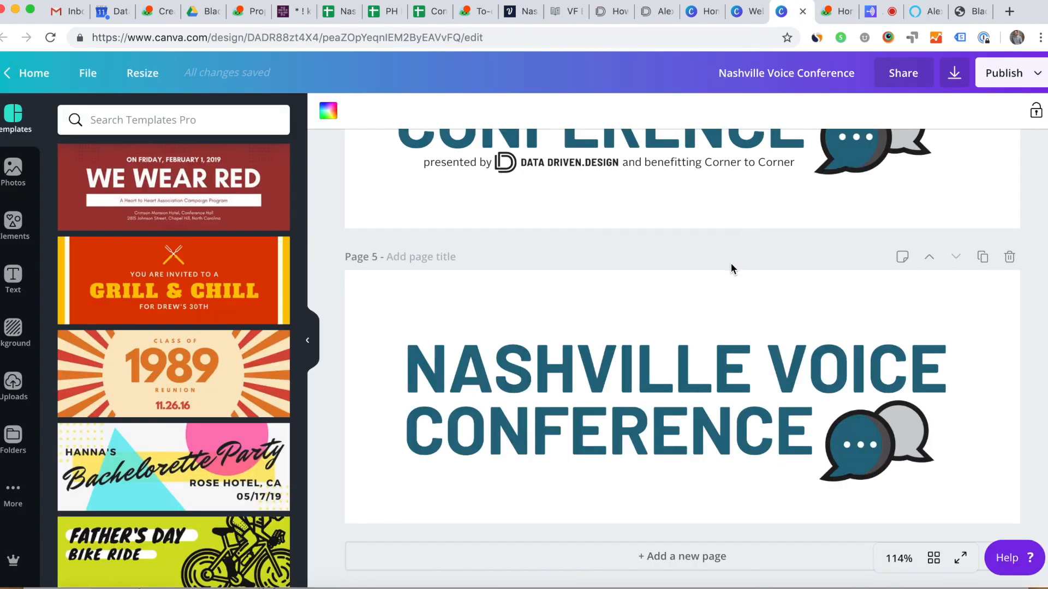
left_click(735, 19)
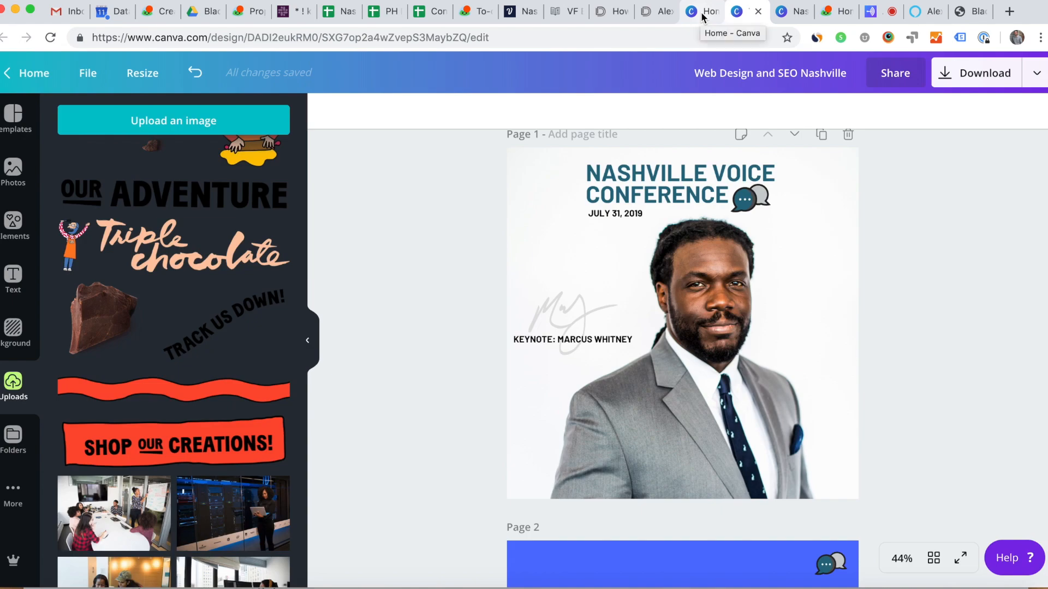
left_click(703, 16)
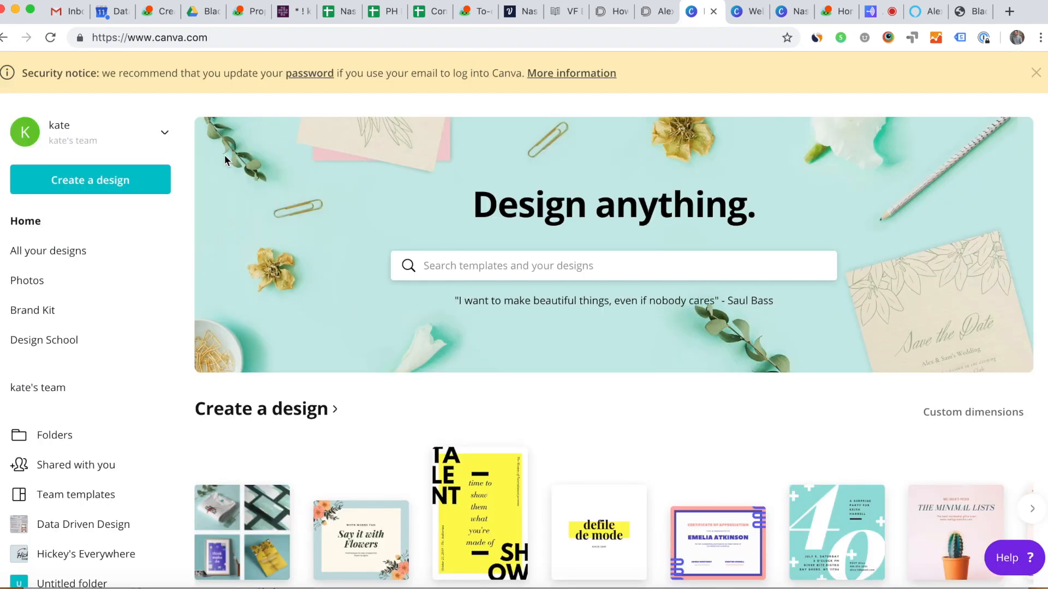
left_click(131, 180)
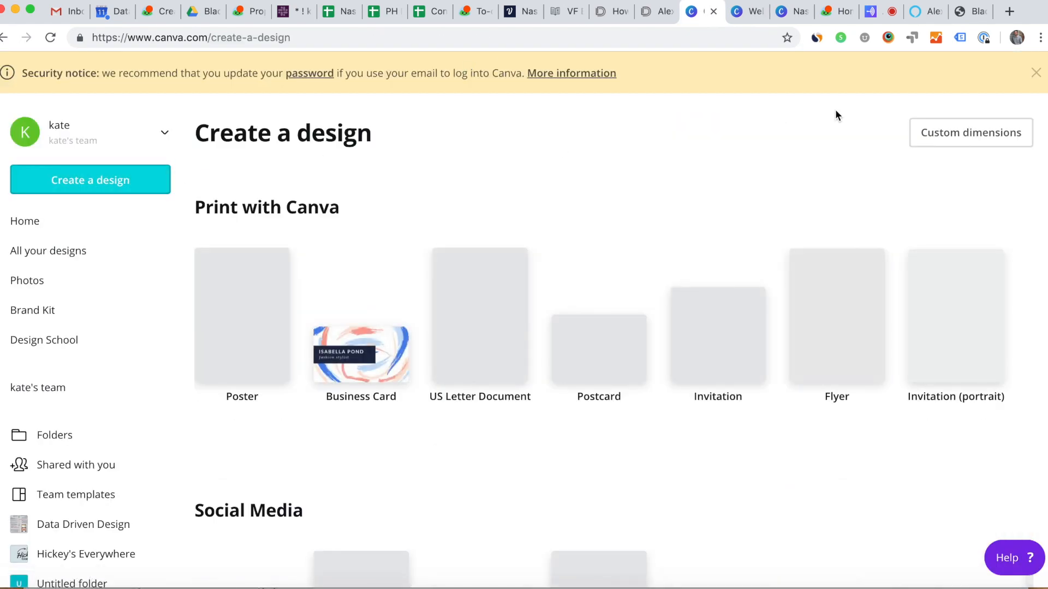
left_click(946, 137)
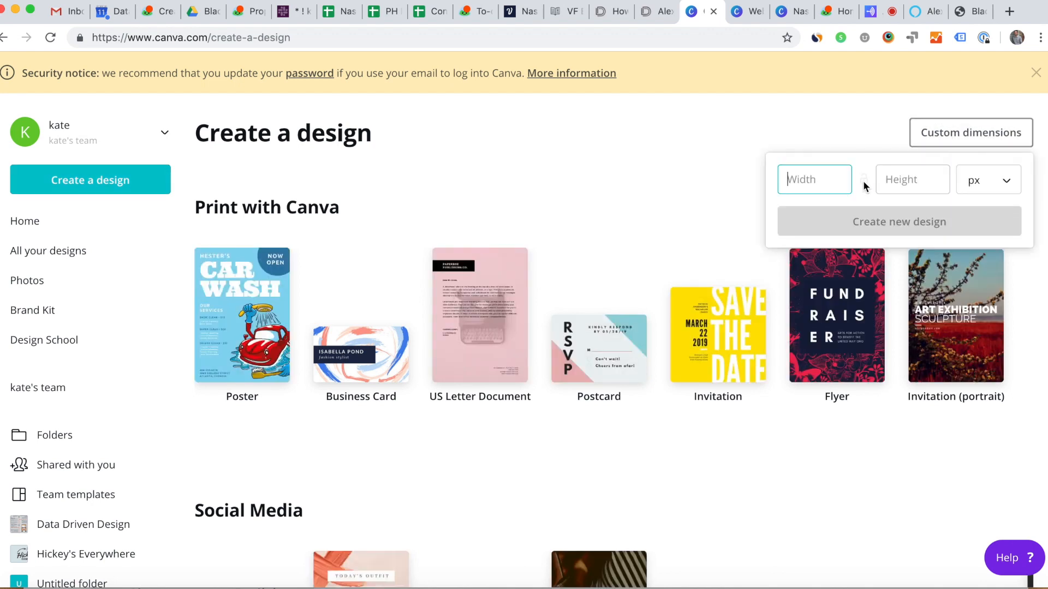
type("512")
key("Tab")
type("512")
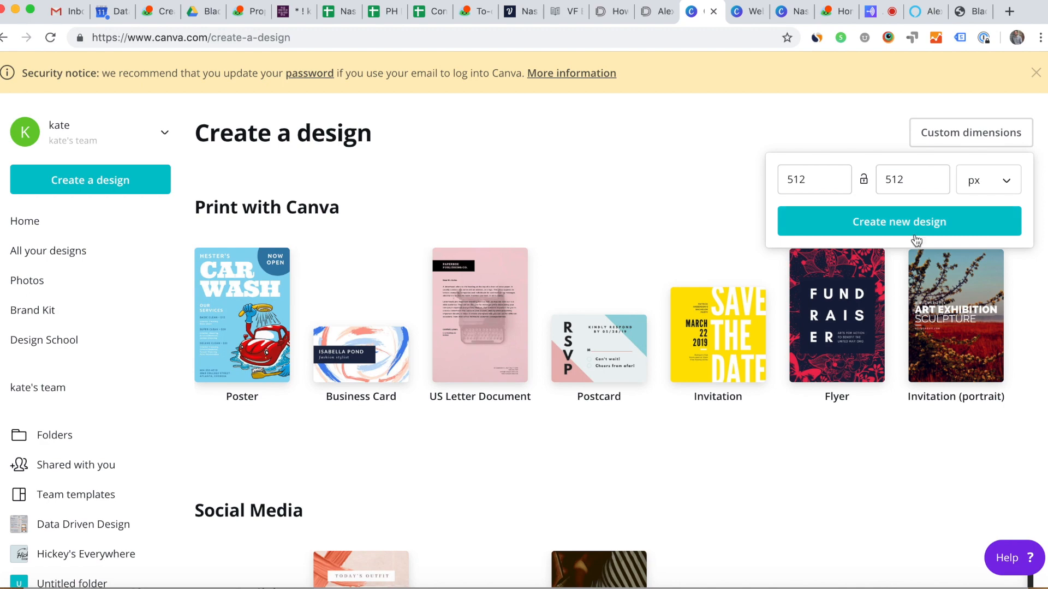
left_click(915, 230)
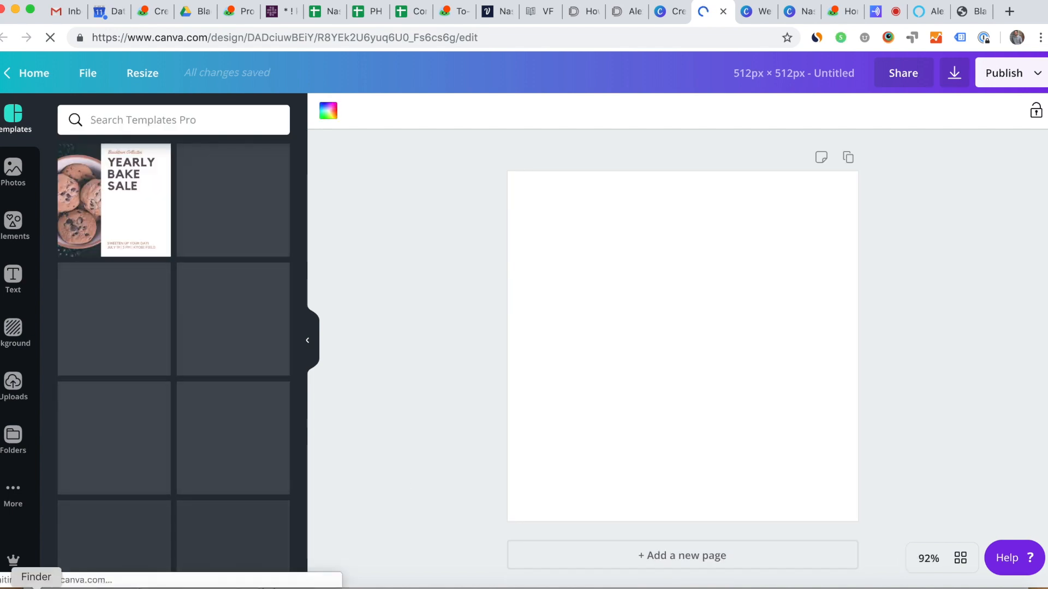
Enlarge the Black Business Boom logo to fill the page and download it as a PNG
left_click(36, 587)
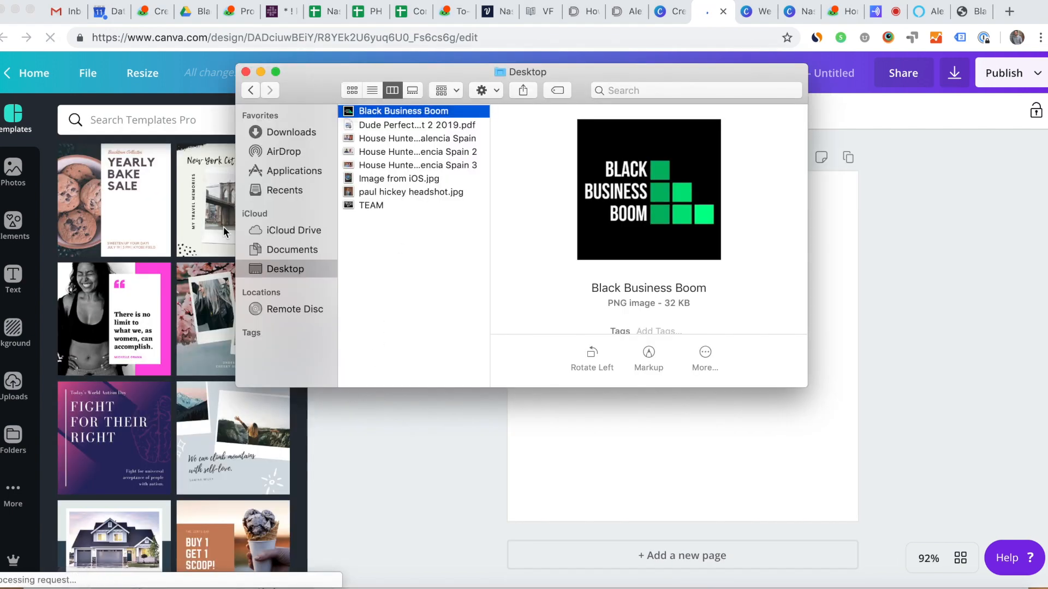
left_click(189, 257)
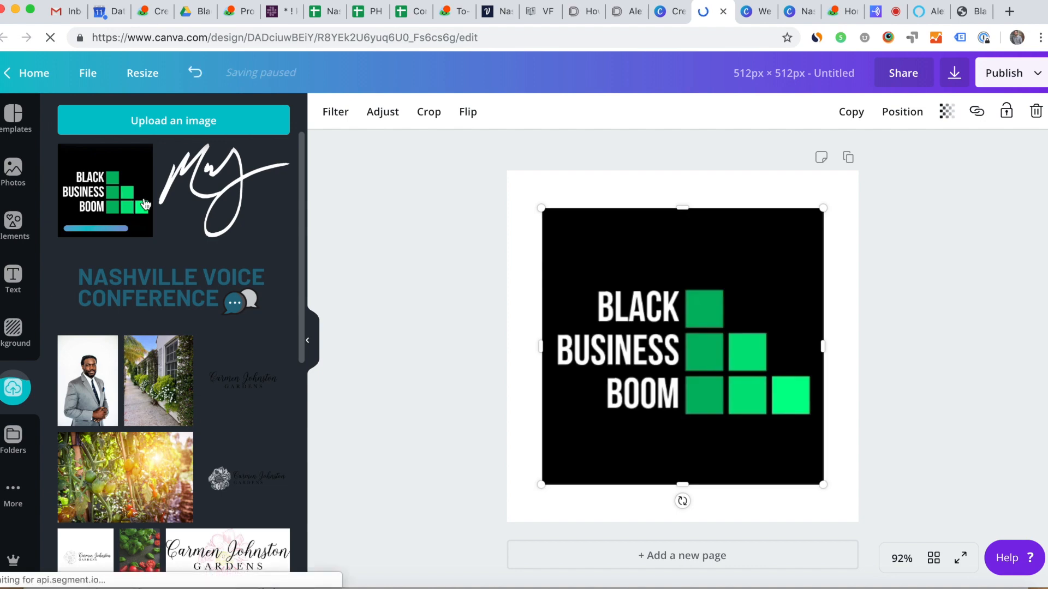
left_click_drag(541, 208, 495, 167)
left_click_drag(824, 486, 872, 528)
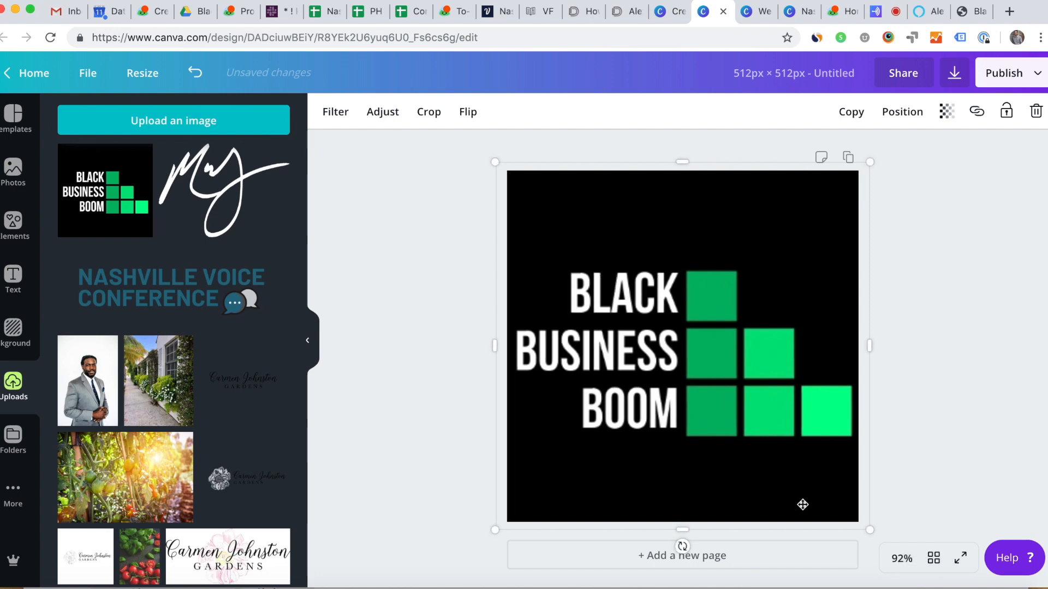
key("Right")
key("Right")
key("Left")
key("Left")
key("Left")
key("Down")
key("Down")
left_click(931, 472)
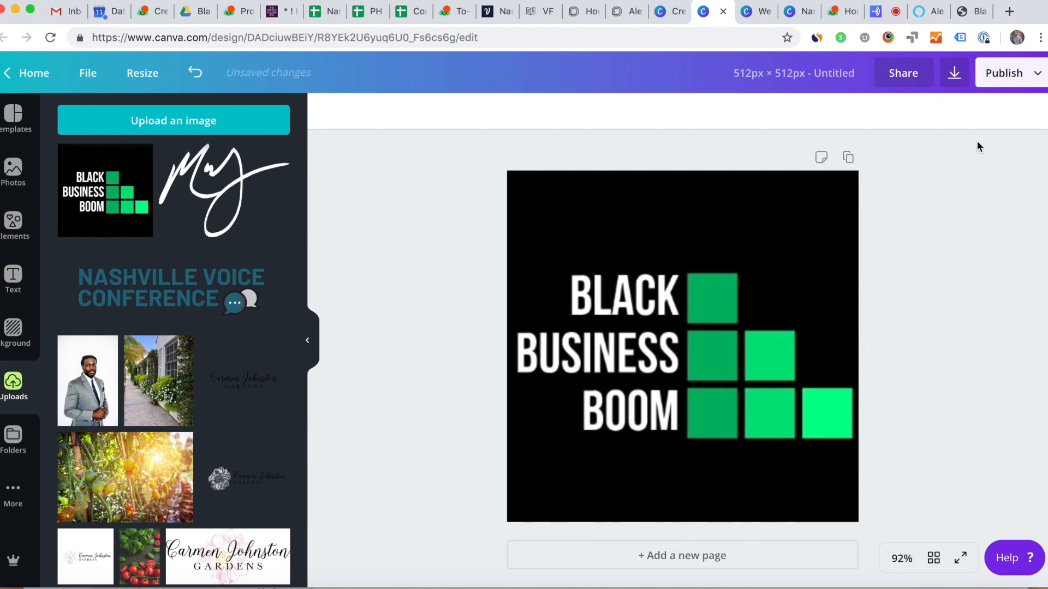
left_click(954, 75)
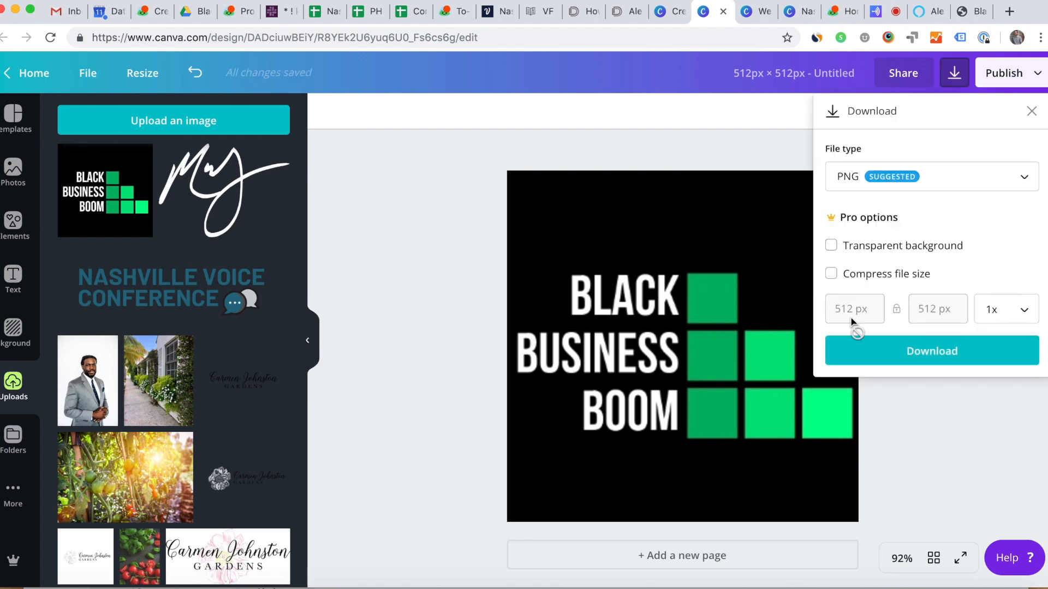
left_click(857, 354)
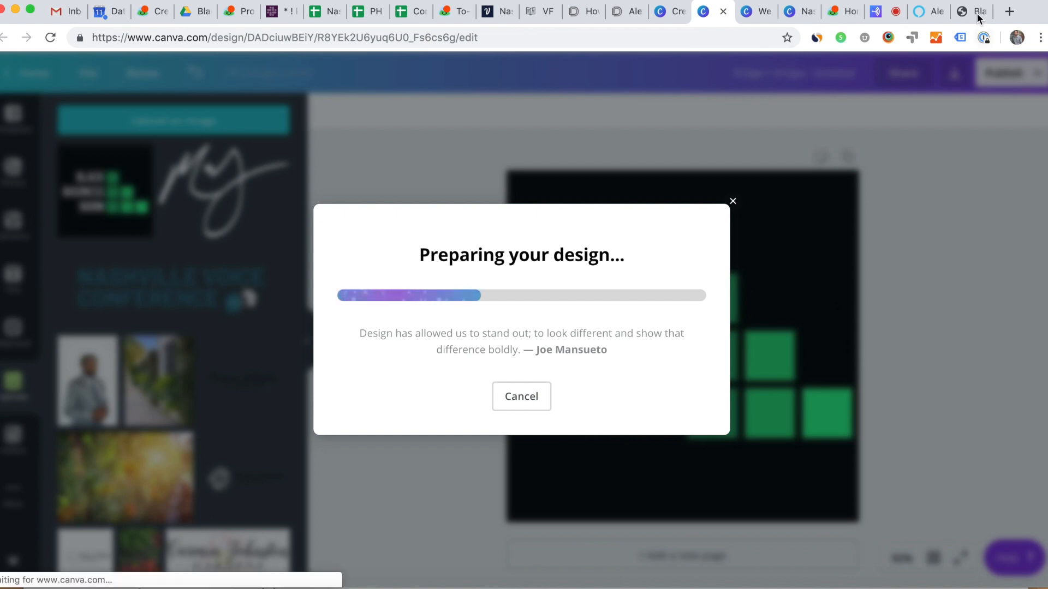
Use the downloaded PNG as the feed icon and save the flash briefing settings
left_click(927, 11)
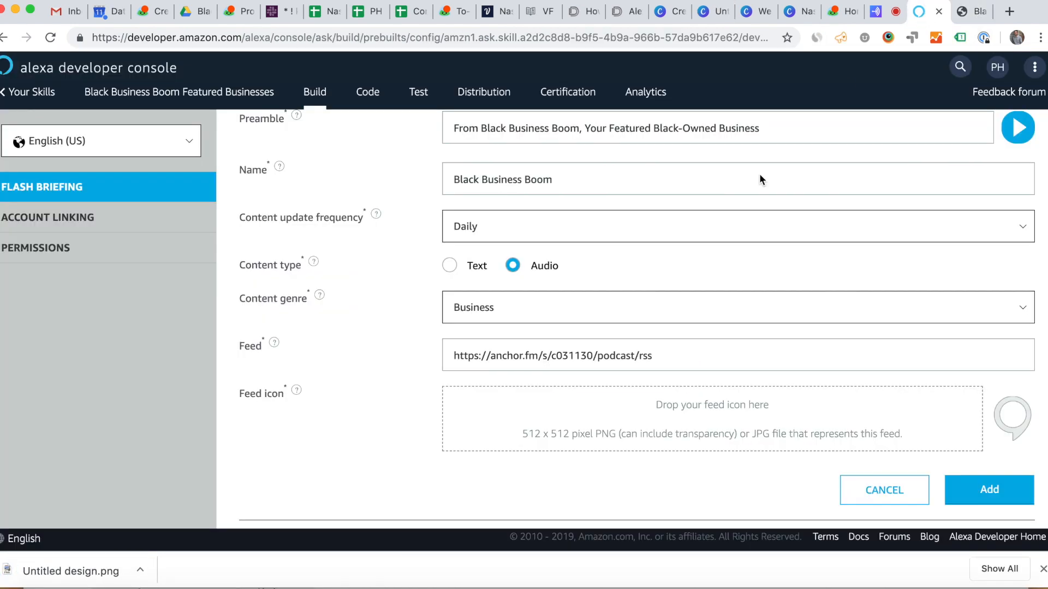
left_click(689, 413)
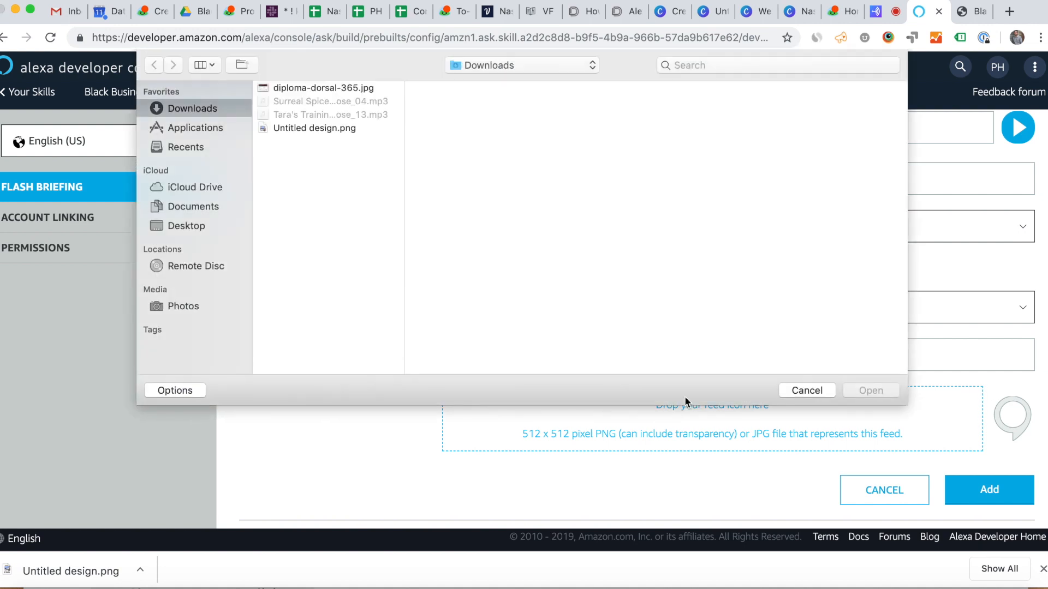
double_click(357, 123)
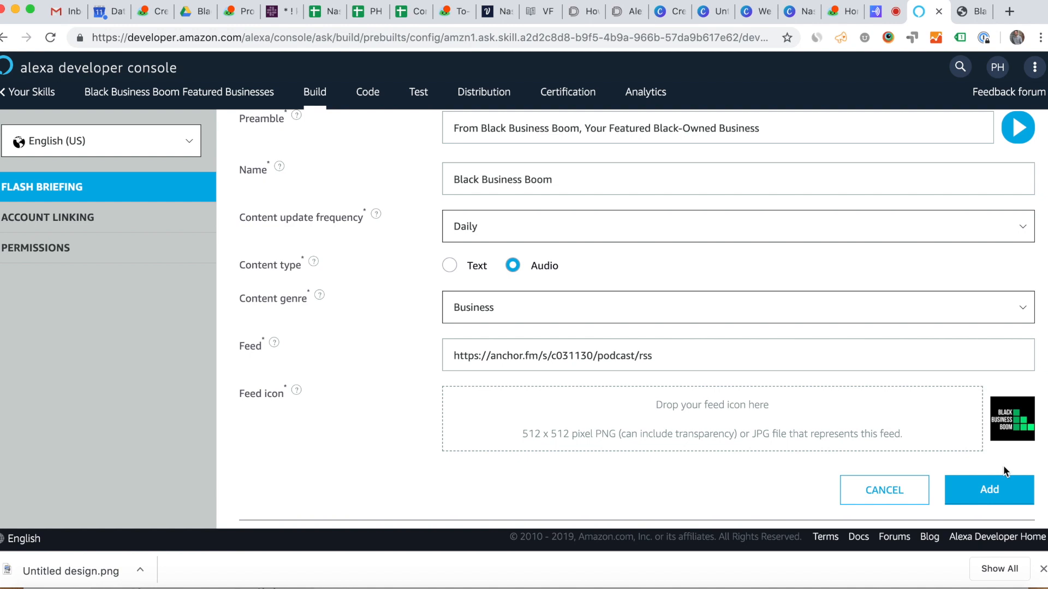
left_click(990, 493)
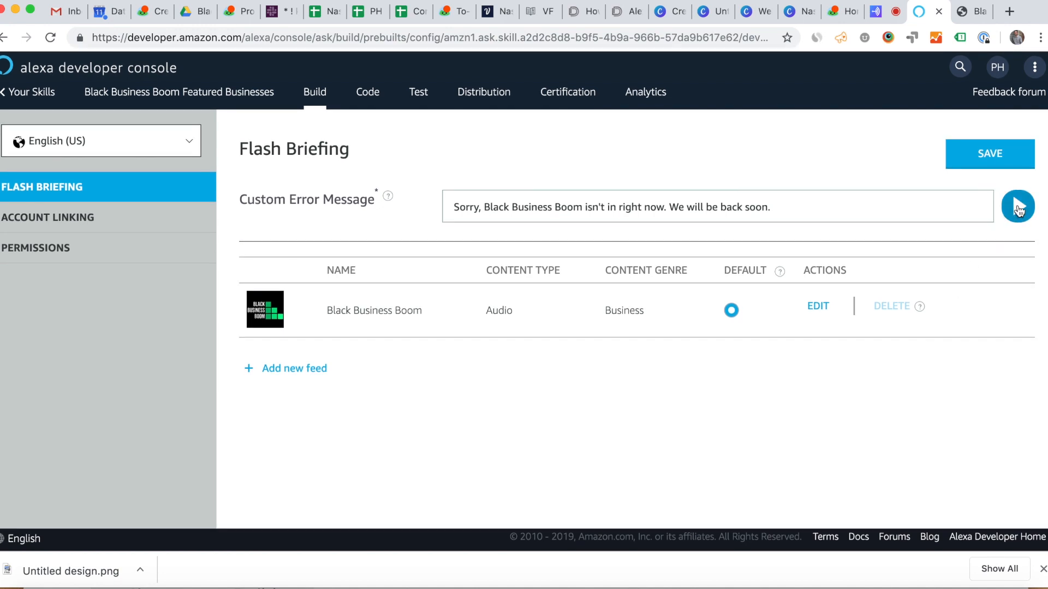
left_click(983, 159)
left_click(994, 155)
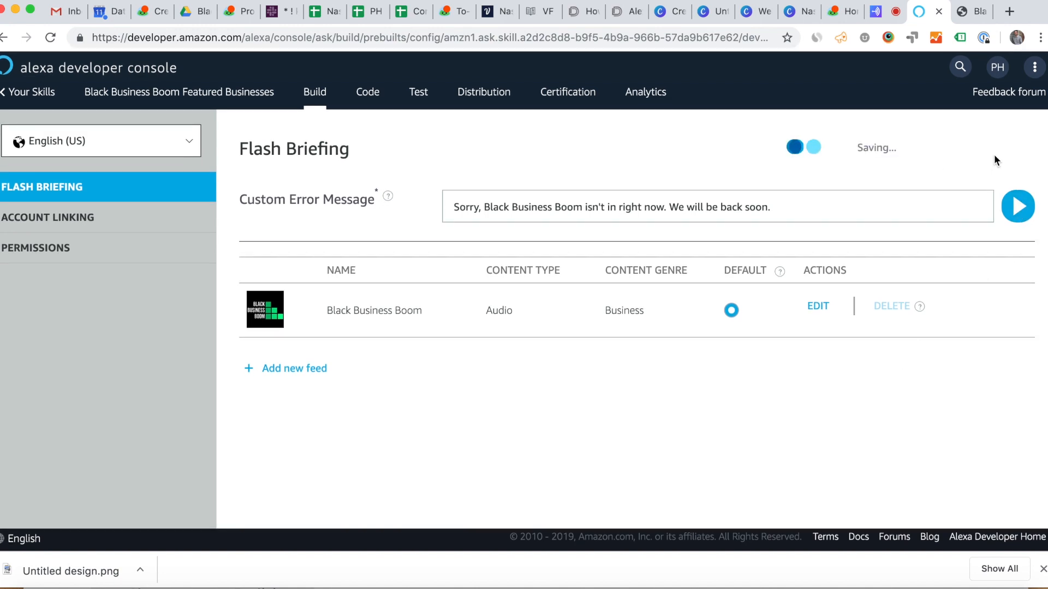
Close the downloads bar and return to the Anchor recording in progress
left_click(1043, 568)
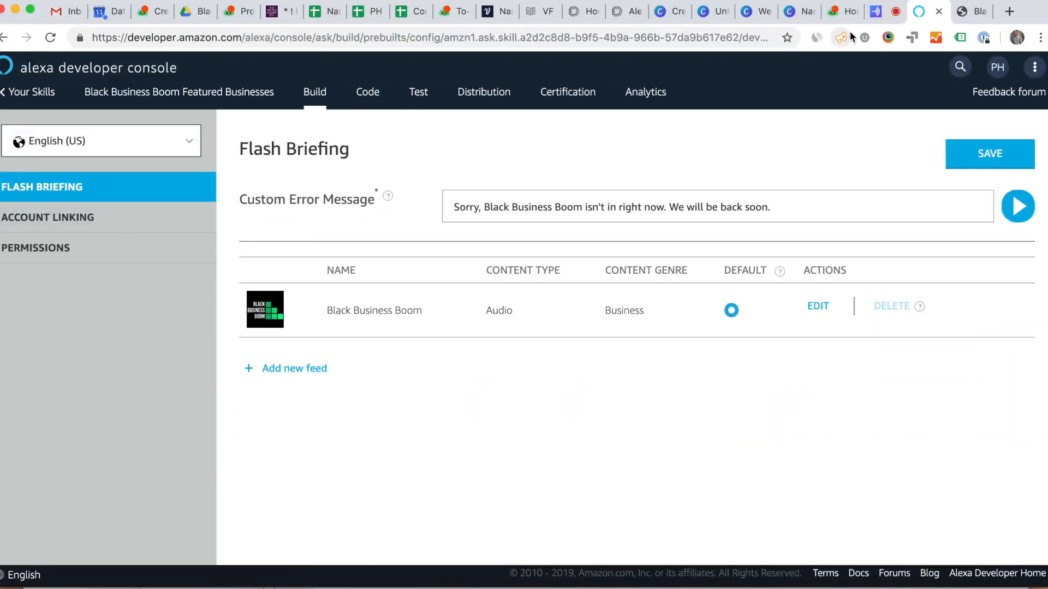
left_click(434, 298)
left_click(873, 15)
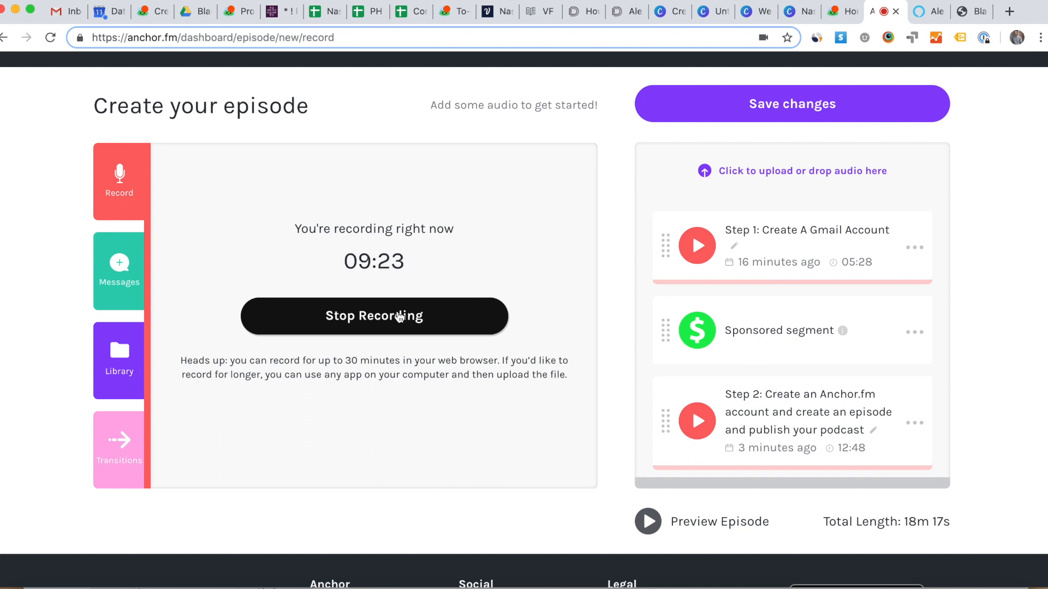
Stop the recording and select the new 09:24 clip's default date caption
left_click(400, 316)
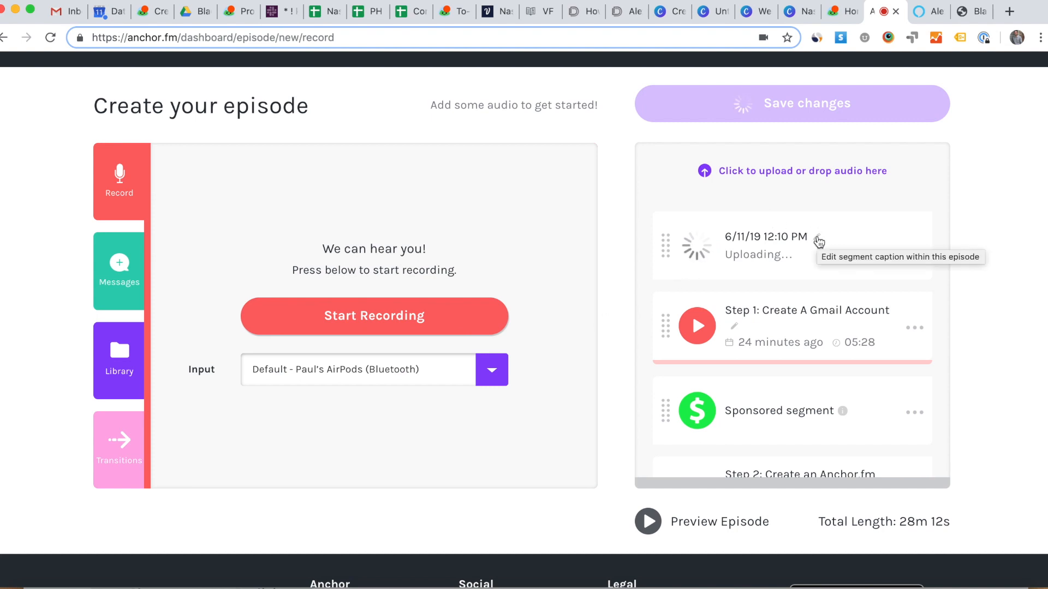
left_click(818, 238)
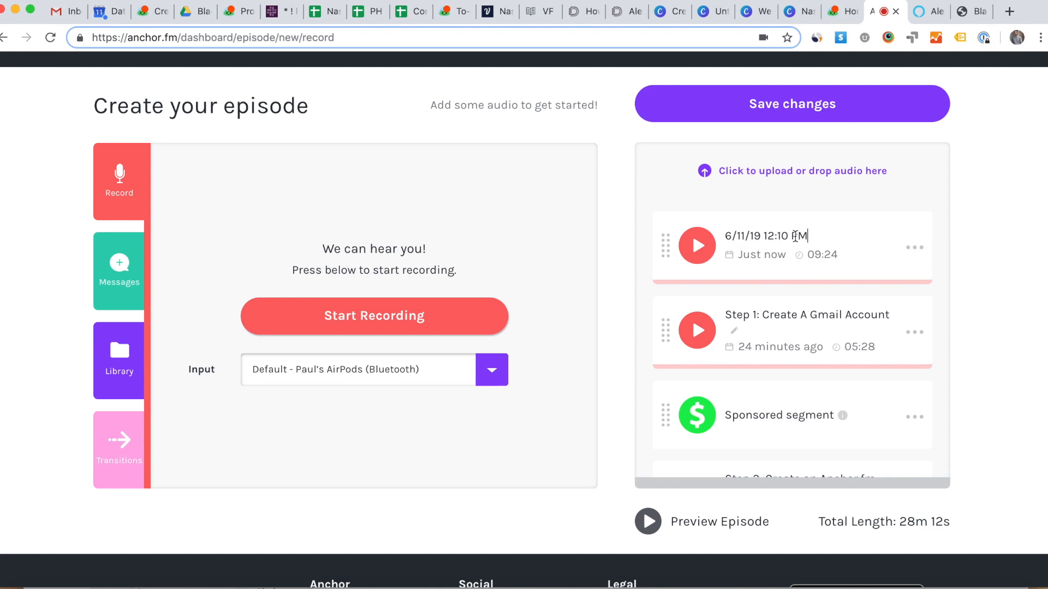
triple_click(795, 236)
Caption the clip 'Step 3: Create An Amazon Alexa Developer Account and Submit Your RSS Feed As A Flash Briefing Skill'
type("STep")
key("BackSpace")
key("BackSpace")
key("BackSpace")
key("BackSpace")
type("tep ")
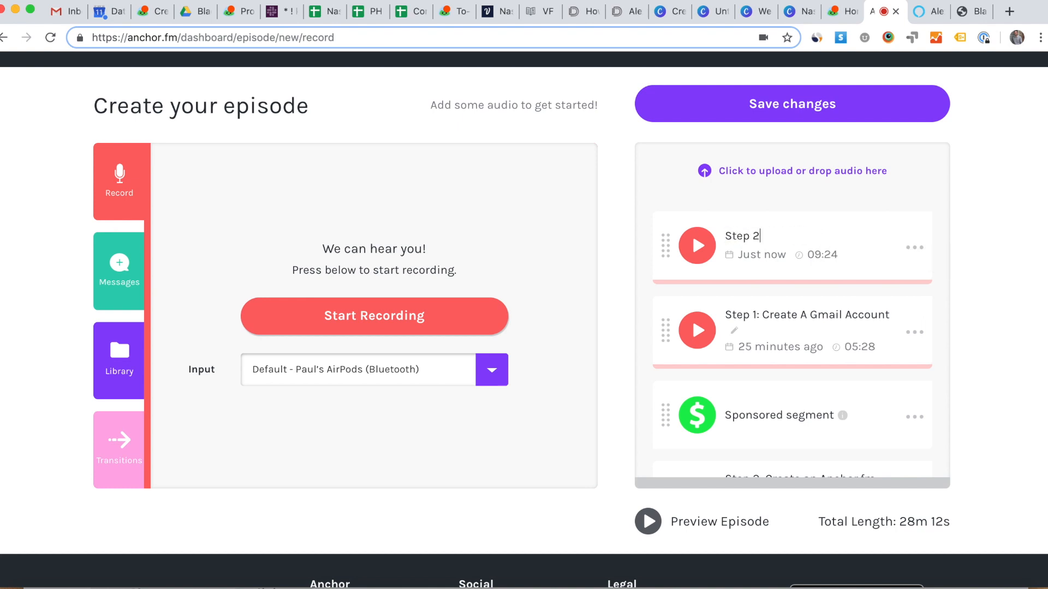
type("3: Create an")
key("BackSpace")
key("BackSpace")
key("BackSpace")
type("ann")
key("BackSpace")
key("BackSpace")
key("BackSpace")
key("BackSpace")
type("An Amazon Ale")
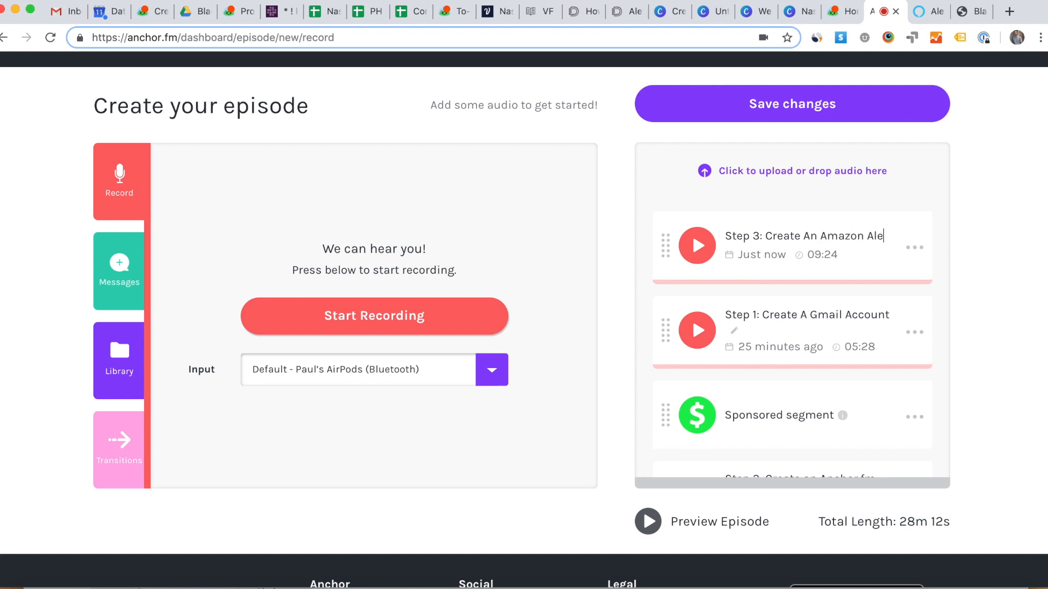
type("xa Develoepr A")
key("BackSpace")
key("BackSpace")
key("BackSpace")
key("BackSpace")
key("BackSpace")
type("per Accou")
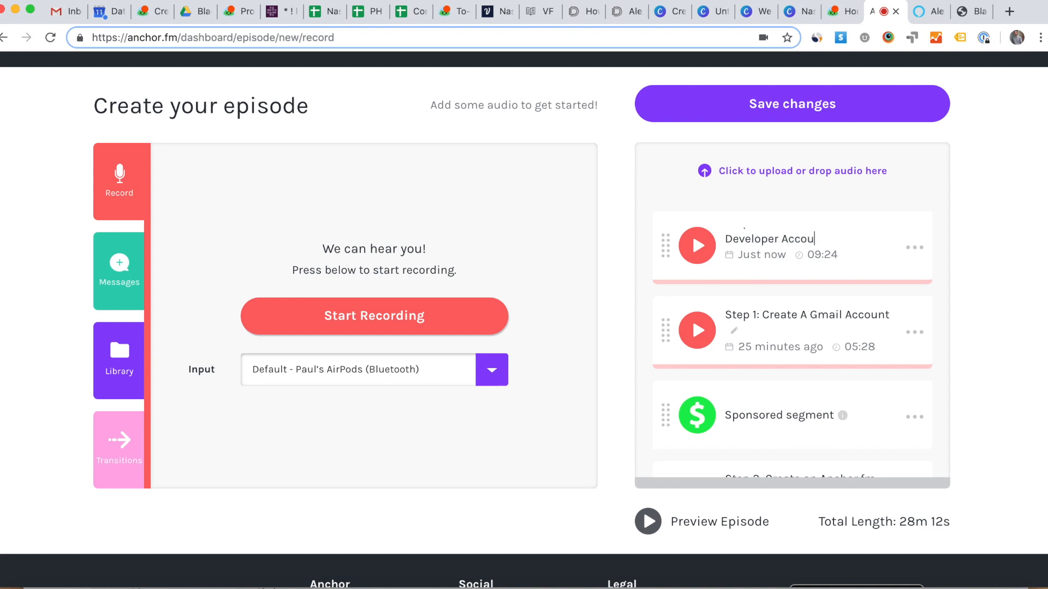
type("nt and Submit Your R")
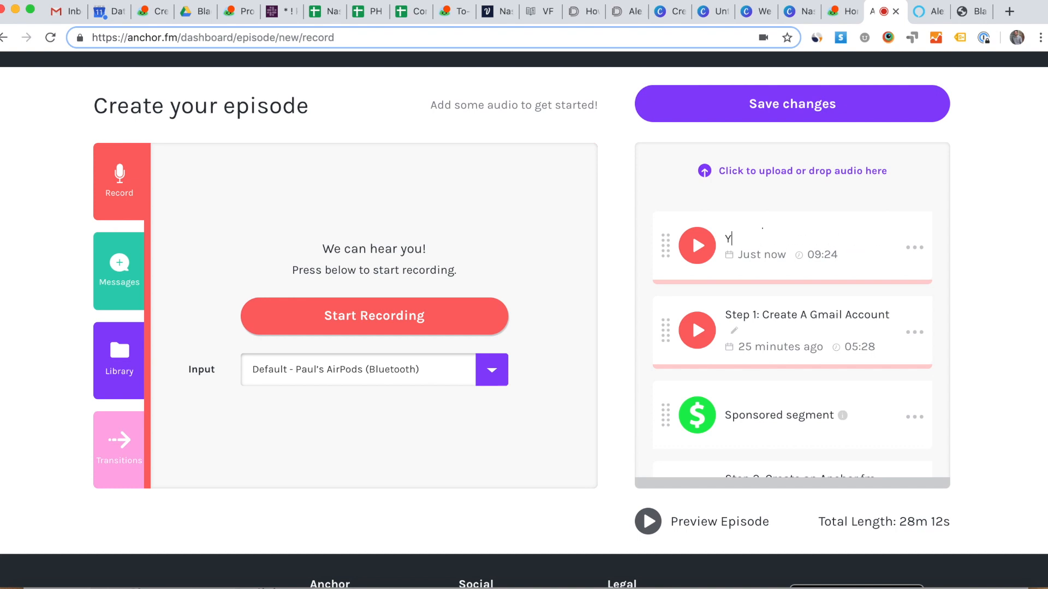
type("SS Feed as .")
key("BackSpace")
type("a F")
key("BackSpace")
key("BackSpace")
key("BackSpace")
key("BackSpace")
key("BackSpace")
key("BackSpace")
type("As A F")
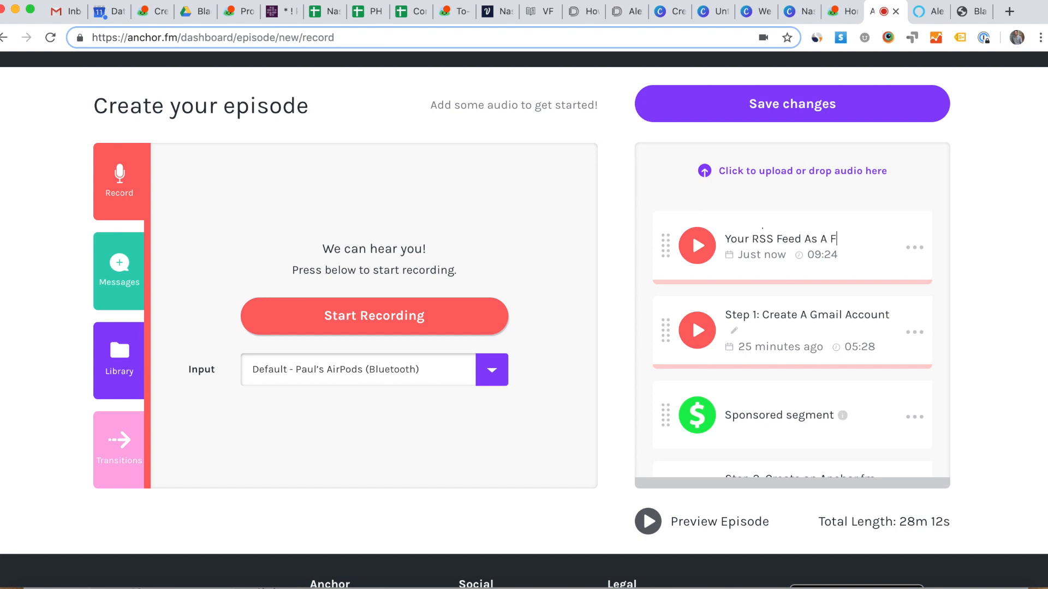
type("lash Briefing Skill")
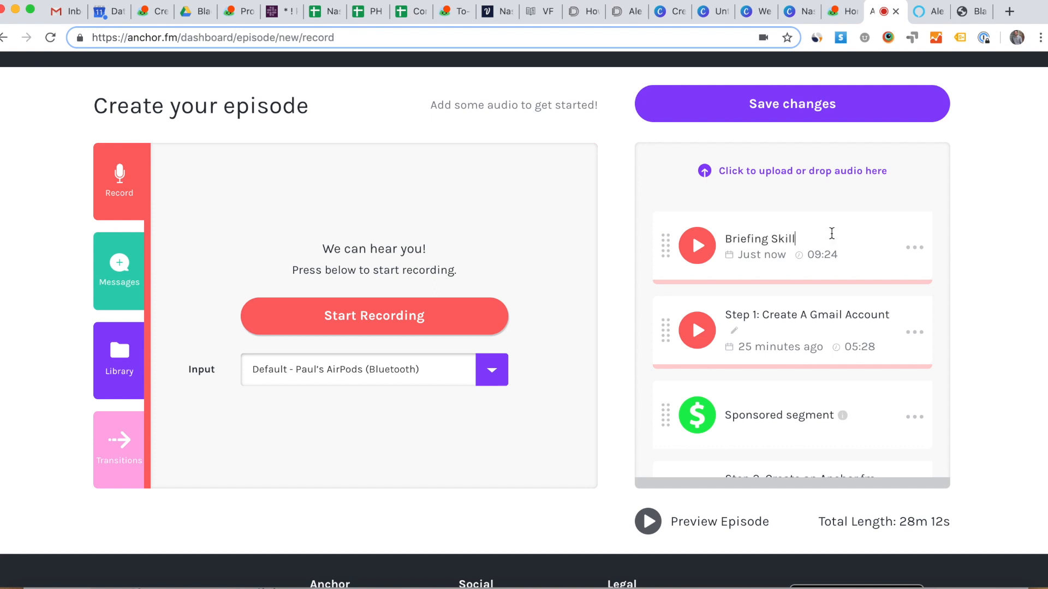
scroll(931, 200, "up", 1)
scroll(931, 200, "down", 3)
scroll(928, 201, "up", 2)
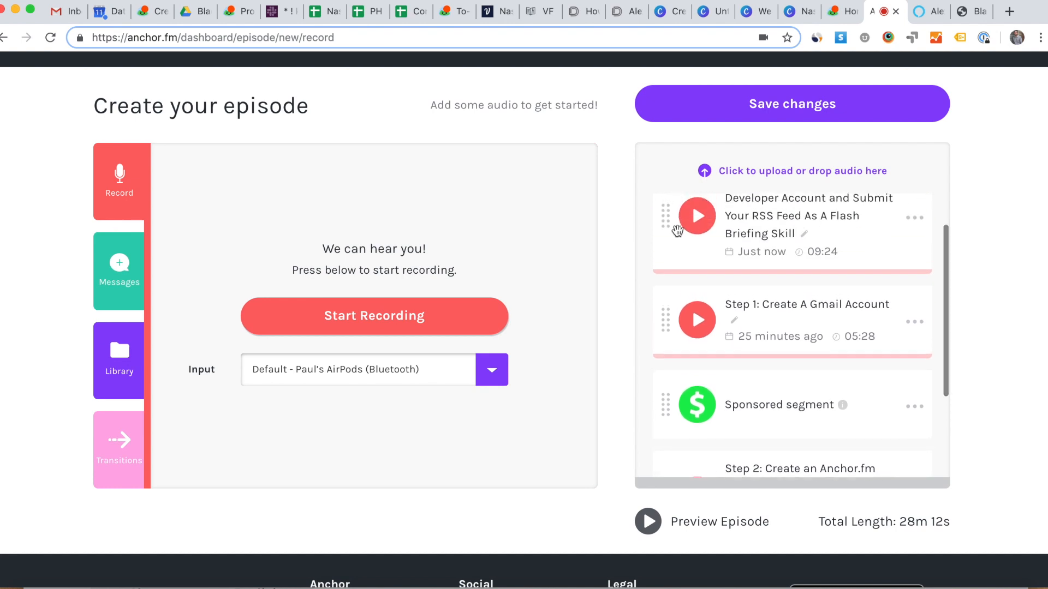
left_click_drag(671, 223, 672, 469)
scroll(686, 433, "up", 3)
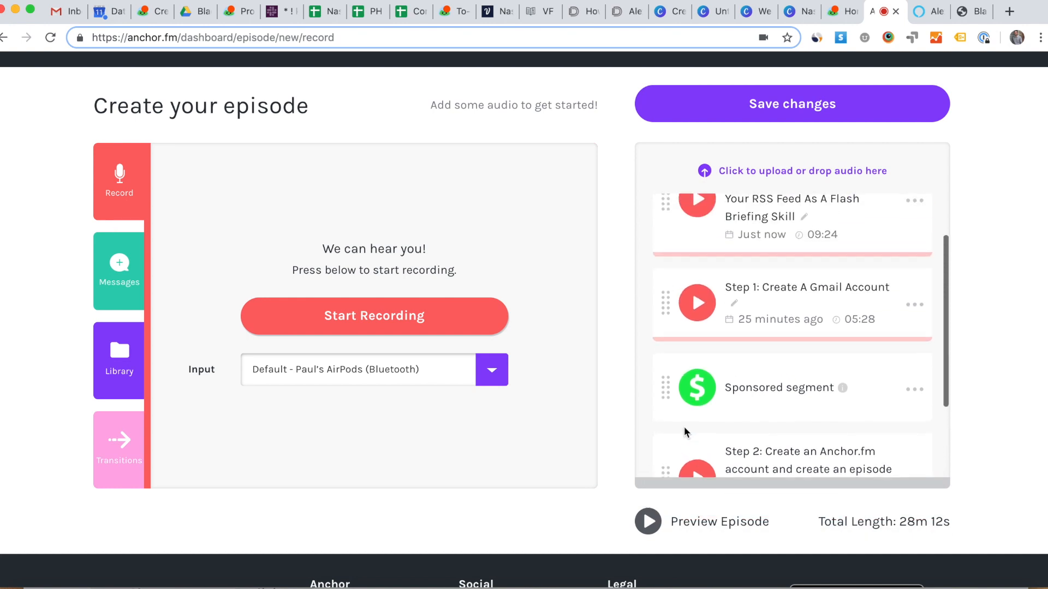
left_click_drag(665, 204, 673, 361)
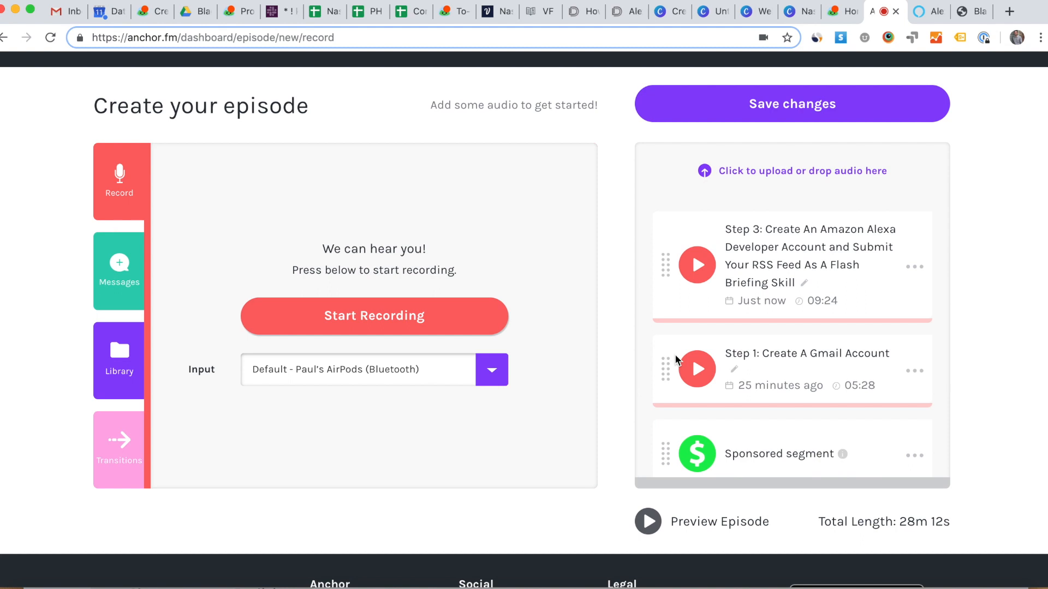
left_click_drag(666, 275, 671, 356)
scroll(671, 356, "down", 2)
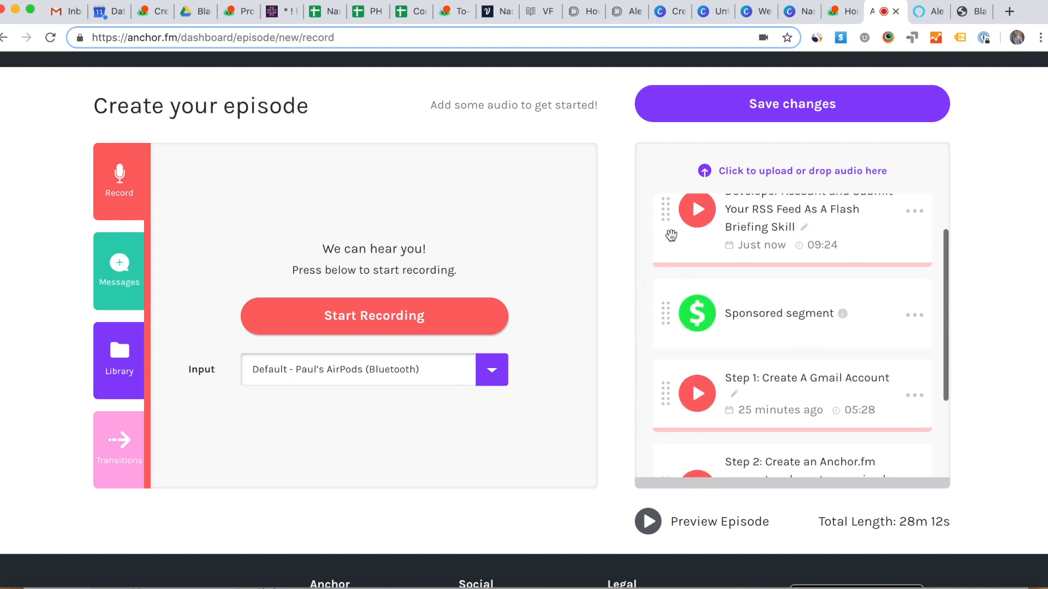
left_click_drag(666, 211, 679, 435)
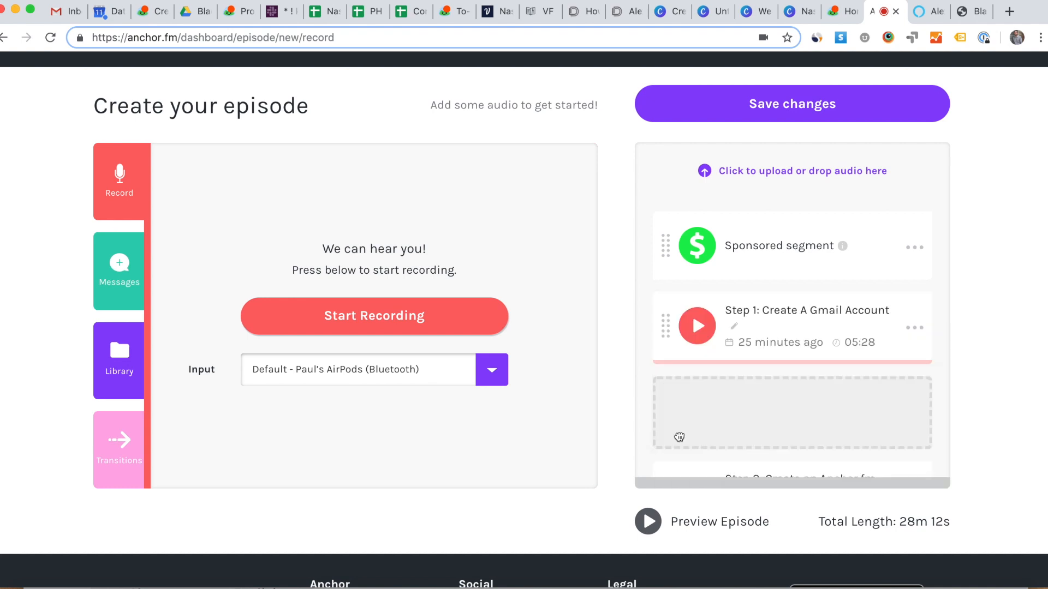
scroll(679, 435, "down", 2)
scroll(679, 435, "up", 2)
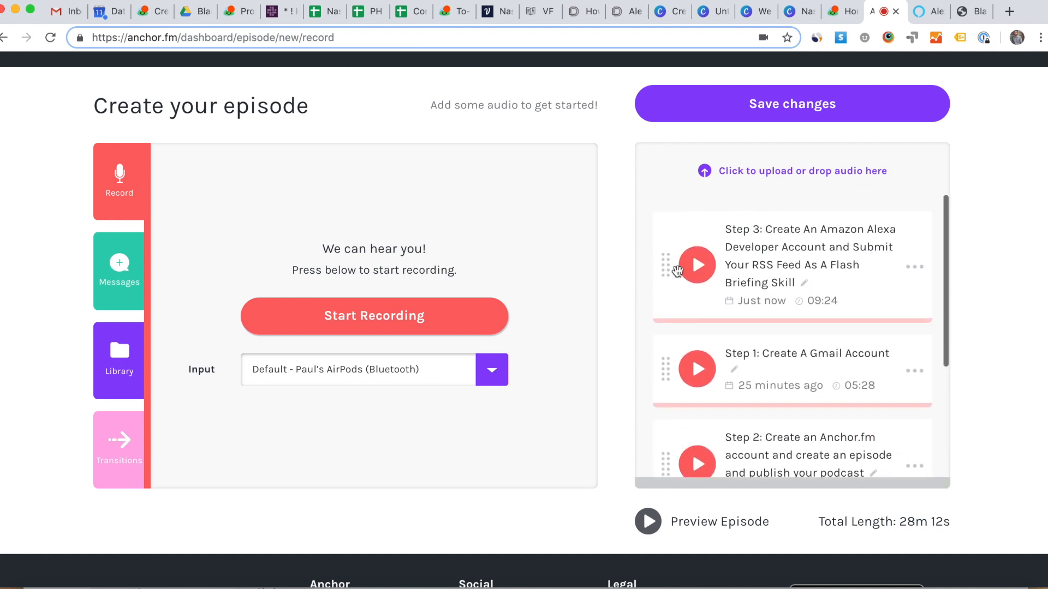
left_click_drag(670, 360, 671, 266)
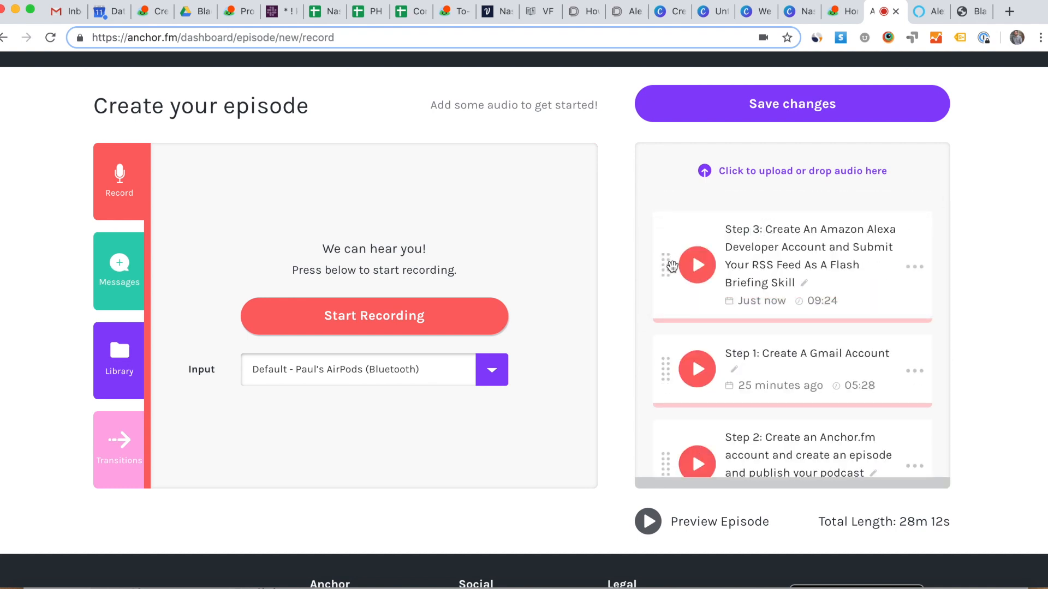
left_click_drag(665, 362, 664, 249)
scroll(667, 261, "down", 1)
left_click_drag(667, 346, 667, 229)
scroll(688, 262, "down", 5)
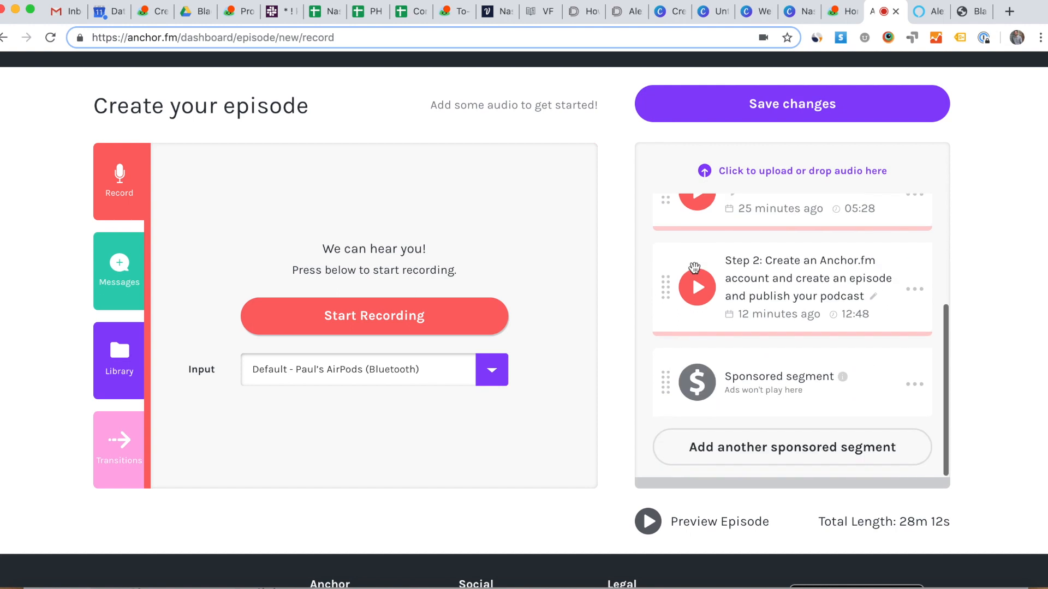
left_click_drag(665, 364, 673, 268)
scroll(669, 264, "up", 4)
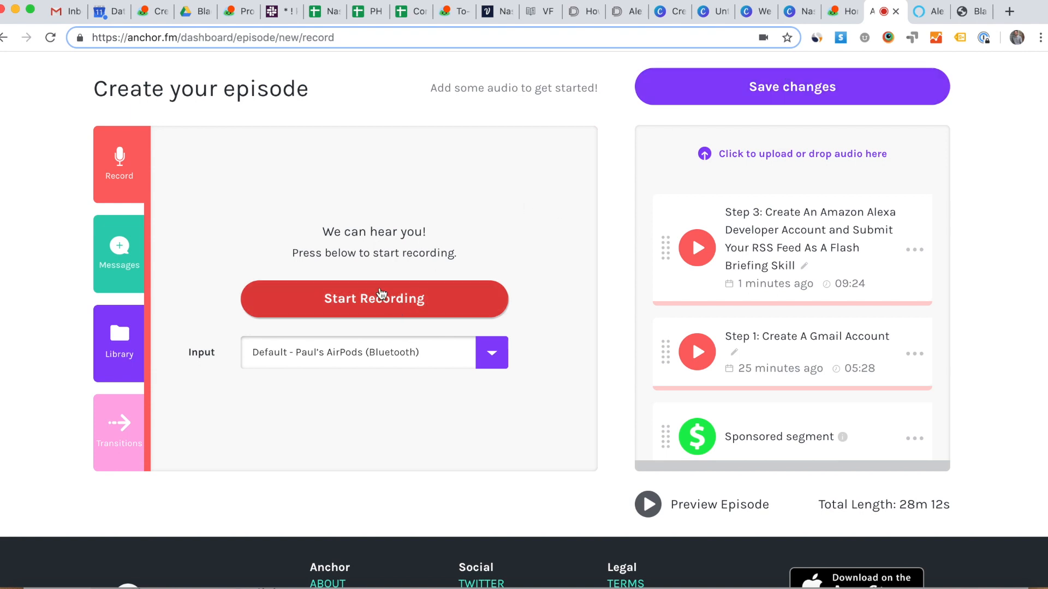
Start recording a new Anchor clip, then switch to the Alexa Developer Console
left_click(376, 304)
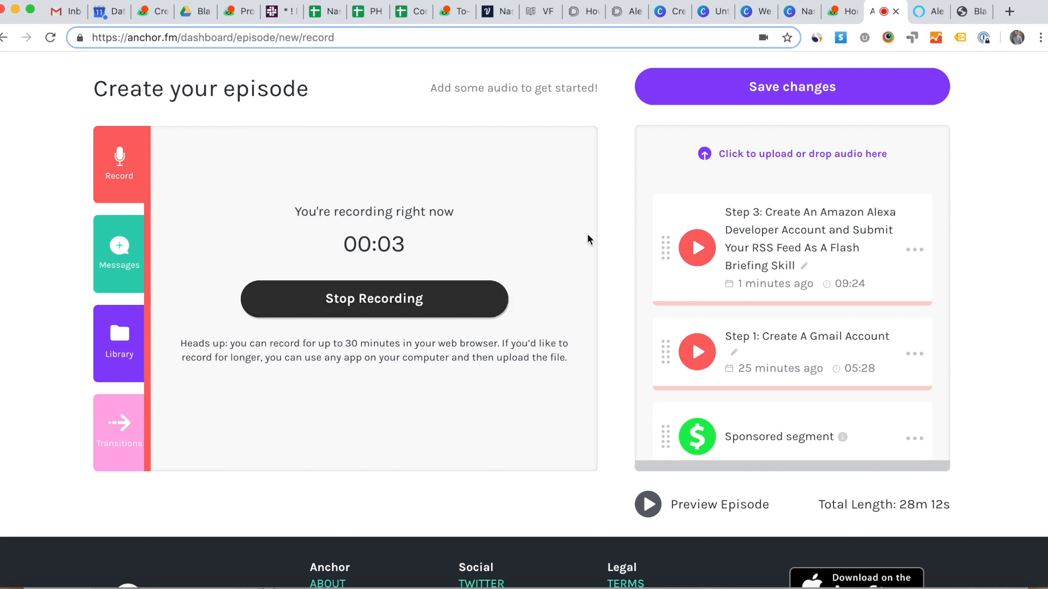
left_click(921, 18)
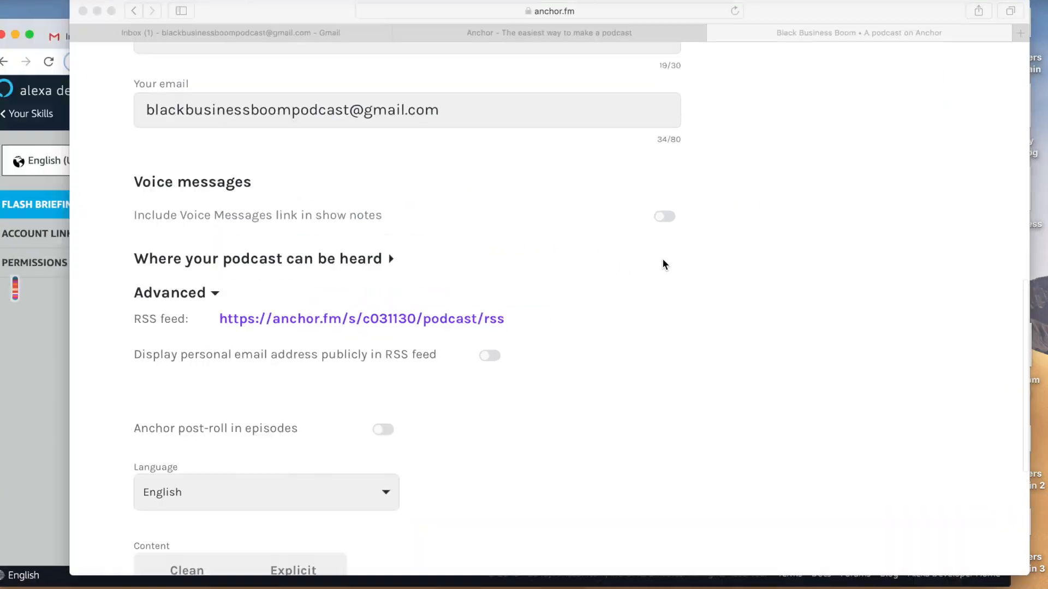
Check the Gmail inbox, then switch to the Anchor podcast dashboard
left_click(676, 53)
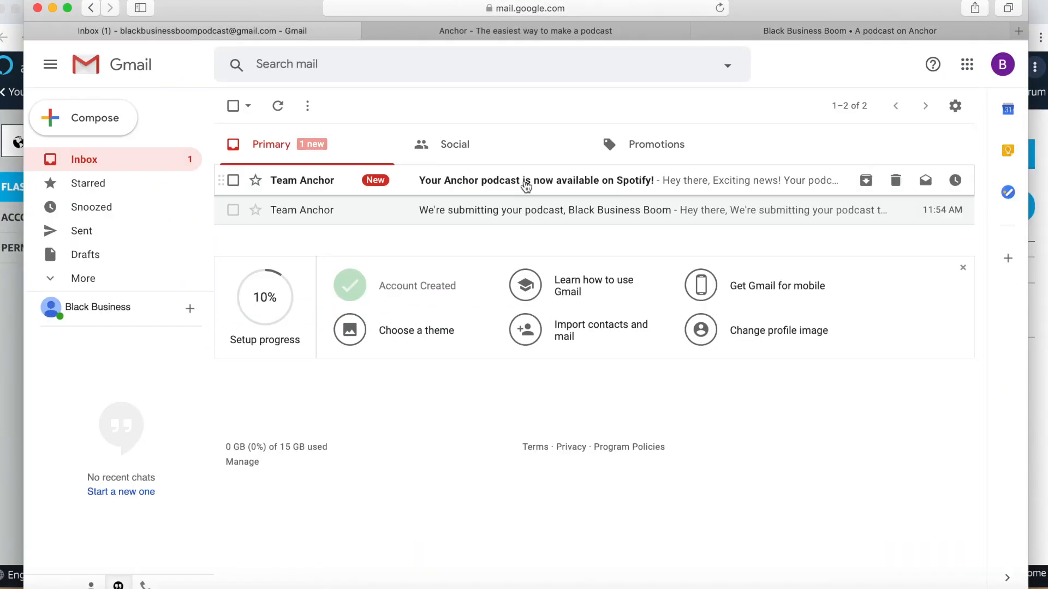
left_click(562, 32)
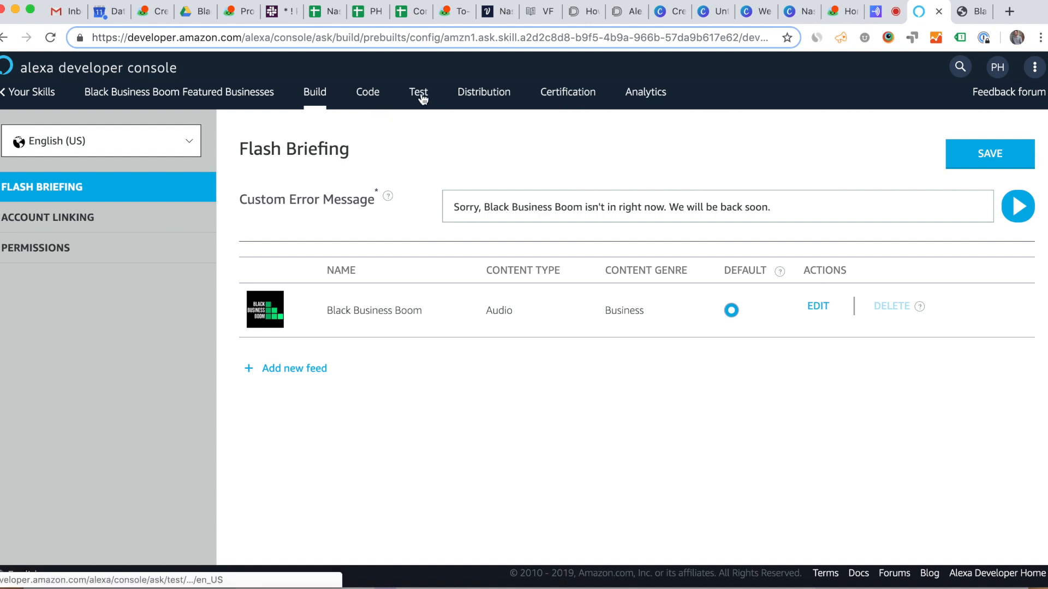
Look through the skill's Code and Distribution sections, ending on the Test page
left_click(379, 94)
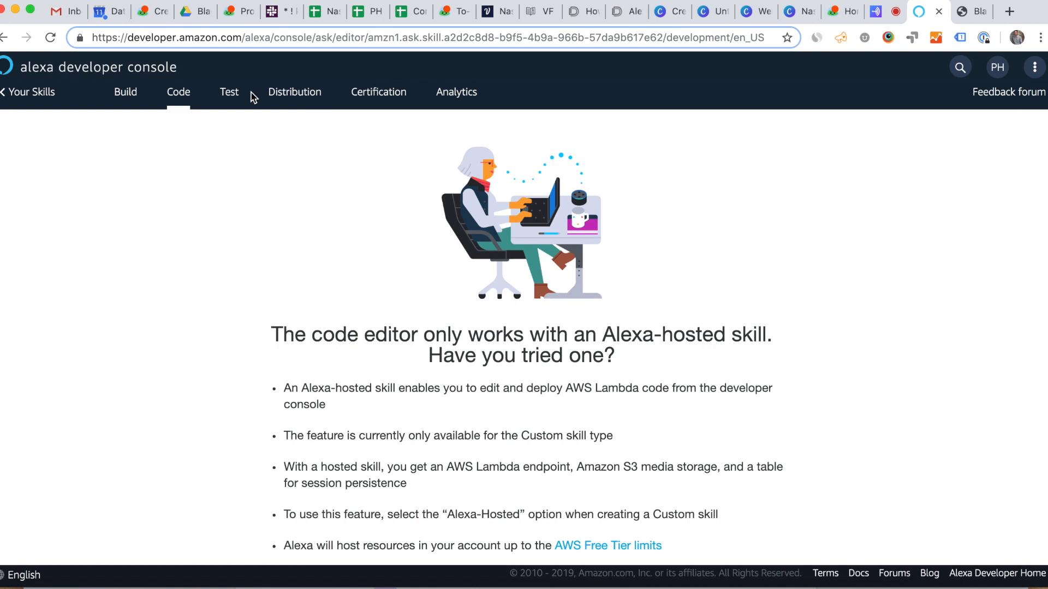
left_click(238, 96)
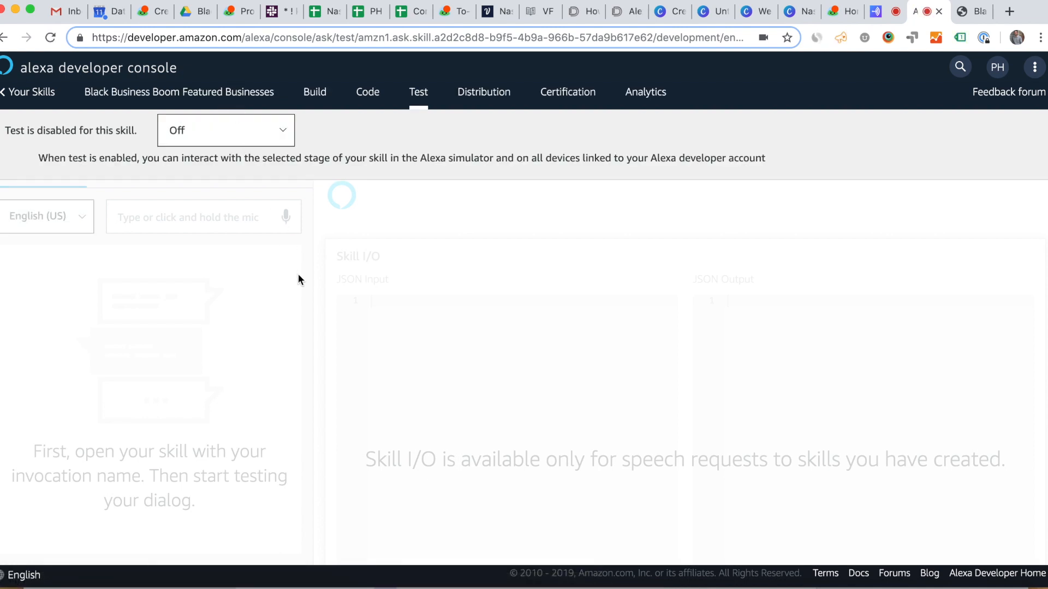
left_click(475, 94)
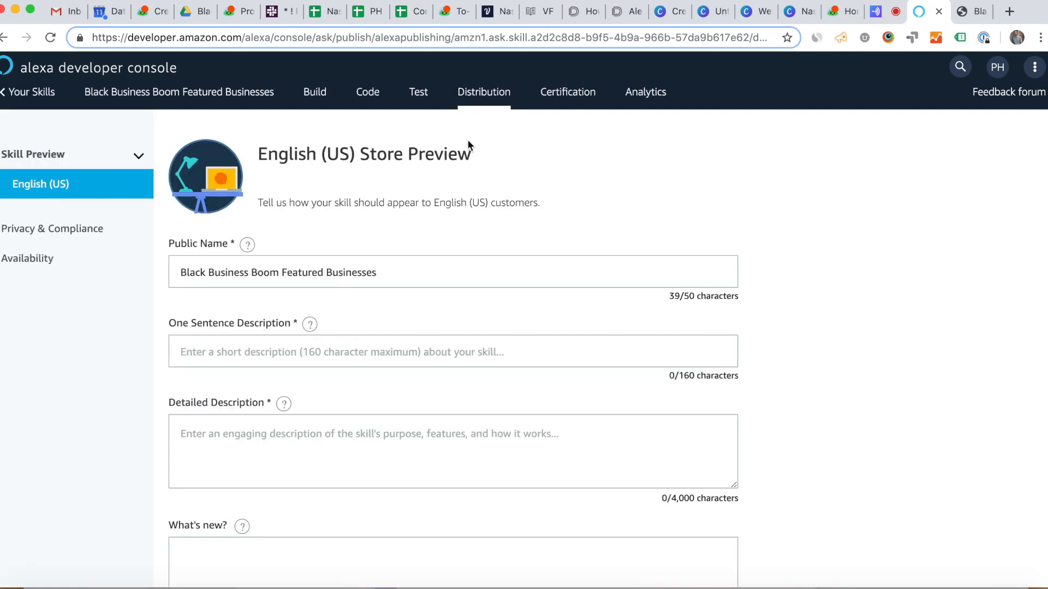
left_click(426, 94)
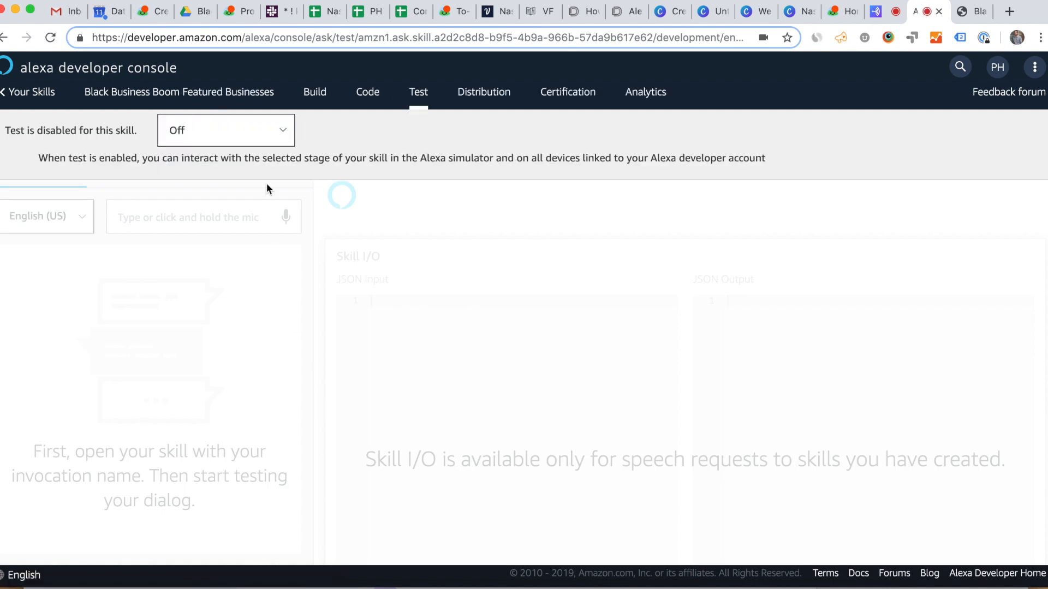
Switch skill testing to Development and back to Off, then go to Distribution
left_click(275, 136)
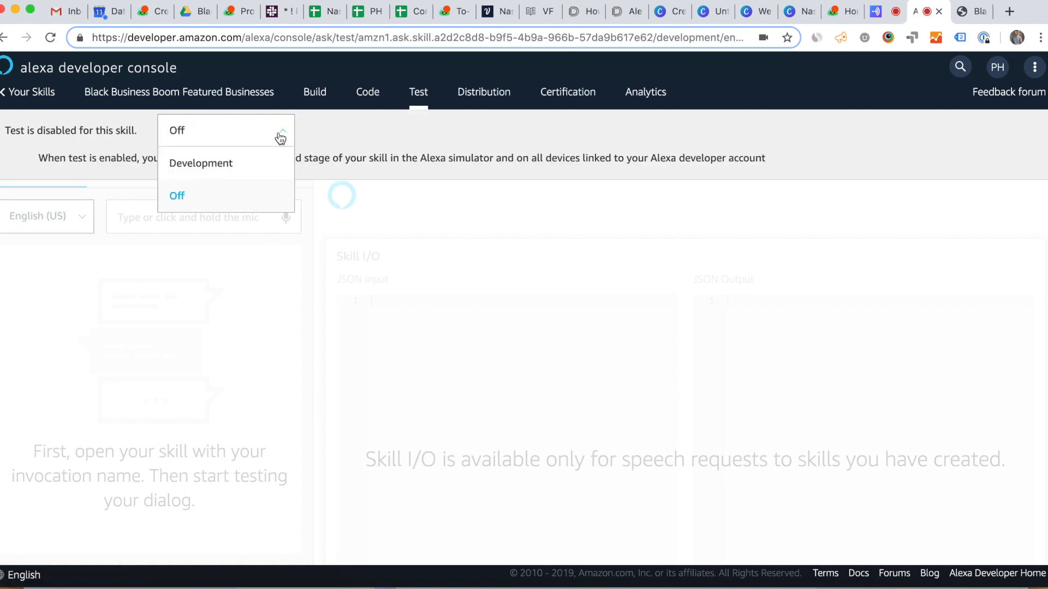
left_click(247, 166)
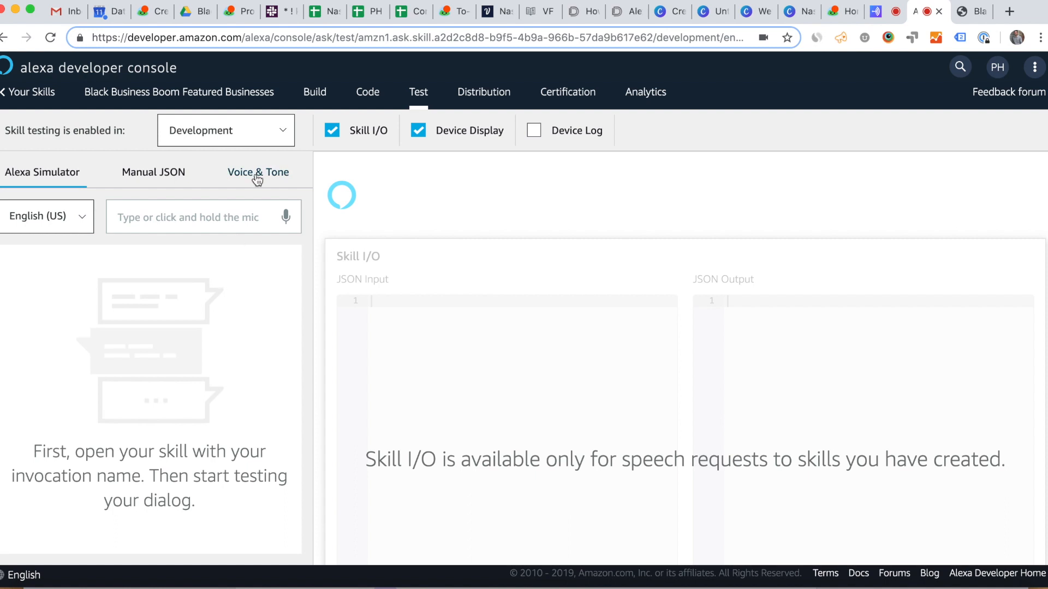
left_click(279, 138)
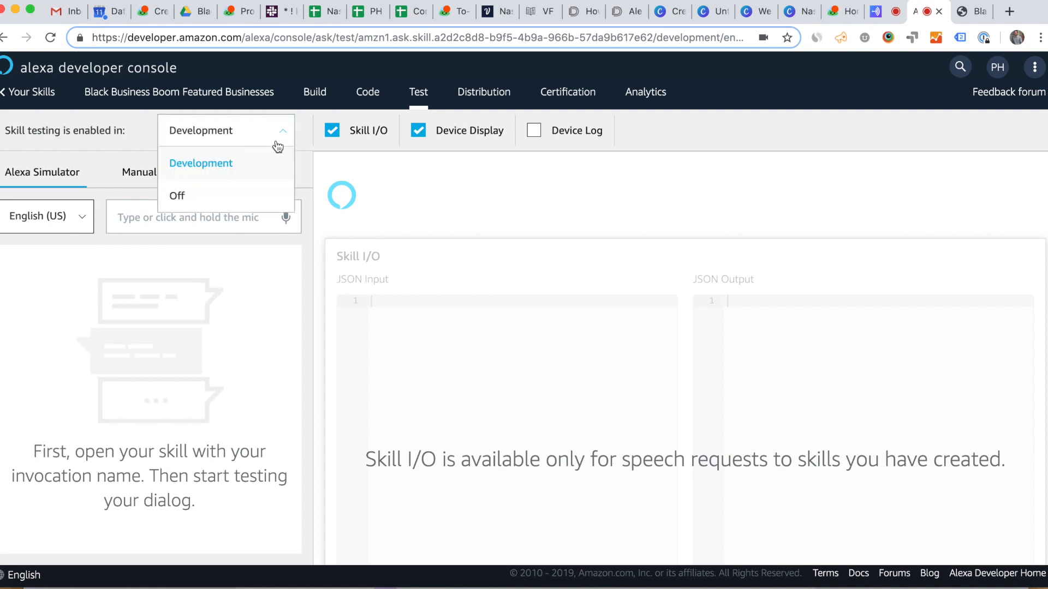
left_click(250, 195)
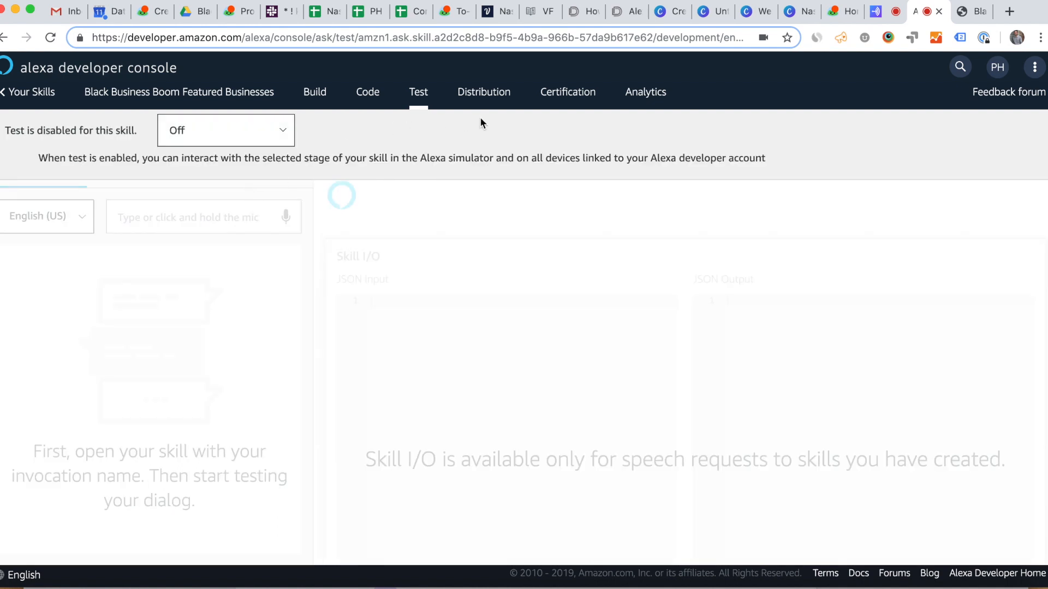
left_click(484, 94)
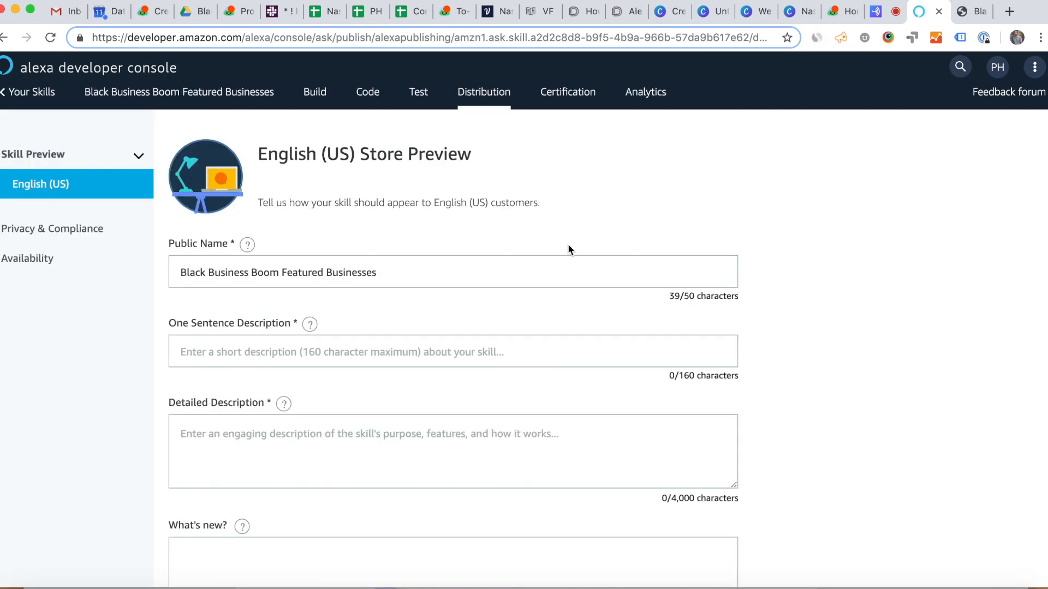
Review the Store Preview form, then select the podcast description on the Anchor dashboard
scroll(581, 301, "down", 3)
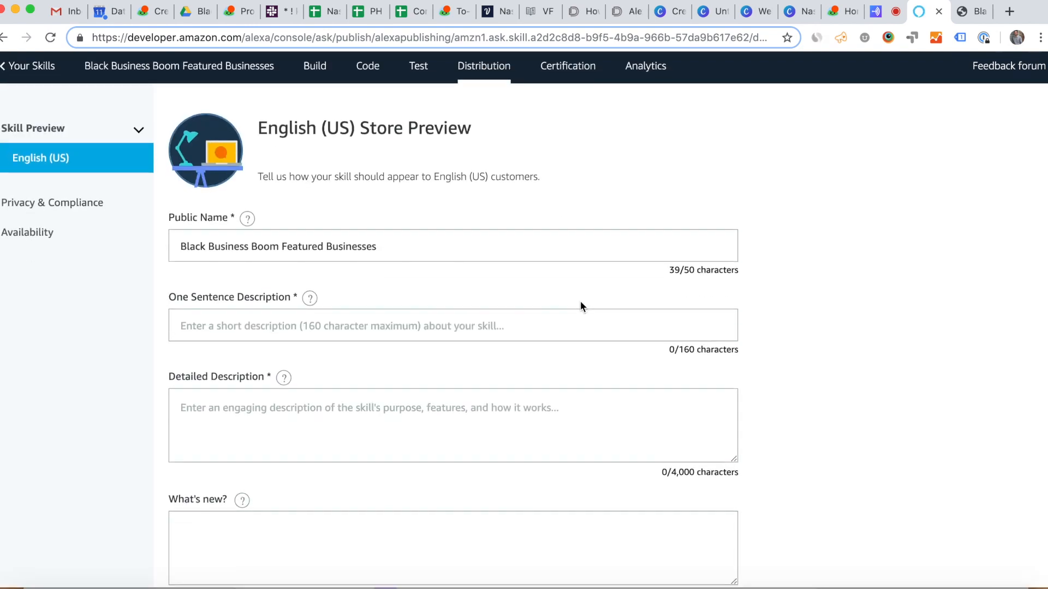
scroll(580, 303, "down", 10)
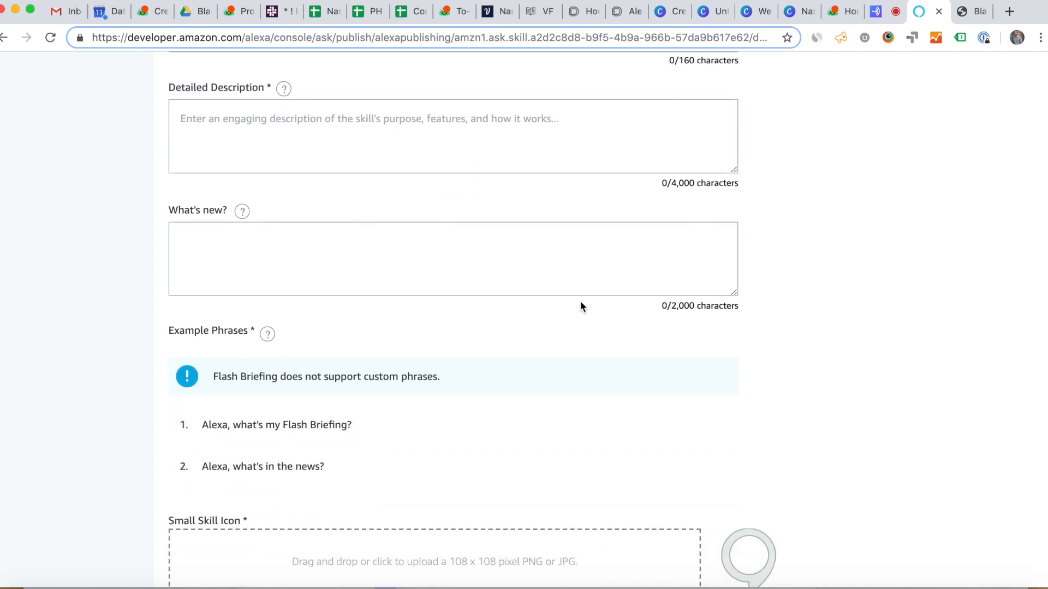
scroll(580, 307, "down", 6)
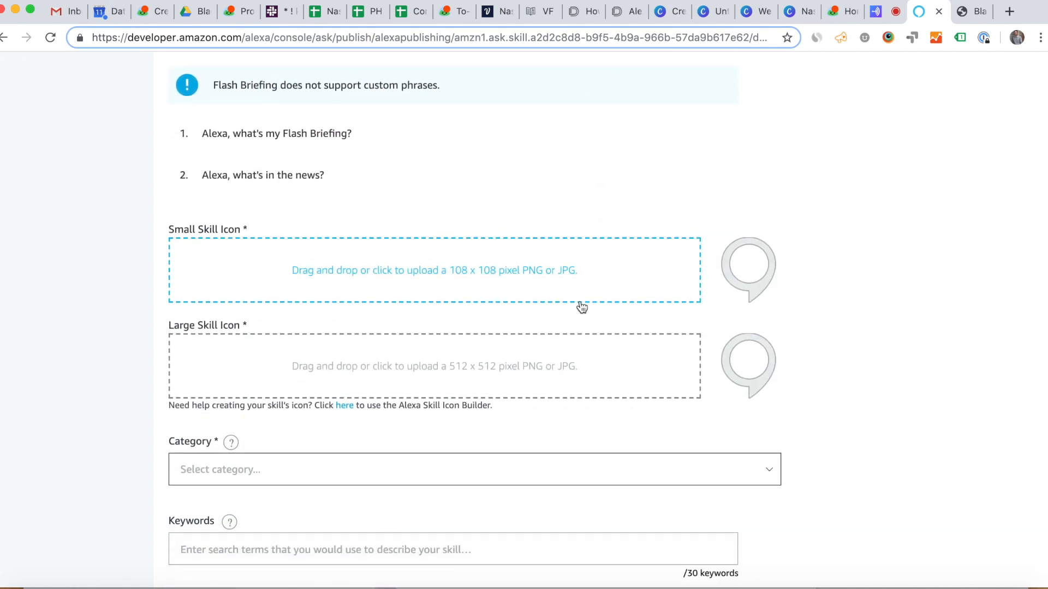
scroll(581, 302, "down", 4)
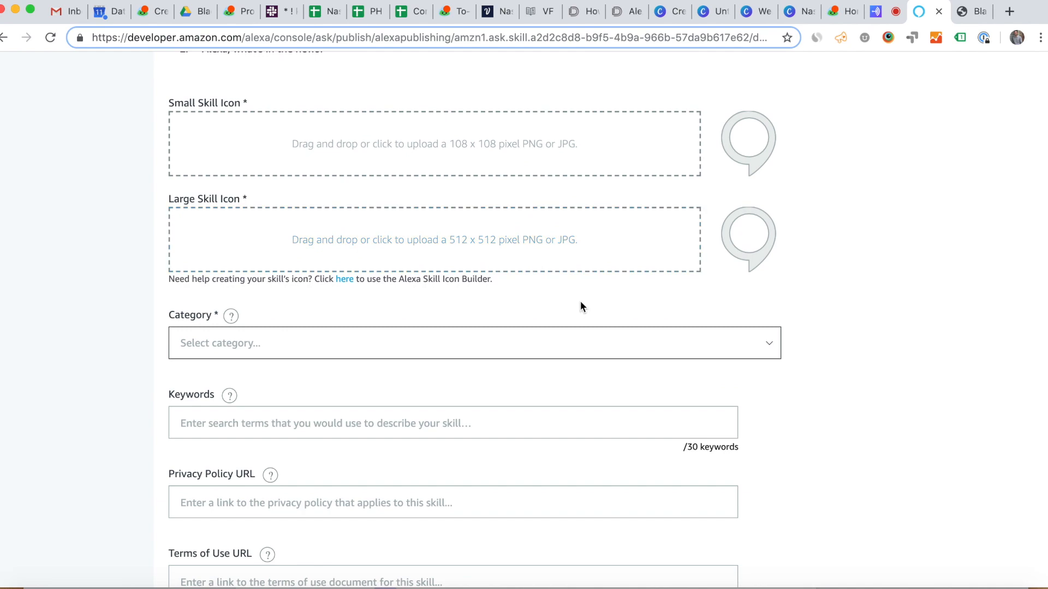
scroll(581, 305, "down", 3)
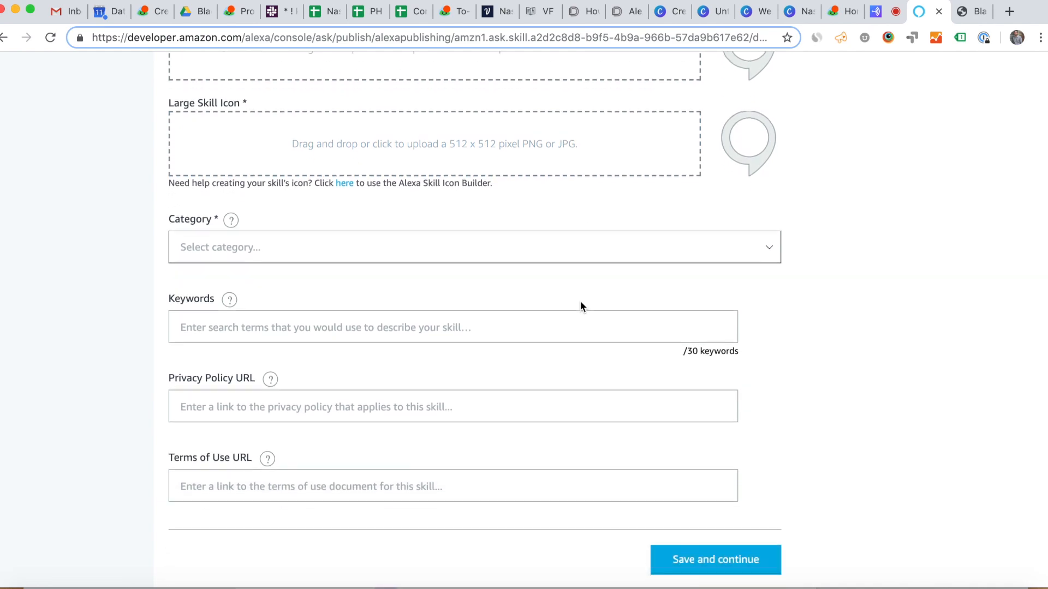
scroll(581, 306, "up", 15)
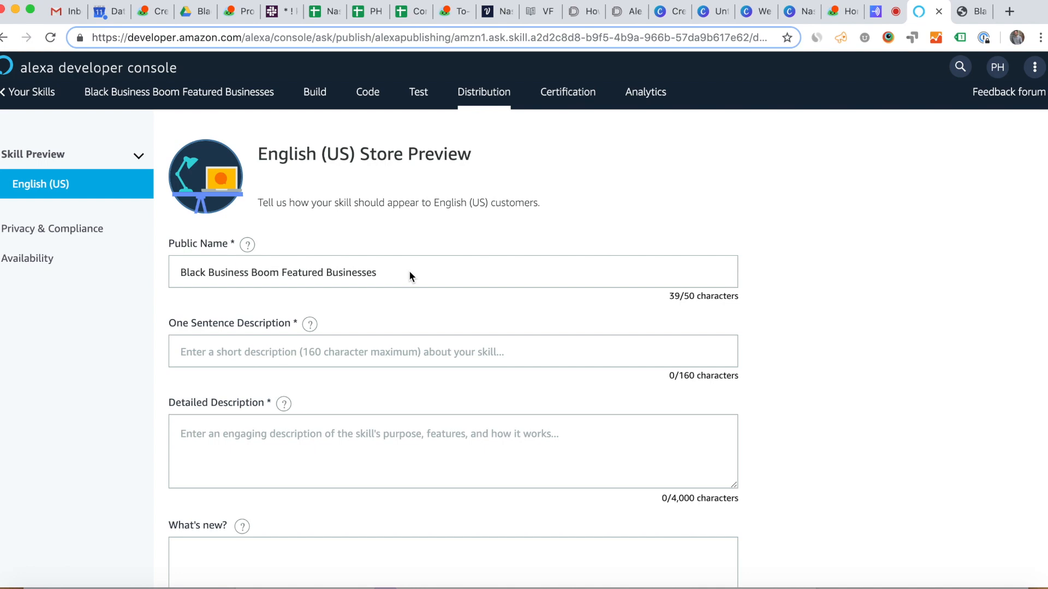
left_click(400, 353)
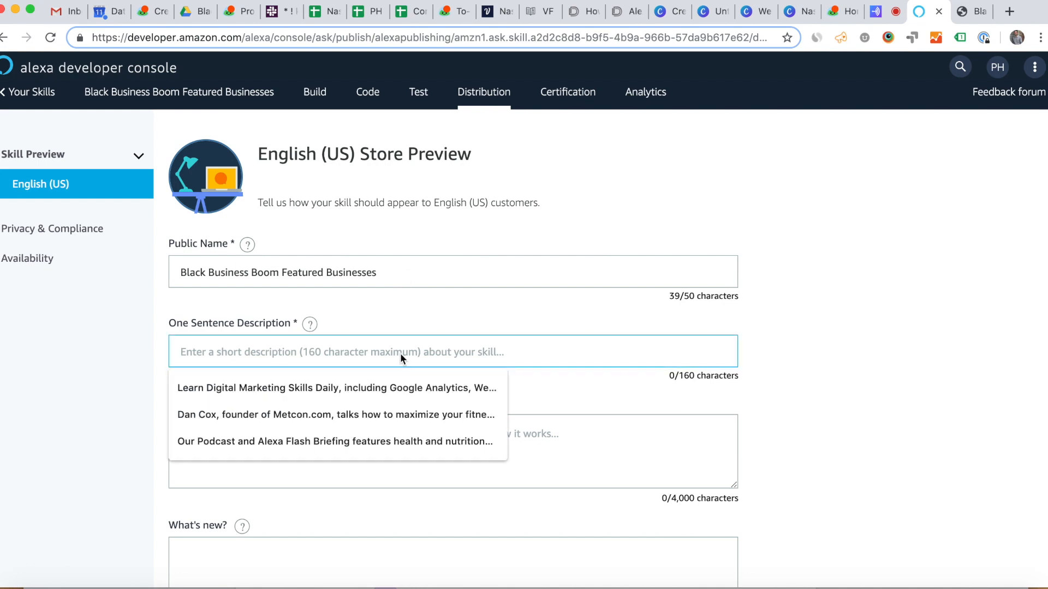
left_click(572, 244)
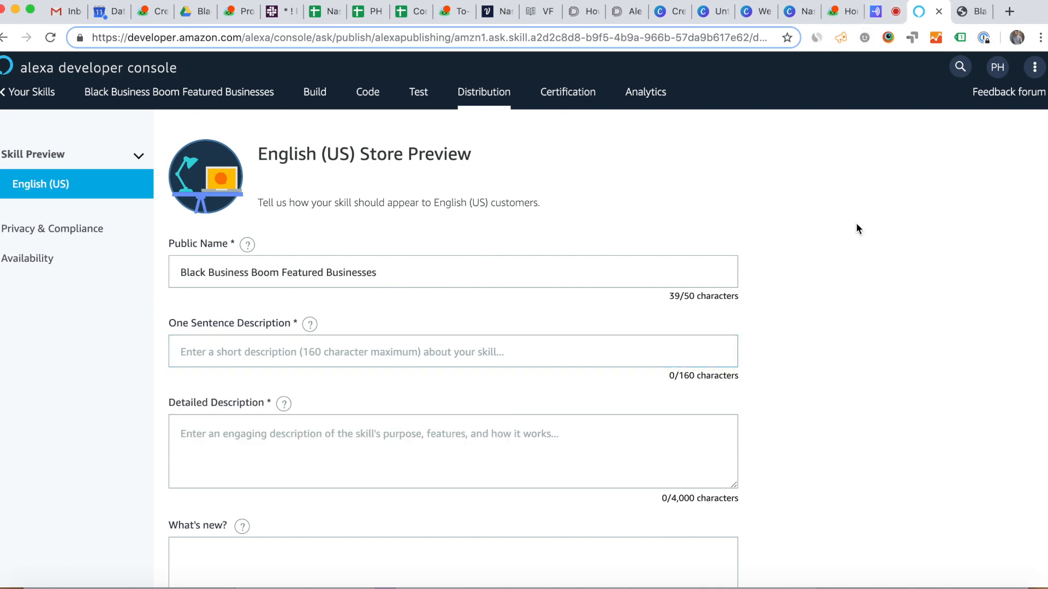
key("ctrl+Up")
left_click(761, 258)
left_click_drag(756, 249, 439, 223)
Copy the Anchor podcast description into One Sentence Description, trimmed under 160 characters
right_click(453, 228)
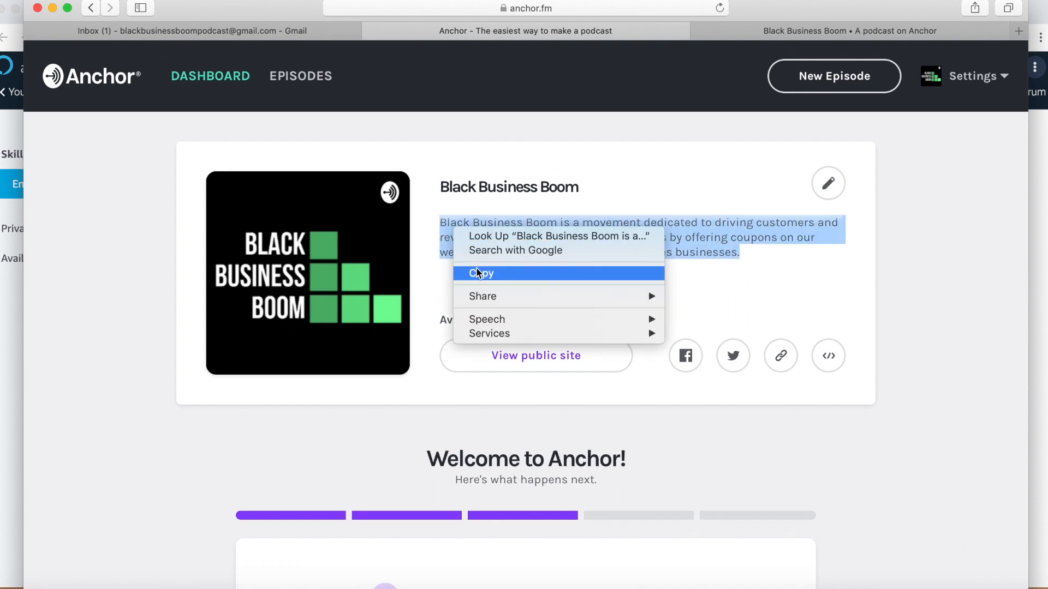
left_click(477, 273)
key("ctrl+Up")
left_click(416, 369)
left_click(362, 355)
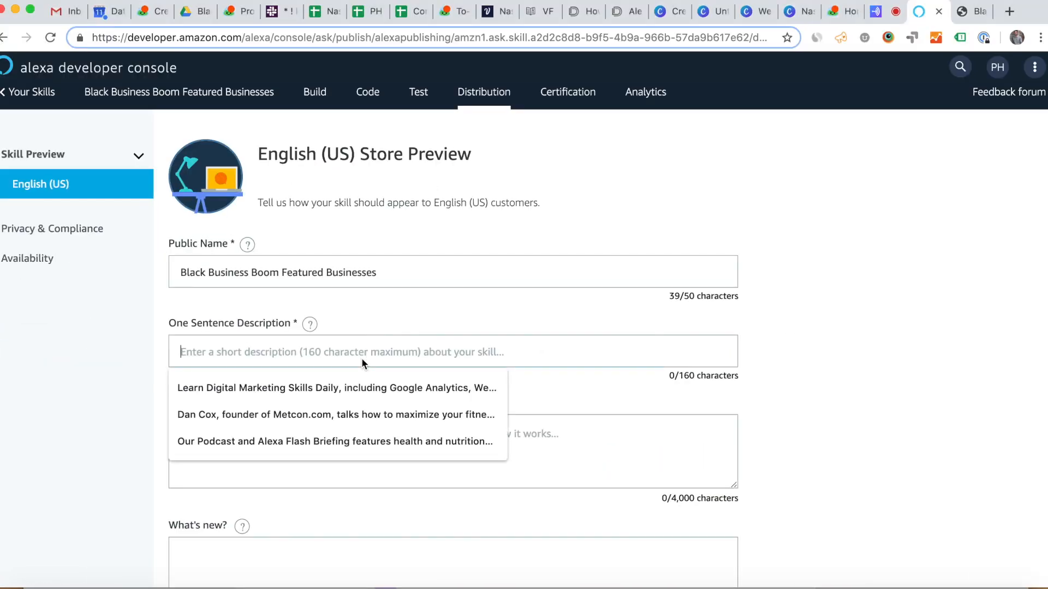
key("super+v")
key("BackSpace")
key("BackSpace")
key("BackSpace")
key("BackSpace")
key("BackSpace")
key("BackSpace")
key("BackSpace")
key("BackSpace")
key("BackSpace")
key("BackSpace")
key("BackSpace")
key("BackSpace")
key("BackSpace")
key("BackSpace")
key("BackSpace")
key("BackSpace")
key("BackSpace")
key("BackSpace")
key("BackSpace")
key("BackSpace")
key("BackSpace")
key("BackSpace")
key("BackSpace")
key("BackSpace")
key("BackSpace")
key("BackSpace")
key("BackSpace")
key("BackSpace")
key("BackSpace")
key("BackSpace")
key("BackSpace")
key("BackSpace")
key("BackSpace")
key("BackSpace")
Paste the same podcast description into the Detailed Description and What's new fields
left_click(353, 437)
scroll(352, 437, "down", 1)
key("super+v")
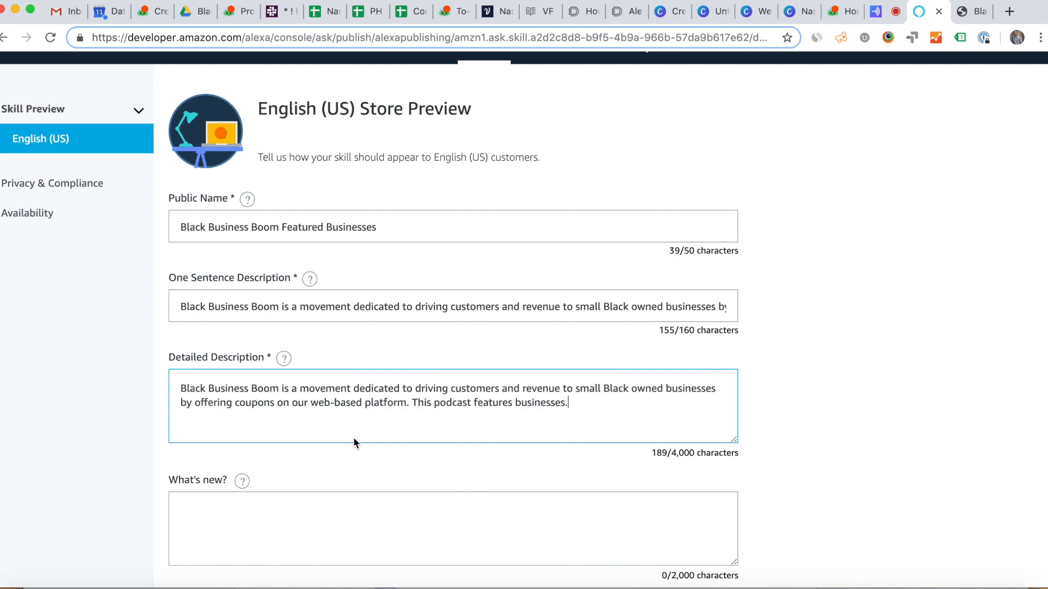
scroll(353, 438, "down", 3)
left_click(353, 445)
key("super+v")
scroll(352, 444, "down", 5)
scroll(352, 444, "down", 2)
scroll(353, 446, "down", 3)
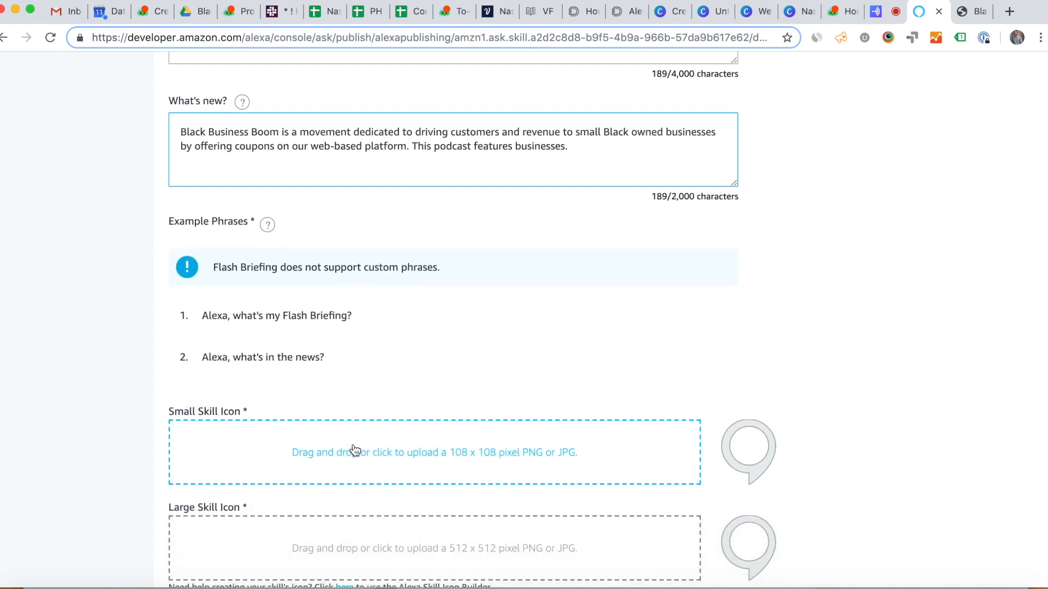
scroll(355, 450, "down", 2)
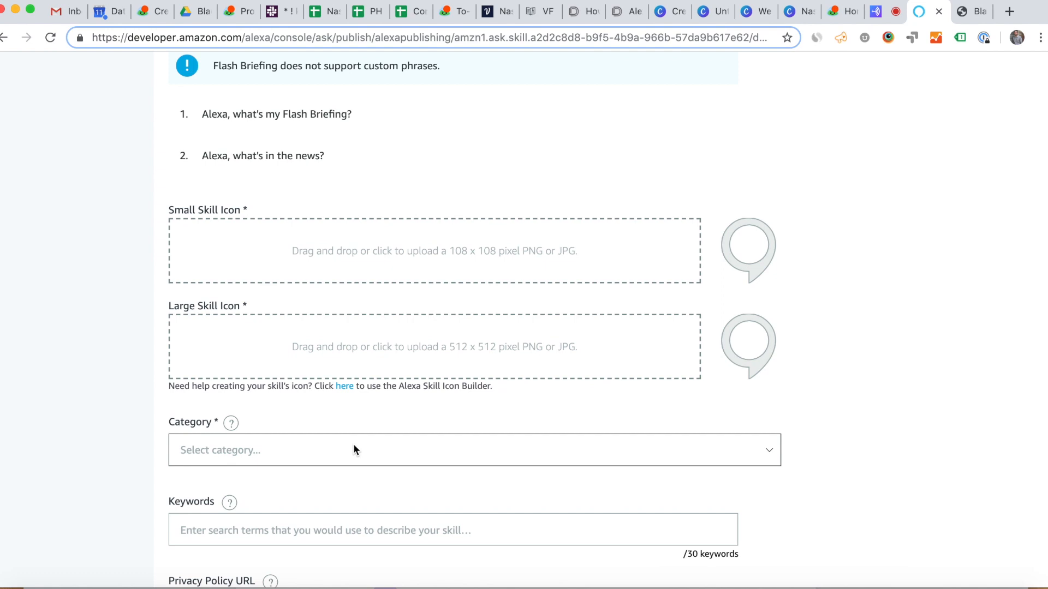
Upload Untitled design.png as the large skill icon and preview the logo from the Desktop
left_click(416, 350)
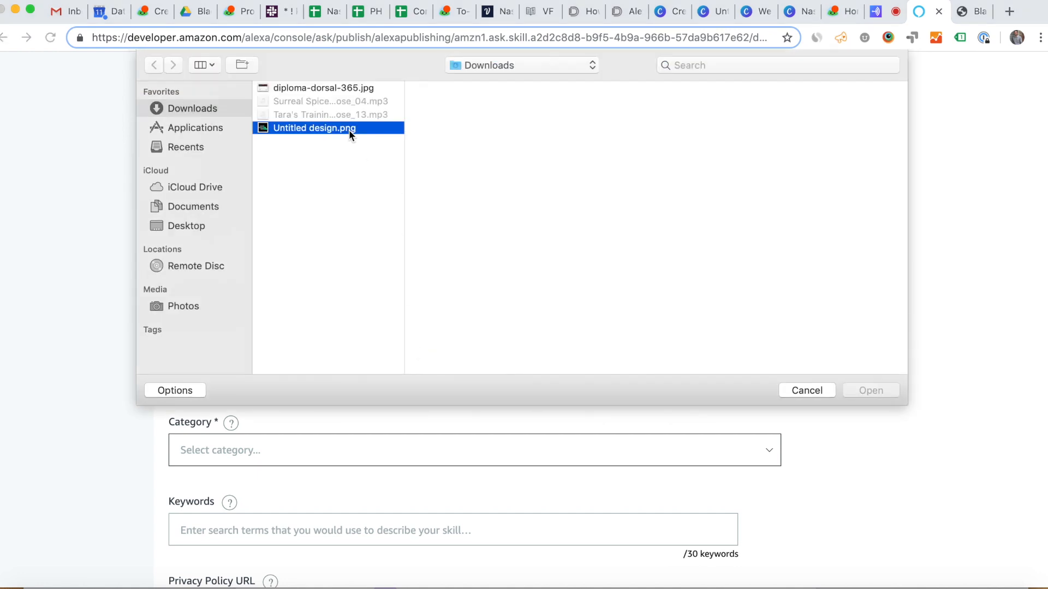
double_click(350, 131)
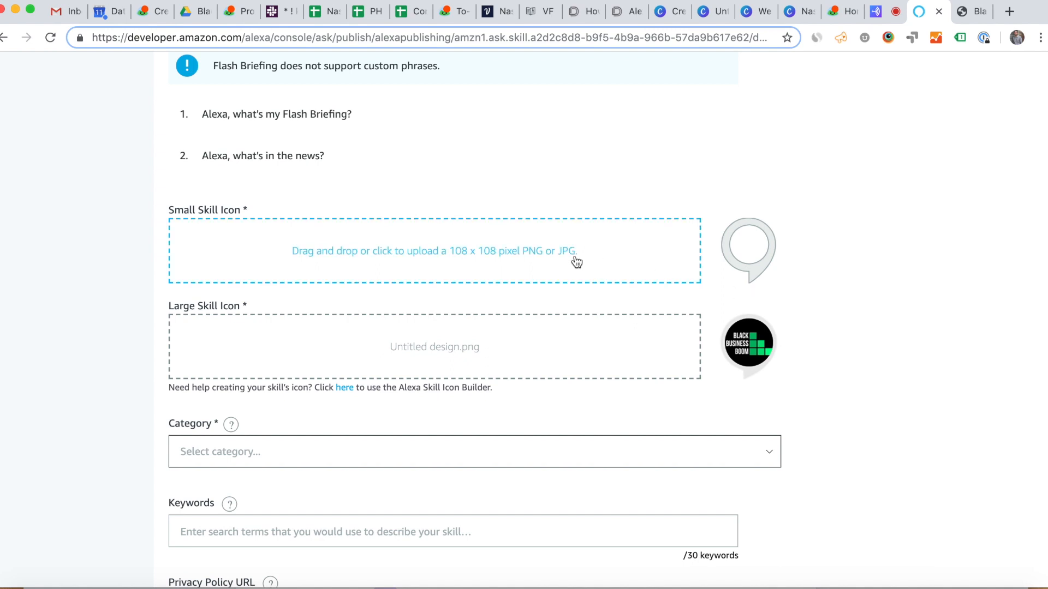
left_click(35, 585)
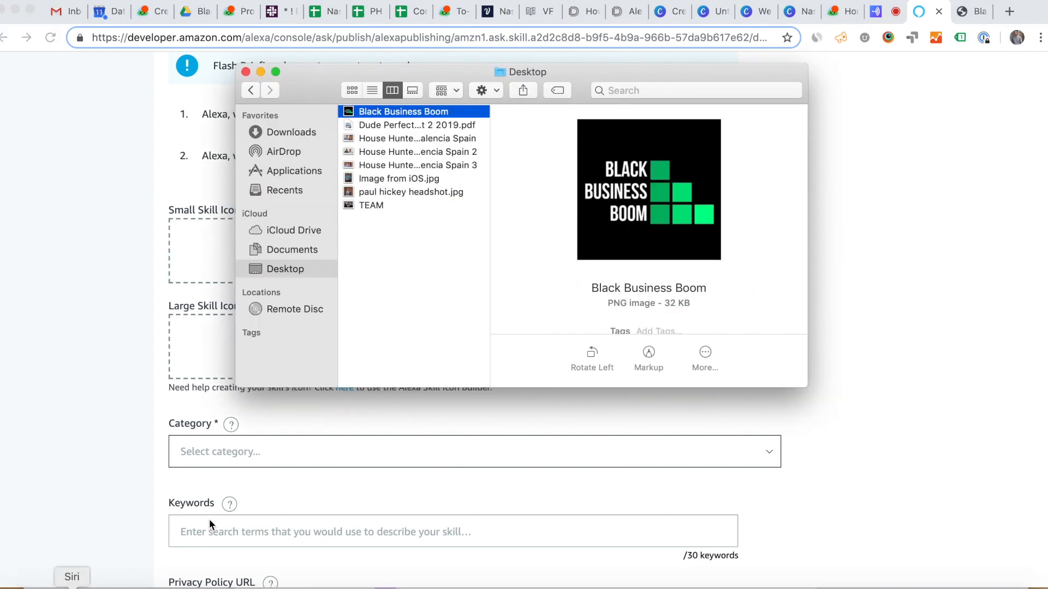
double_click(423, 111)
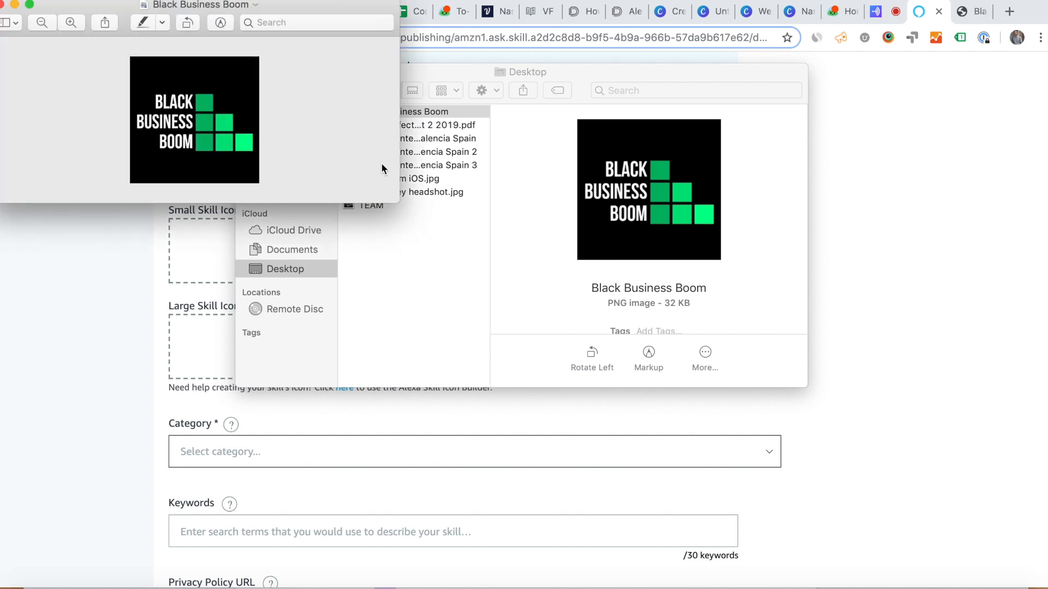
Close the preview windows and upload Untitled design.png as the small skill icon
left_click(472, 274)
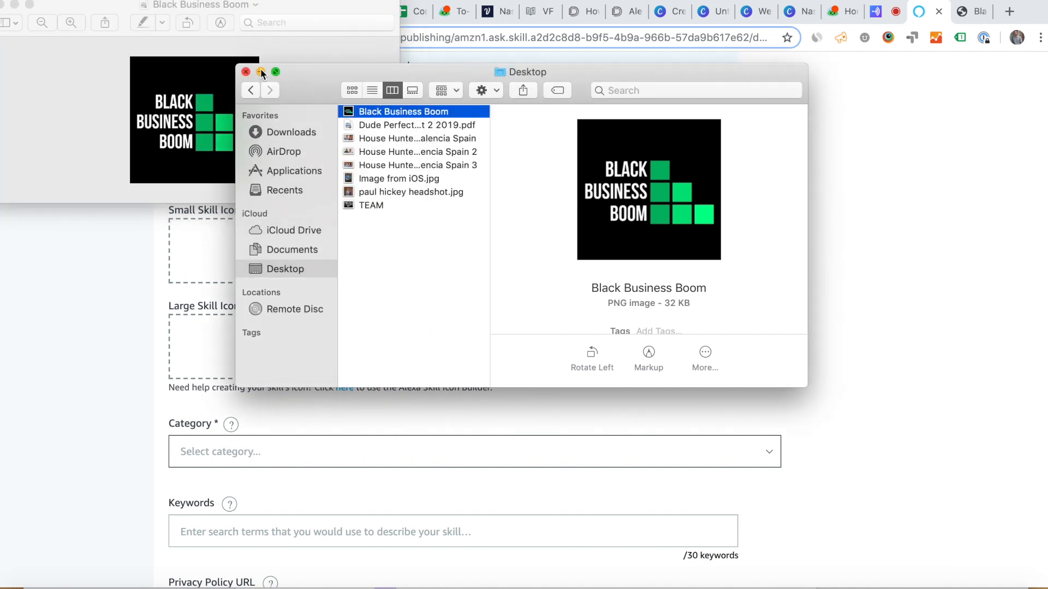
left_click(246, 72)
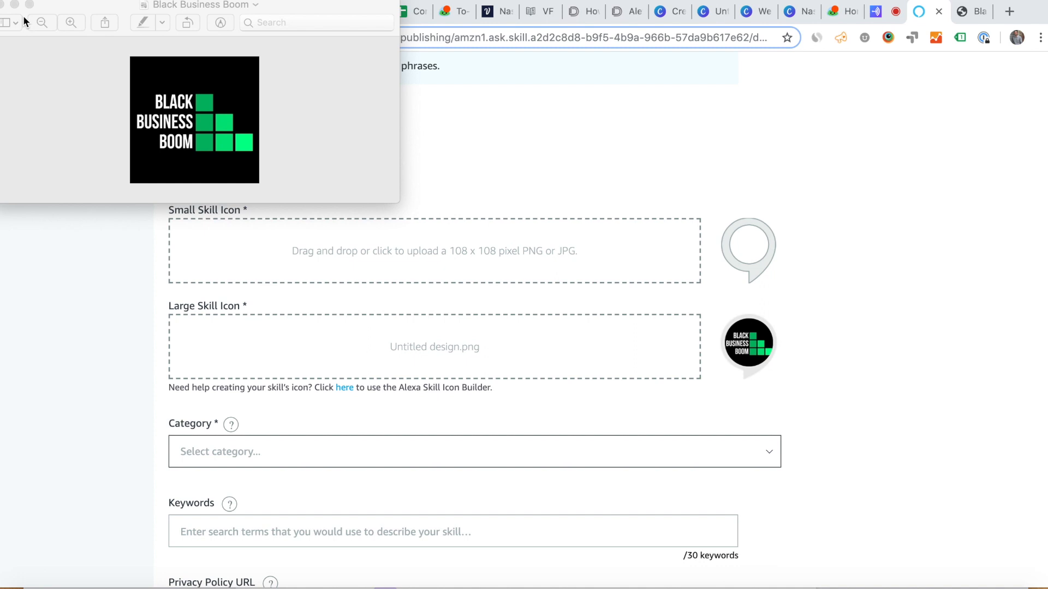
left_click(437, 156)
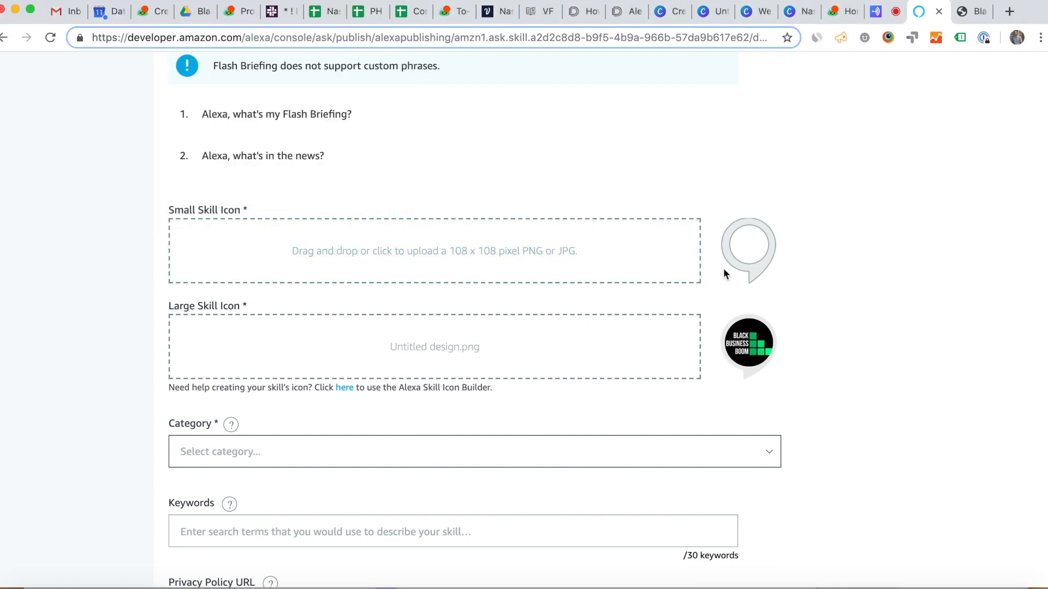
left_click(461, 251)
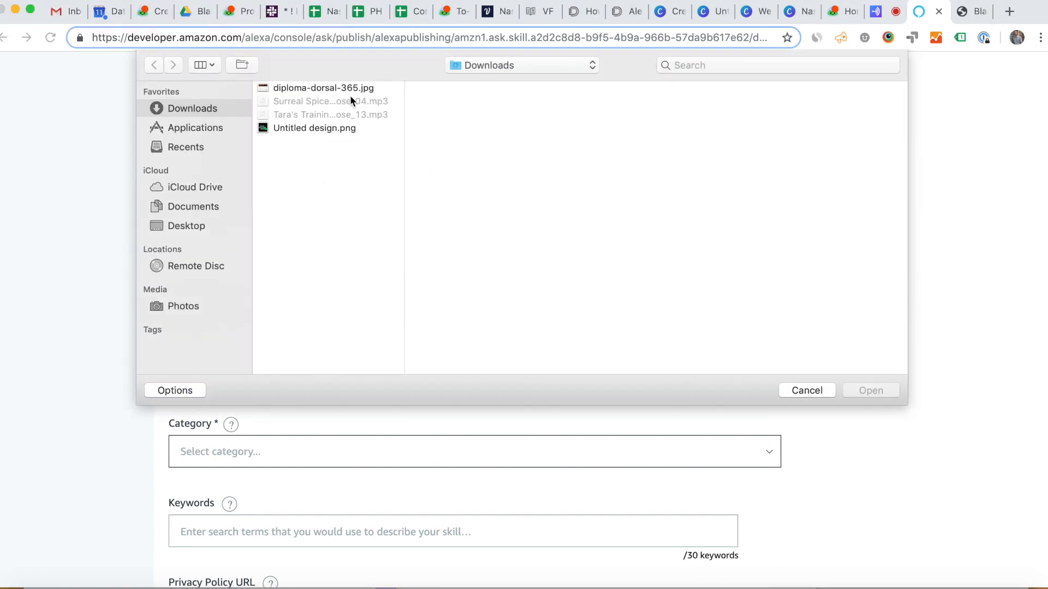
double_click(332, 128)
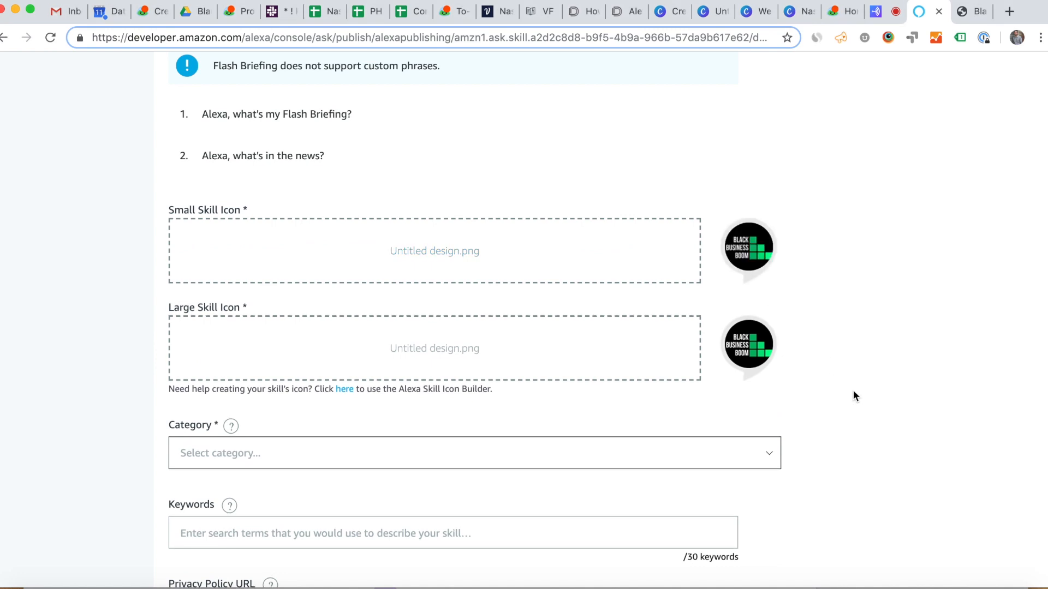
Choose Business & Finance as the skill category
scroll(898, 424, "down", 5)
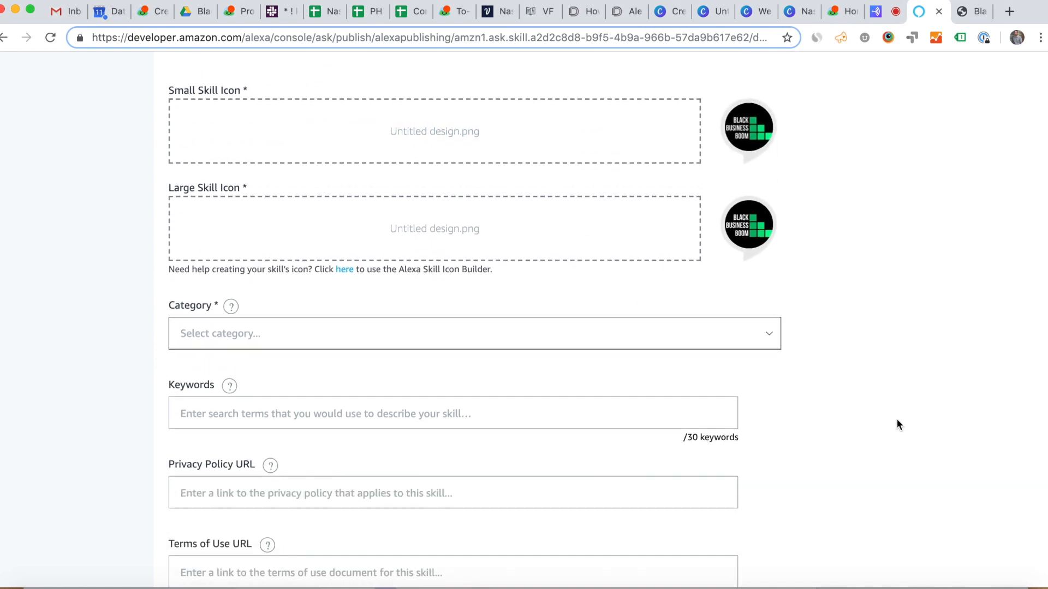
scroll(897, 424, "down", 4)
left_click(768, 236)
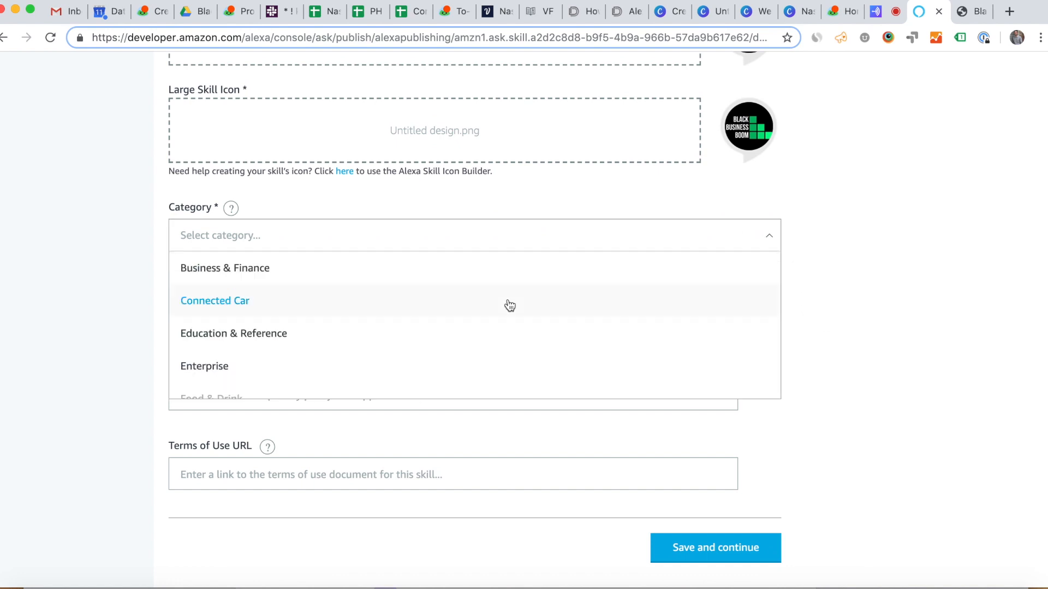
scroll(443, 272, "down", 3)
scroll(446, 274, "up", 2)
scroll(446, 274, "up", 1)
scroll(438, 277, "down", 6)
scroll(440, 278, "down", 10)
scroll(440, 278, "up", 15)
left_click(318, 279)
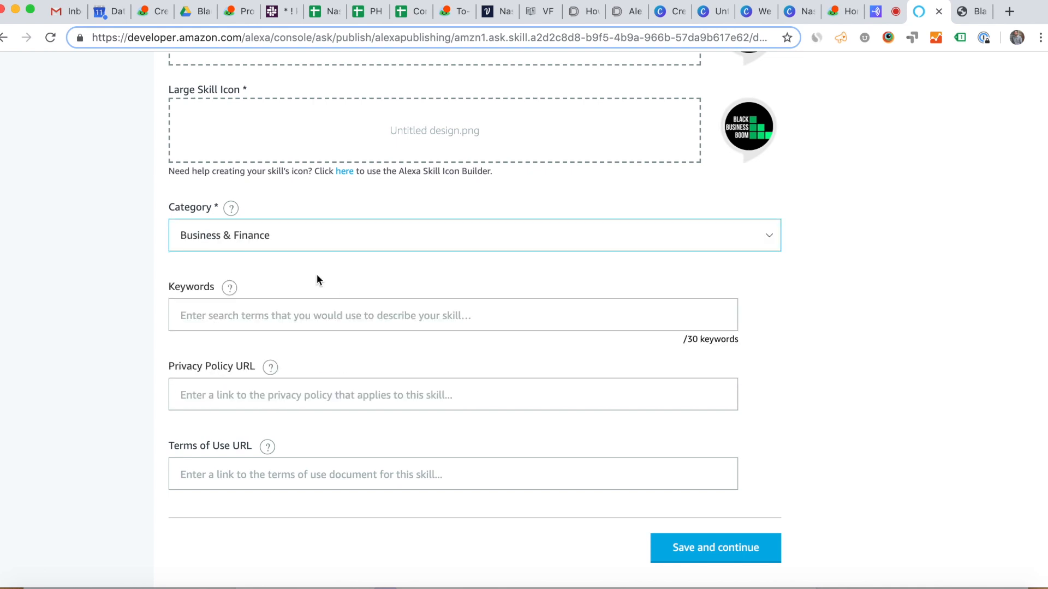
Enter the keywords 'Black owned businesses, Nashville Tennessee Businesses' with corrected capitalisation
scroll(355, 289, "down", 1)
left_click(390, 296)
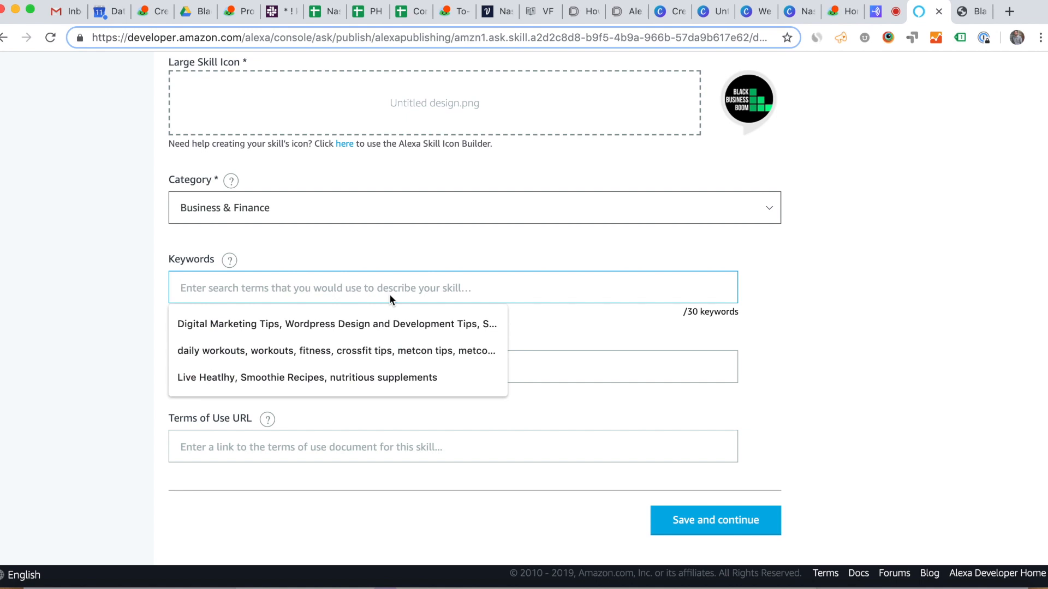
type("Black owned businees")
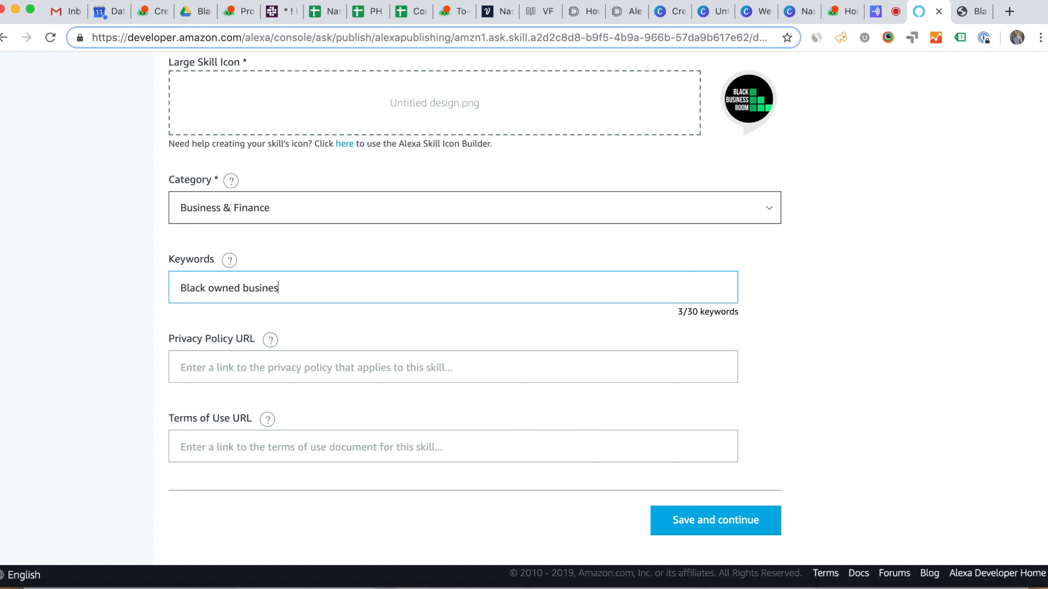
type("ses")
type(", nashvi")
type("lle tennessee")
type(" b")
key("BackSpace")
key("BackSpace")
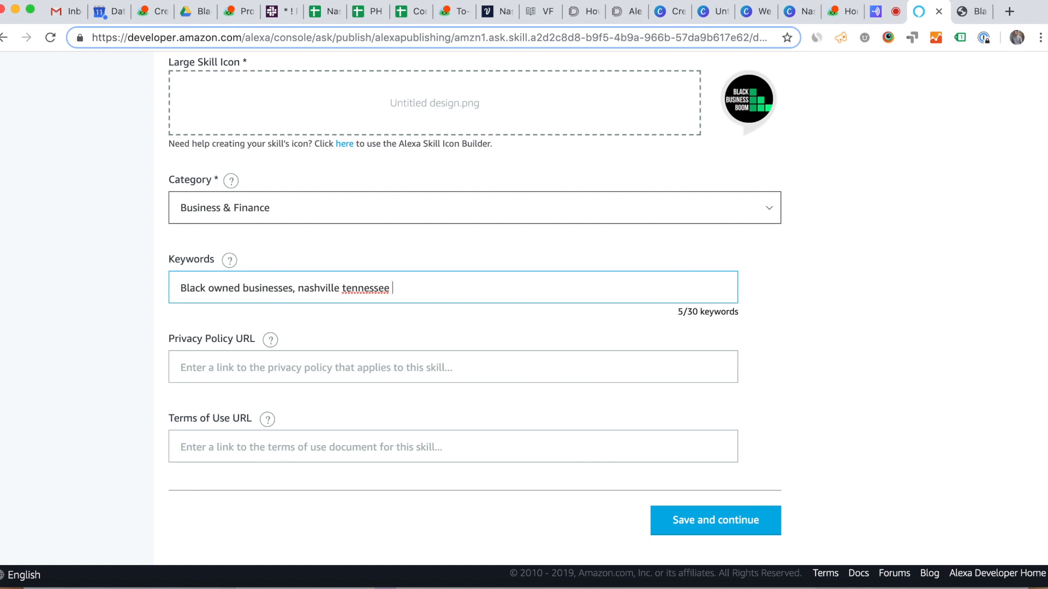
key("BackSpace")
key("BackSpace")
key("BackSpace")
key("BackSpace")
key("BackSpace")
key("BackSpace")
key("BackSpace")
key("BackSpace")
key("BackSpace")
type("Tennessee Businesses")
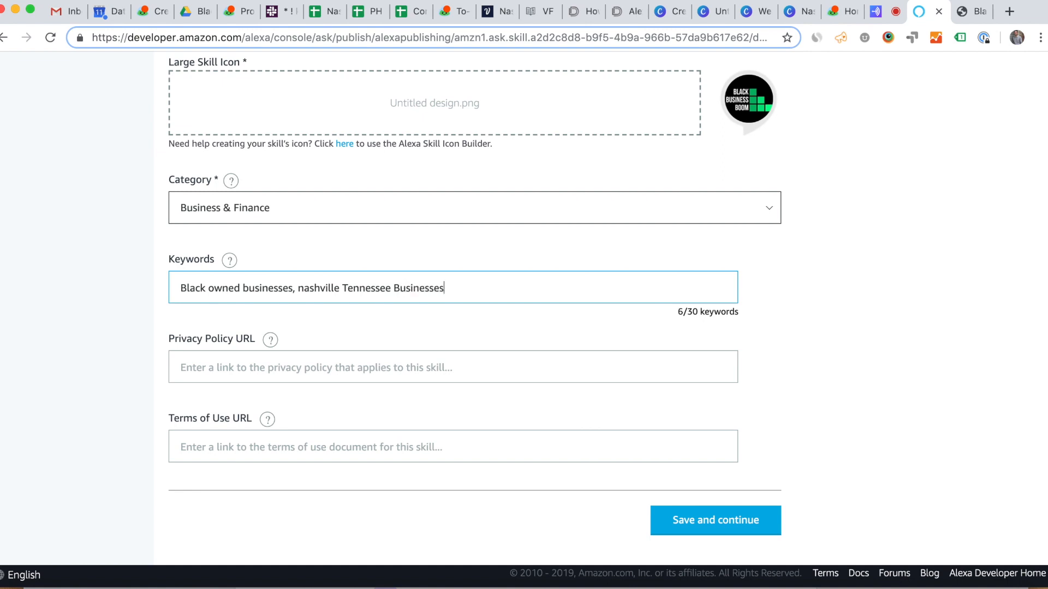
type("s")
left_click(304, 287)
key("BackSpace")
type("N")
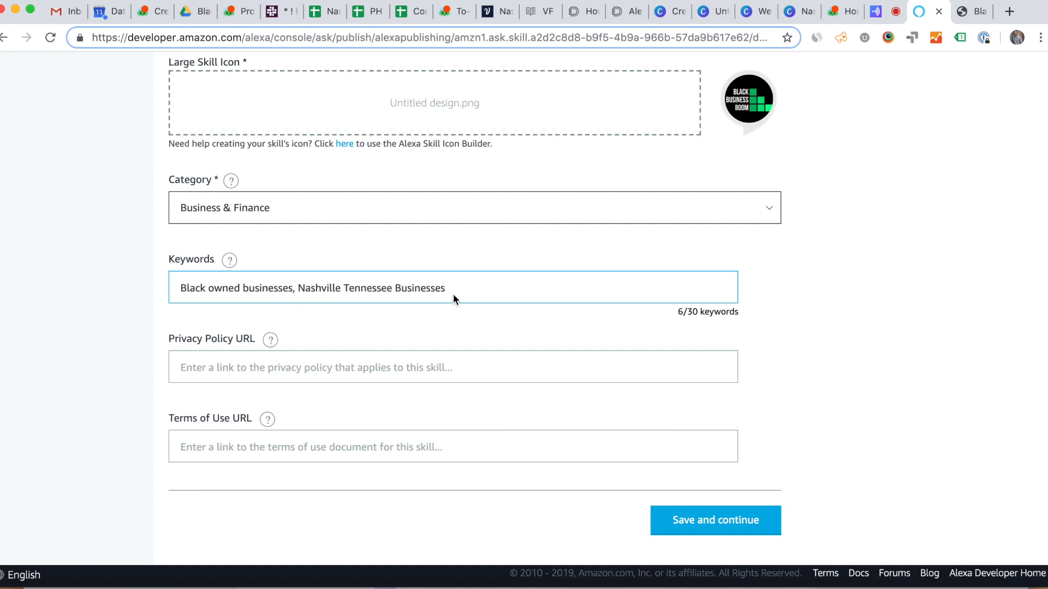
left_click(410, 373)
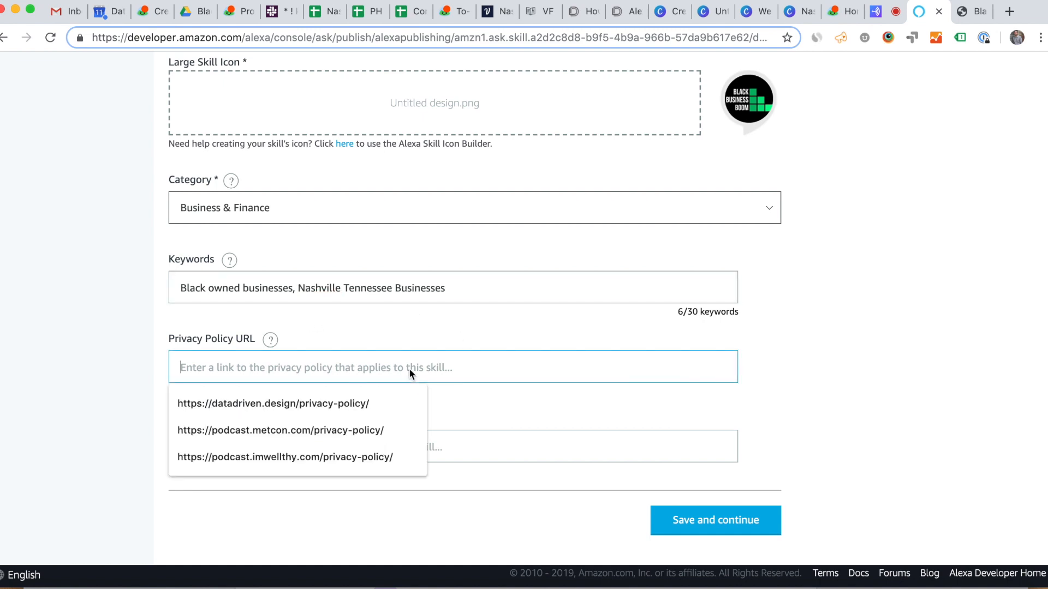
left_click(966, 19)
scroll(786, 328, "down", 1)
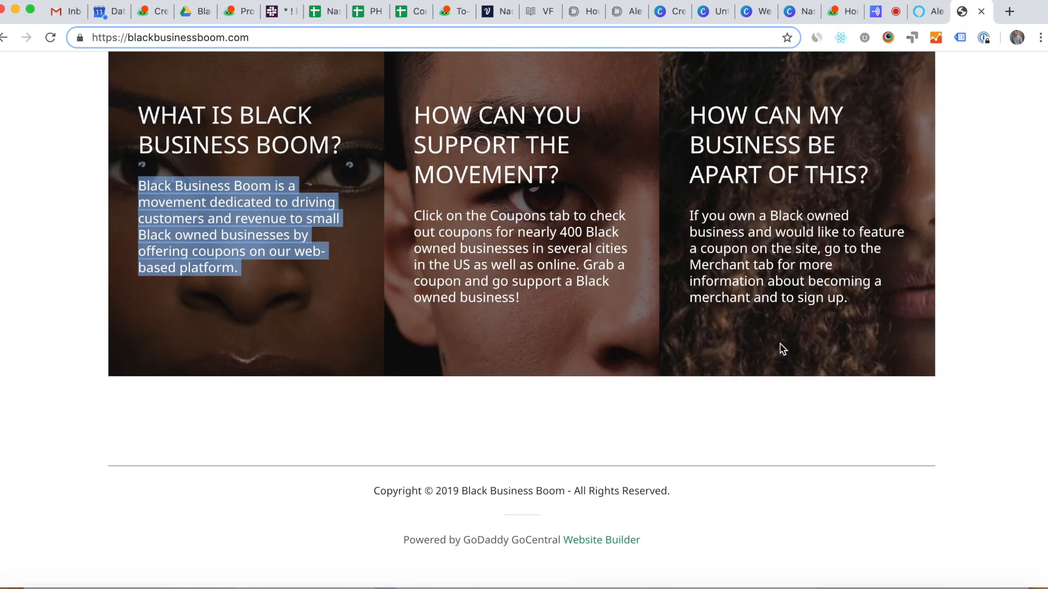
scroll(783, 349, "up", 10)
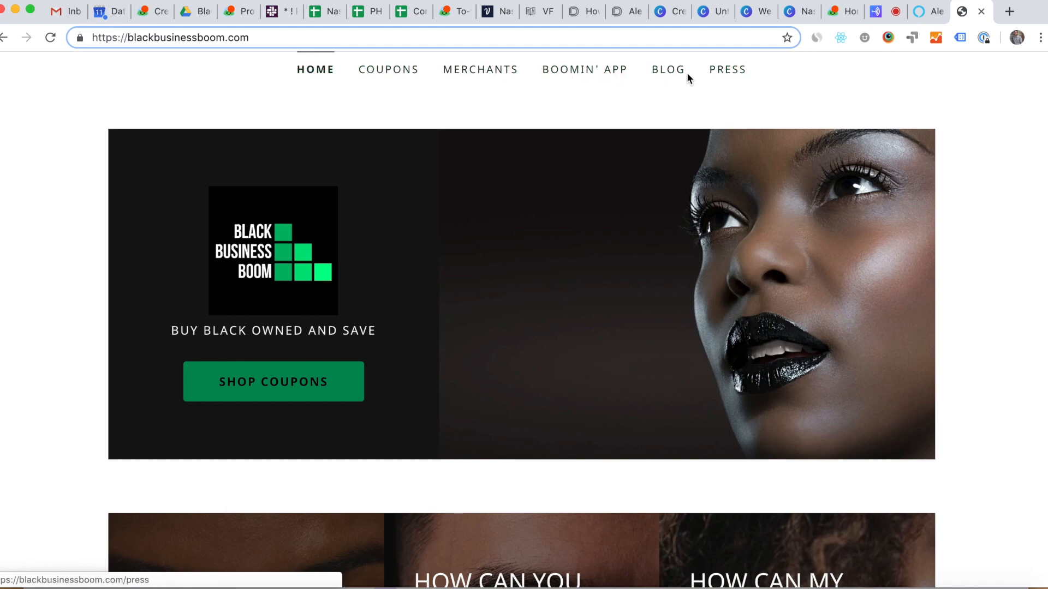
left_click(264, 36)
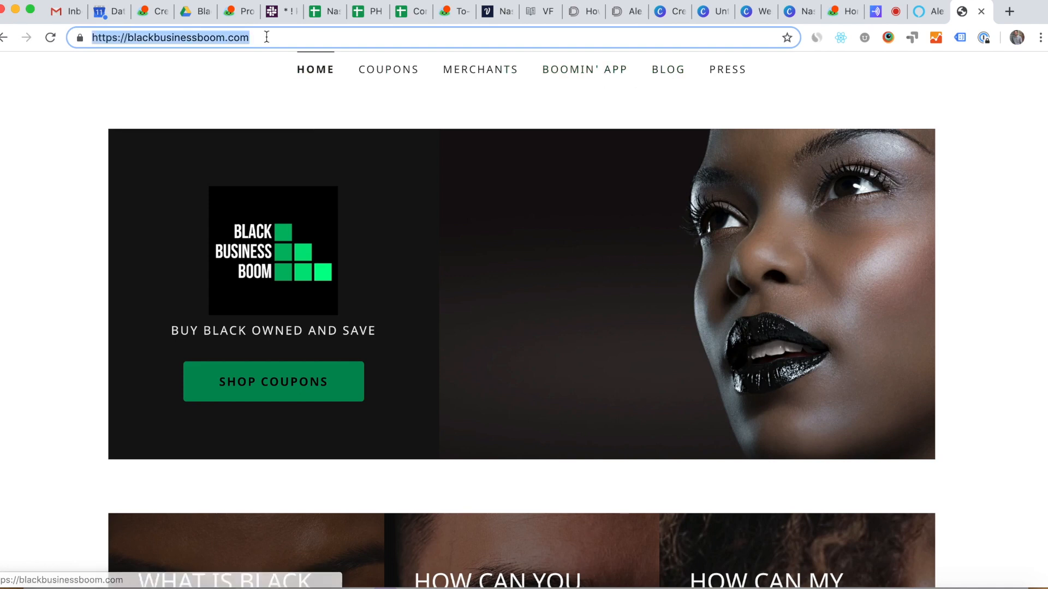
right_click(224, 36)
left_click(263, 131)
left_click(923, 12)
key("super+v")
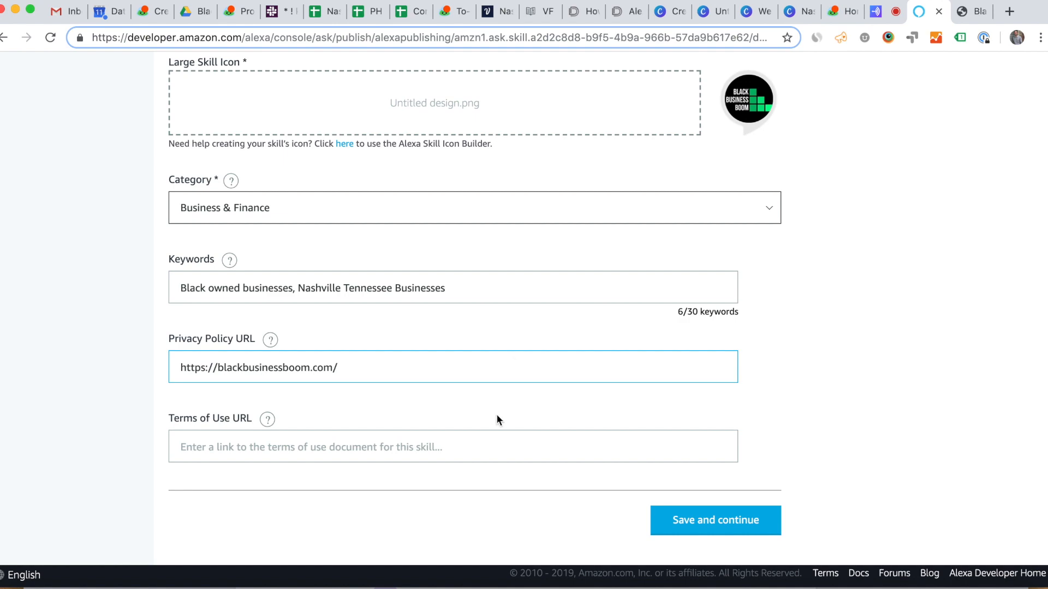
left_click(445, 447)
key("super+v")
left_click(841, 423)
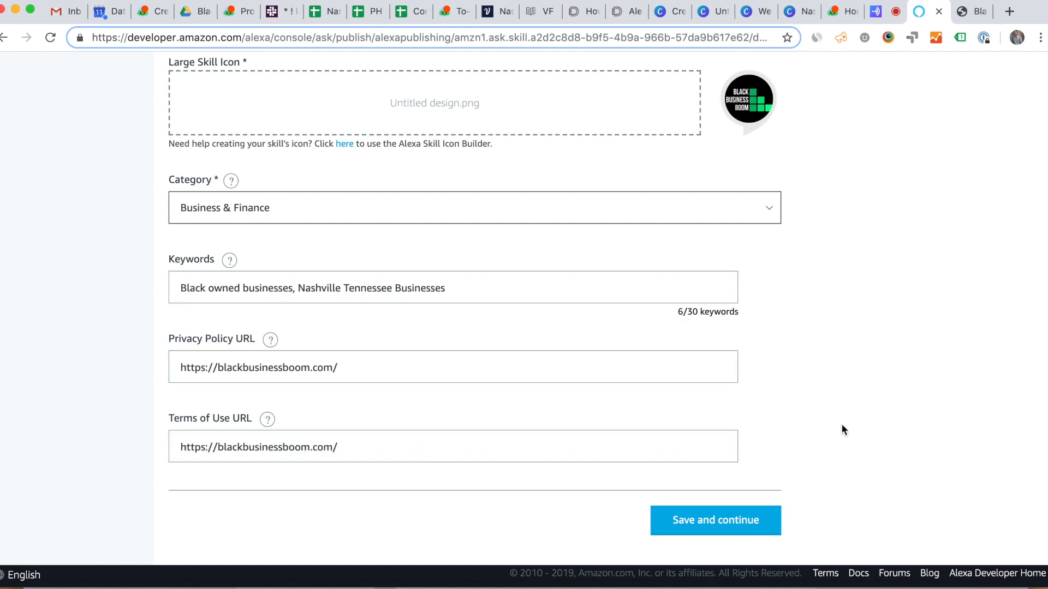
scroll(840, 423, "up", 3)
Review the filled-in store preview form, then Save and continue to Privacy & Compliance
scroll(841, 425, "up", 15)
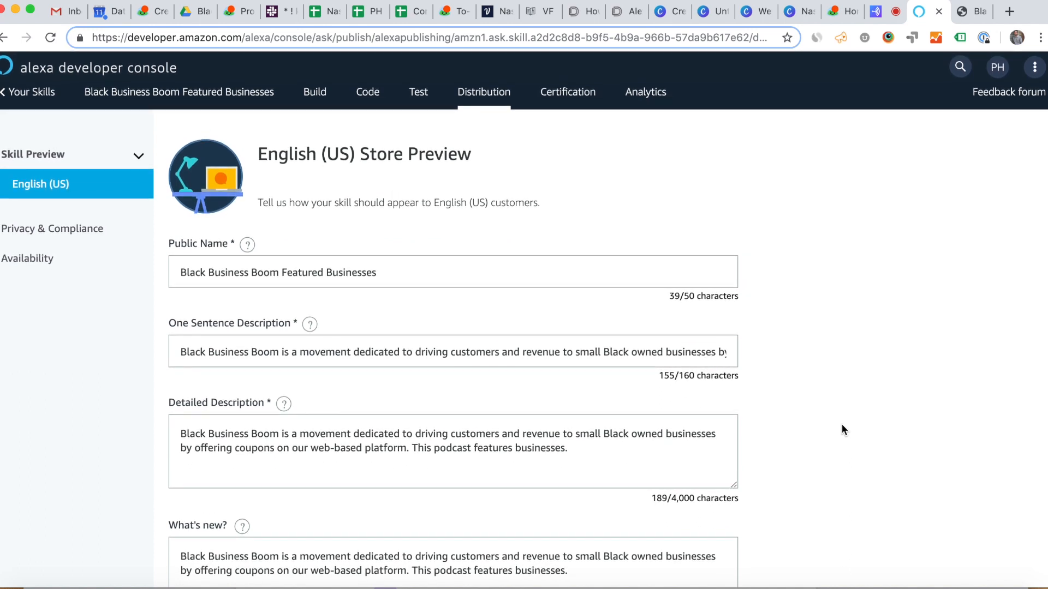
scroll(842, 426, "down", 2)
scroll(842, 425, "down", 5)
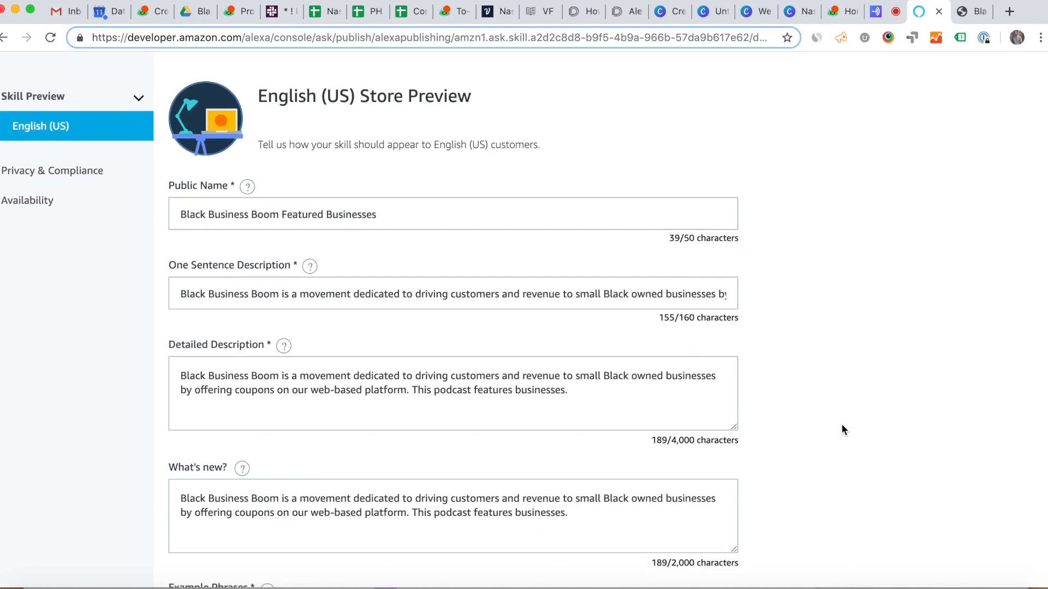
scroll(842, 425, "down", 5)
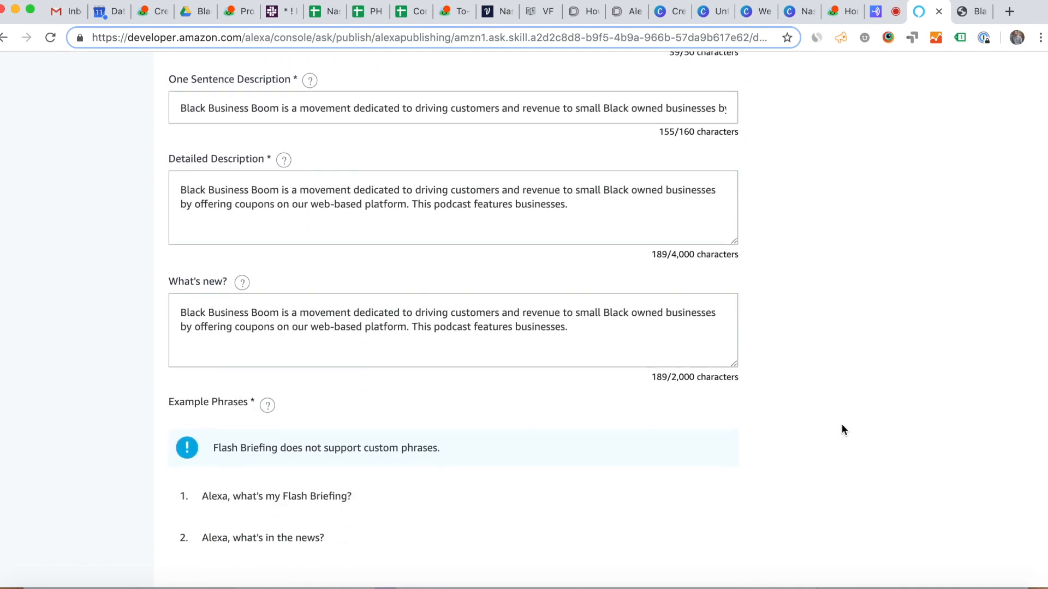
scroll(842, 425, "down", 10)
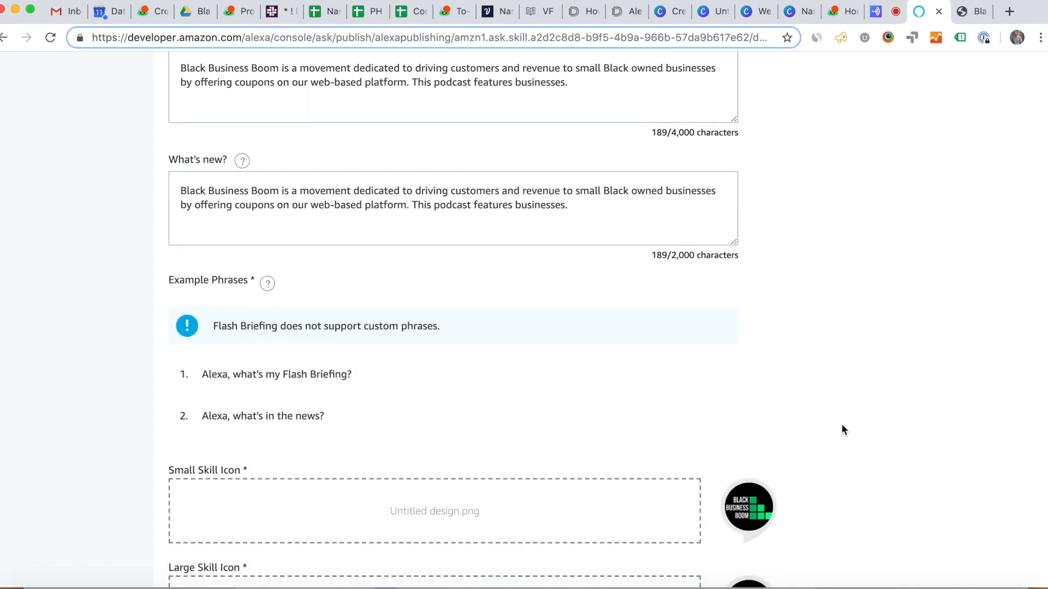
scroll(842, 431, "down", 5)
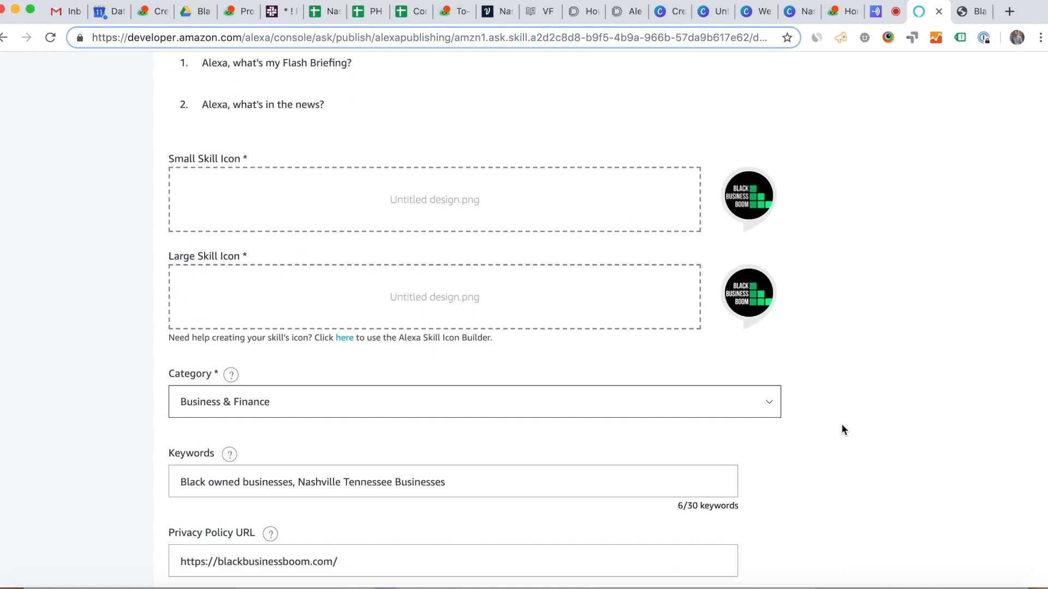
scroll(842, 430, "down", 3)
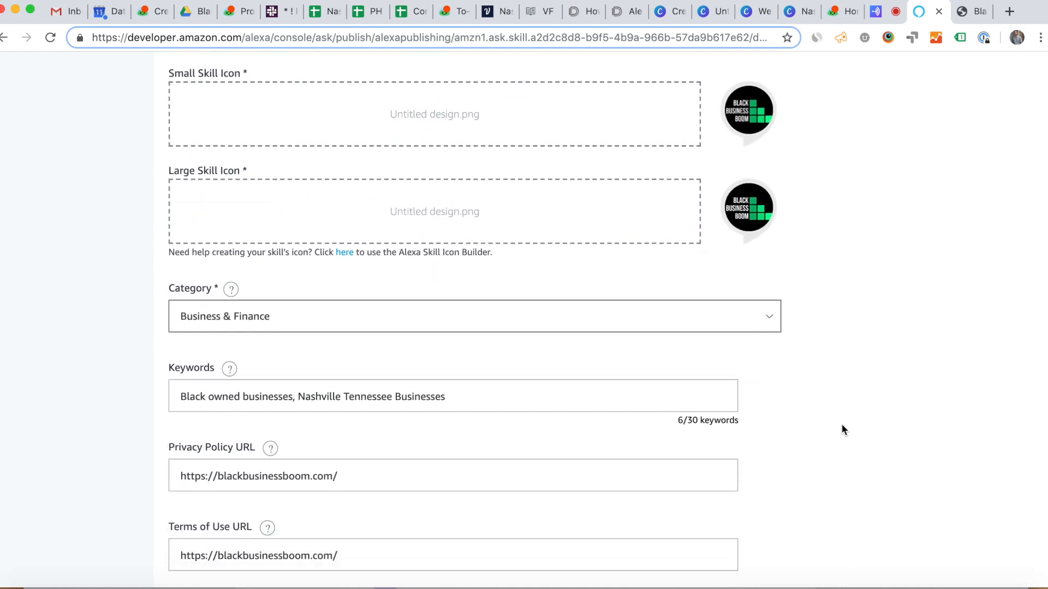
scroll(842, 429, "down", 2)
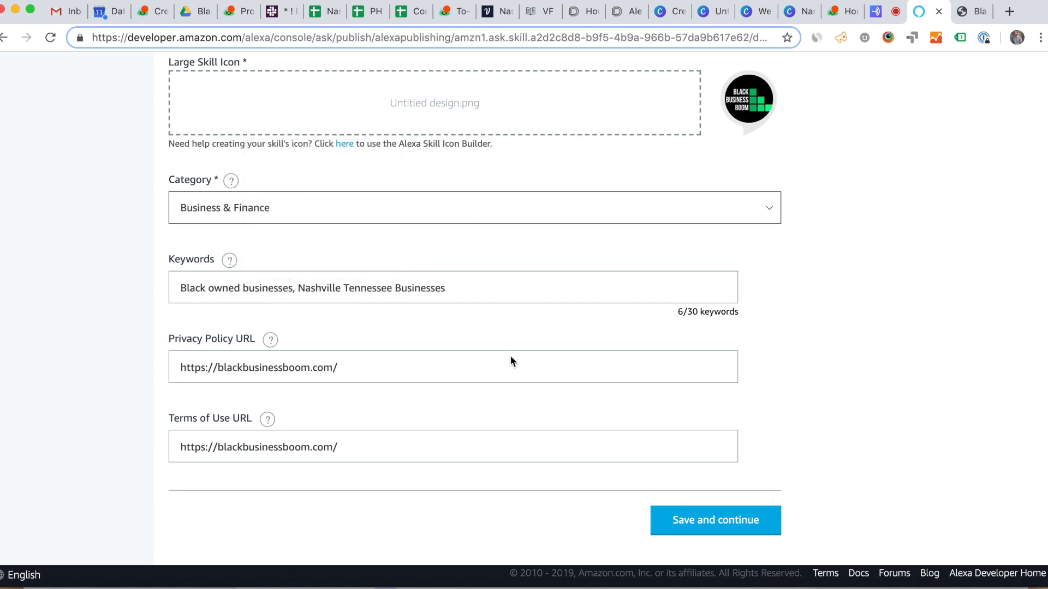
left_click(695, 527)
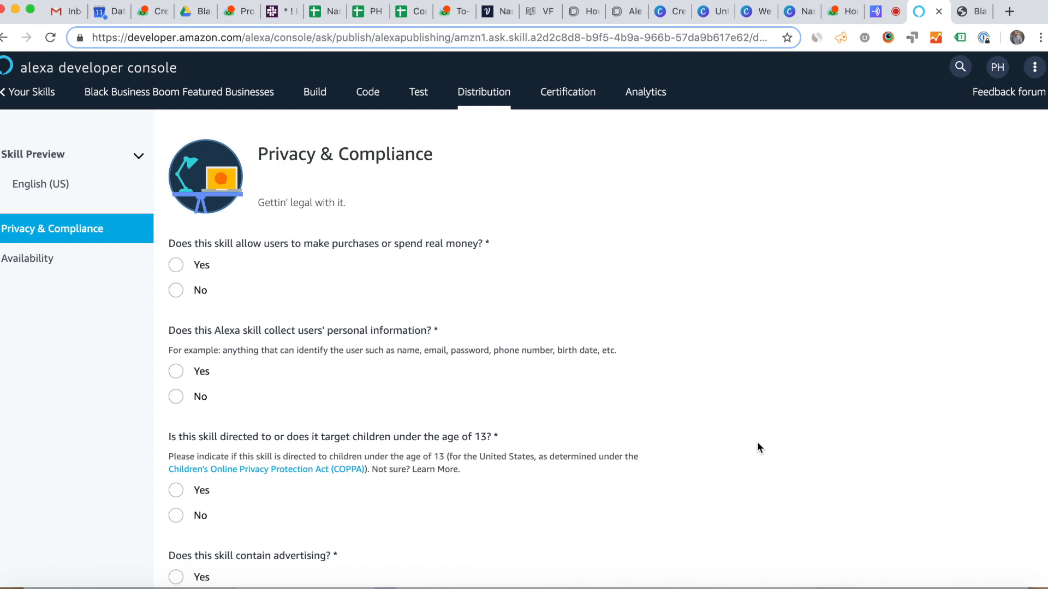
Answer No to real-money purchases, collecting personal information and targeting children under 13
scroll(758, 447, "down", 1)
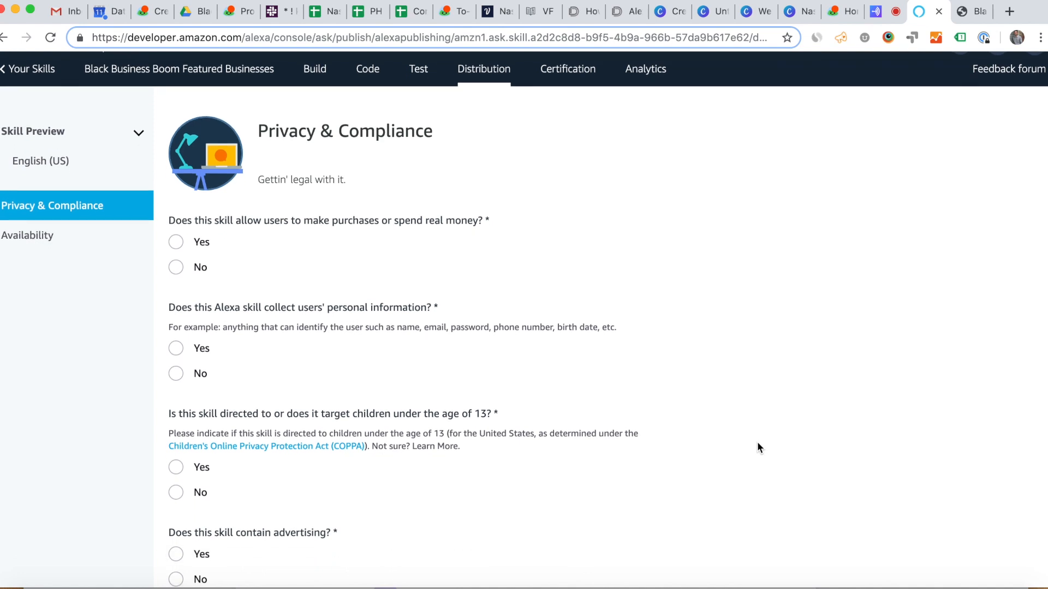
scroll(758, 445, "down", 4)
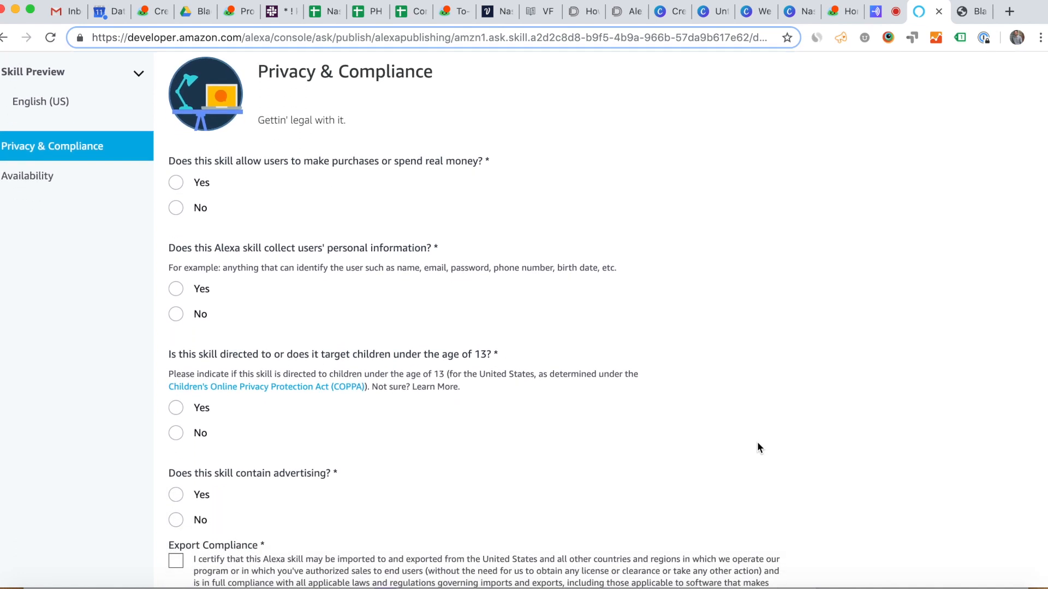
scroll(758, 443, "down", 2)
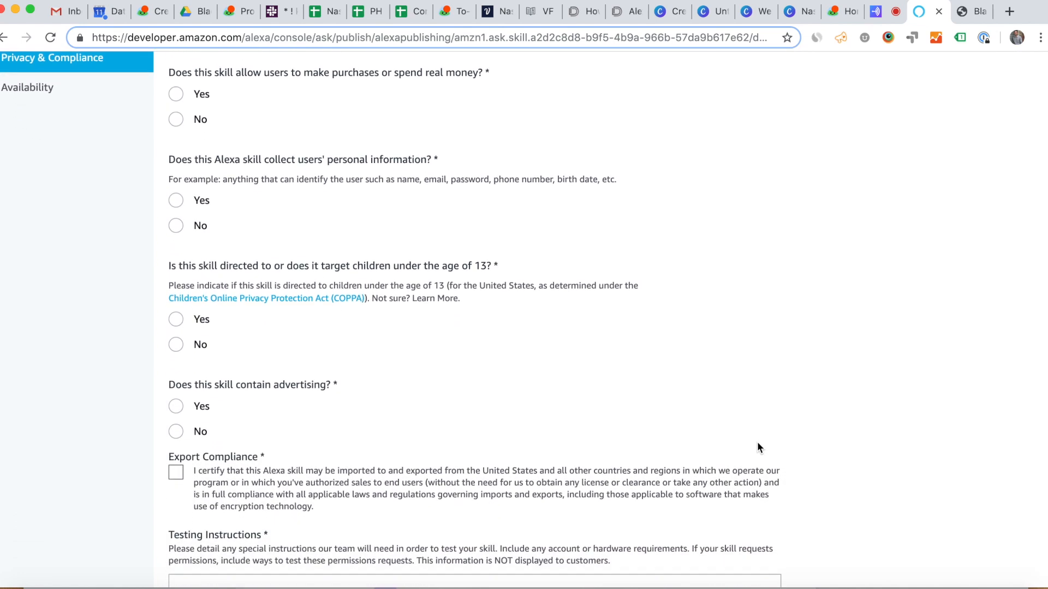
scroll(758, 447, "up", 1)
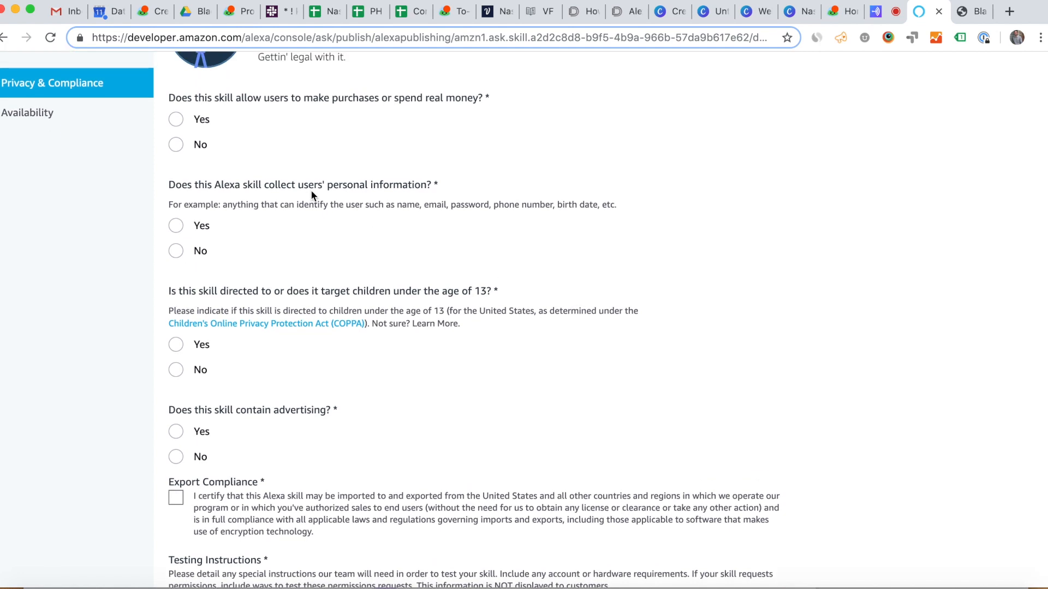
left_click(177, 145)
scroll(320, 259, "down", 1)
scroll(320, 260, "down", 1)
left_click(177, 202)
scroll(441, 349, "down", 2)
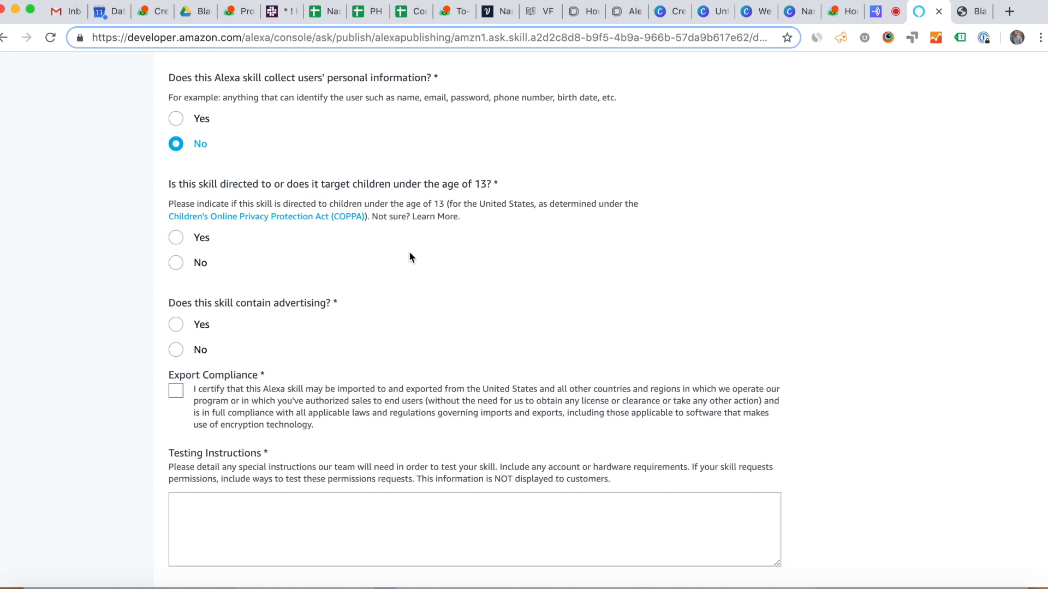
scroll(408, 251, "down", 2)
left_click(196, 211)
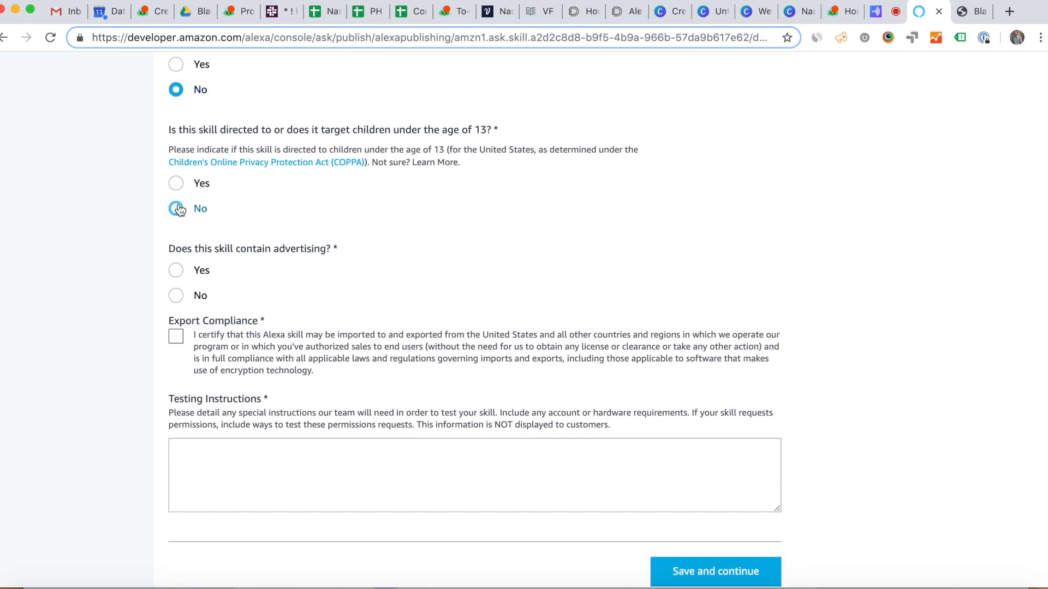
Answer No to advertising and tick the Export Compliance certification
scroll(371, 255, "down", 2)
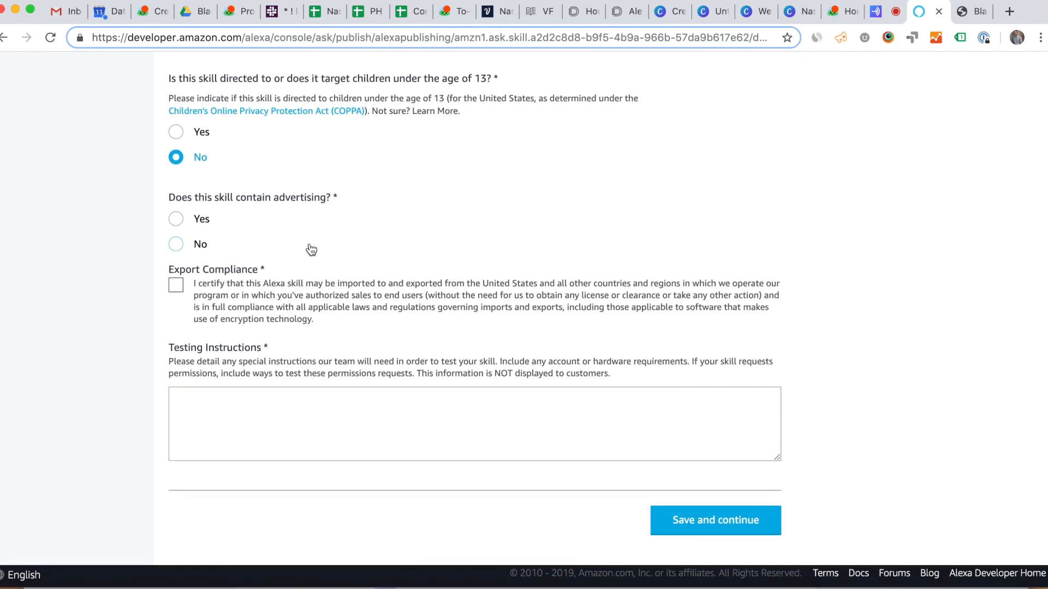
left_click(176, 243)
left_click(176, 288)
Begin the testing instructions with 'Add Black Business Boom Featured Businesses'
left_click(222, 405)
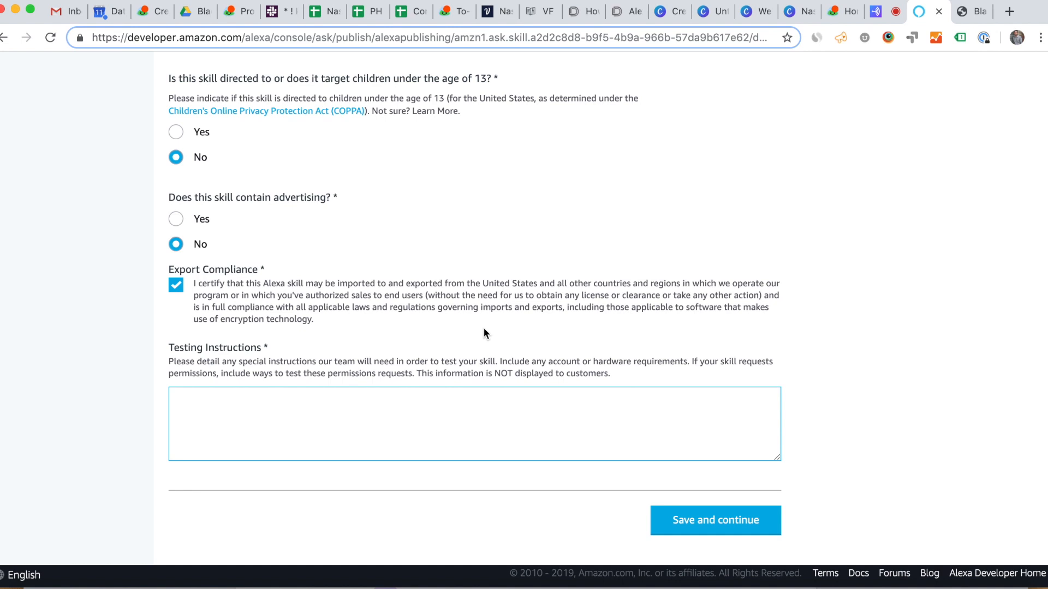
type("Say")
key("BackSpace")
key("BackSpace")
type("Add Blacak B")
key("BackSpace")
key("BackSpace")
key("BackSpace")
key("BackSpace")
type("k Business ")
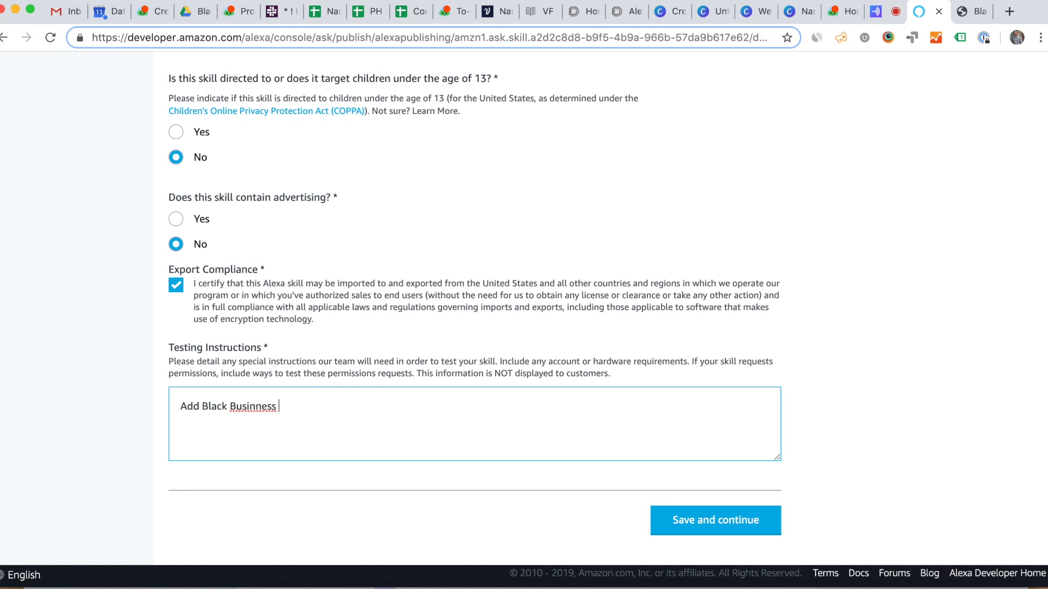
type("Boom Featured Businesses")
key("BackSpace")
key("BackSpace")
Finish with 'Flash Briefing Skill and say "Alexa, What's My Flash Briefing?"' and save
type("Flash Briefing Skill and sea")
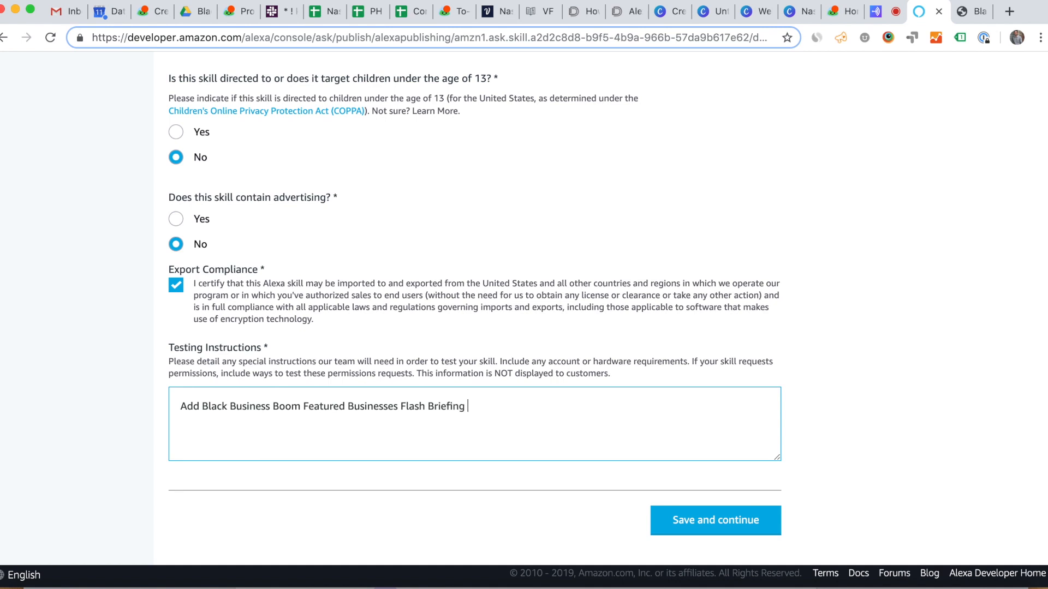
key("BackSpace")
key("BackSpace")
type("ay \"Alwexa,")
key("BackSpace")
key("BackSpace")
key("BackSpace")
key("BackSpace")
key("BackSpace")
type("ea")
key("BackSpace")
type("xa, whats")
key("BackSpace")
key("BackSpace")
key("BackSpace")
key("BackSpace")
type("hat")
key("BackSpace")
key("BackSpace")
key("BackSpace")
key("BackSpace")
type("what's")
key("BackSpace")
key("BackSpace")
key("BackSpace")
key("BackSpace")
key("BackSpace")
key("BackSpace")
key("BackSpace")
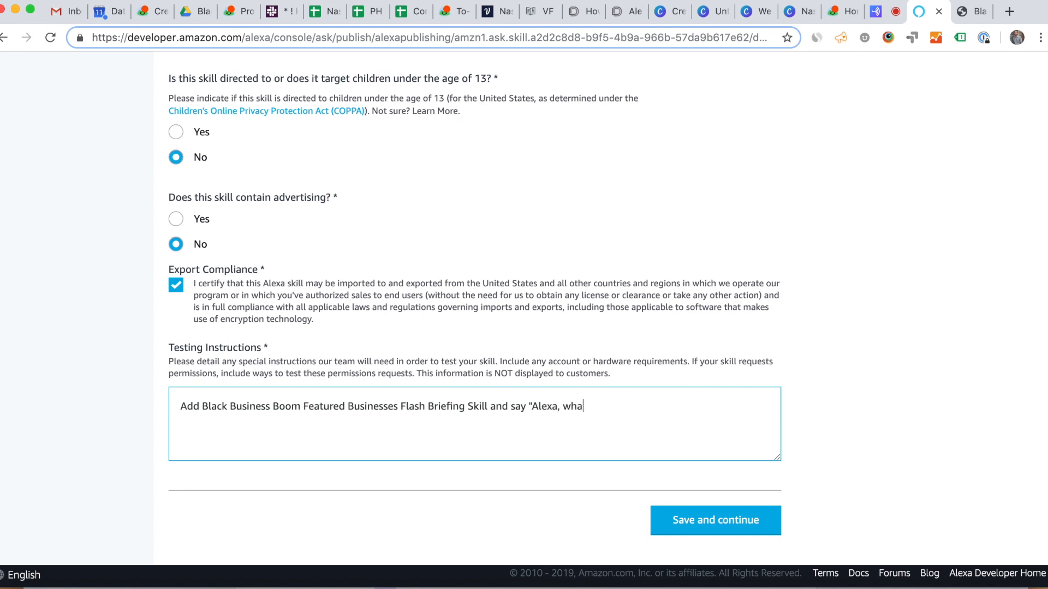
type("What's My Flash Briefing?\"")
key("BackSpace")
key("BackSpace")
type("/")
key("BackSpace")
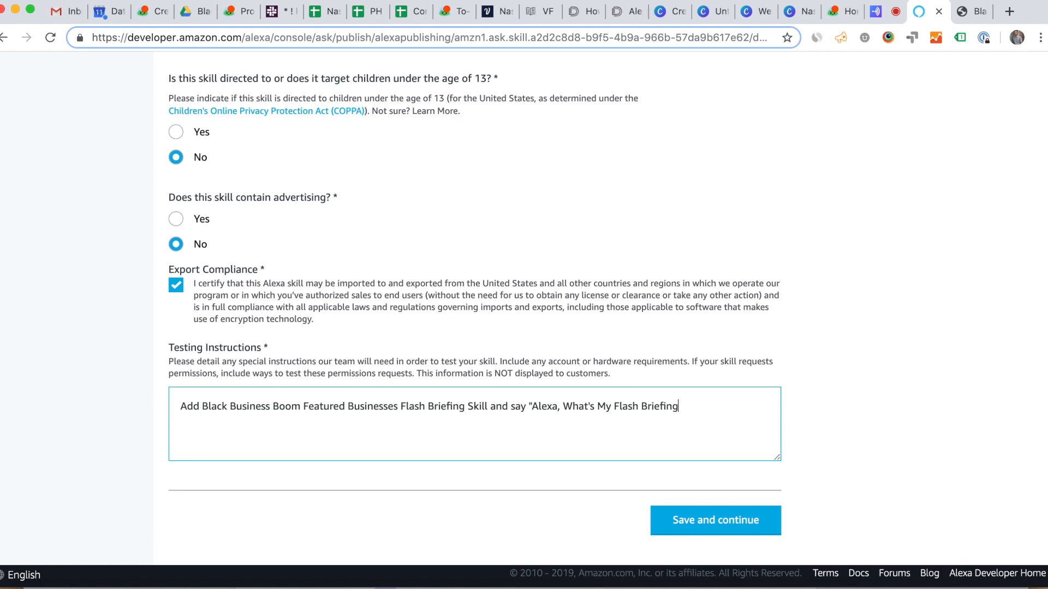
type("?\"")
left_click(686, 528)
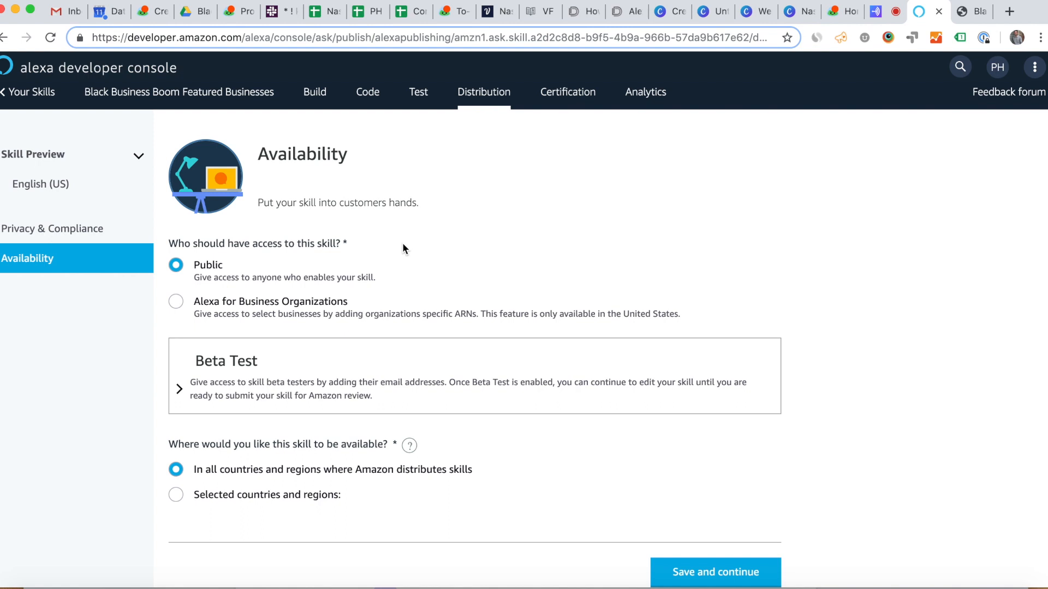
Keep Public access in all countries and regions and save the Availability page
left_click(714, 572)
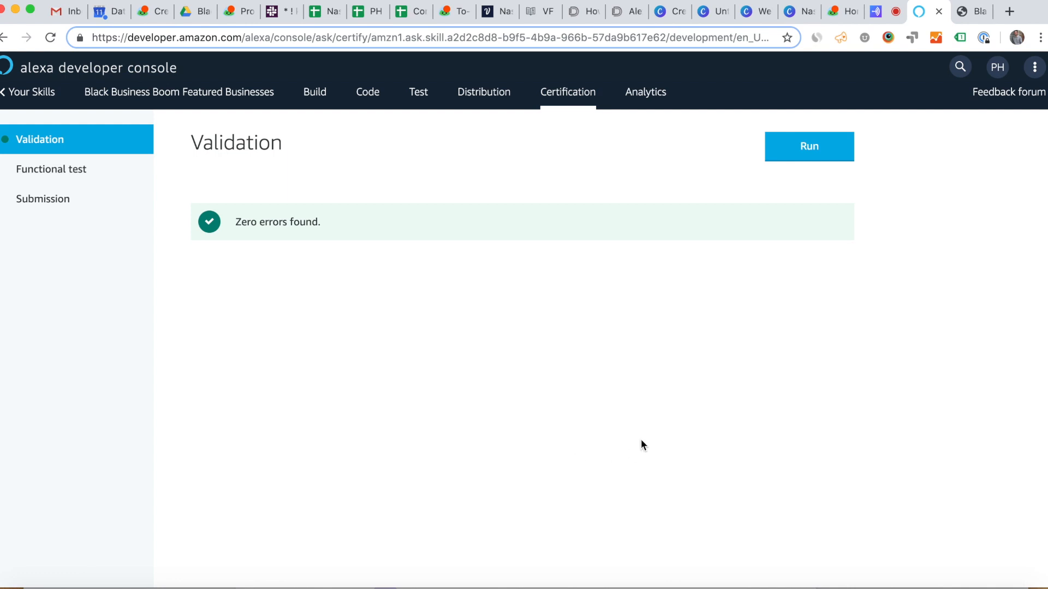
Run the certification validation twice, each time confirming zero errors found
left_click(819, 147)
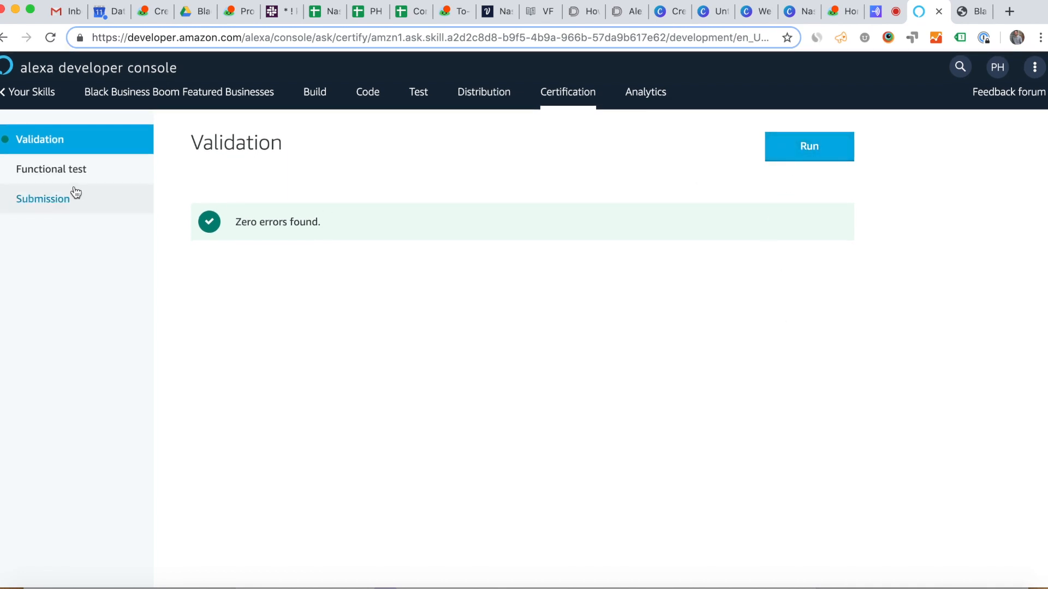
left_click(827, 154)
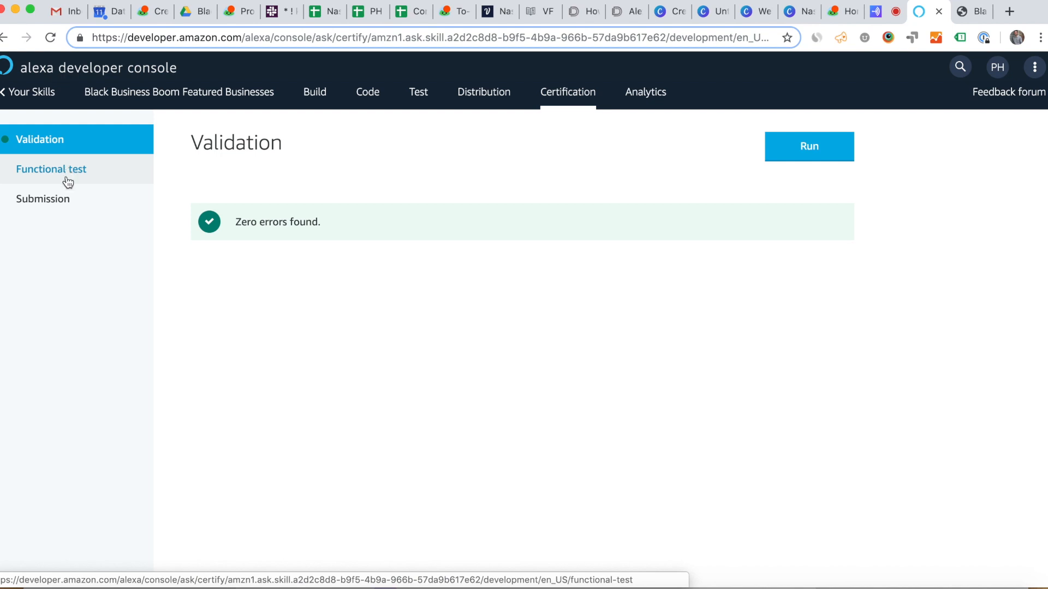
Run the automated functional test to zero errors and go to the Submission step
left_click(66, 173)
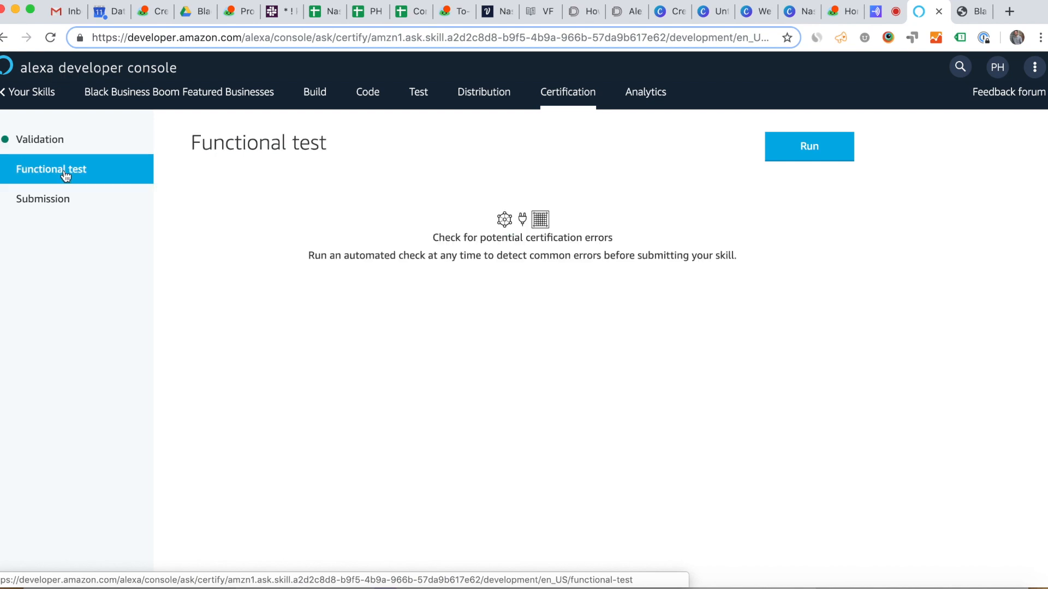
left_click(817, 149)
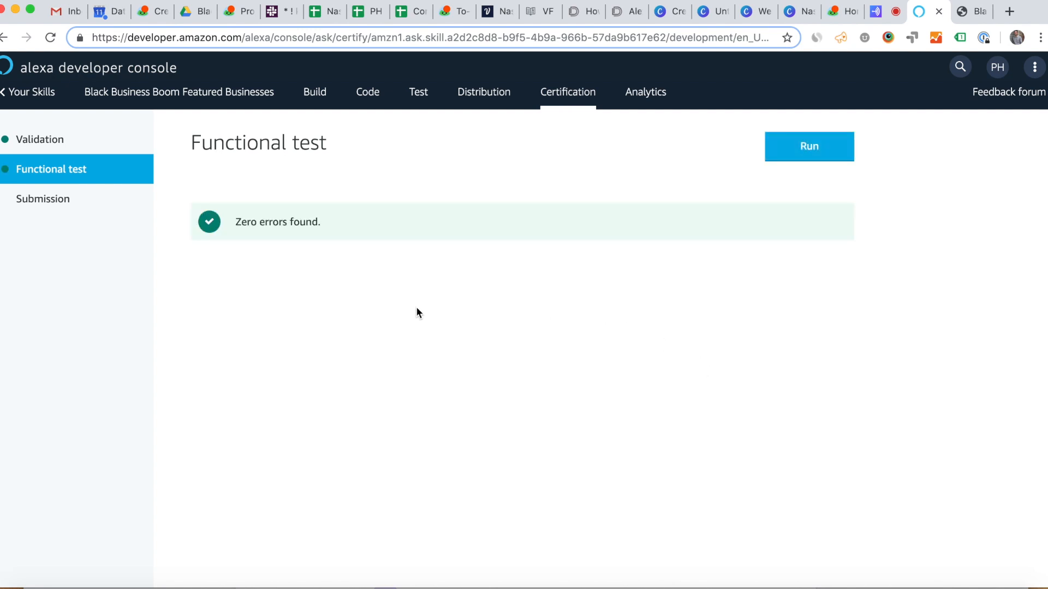
left_click(57, 200)
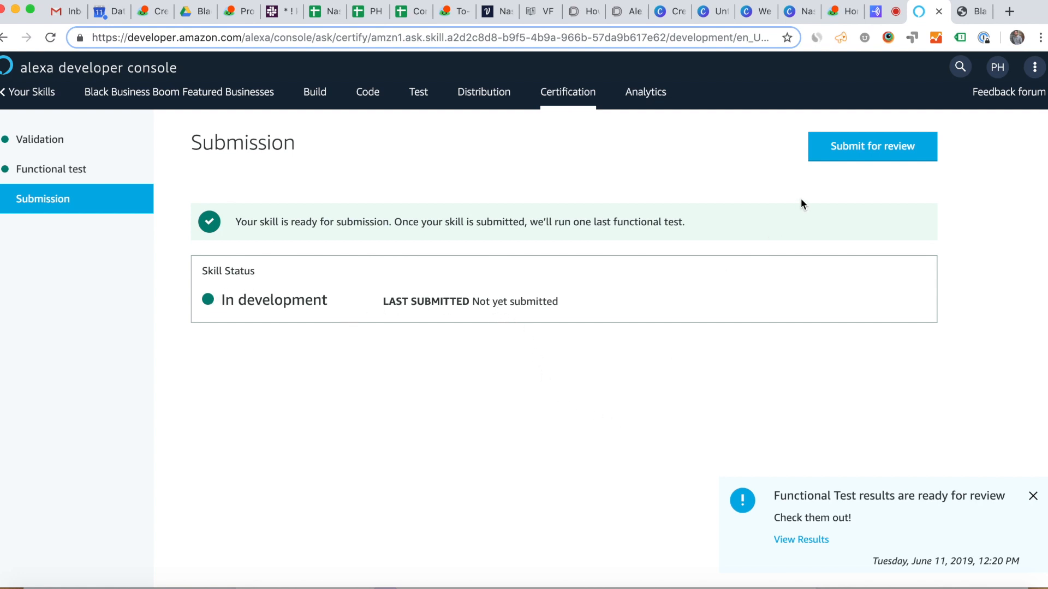
Submit the Black Business Boom Featured Businesses skill for review
left_click(877, 151)
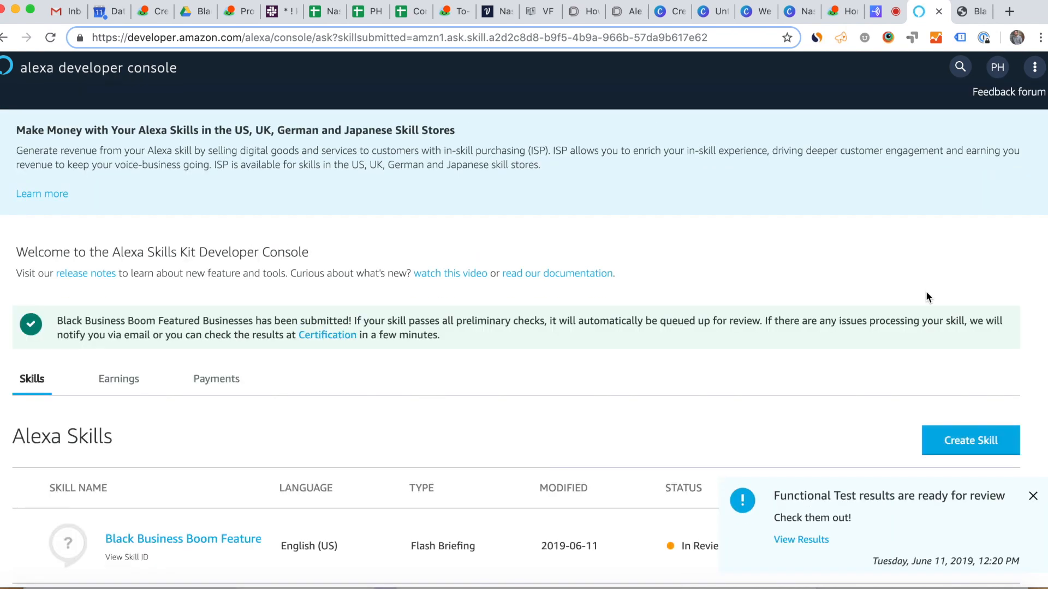
Confirm the skill is listed as In Review, then return to the Anchor episode recorder
scroll(926, 297, "down", 3)
scroll(926, 298, "down", 4)
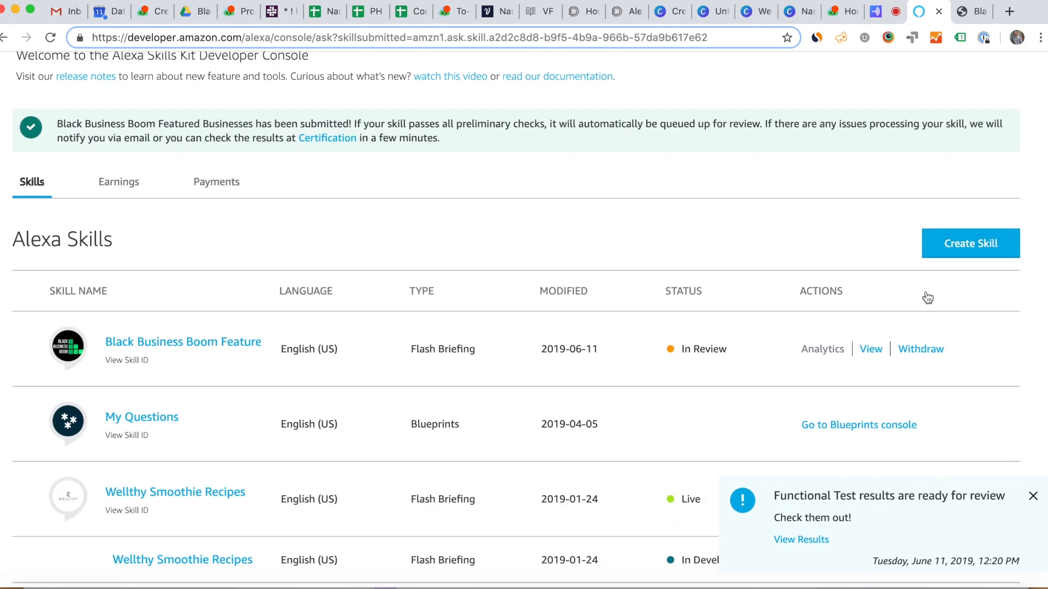
scroll(895, 327, "down", 2)
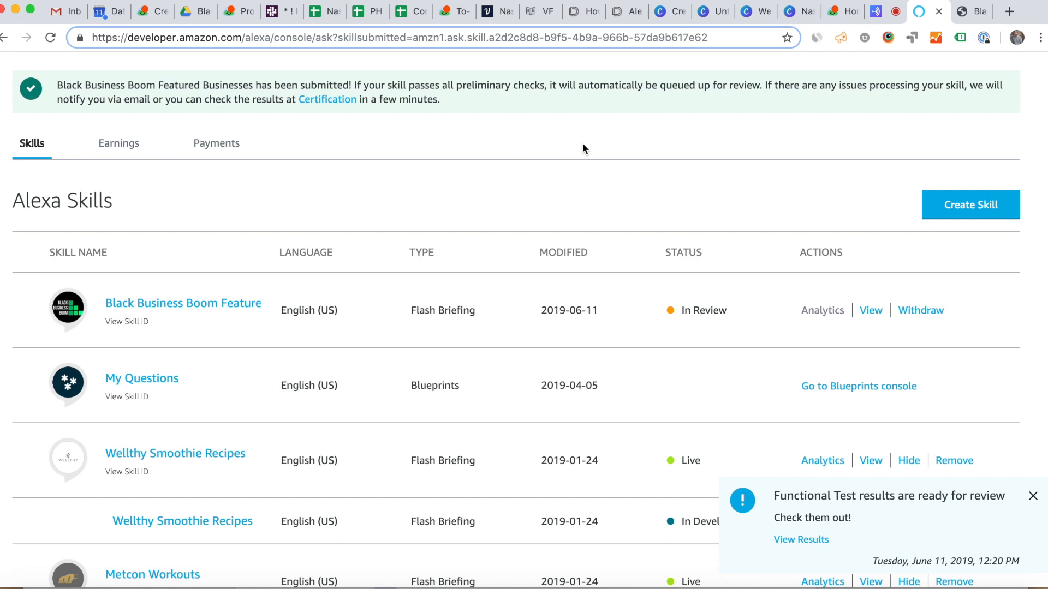
scroll(651, 224, "down", 3)
scroll(652, 223, "up", 2)
scroll(651, 221, "up", 3)
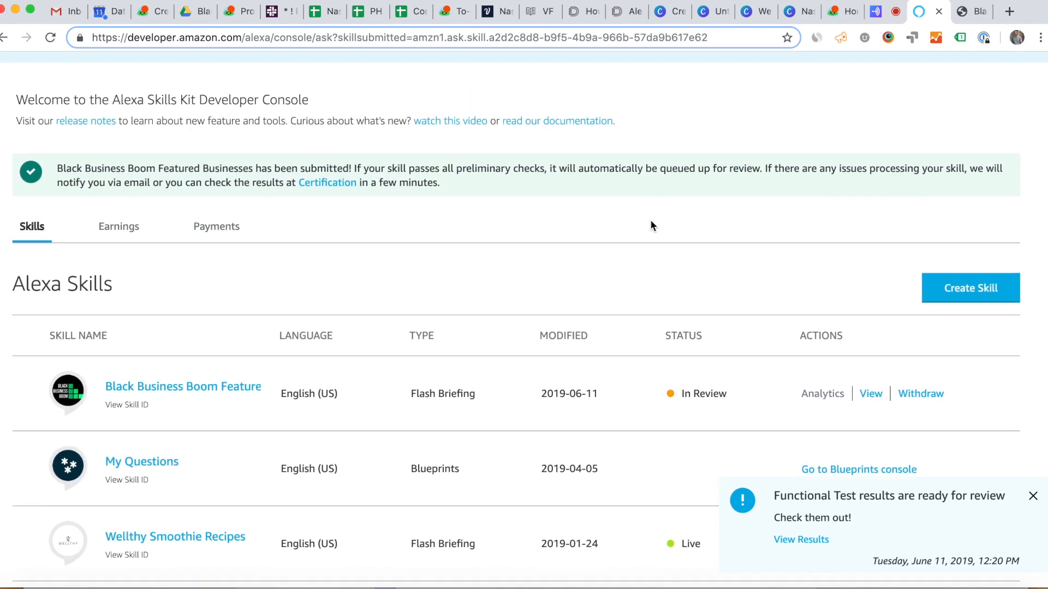
scroll(651, 222, "down", 1)
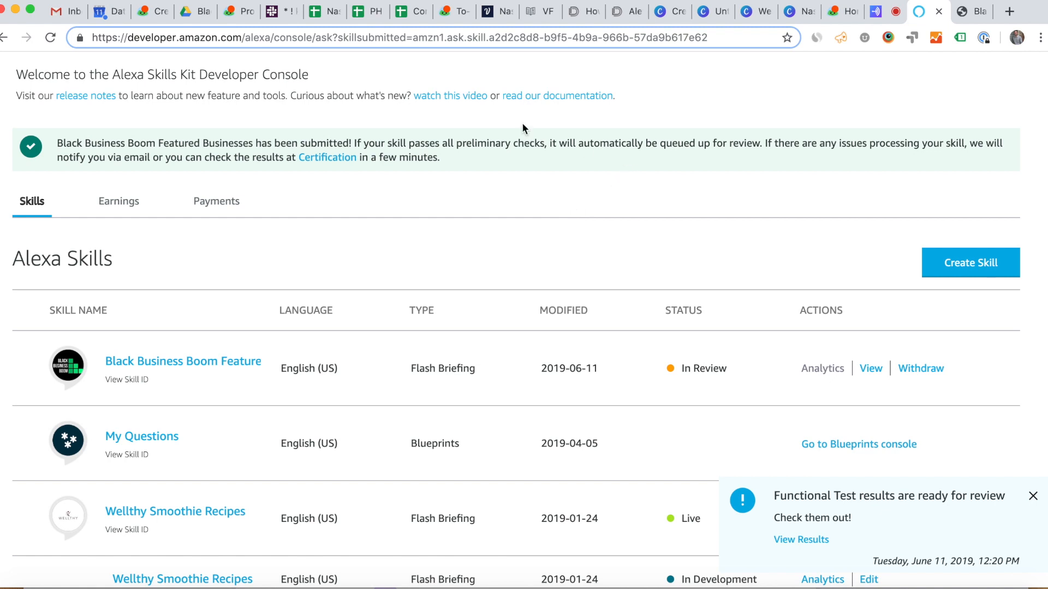
left_click(873, 17)
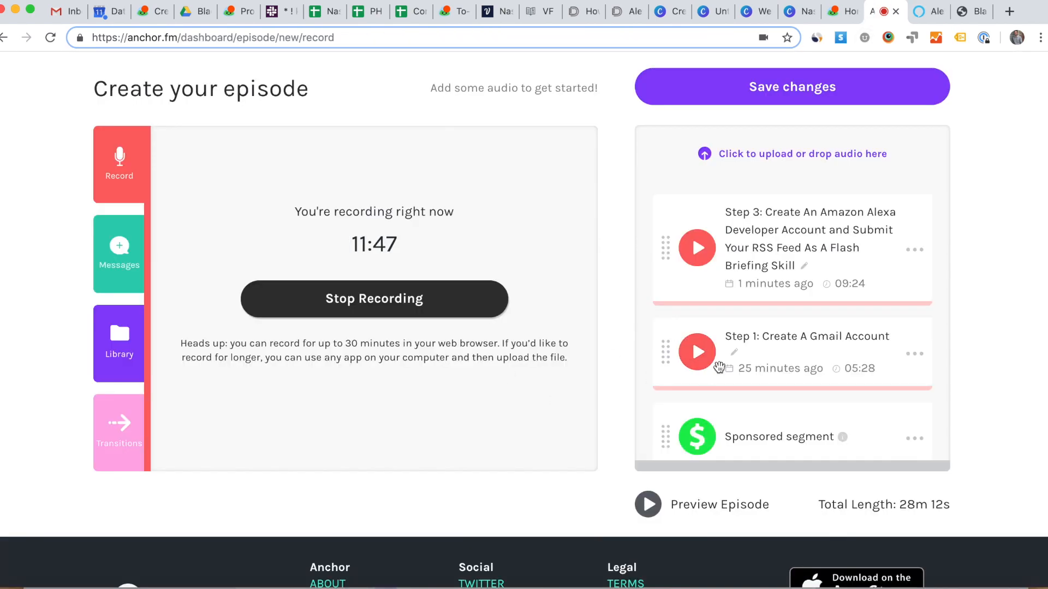
scroll(720, 367, "down", 3)
scroll(720, 366, "down", 2)
scroll(719, 367, "up", 6)
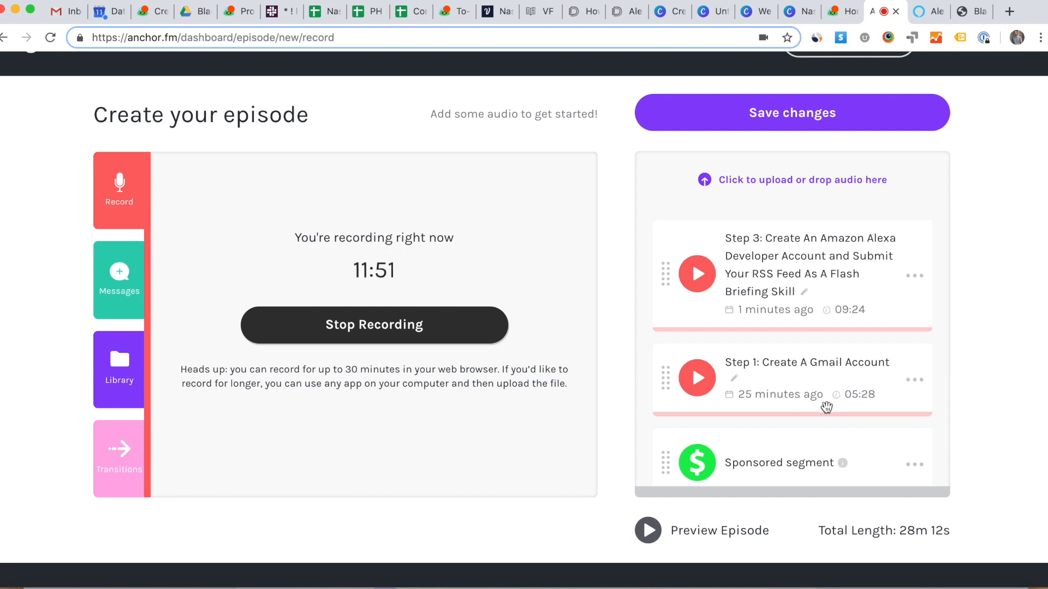
scroll(826, 408, "down", 3)
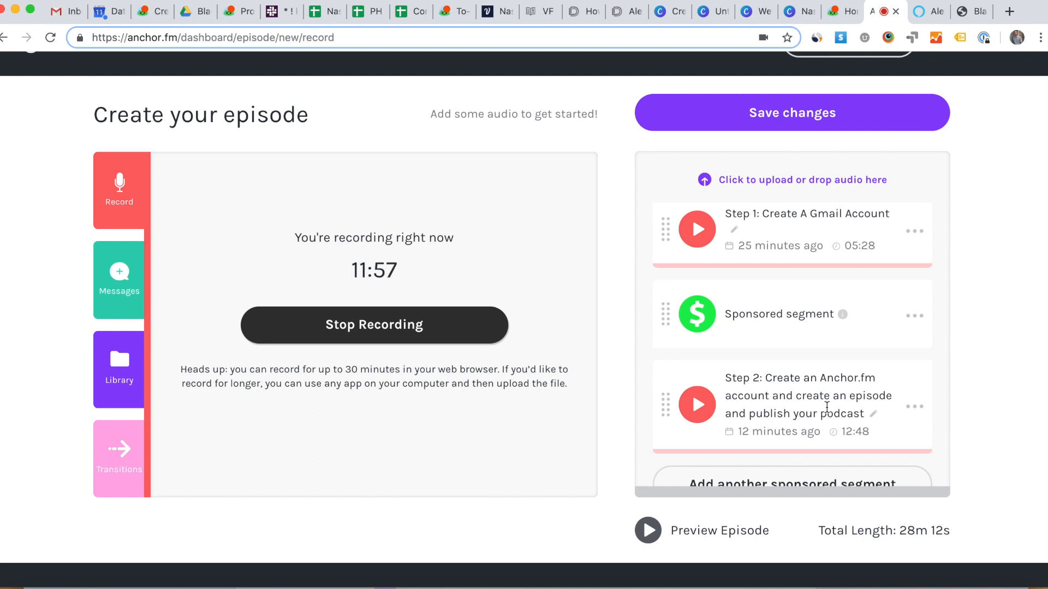
scroll(827, 407, "up", 5)
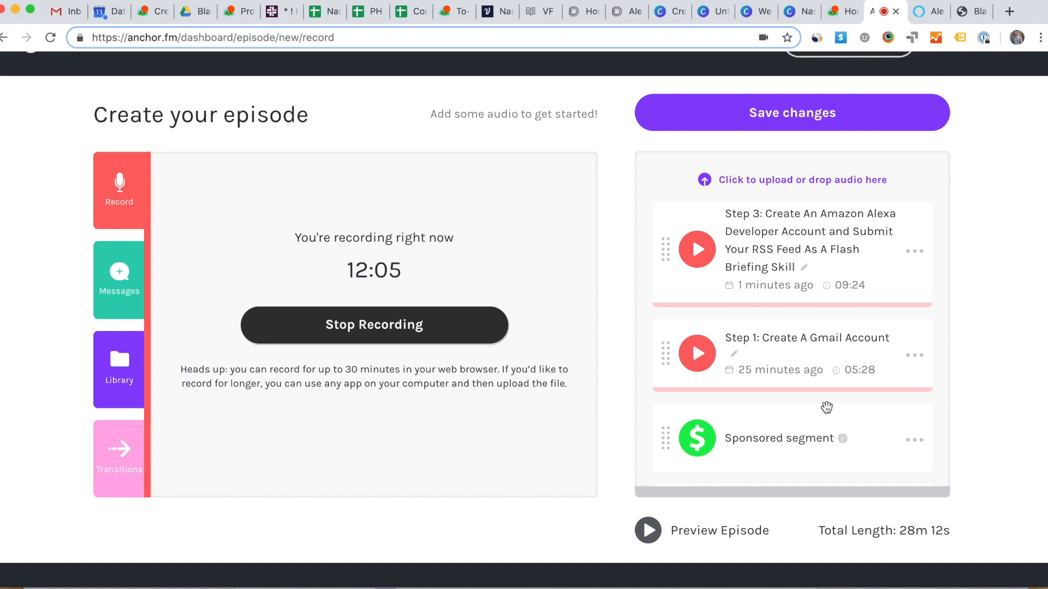
scroll(827, 407, "down", 5)
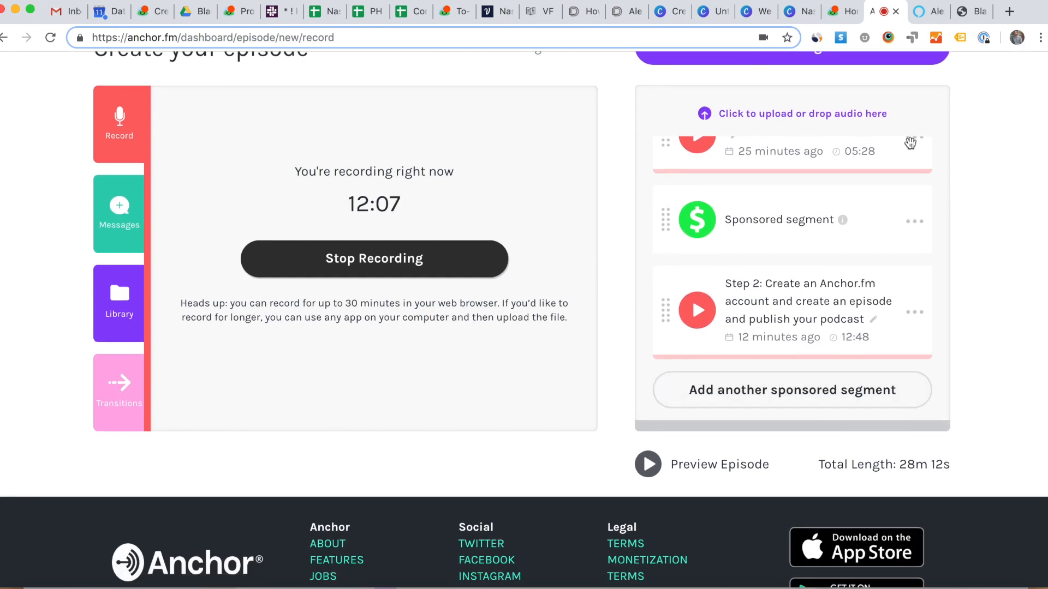
left_click(930, 12)
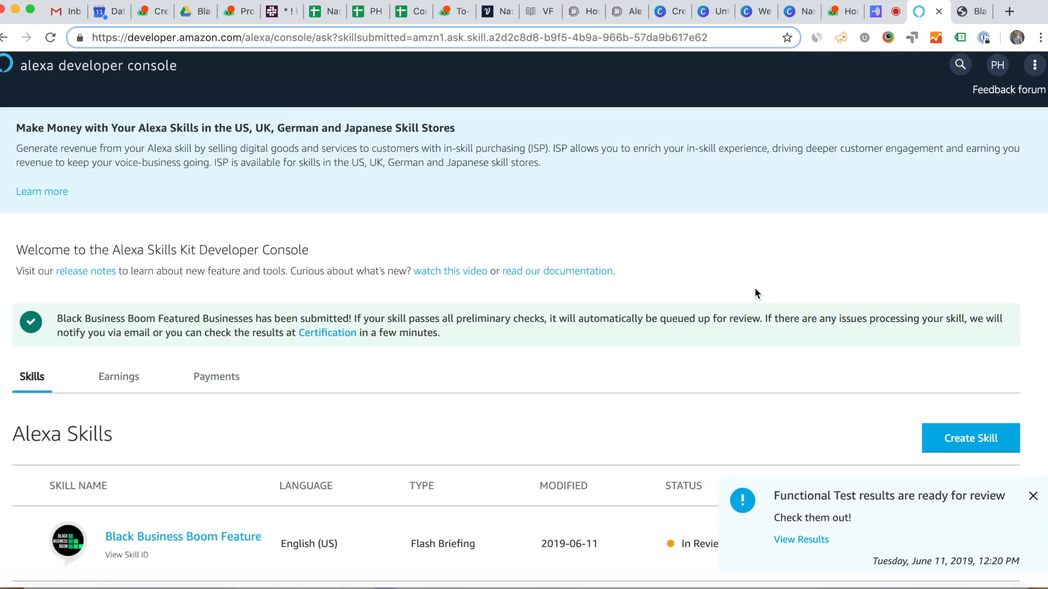
left_click(876, 13)
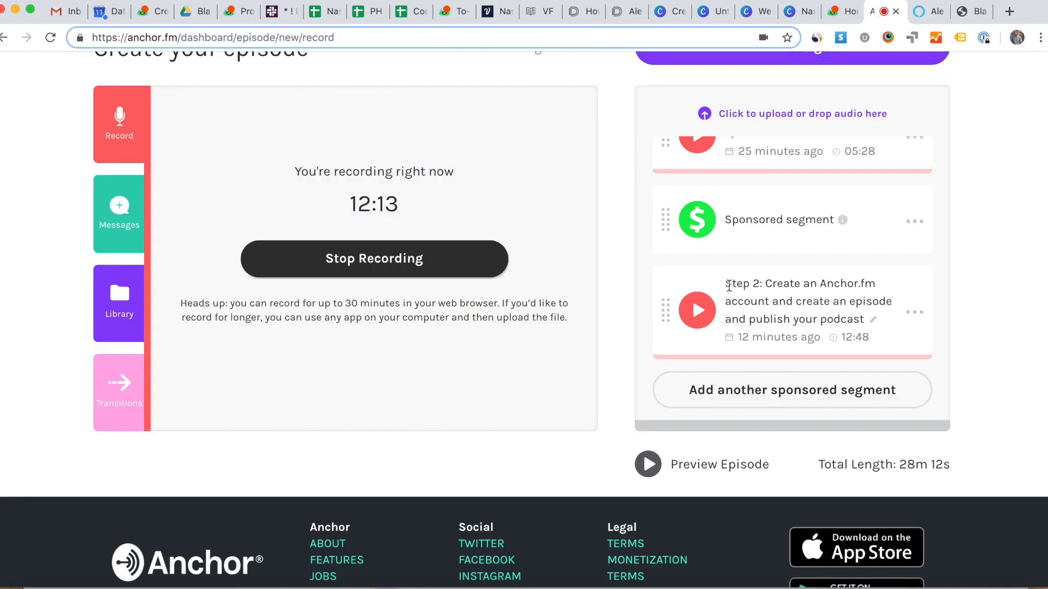